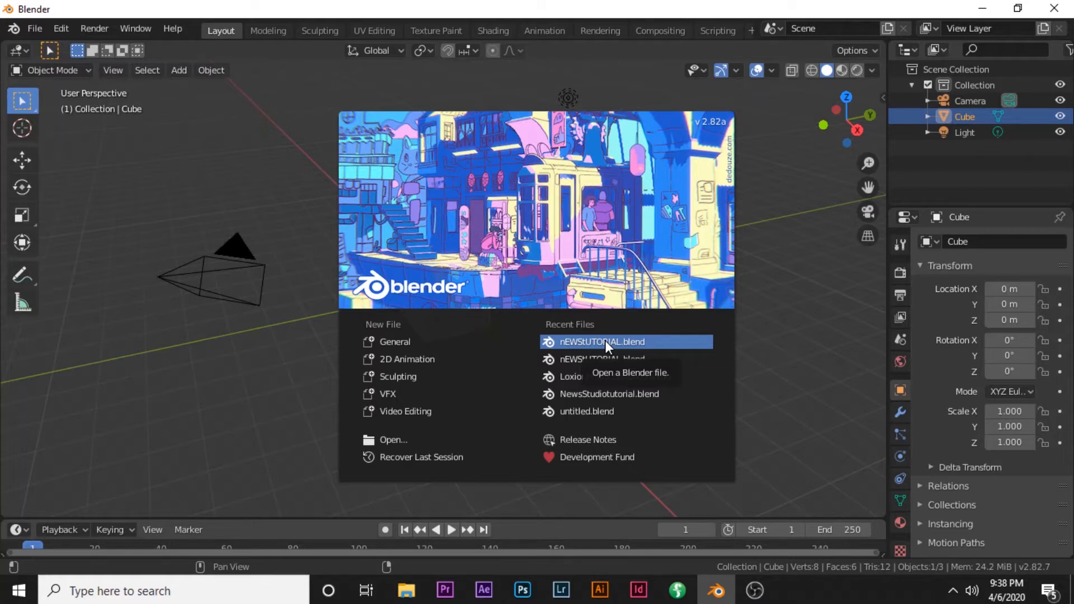
Open the recent file nEWStUTORIAL.blend
click(606, 341)
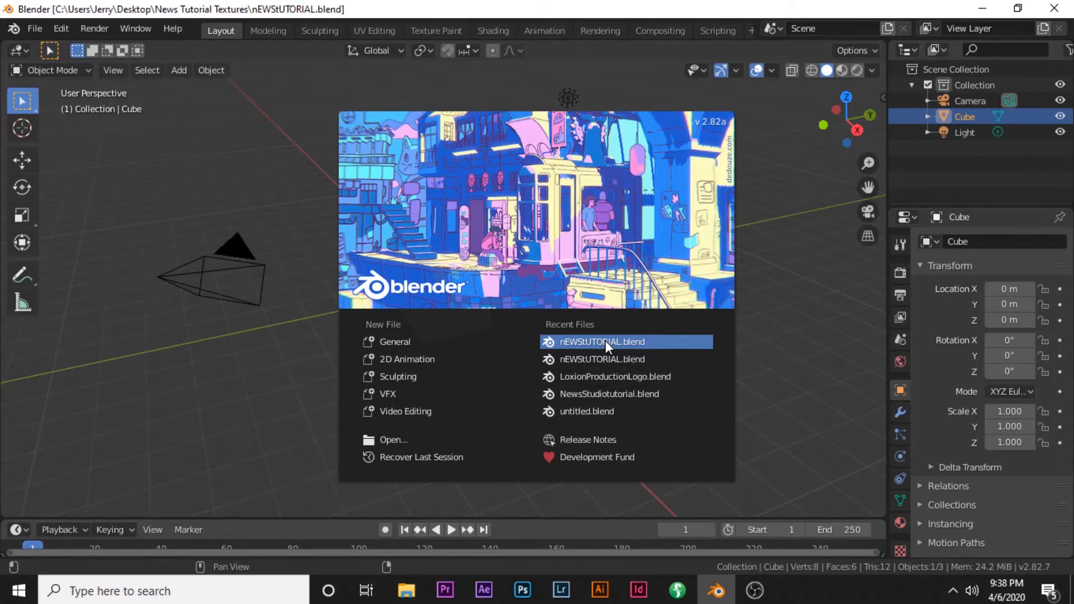
scroll(476, 358, up, 3)
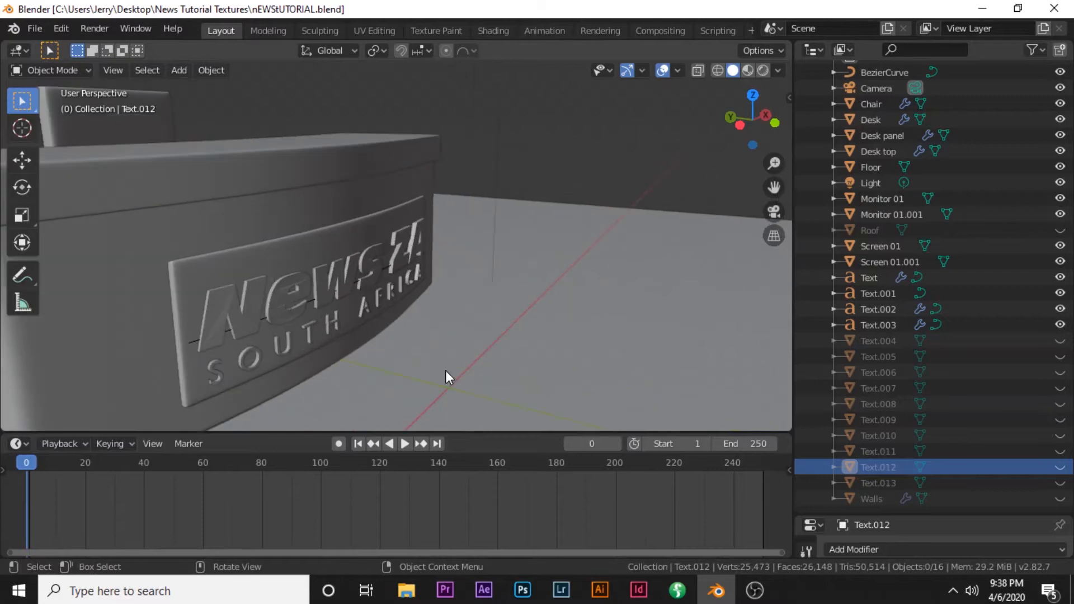
middle_drag(338, 323, 429, 317)
scroll(427, 318, up, 3)
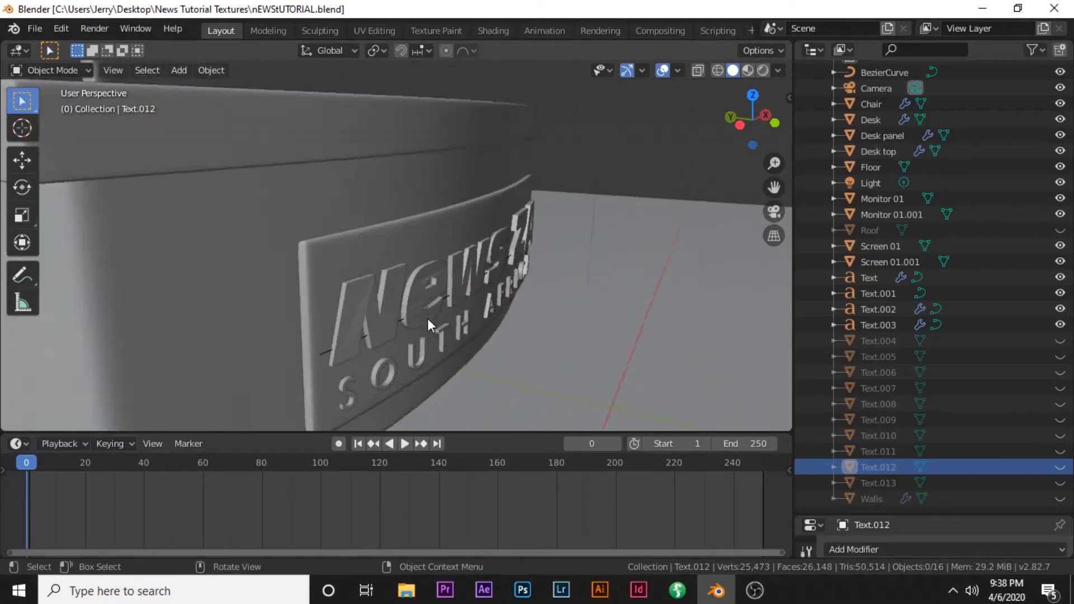
middle_drag(504, 321, 483, 322)
scroll(484, 321, down, 5)
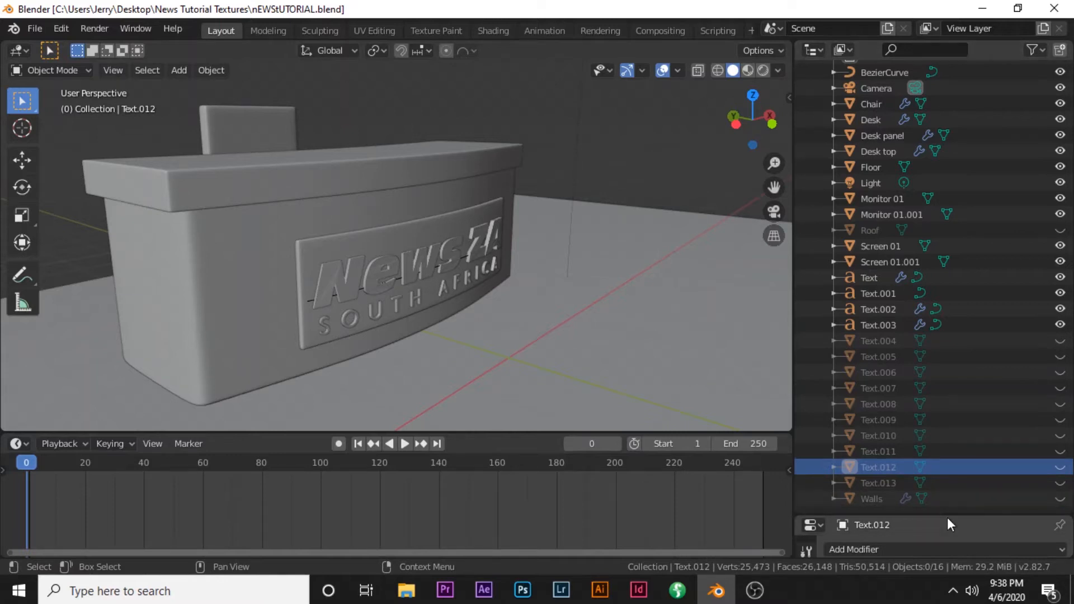
Enlarge the Properties editor by shrinking the Outliner above it
drag(947, 516, 946, 340)
scroll(315, 222, down, 3)
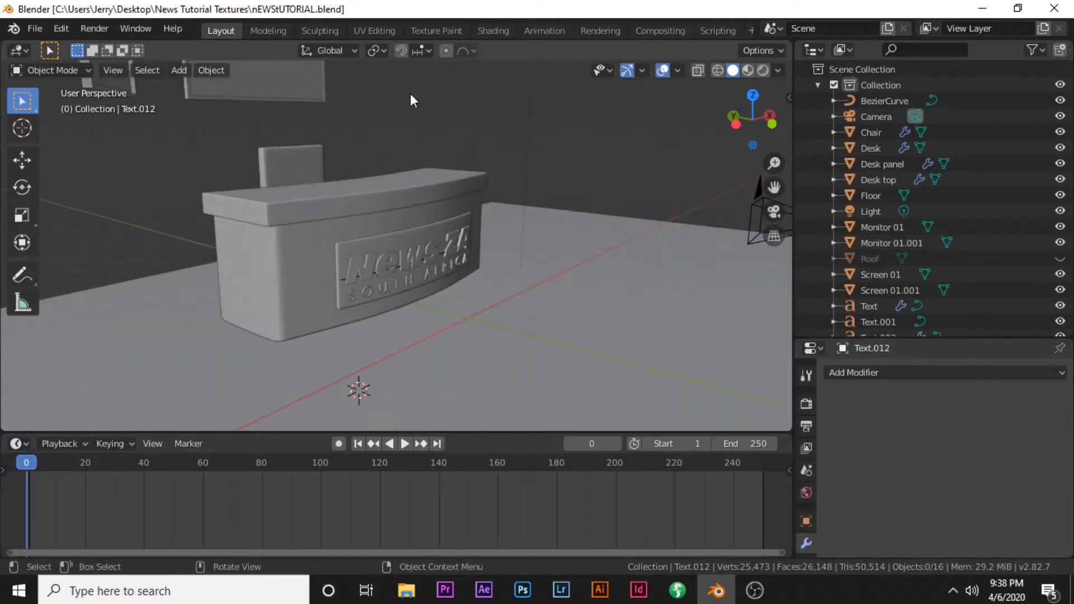
Examine the raised News ZA South Africa lettering on the desk's front panel up close and from several angles
scroll(547, 210, down, 3)
scroll(516, 211, up, 3)
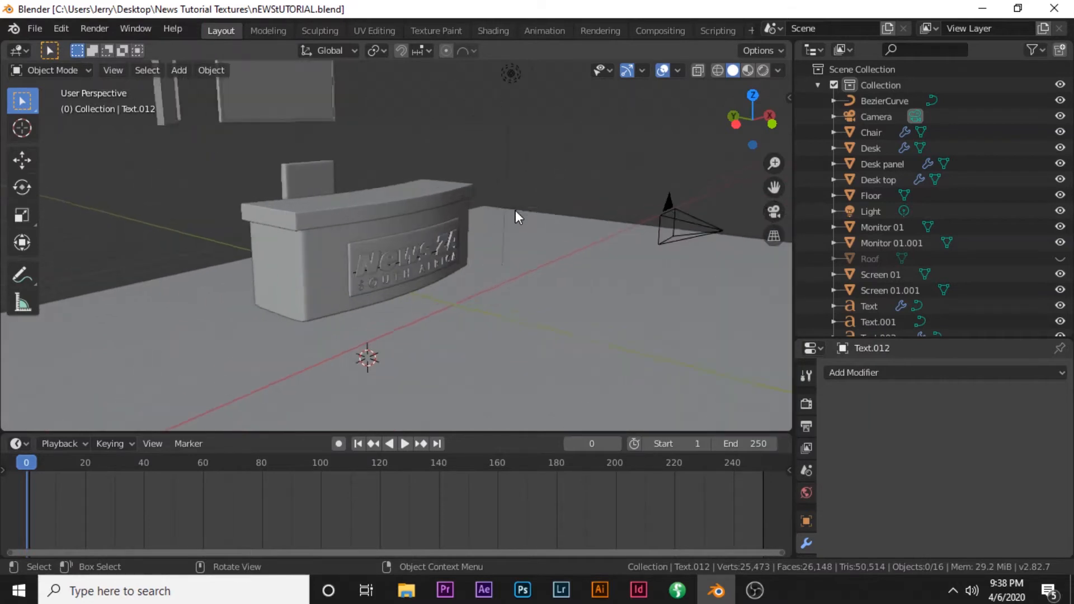
scroll(522, 327, down, 2)
scroll(491, 325, up, 2)
scroll(290, 227, up, 6)
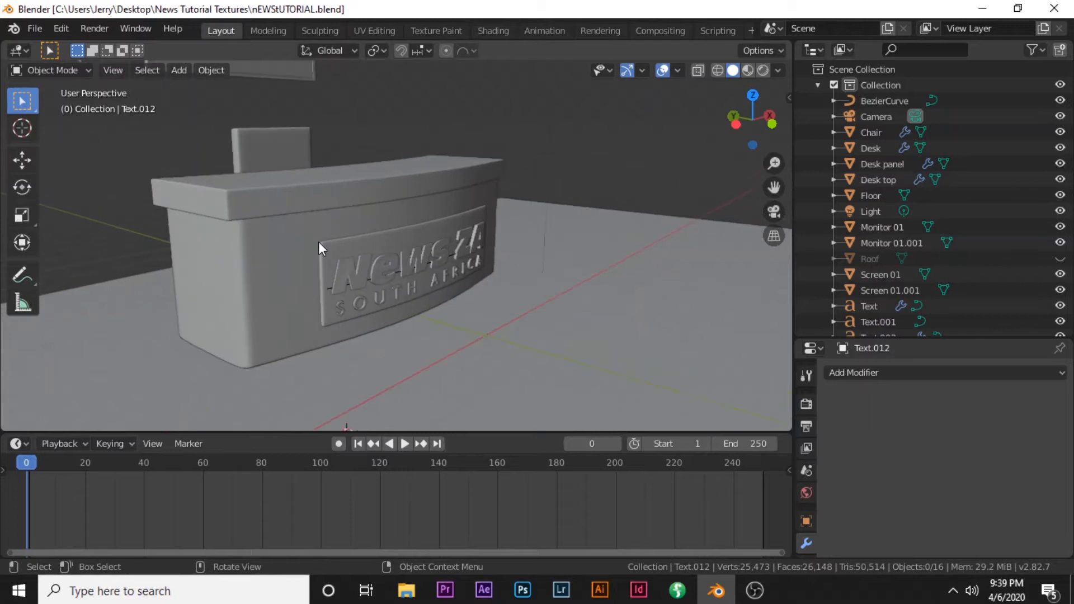
scroll(404, 286, up, 5)
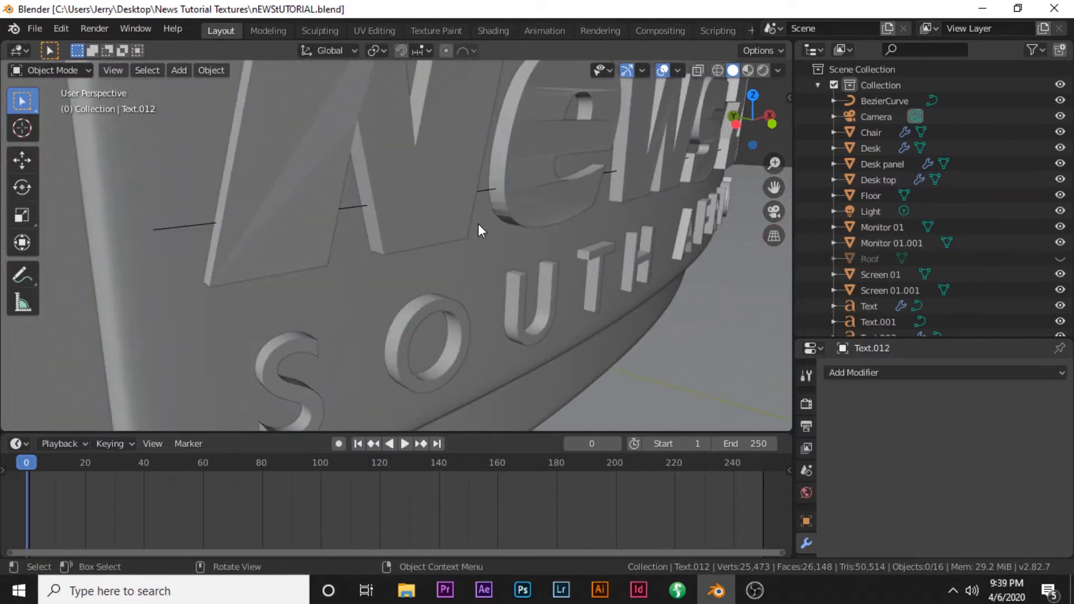
scroll(477, 222, down, 5)
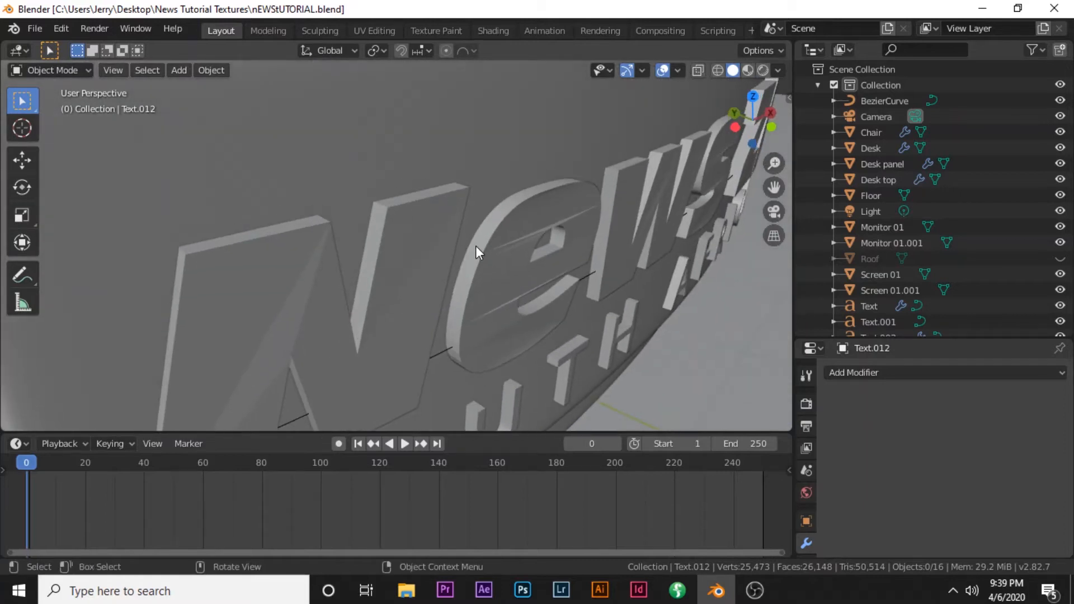
scroll(481, 247, up, 6)
middle_drag(535, 259, 521, 236)
scroll(525, 236, down, 5)
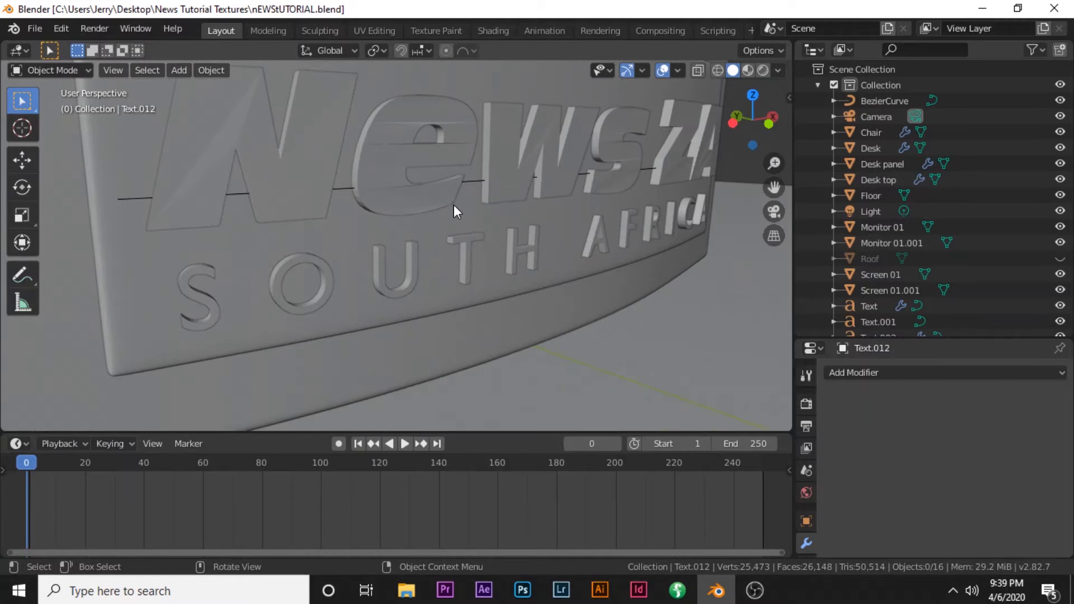
middle_drag(464, 213, 465, 216)
scroll(464, 216, up, 2)
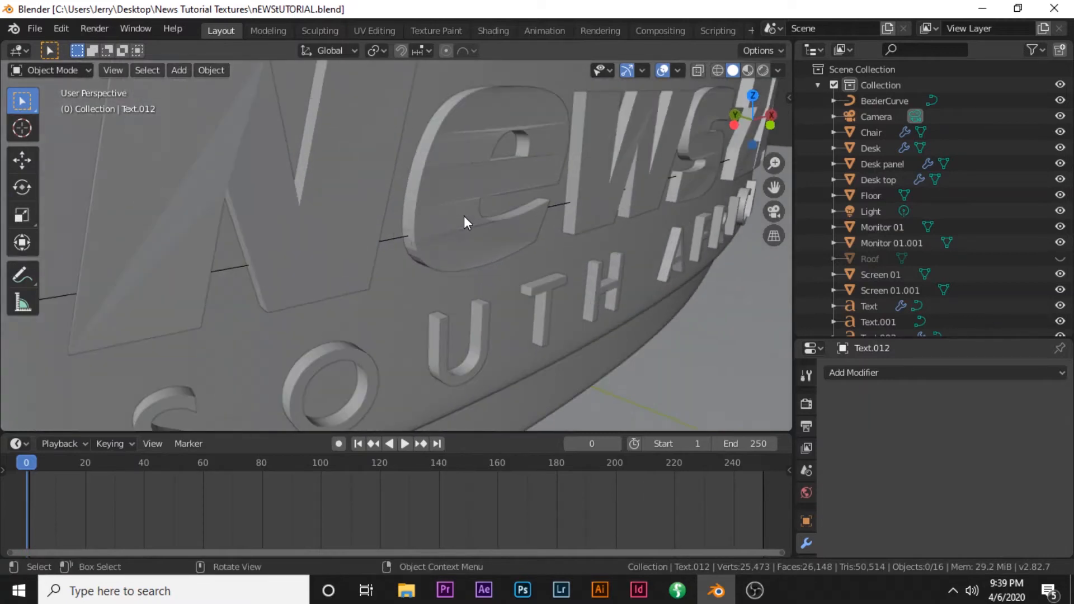
scroll(465, 216, down, 2)
scroll(432, 225, up, 2)
scroll(532, 167, down, 2)
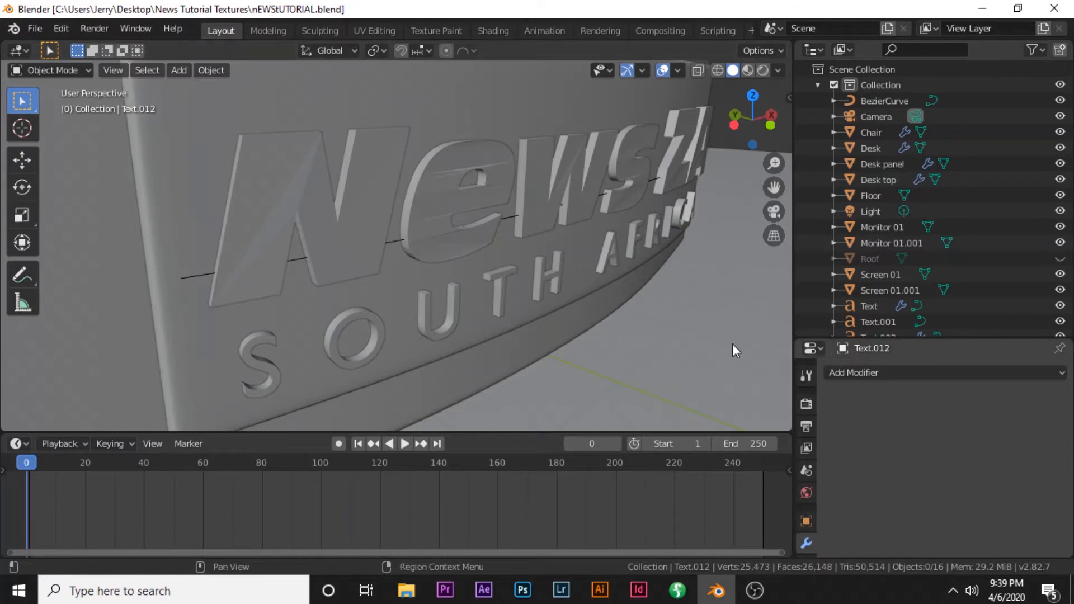
Select the "News" text on the desk's front panel and inspect the surfaces of its curved letters
click(476, 250)
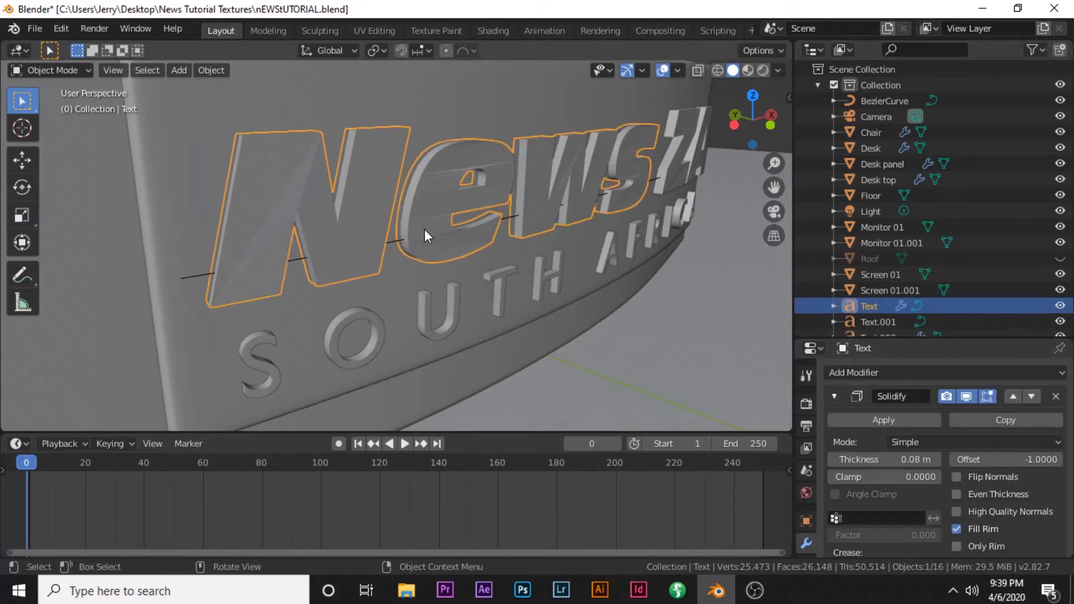
scroll(425, 229, down, 3)
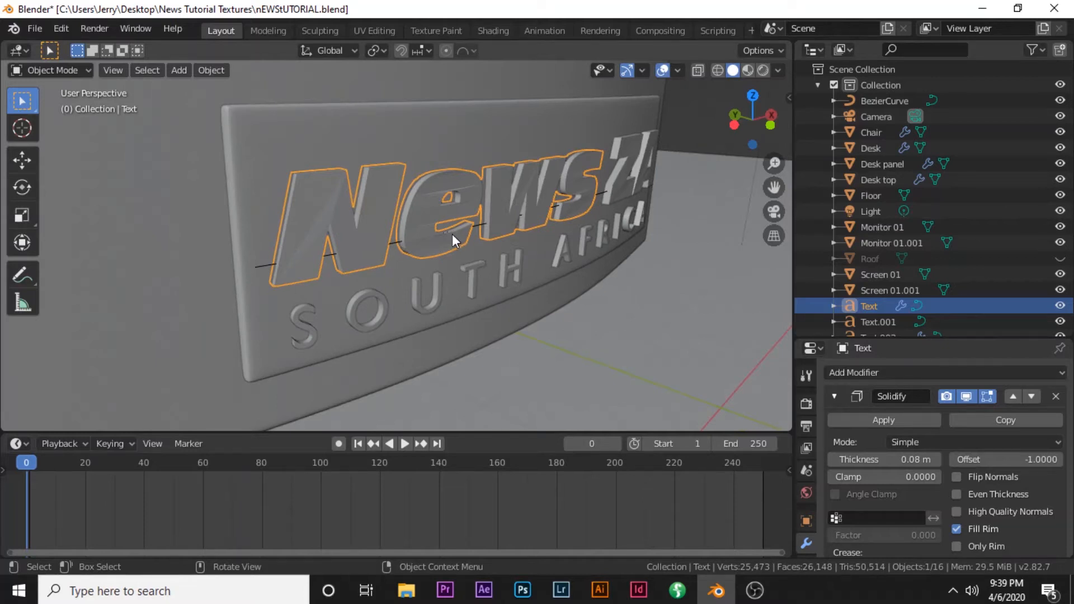
scroll(520, 223, up, 2)
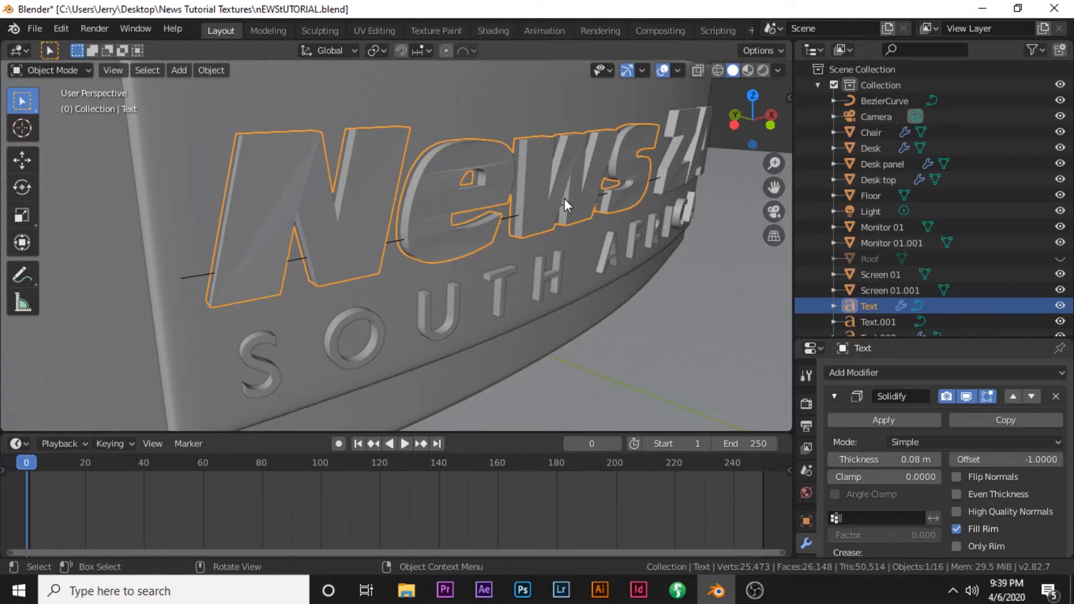
scroll(411, 222, up, 2)
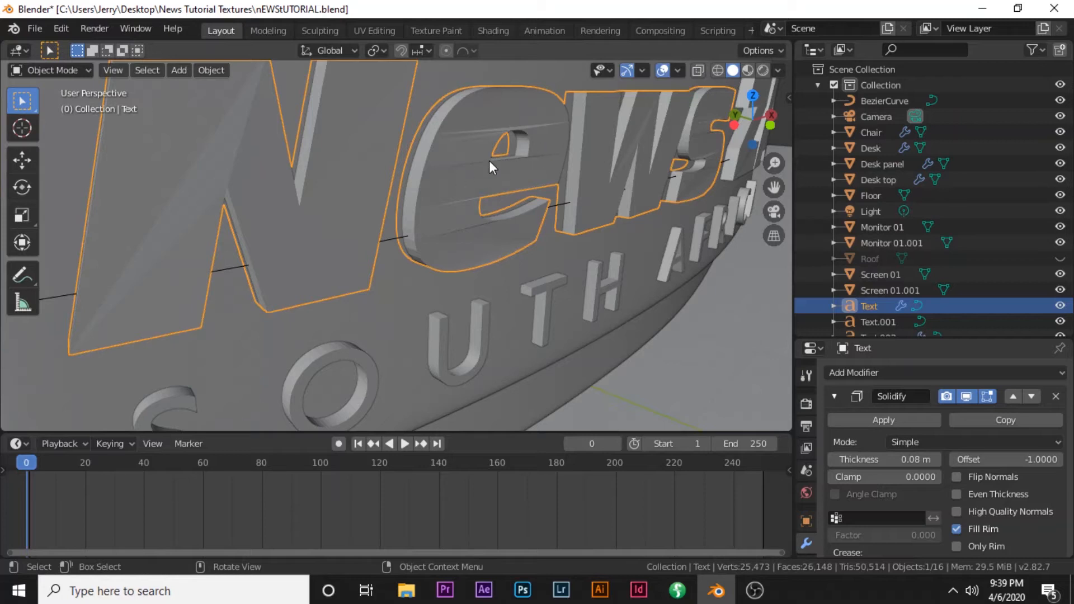
scroll(489, 161, up, 2)
scroll(483, 241, down, 2)
scroll(488, 235, down, 2)
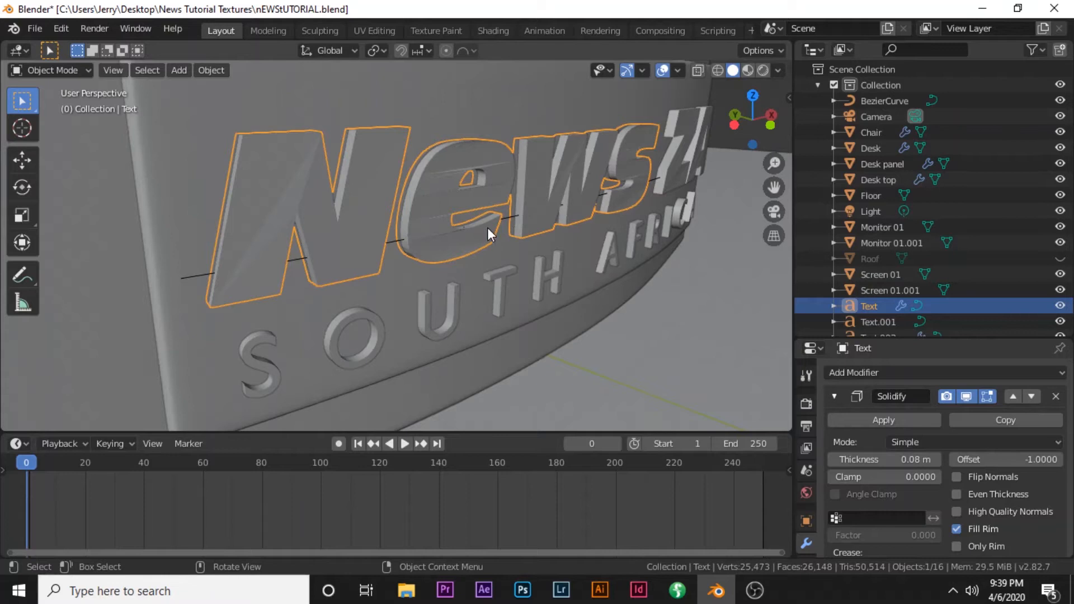
middle_drag(477, 190, 481, 288)
middle_drag(482, 341, 461, 269)
scroll(449, 267, up, 2)
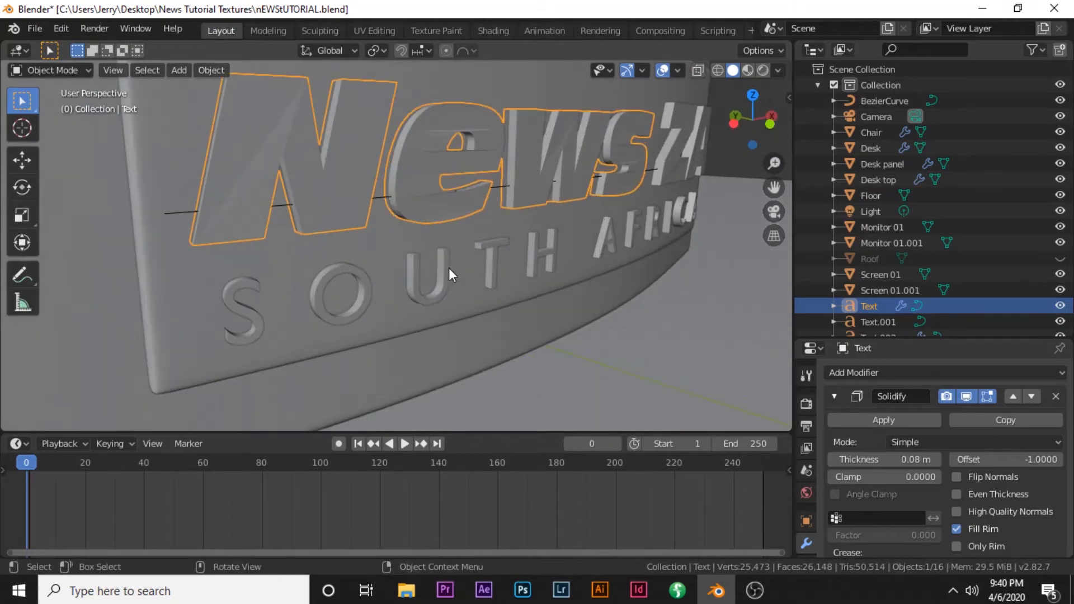
scroll(457, 210, up, 2)
scroll(456, 211, down, 2)
scroll(505, 195, up, 1)
scroll(474, 200, up, 2)
scroll(474, 202, down, 2)
scroll(474, 202, up, 2)
scroll(474, 202, down, 2)
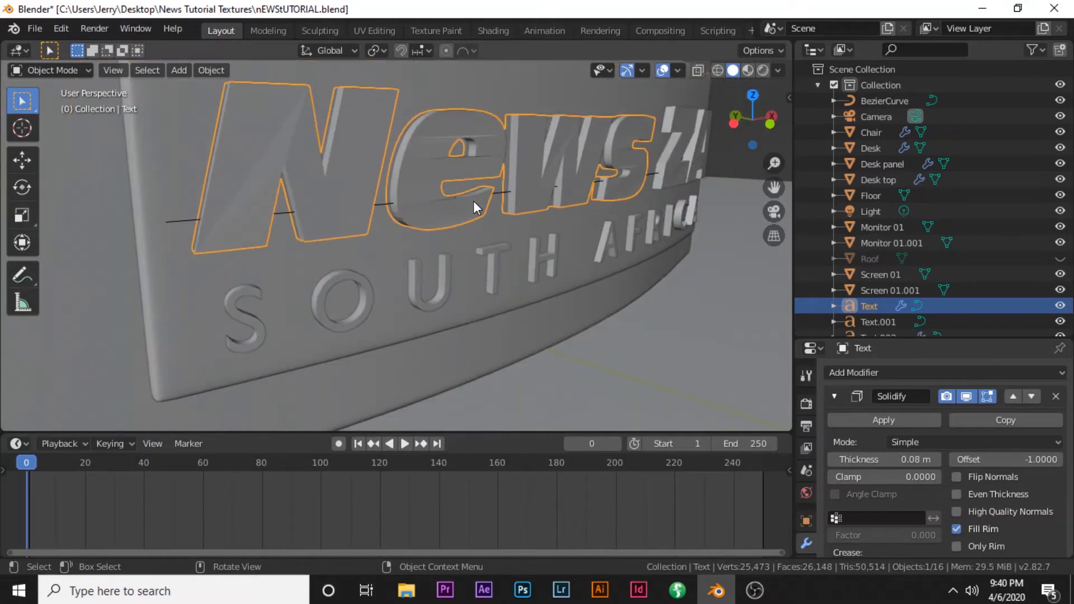
scroll(484, 227, up, 4)
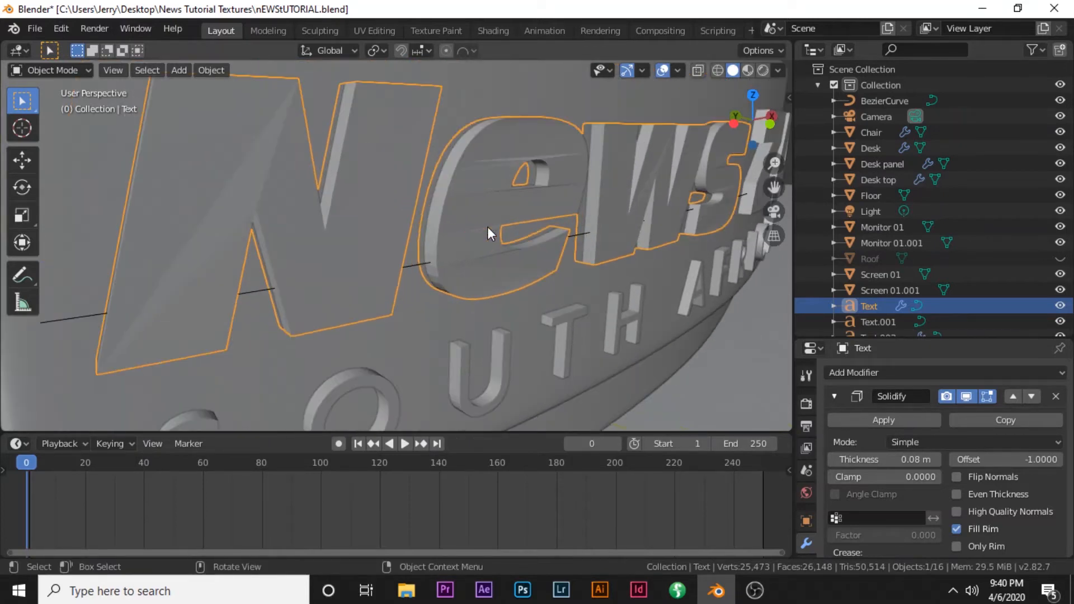
scroll(442, 246, down, 2)
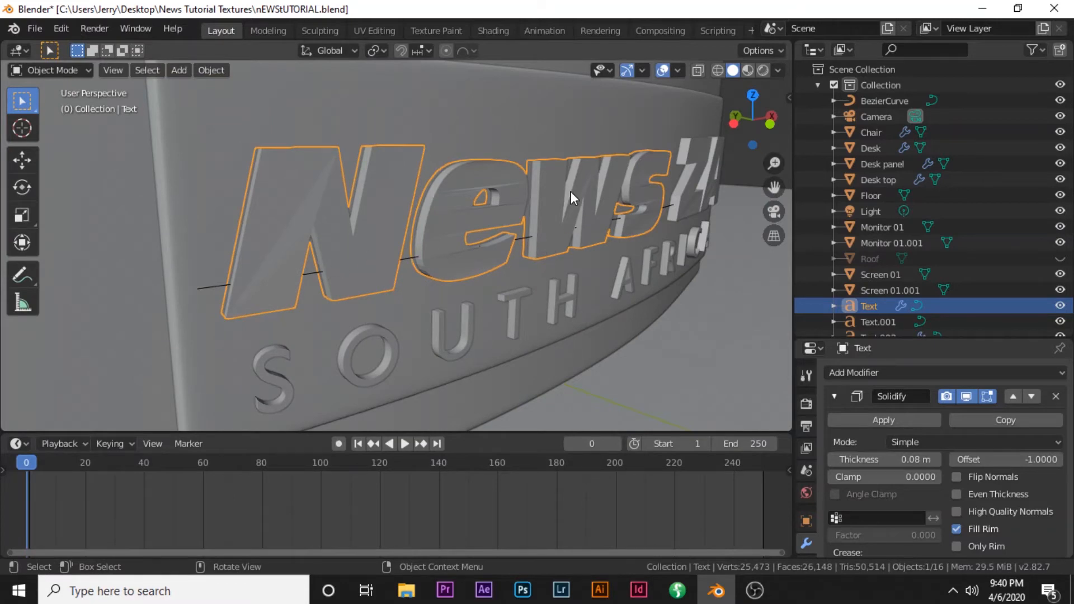
scroll(571, 191, up, 2)
scroll(570, 193, down, 3)
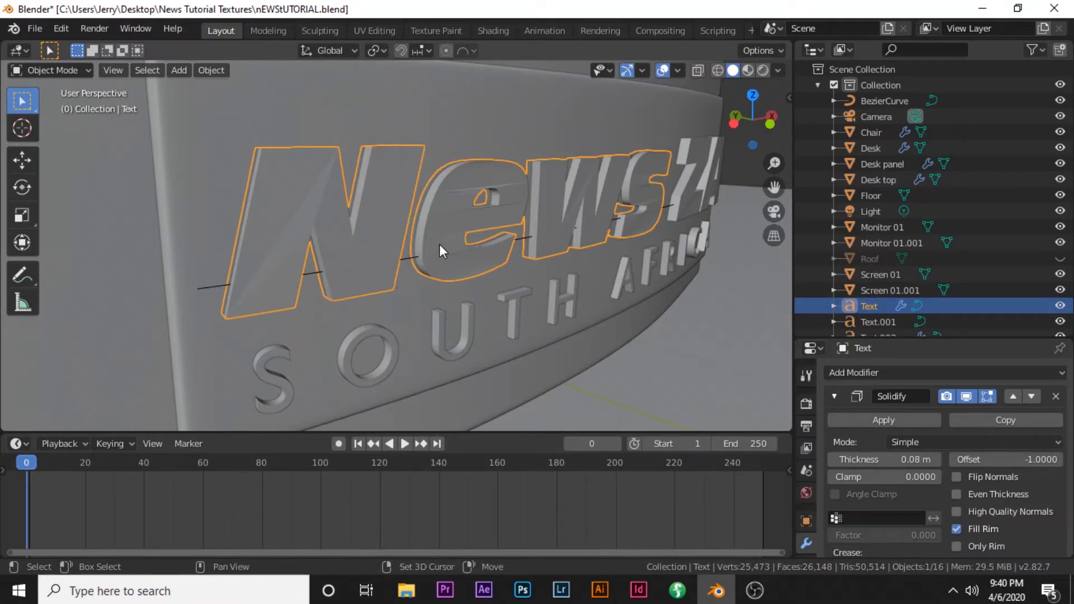
Duplicate the "News" text and offset the copy about -0.16 m along the global Y axis
key(shift+d)
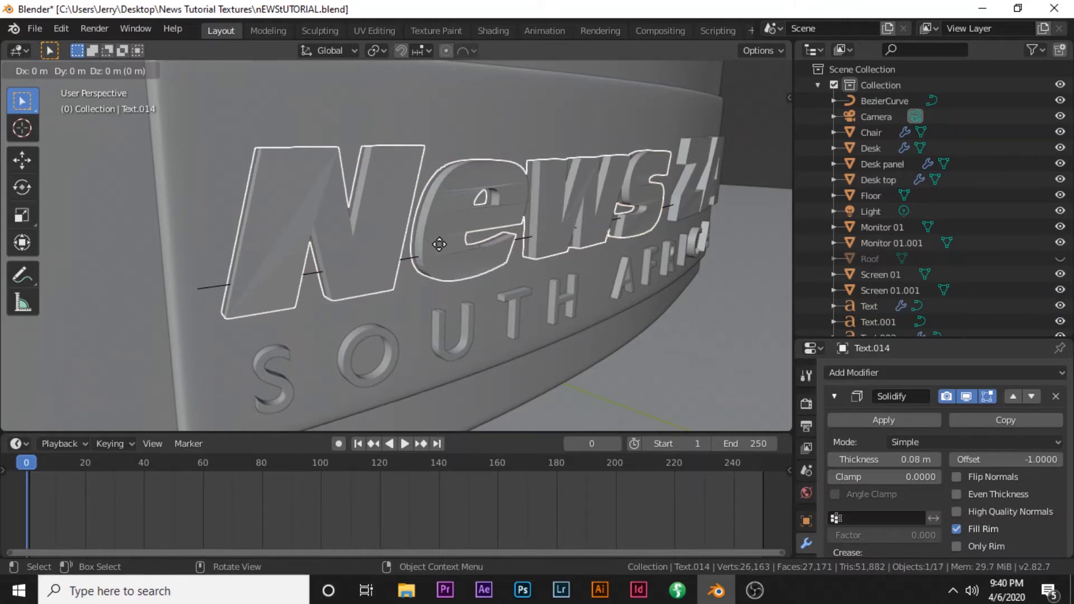
key(y)
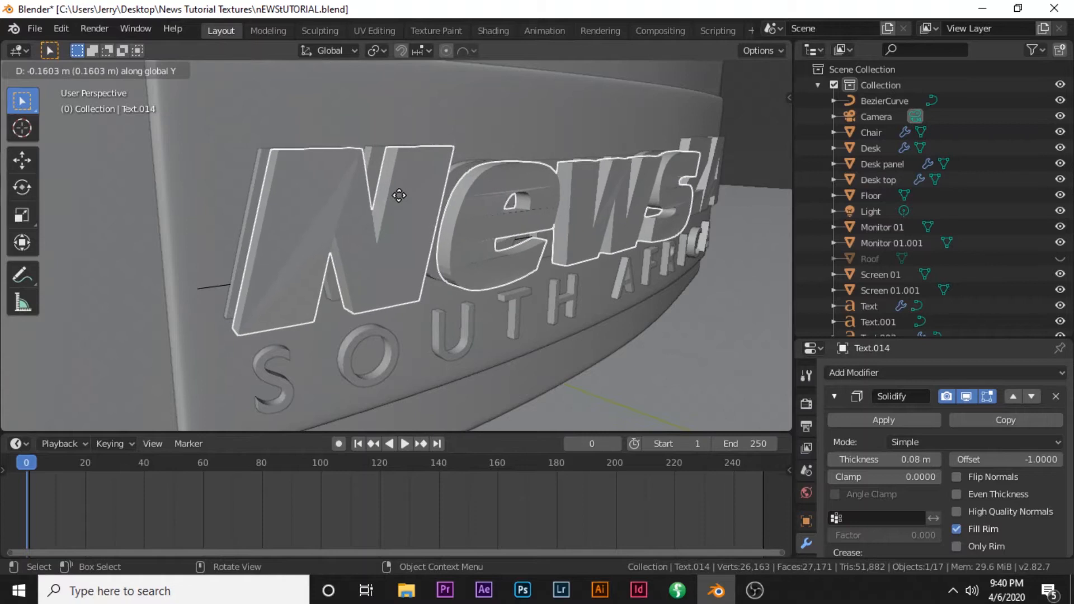
click(403, 200)
scroll(406, 204, down, 2)
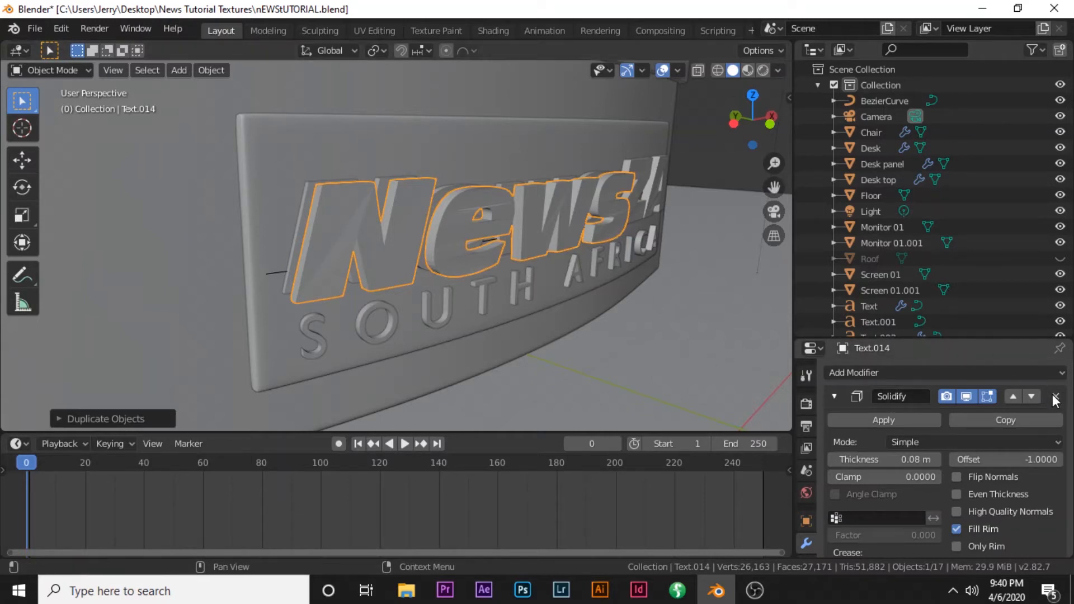
Extend the Properties editor and remove the Curve modifier from the duplicated "News" text, keeping its Solidify modifier
drag(931, 339, 931, 209)
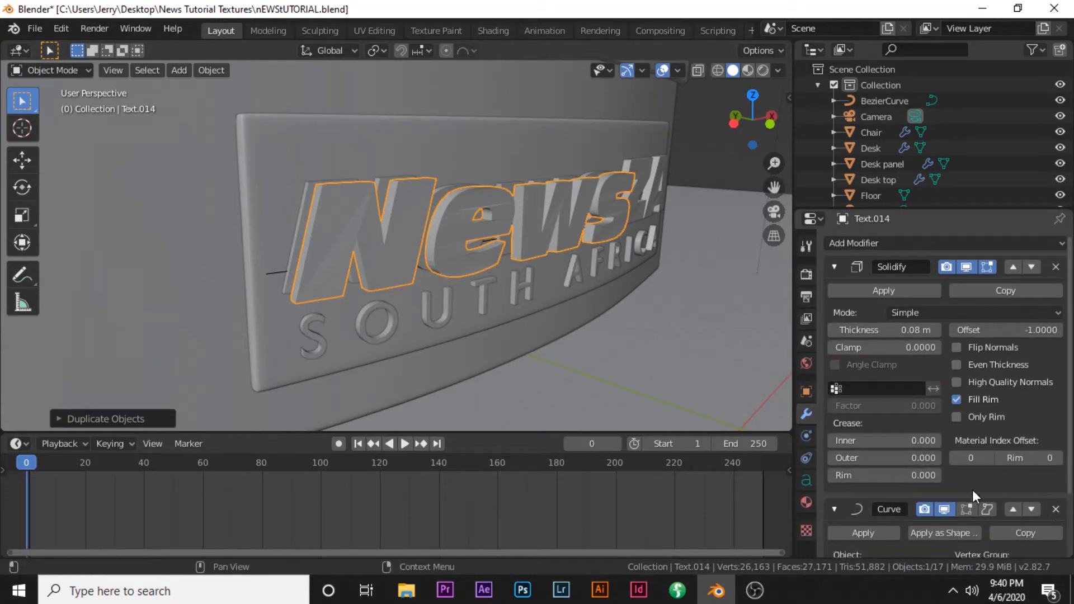
click(1055, 513)
scroll(635, 347, down, 5)
scroll(630, 347, down, 2)
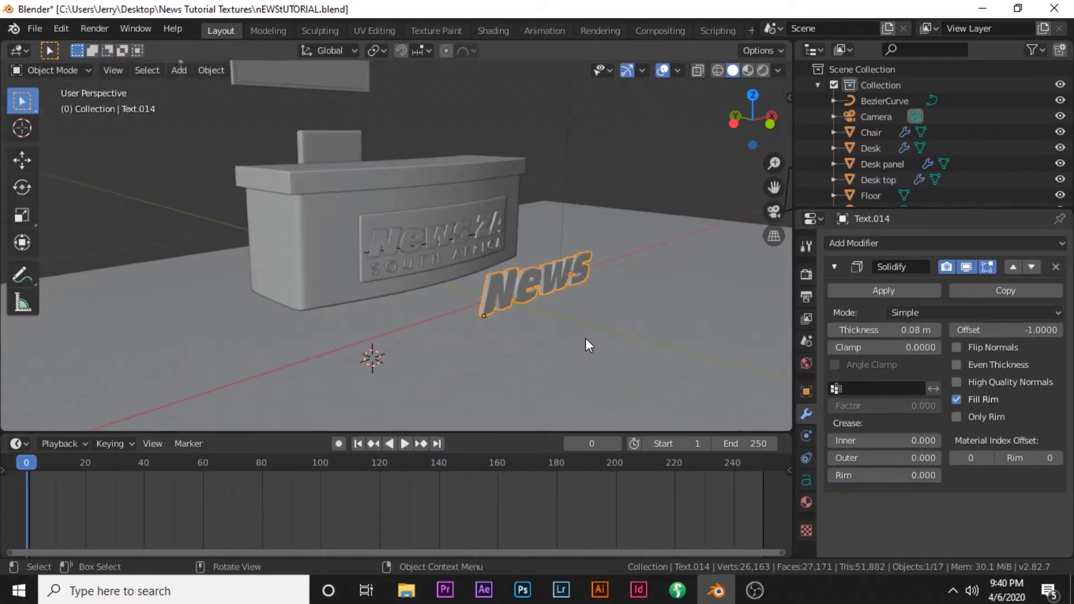
Move the duplicated "News" text along the global Y axis back to the front of the desk
scroll(585, 338, up, 5)
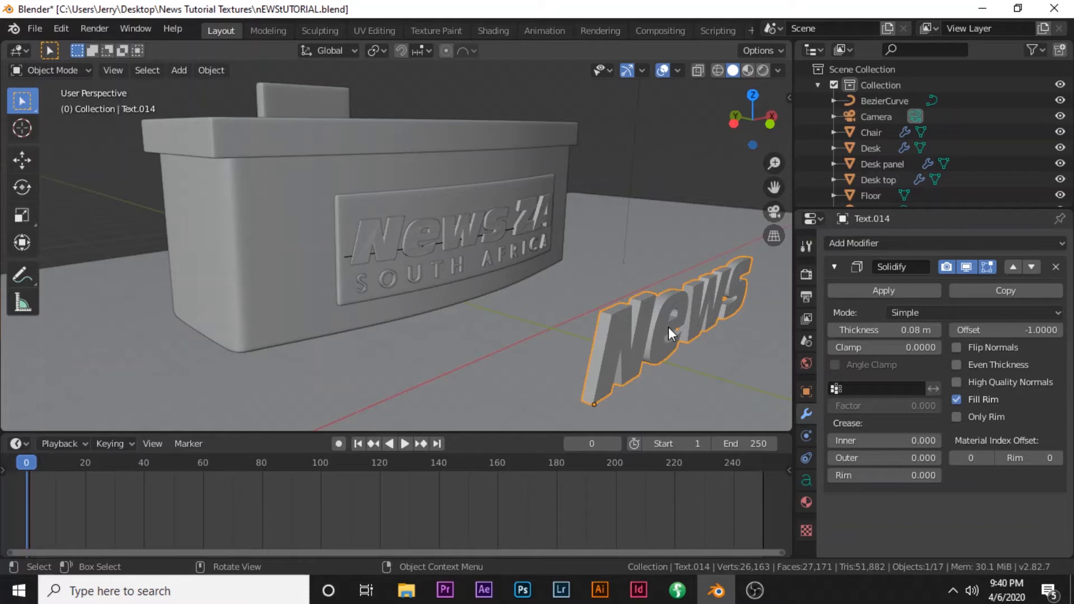
scroll(660, 333, down, 2)
scroll(605, 332, up, 2)
key(g)
key(y)
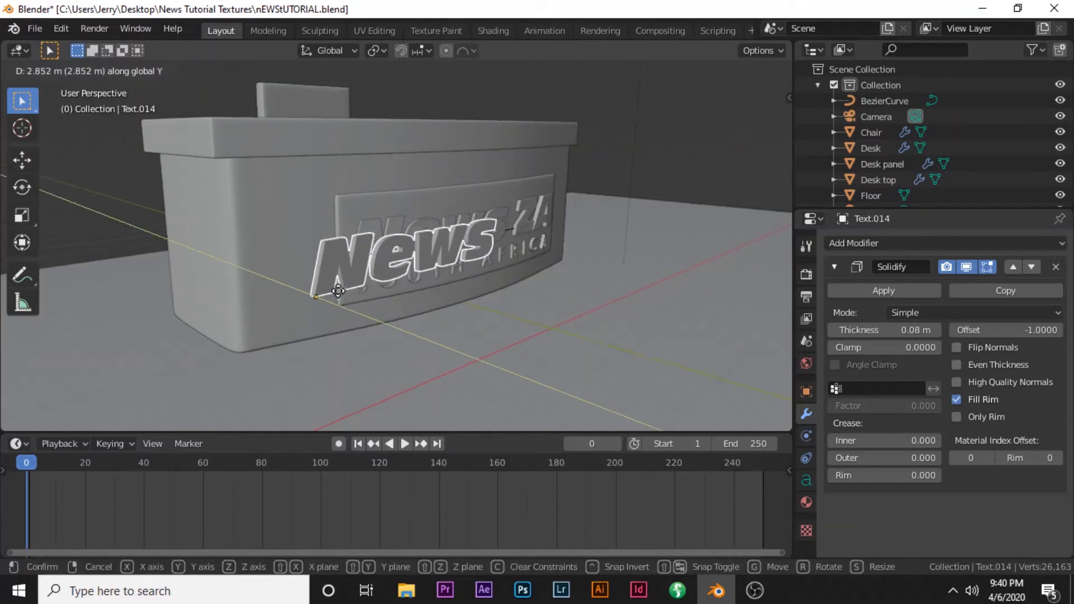
click(290, 284)
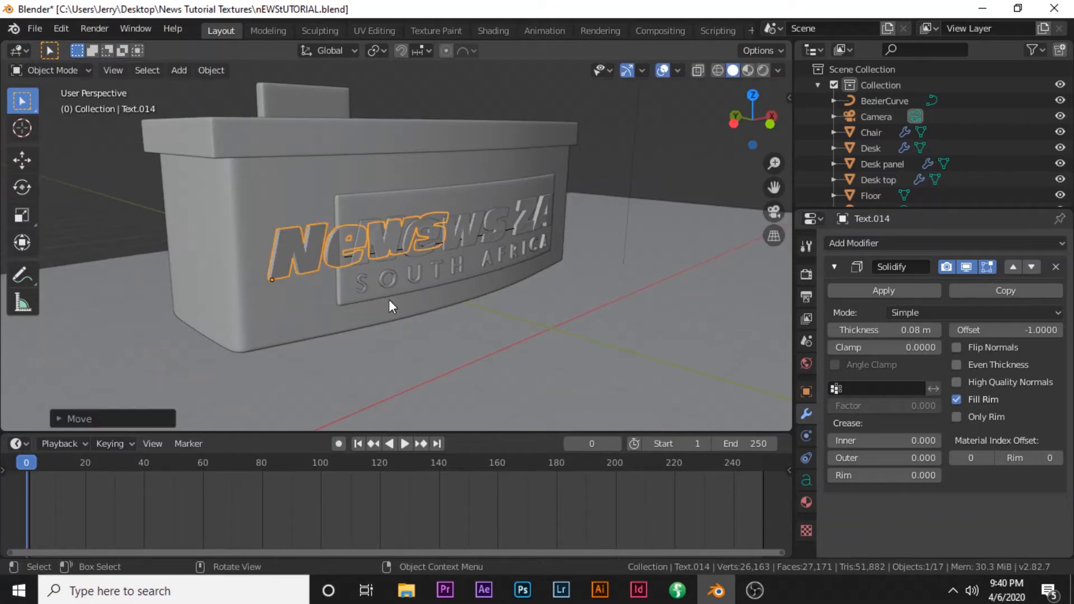
In the front view, move the duplicated "News" text about 1.04 m along X to line up with the original lettering
key(KP_1)
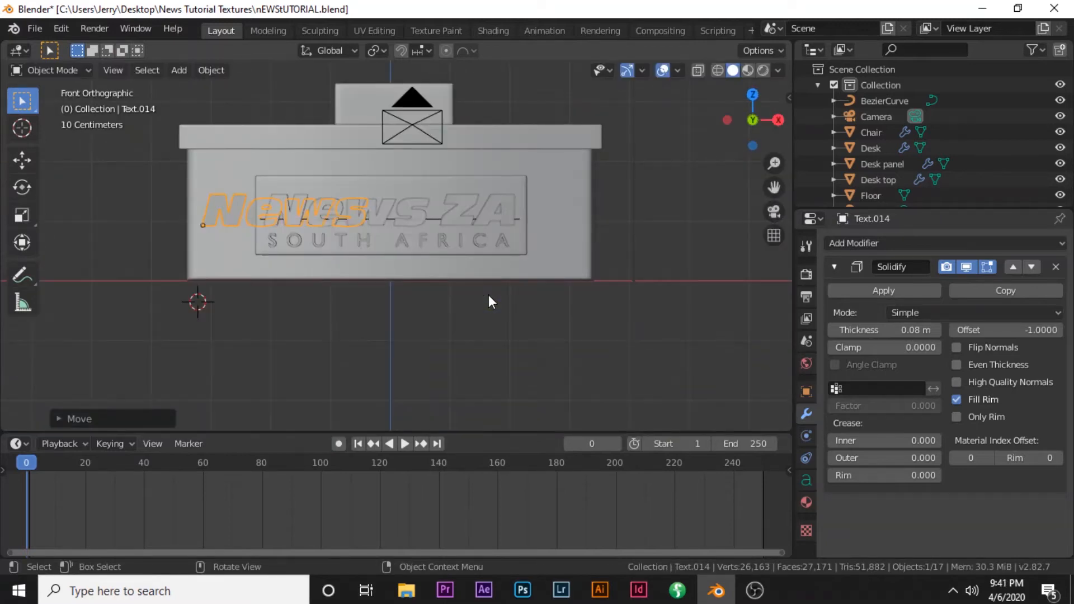
key(g)
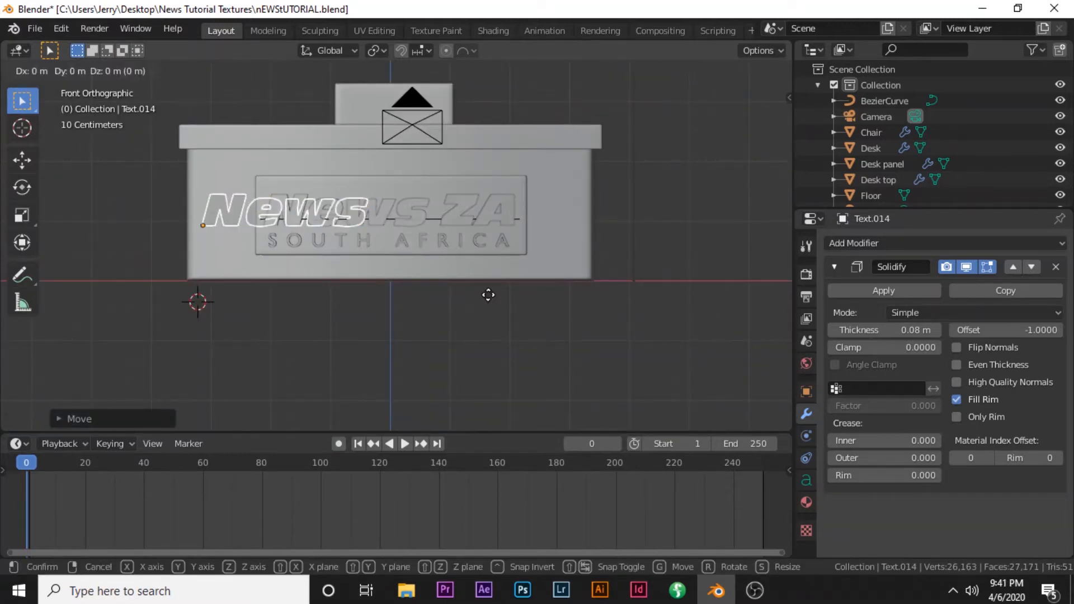
key(x)
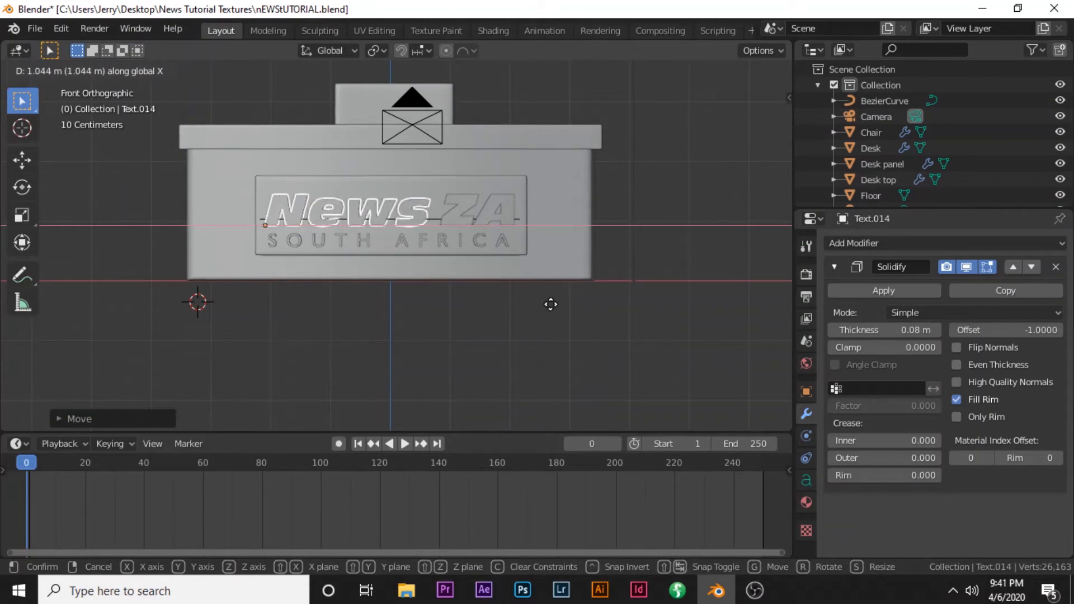
click(551, 304)
In the top view, move the duplicated "News" text about -0.18 m along the global Y axis, towards the desk's front panel
scroll(397, 267, up, 2)
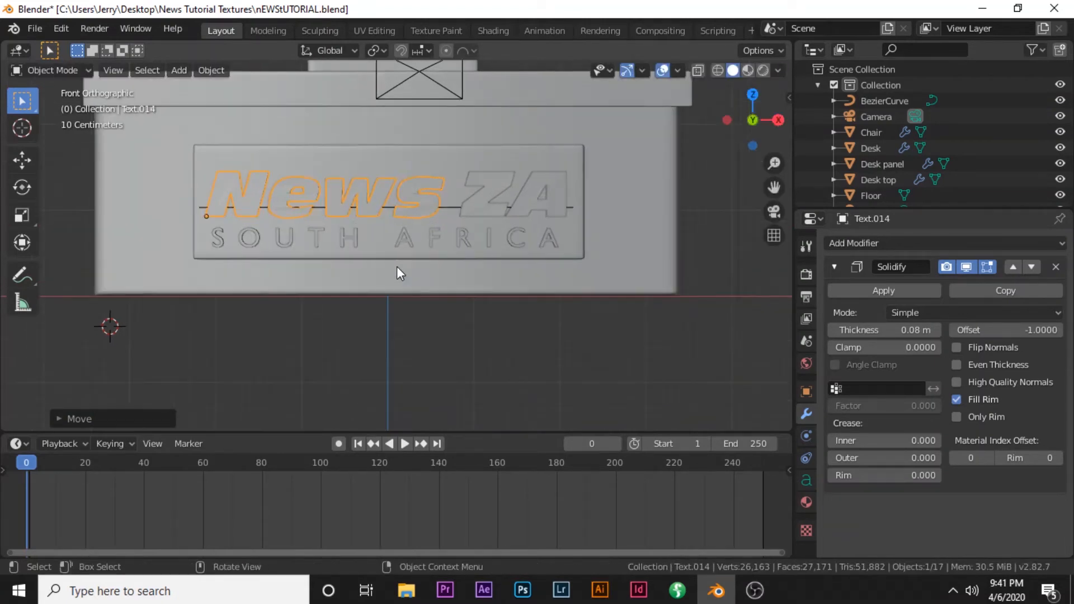
scroll(397, 268, up, 1)
key(KP_7)
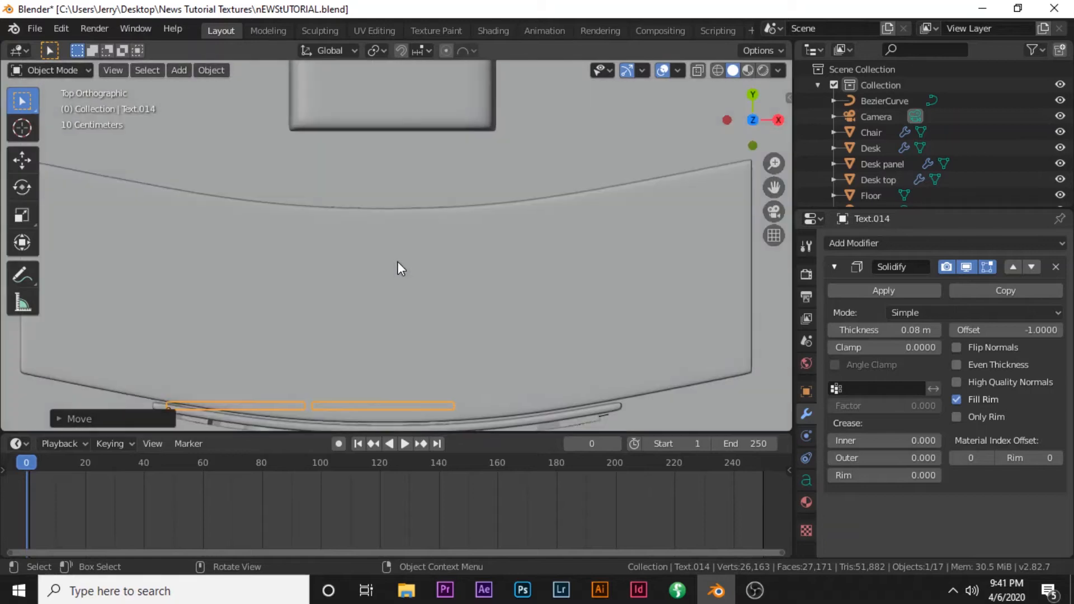
scroll(415, 283, up, 1)
key(g)
key(y)
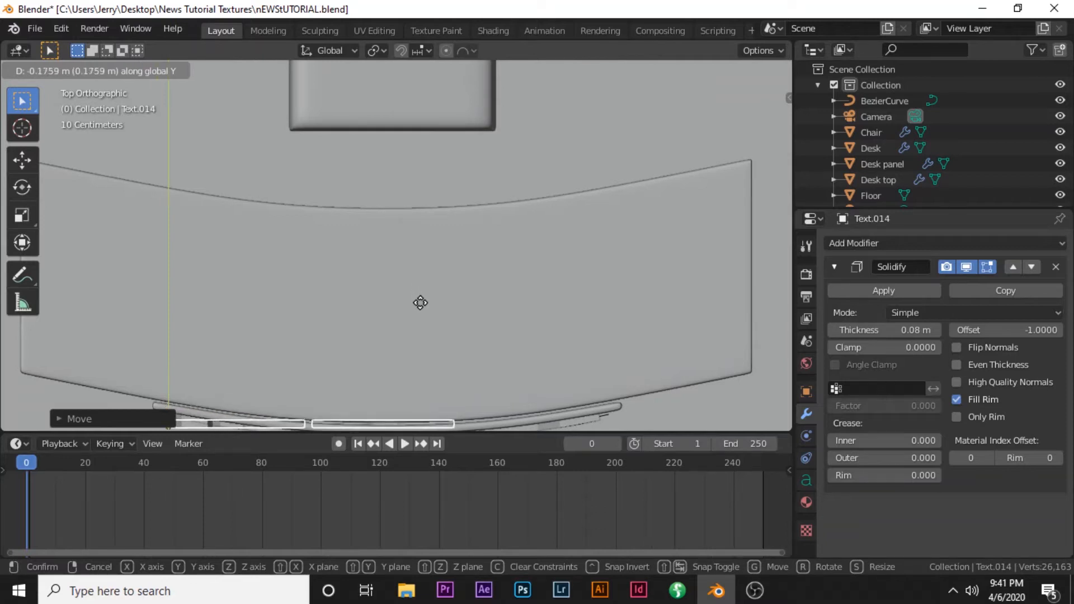
click(430, 344)
middle_drag(430, 344, 472, 298)
scroll(426, 330, up, 3)
scroll(465, 289, down, 2)
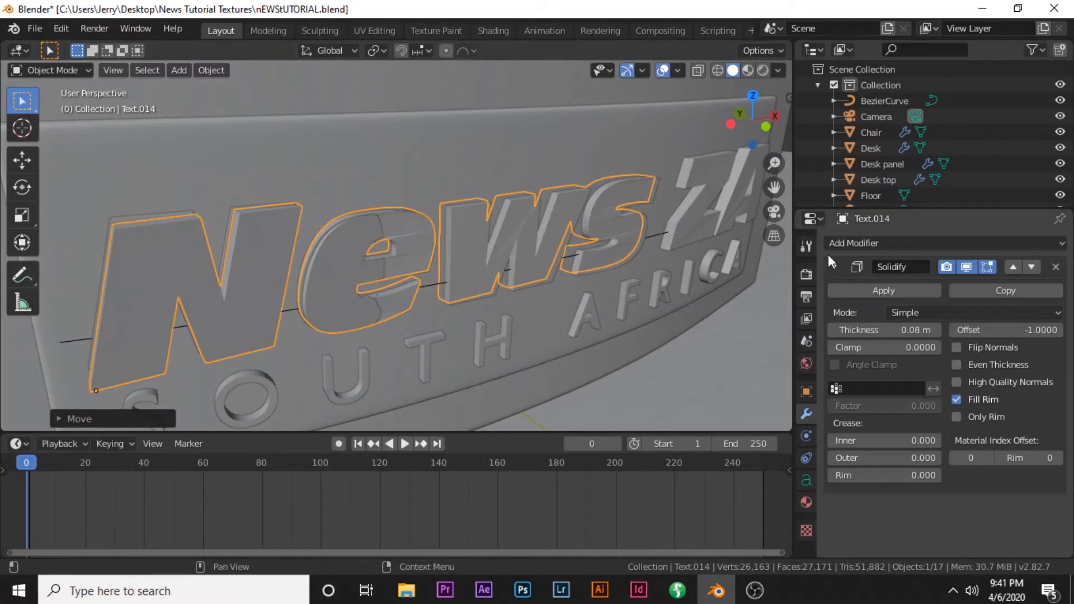
Enlarge the Outliner and hide the "ZA" text (Text.002) and the original curved "News" text (Text), keeping "SOUTH AFRICA" shown
drag(864, 211, 862, 421)
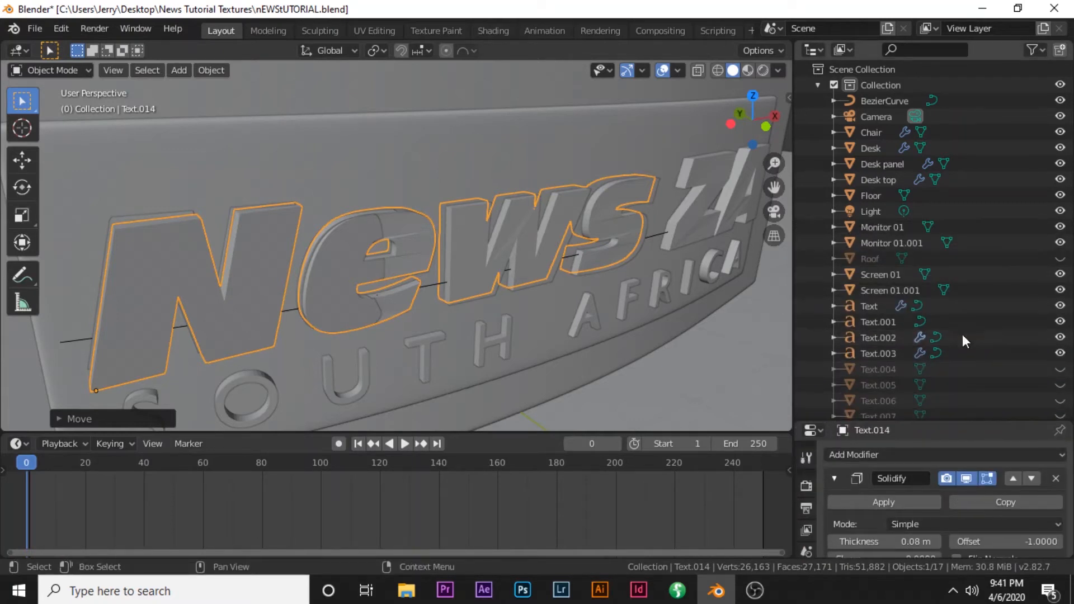
click(1059, 339)
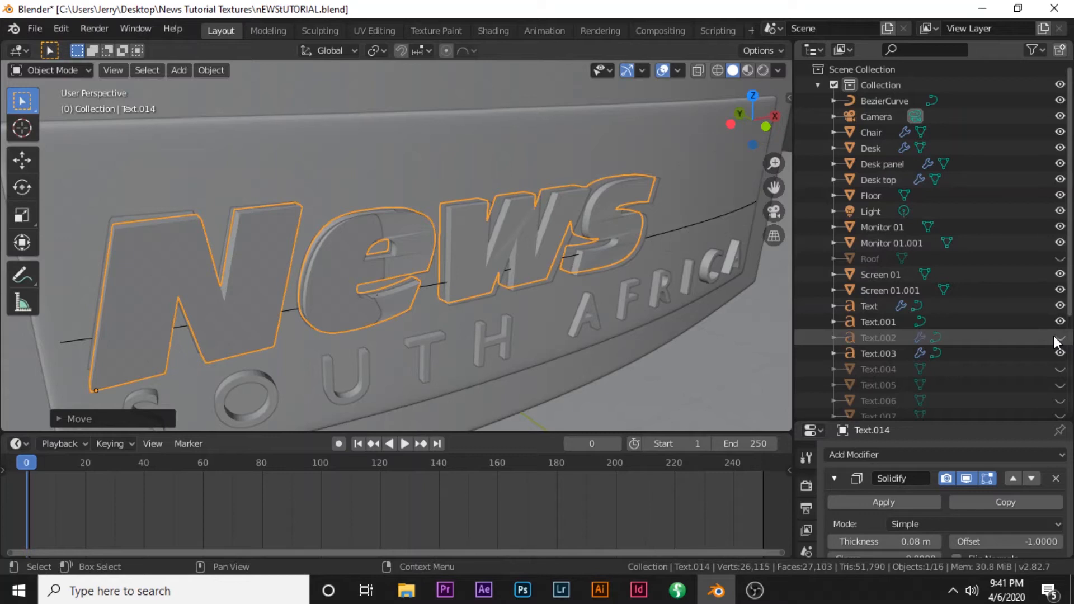
click(1060, 353)
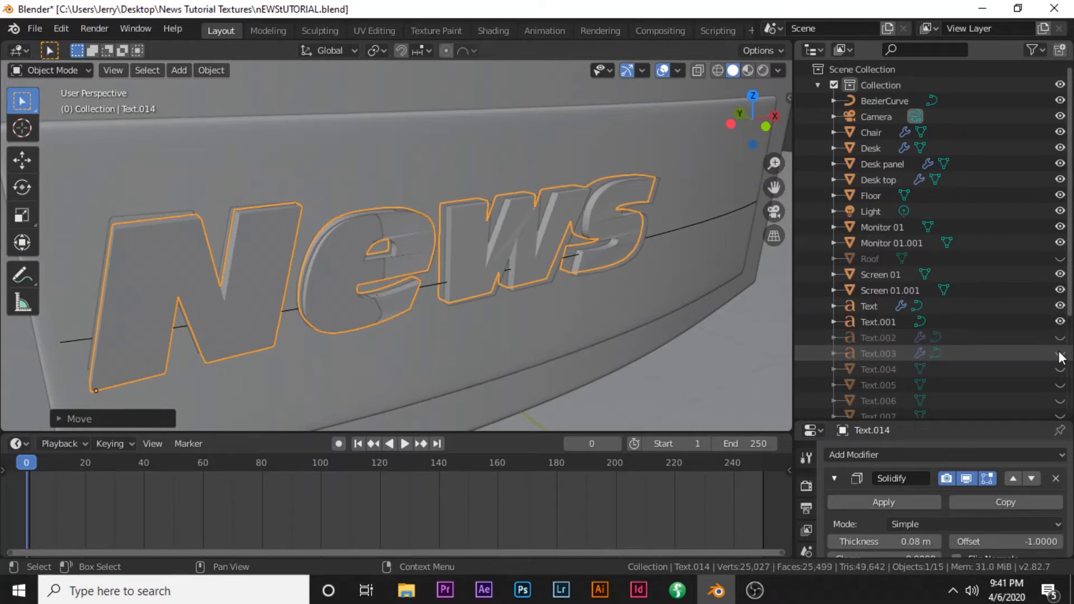
click(1059, 354)
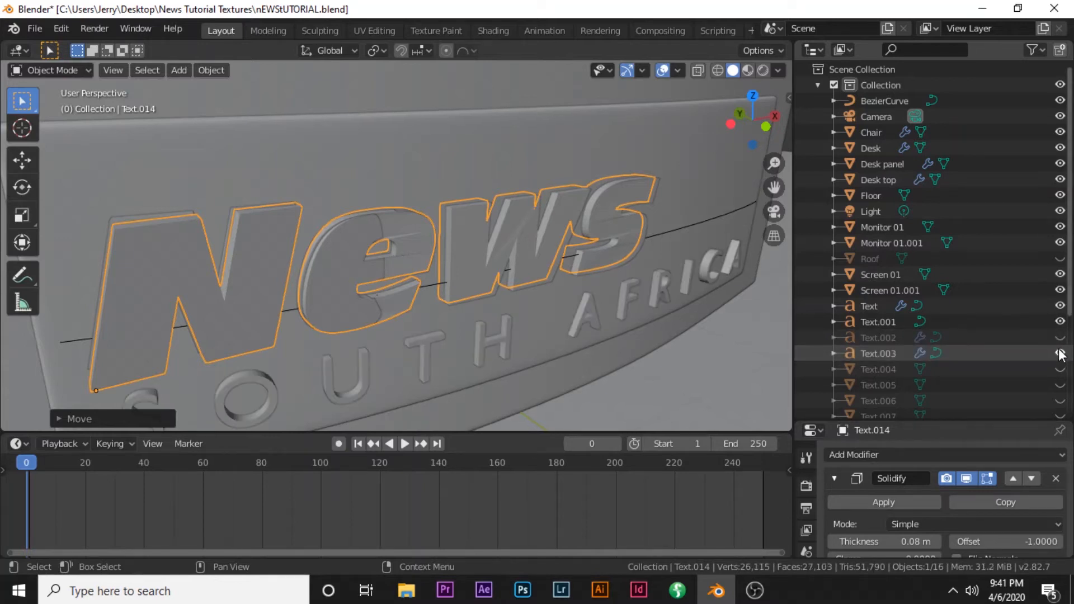
click(1059, 307)
Move the duplicated "News" text about -0.086 m along the global Y axis so it clears the curved panel
scroll(570, 279, down, 2)
scroll(570, 278, up, 2)
scroll(570, 279, up, 2)
scroll(569, 278, down, 2)
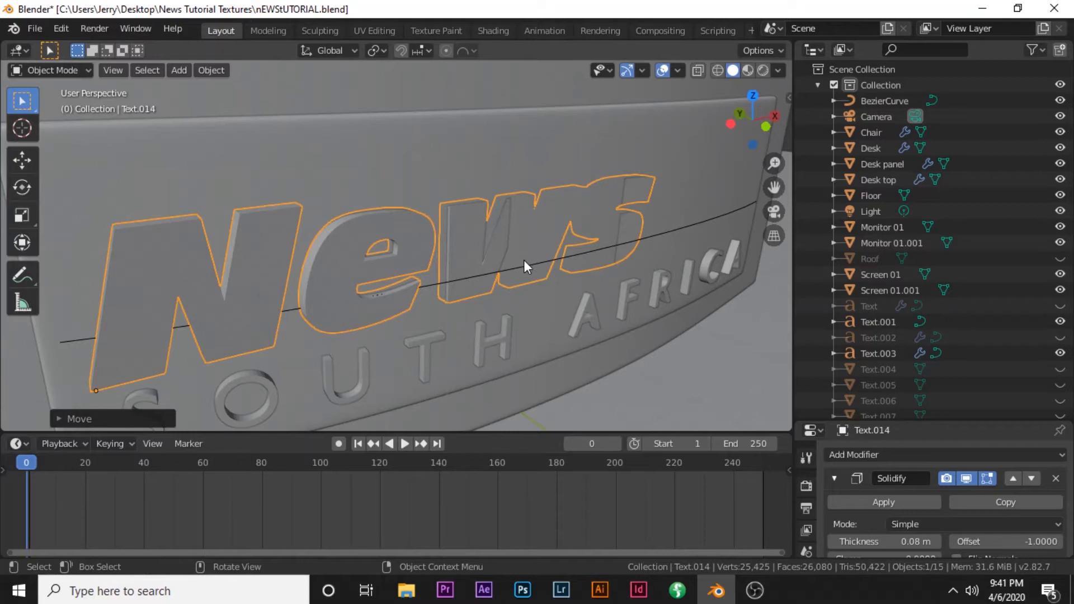
key(g)
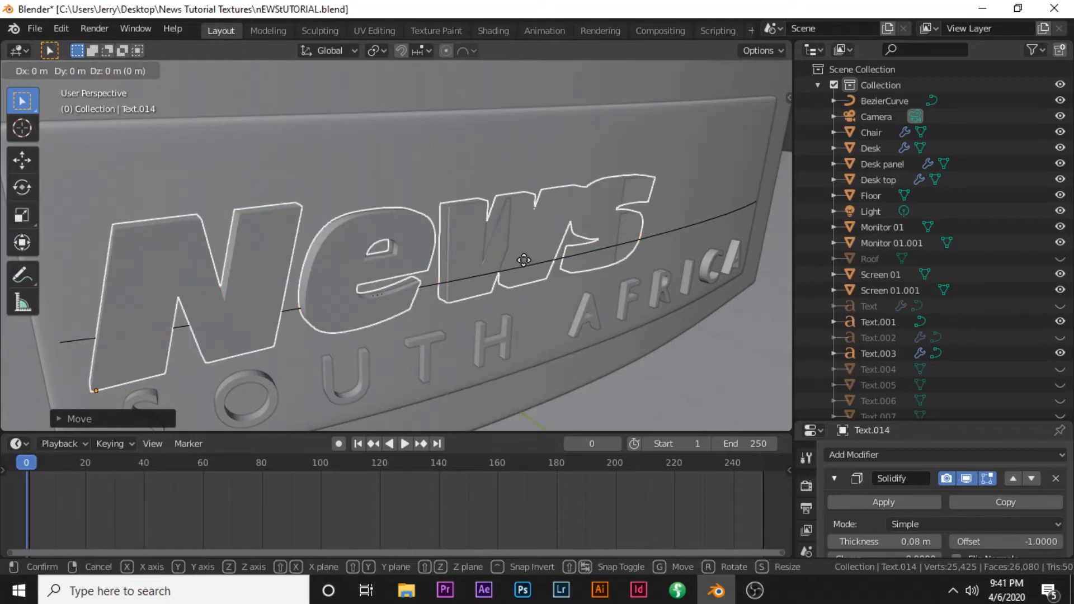
key(y)
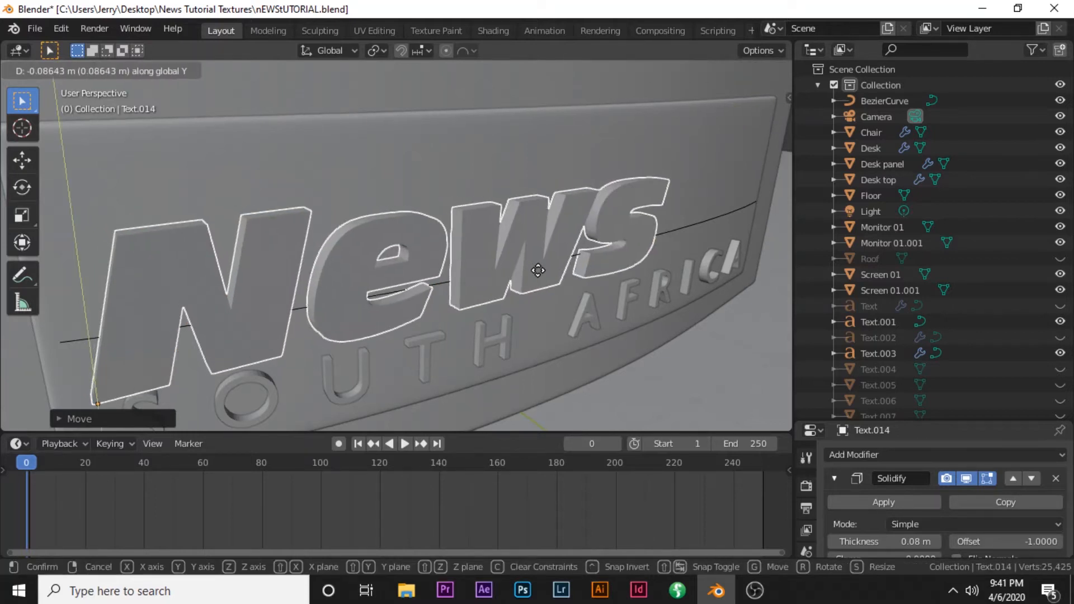
click(539, 271)
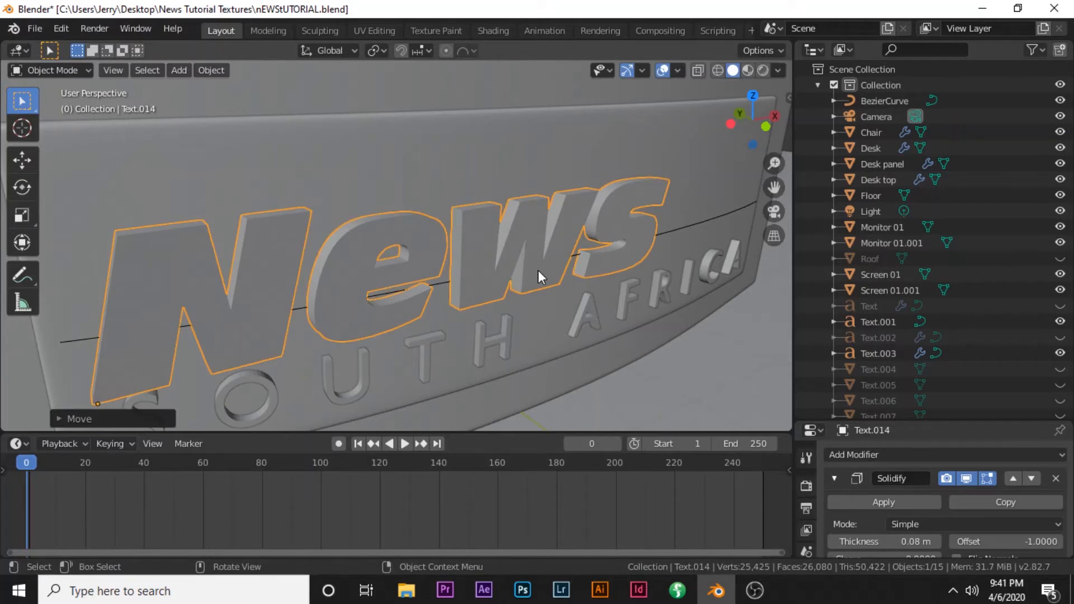
scroll(458, 282, up, 2)
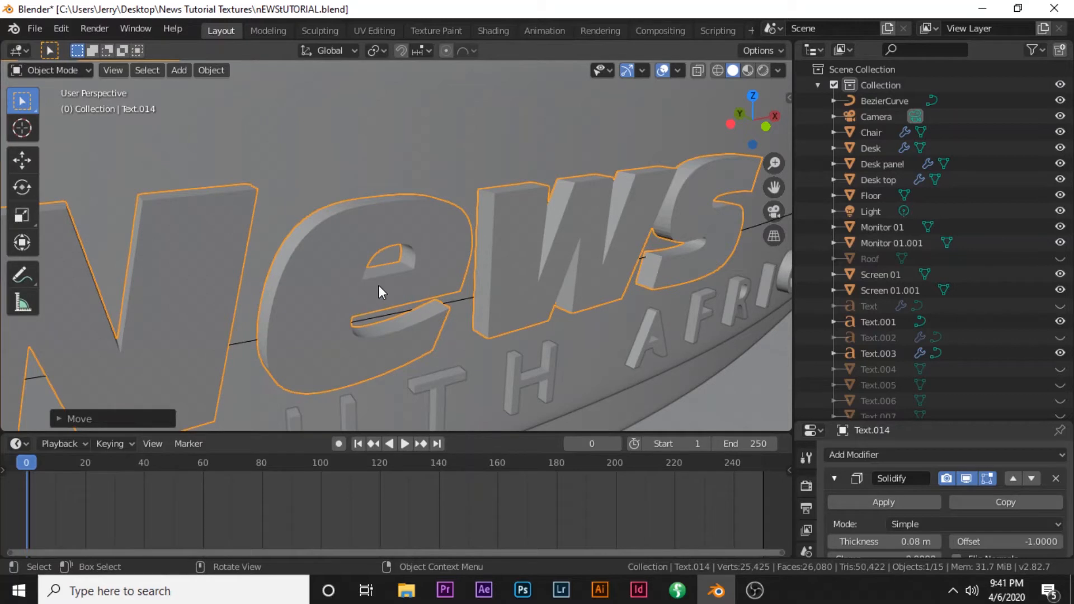
scroll(374, 291, down, 2)
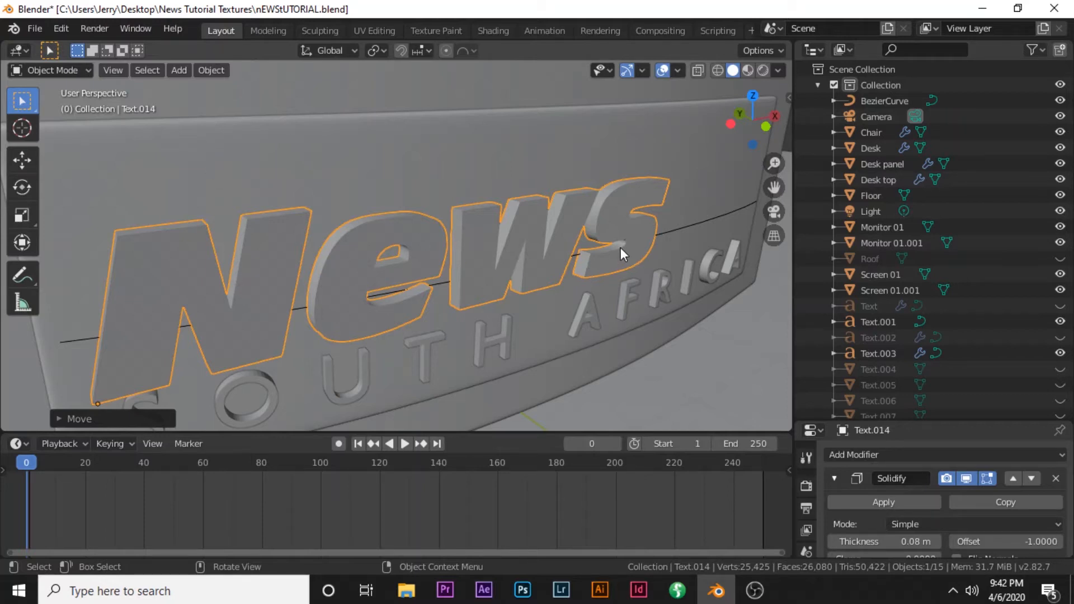
Convert the duplicated "News" text to a mesh with Mesh from Curve/Meta/Surf/Text
click(213, 70)
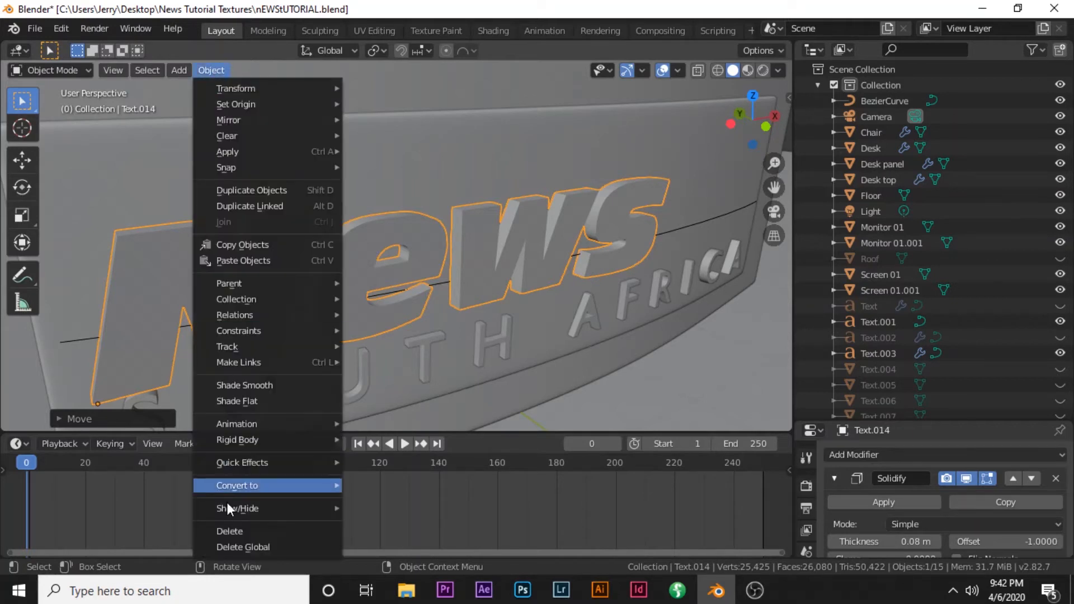
mouse_move(239, 485)
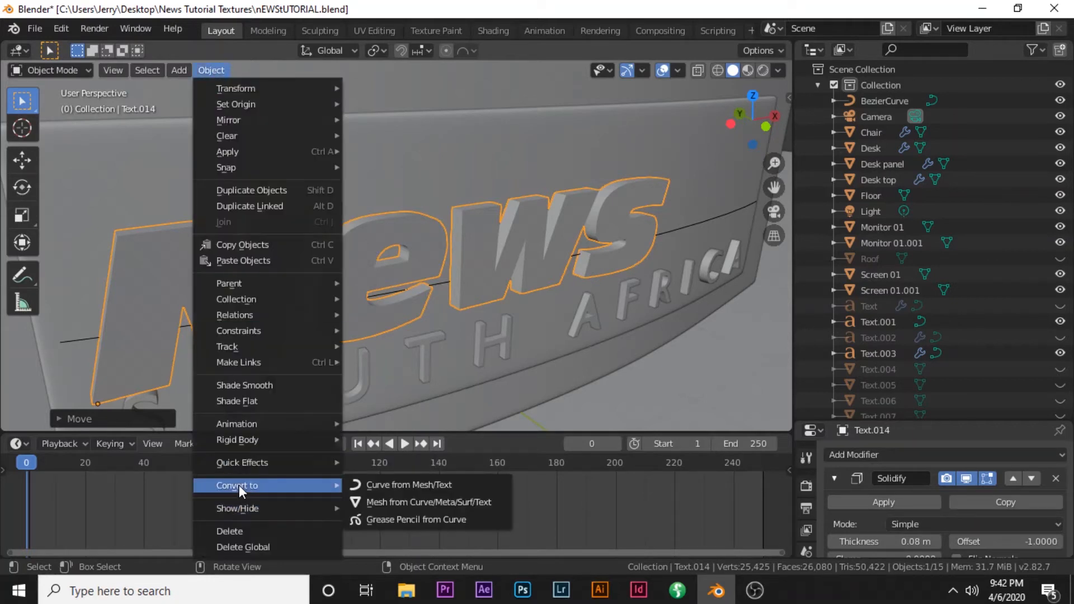
click(367, 502)
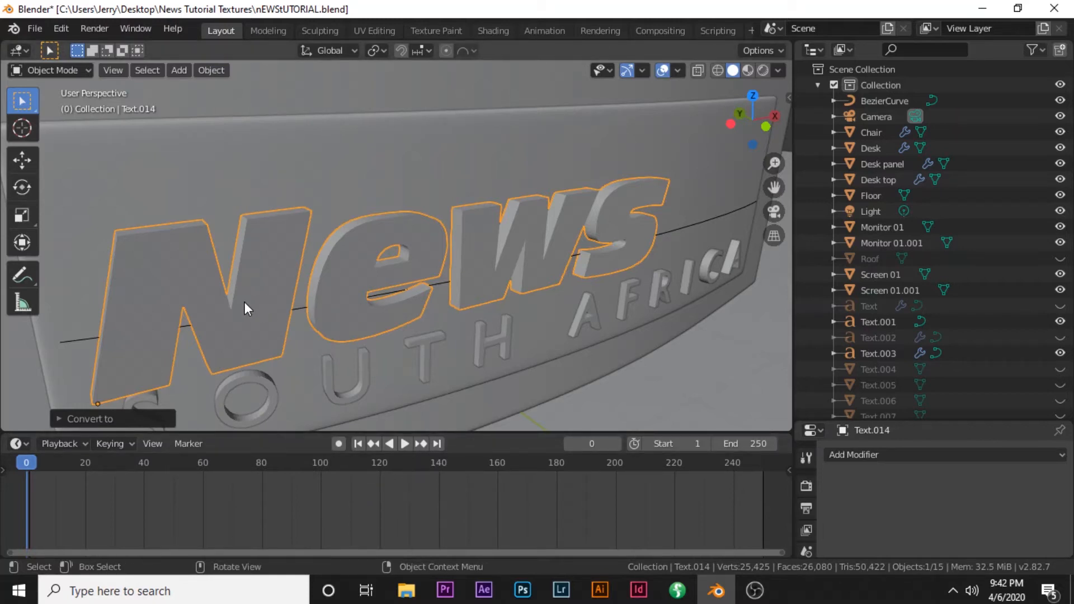
Examine the face topology of the converted "News" mesh in Edit Mode
key(Tab)
key(Tab)
key(Tab)
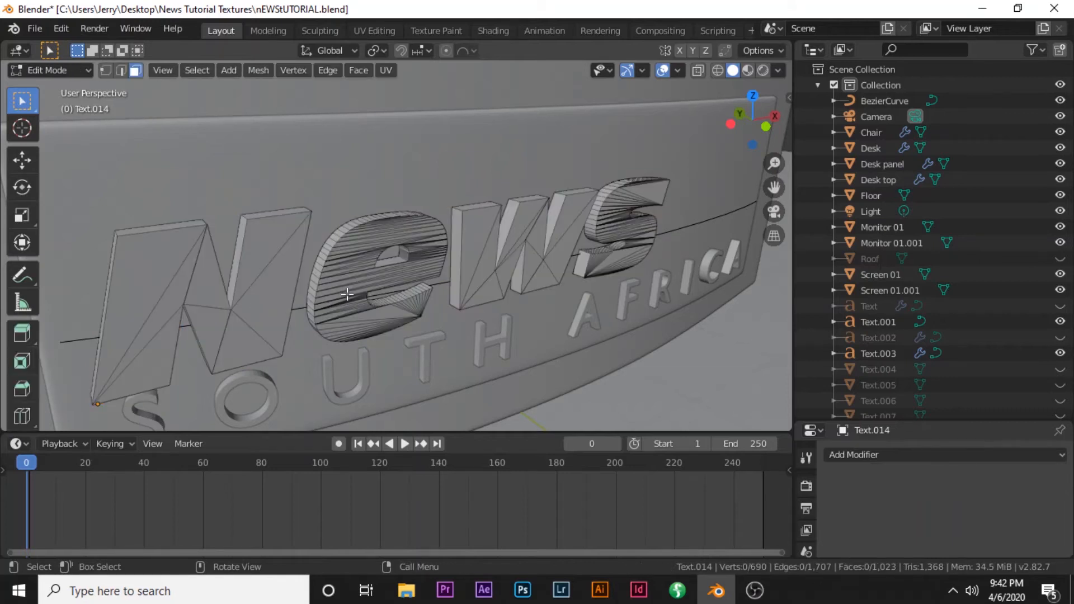
scroll(492, 254, up, 3)
scroll(395, 263, down, 3)
scroll(377, 271, down, 2)
scroll(314, 296, up, 2)
scroll(401, 266, down, 2)
scroll(324, 299, up, 2)
scroll(346, 281, up, 2)
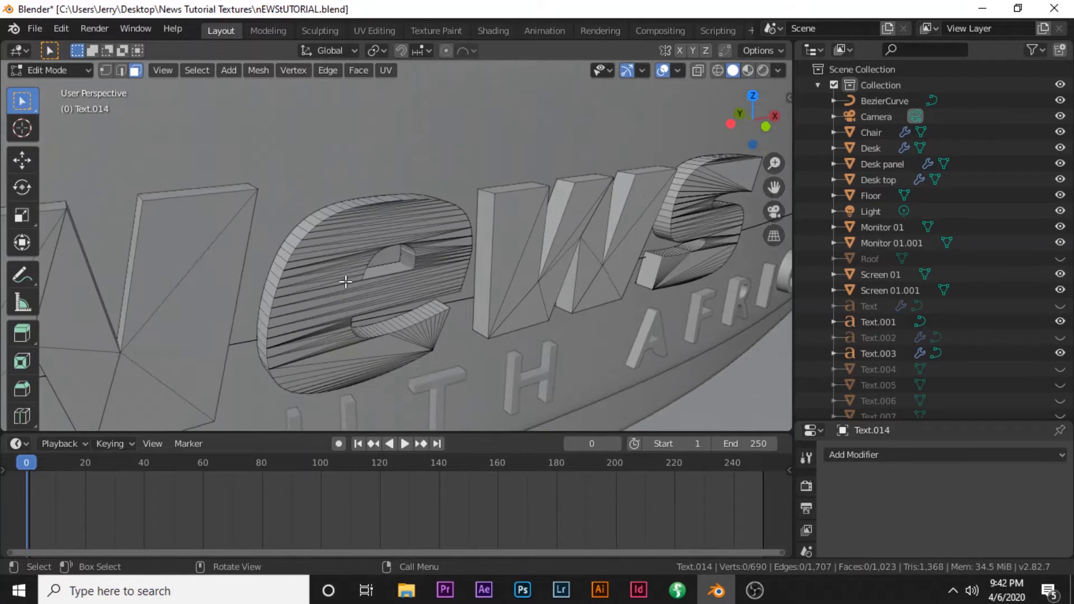
scroll(345, 282, down, 2)
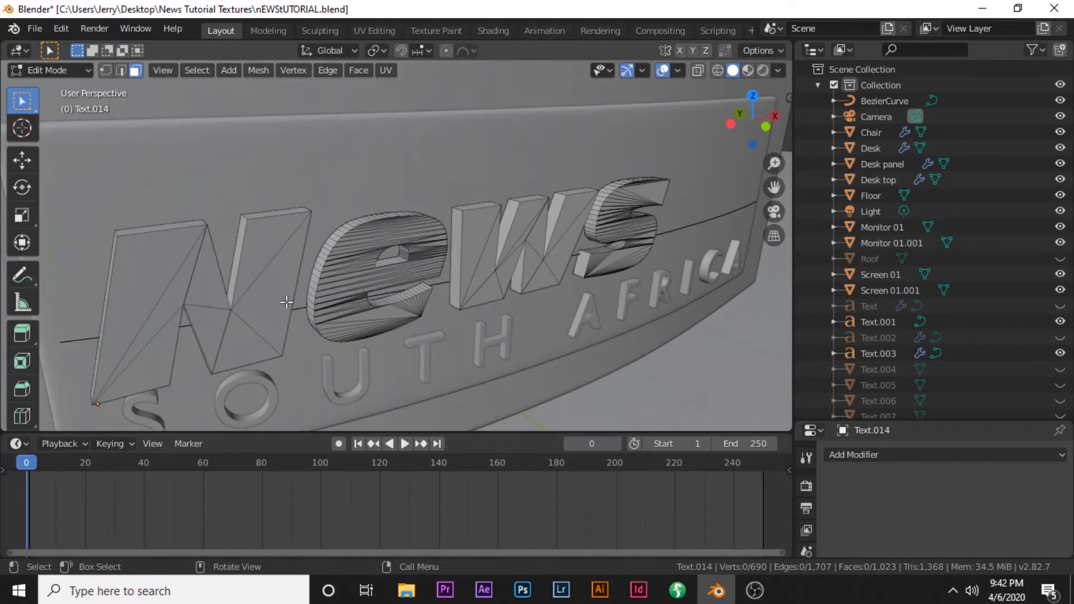
Select single faces on the different "News" letters in turn, ending with the lower triangular front face of the N
click(241, 330)
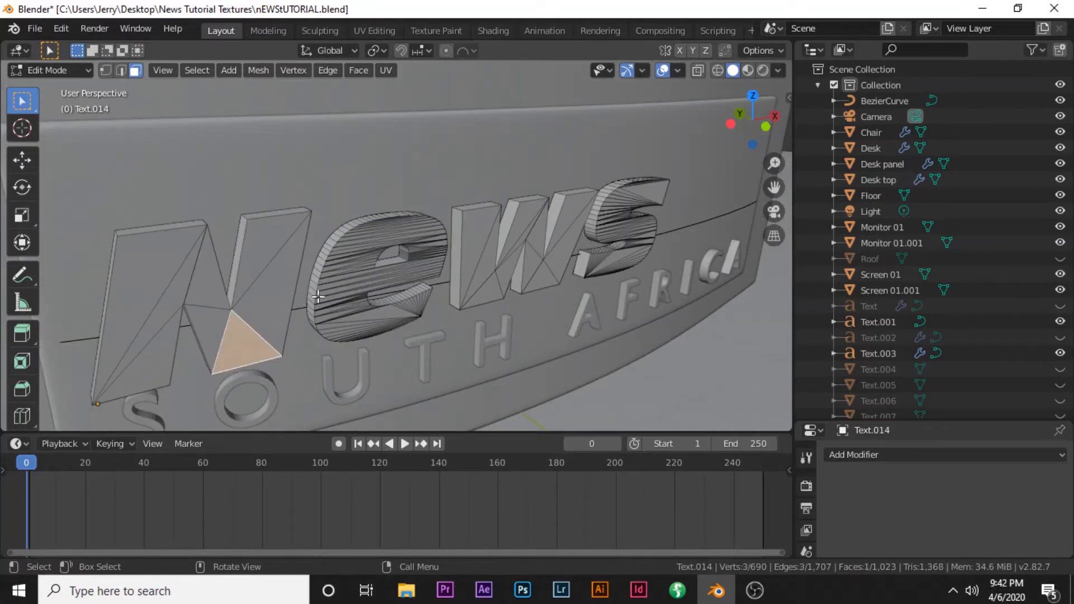
click(339, 292)
click(544, 261)
click(579, 260)
click(624, 264)
click(326, 311)
scroll(235, 337, up, 2)
scroll(235, 337, down, 2)
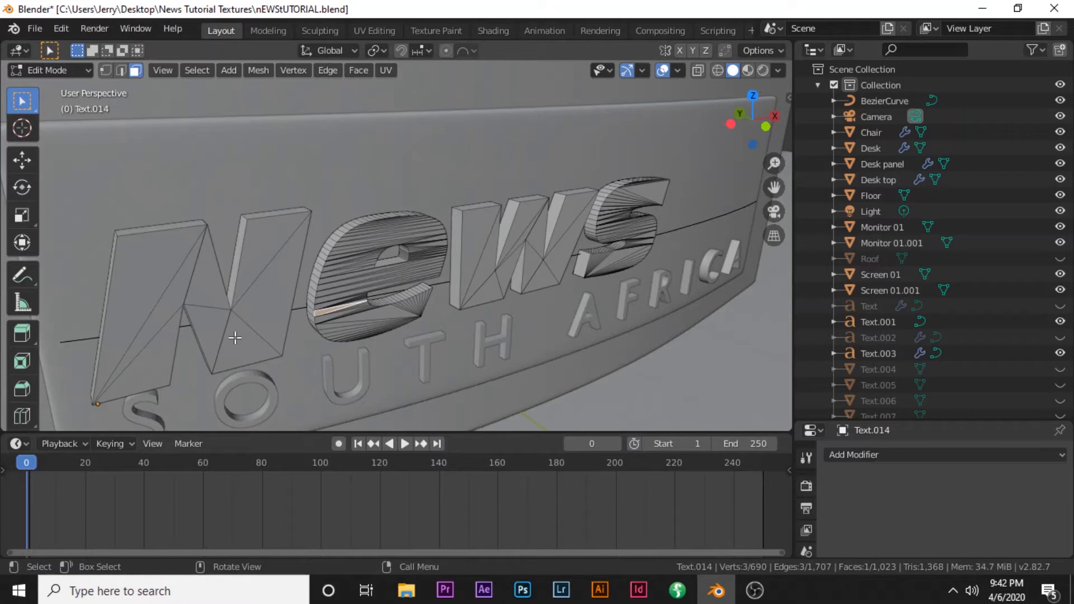
click(246, 329)
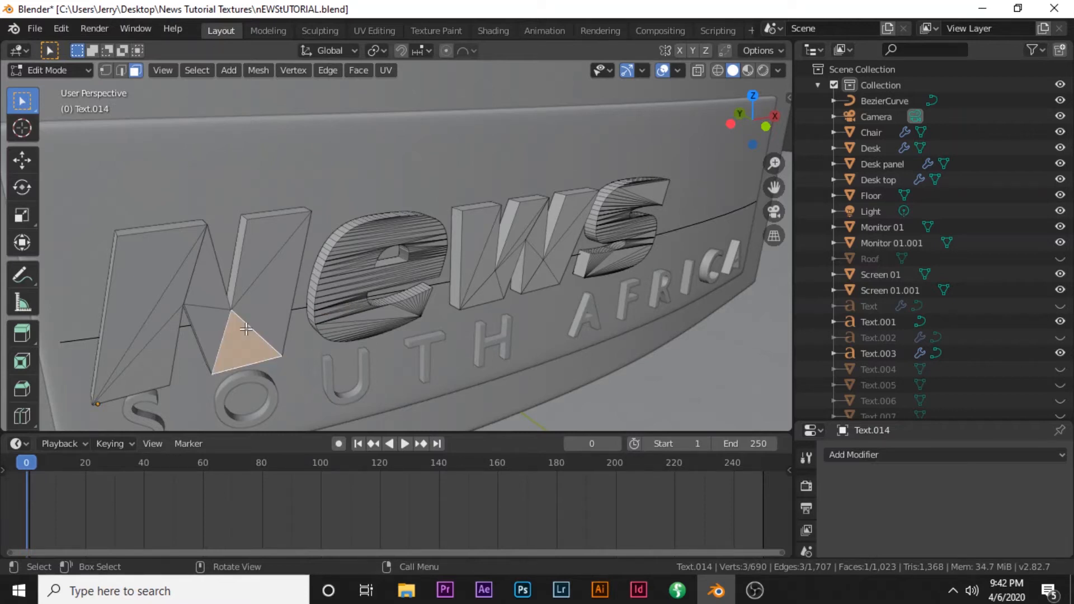
click(323, 302)
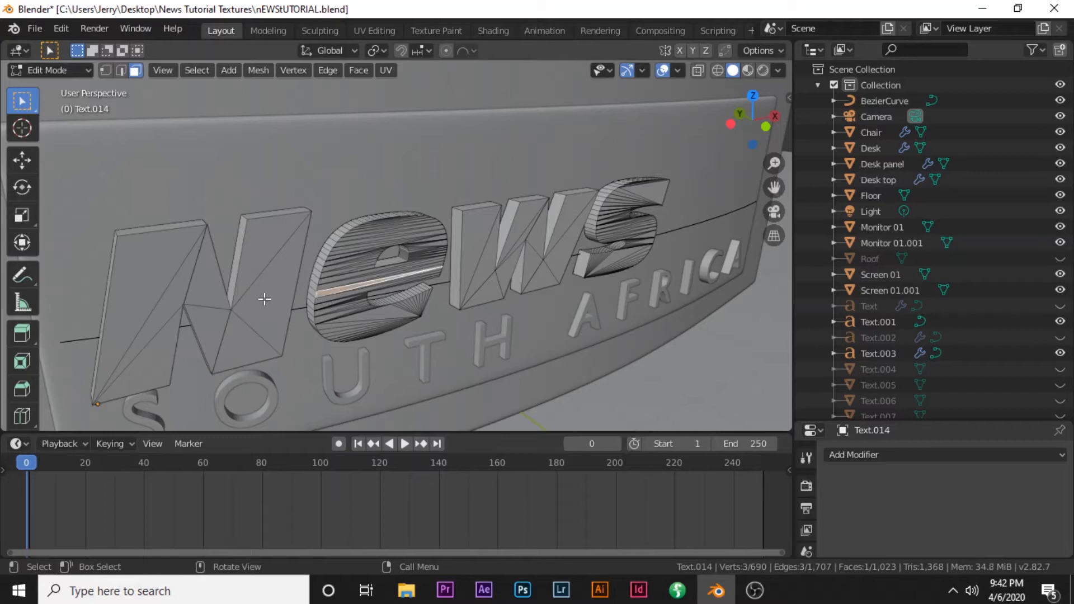
click(238, 320)
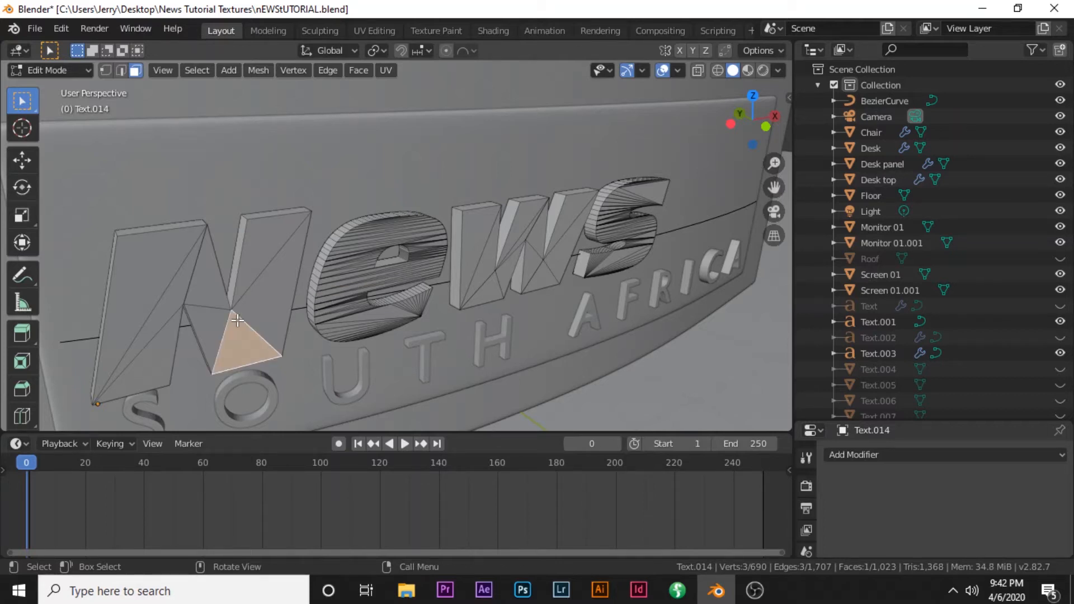
Try moving the whole "News" mesh freely in Object Mode, and undo the move
key(Tab)
scroll(363, 295, down, 2)
scroll(363, 296, up, 2)
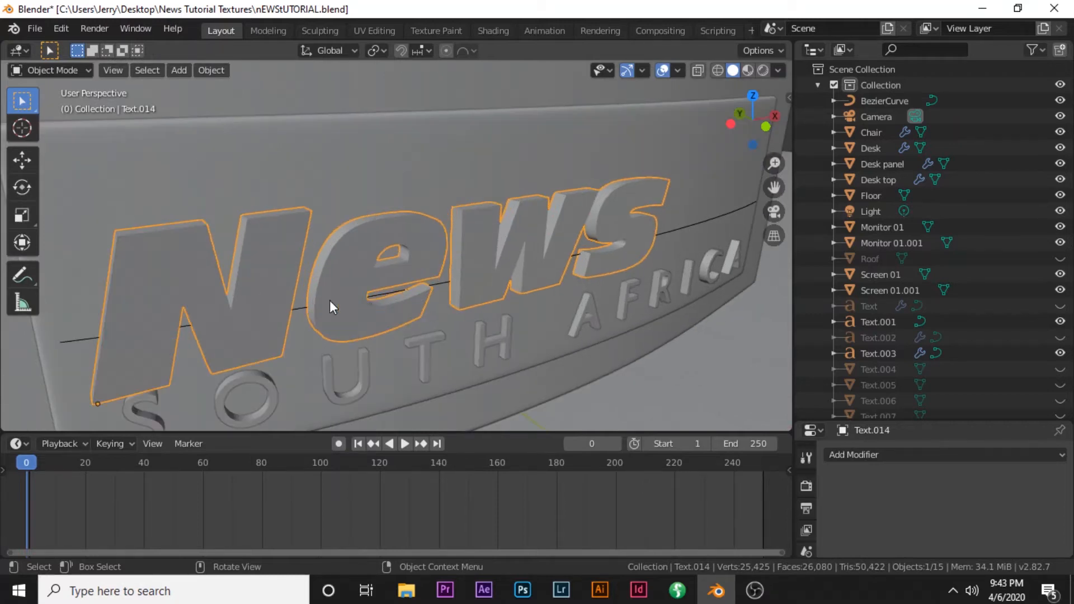
key(g)
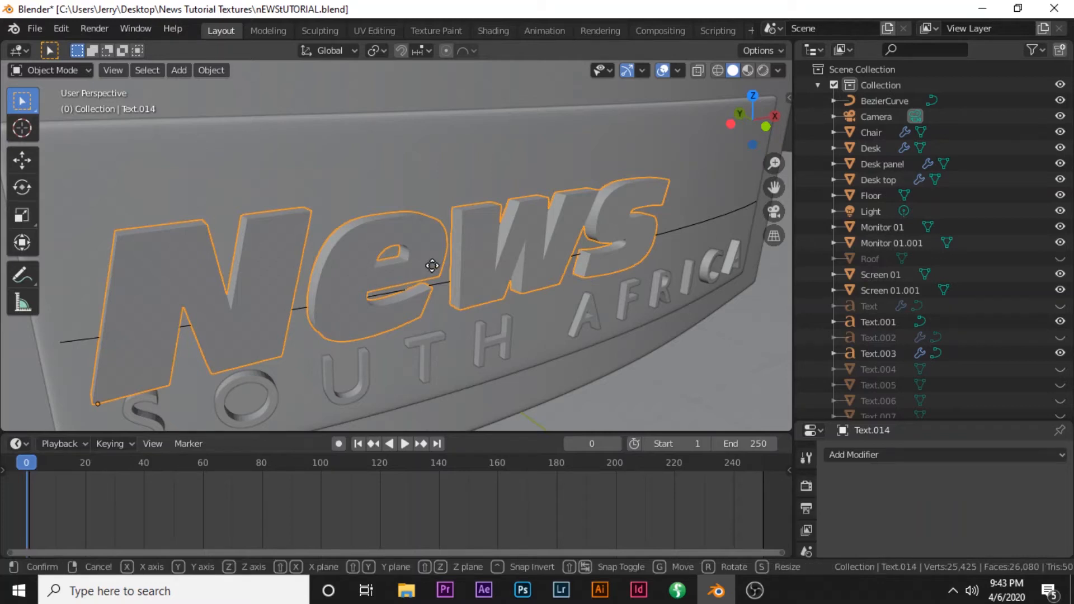
click(412, 278)
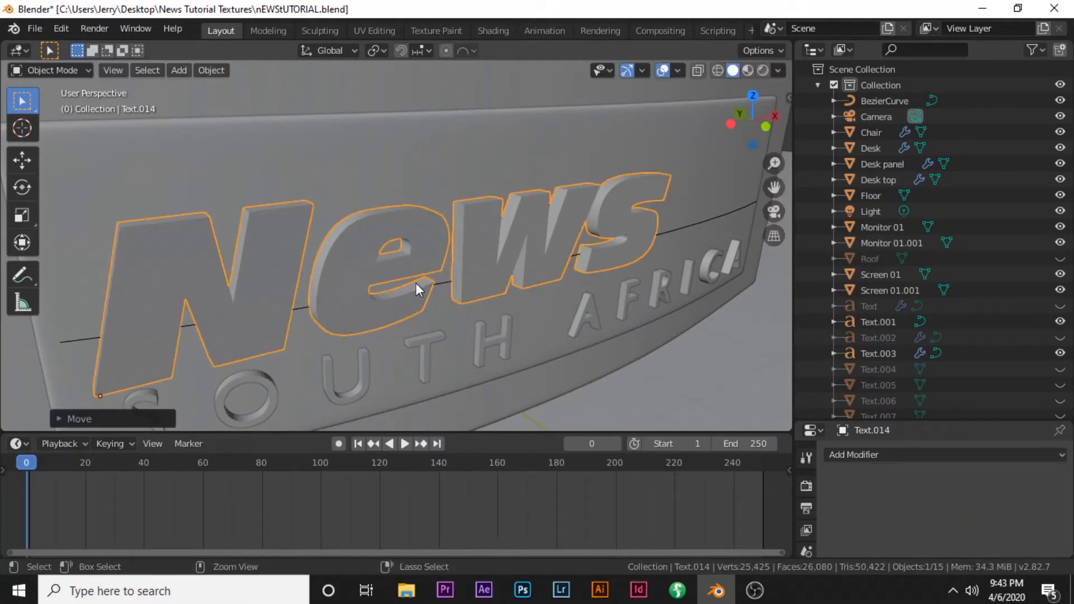
key(ctrl+z)
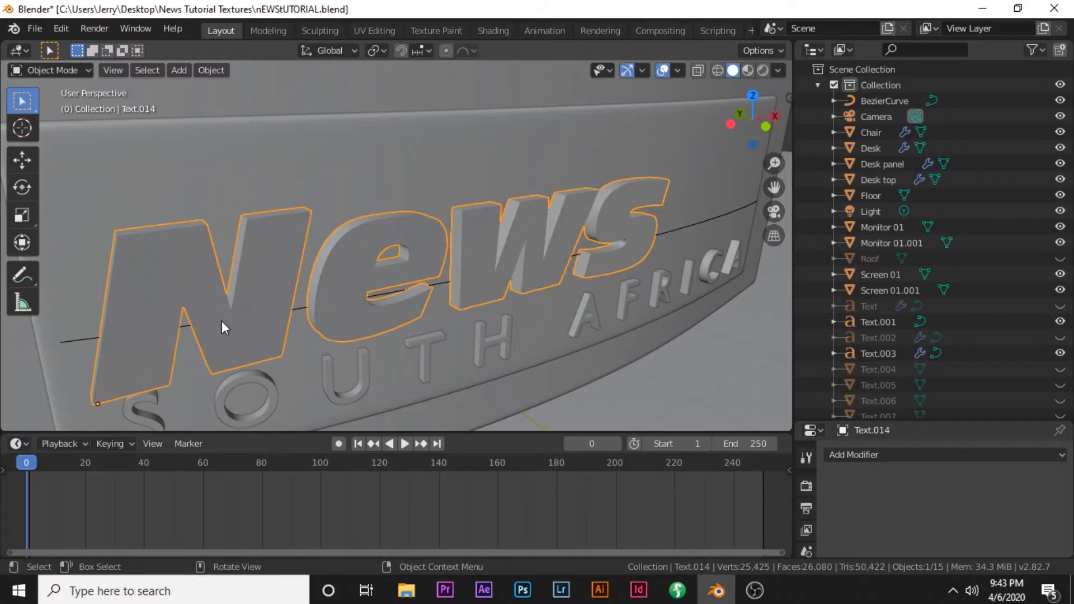
Select all geometry linked to the N's selected face, separate it into its own object, and select the remaining "ews" mesh in Object Mode
key(Tab)
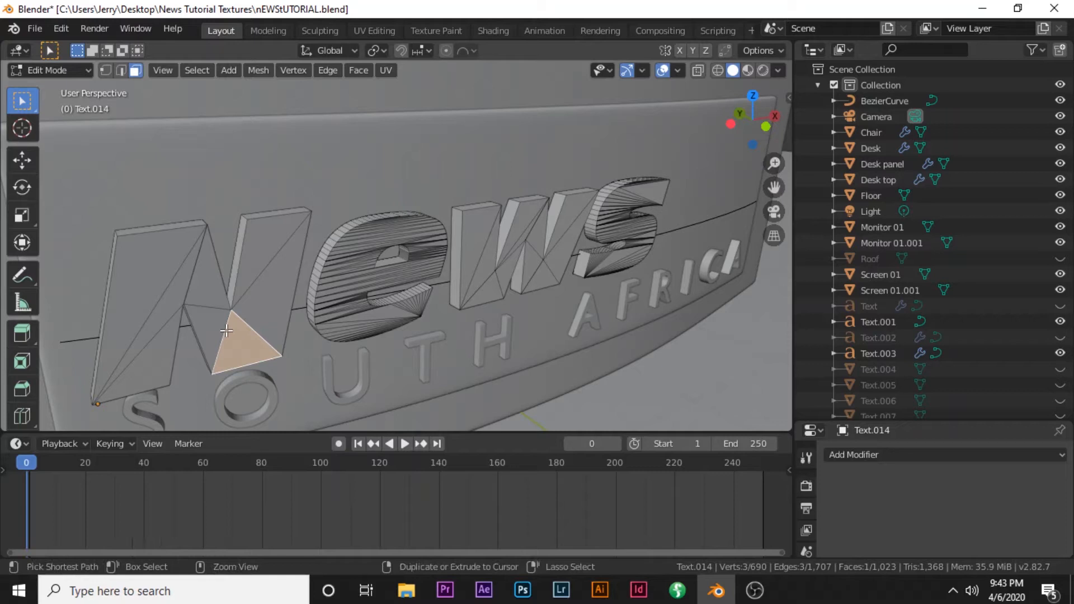
key(ctrl+l)
scroll(226, 331, down, 3)
scroll(226, 330, up, 3)
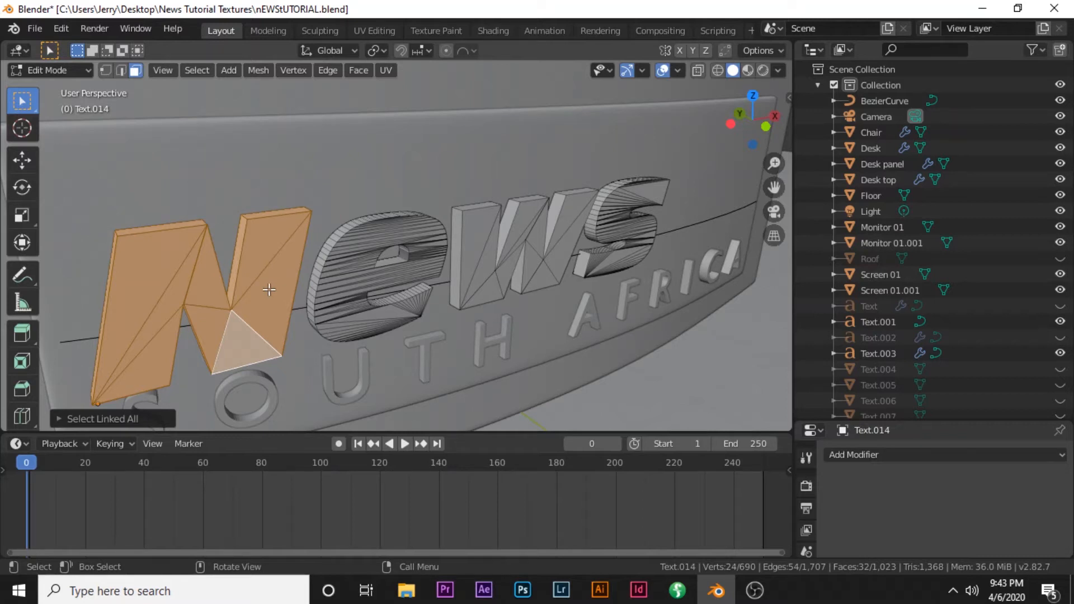
key(p)
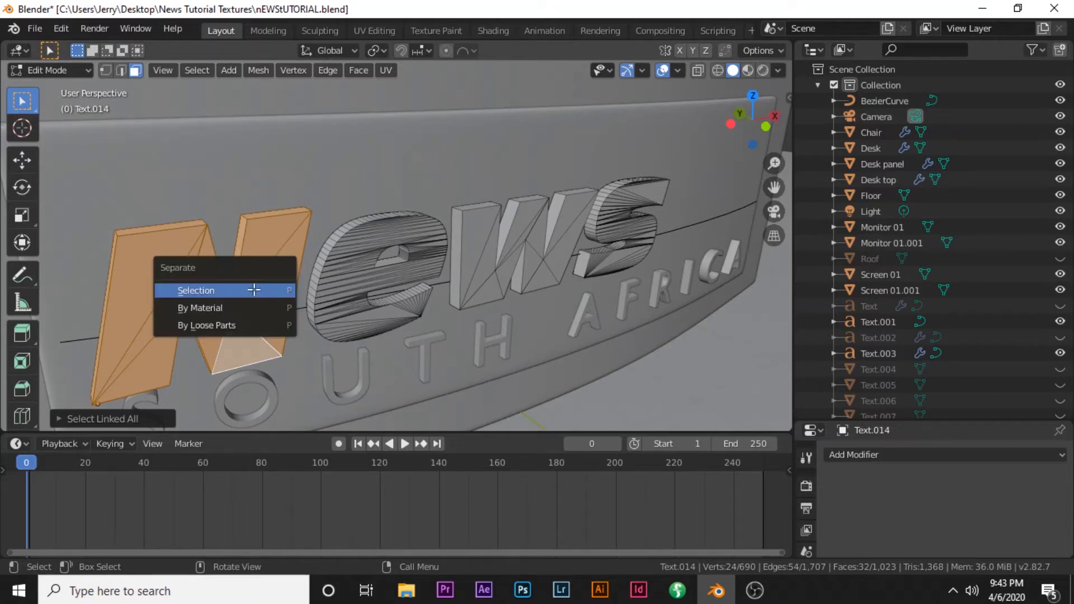
click(268, 290)
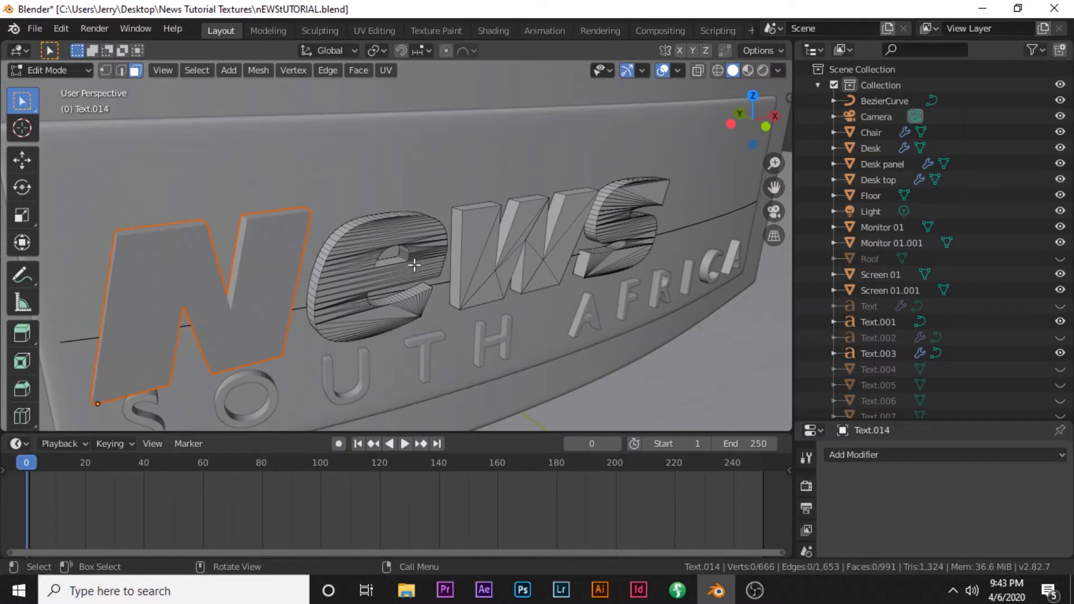
key(Tab)
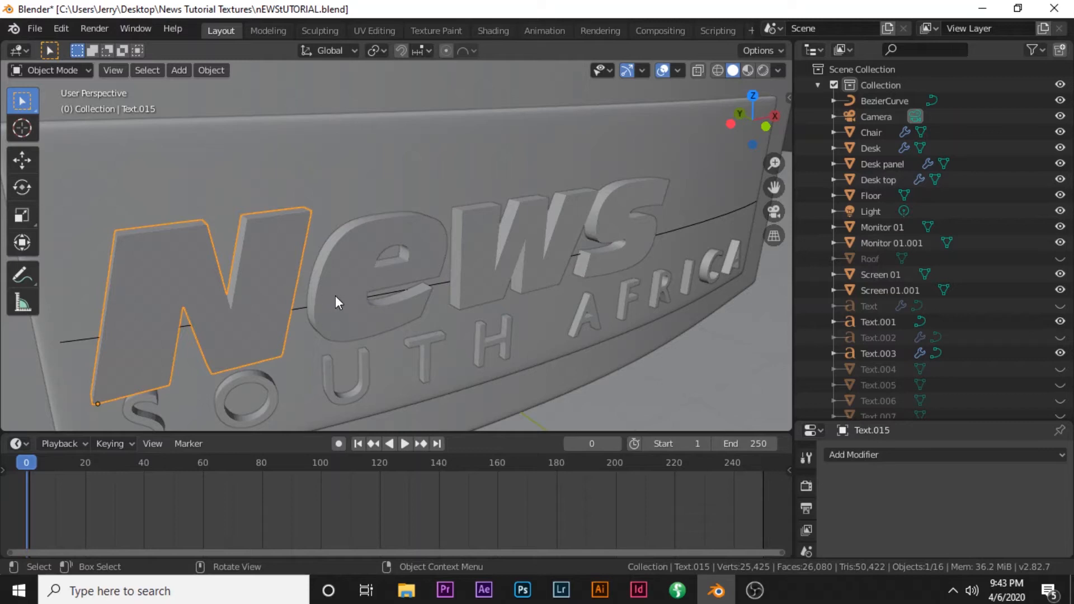
click(351, 302)
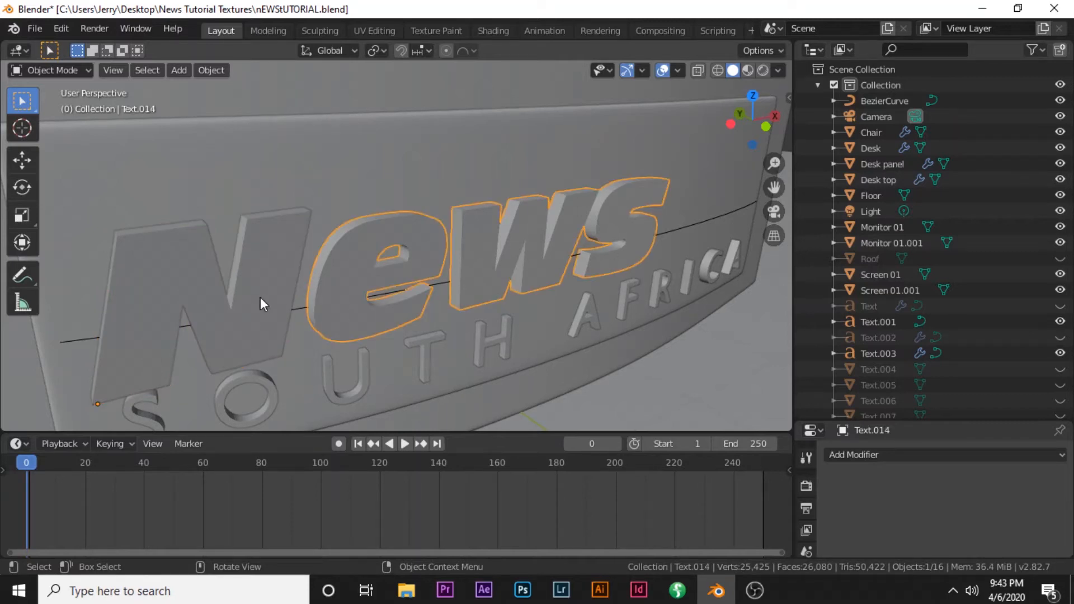
Select all geometry linked to a front face of the e, separate it from the "ews" mesh, and return to Object Mode
click(260, 298)
click(359, 291)
key(Tab)
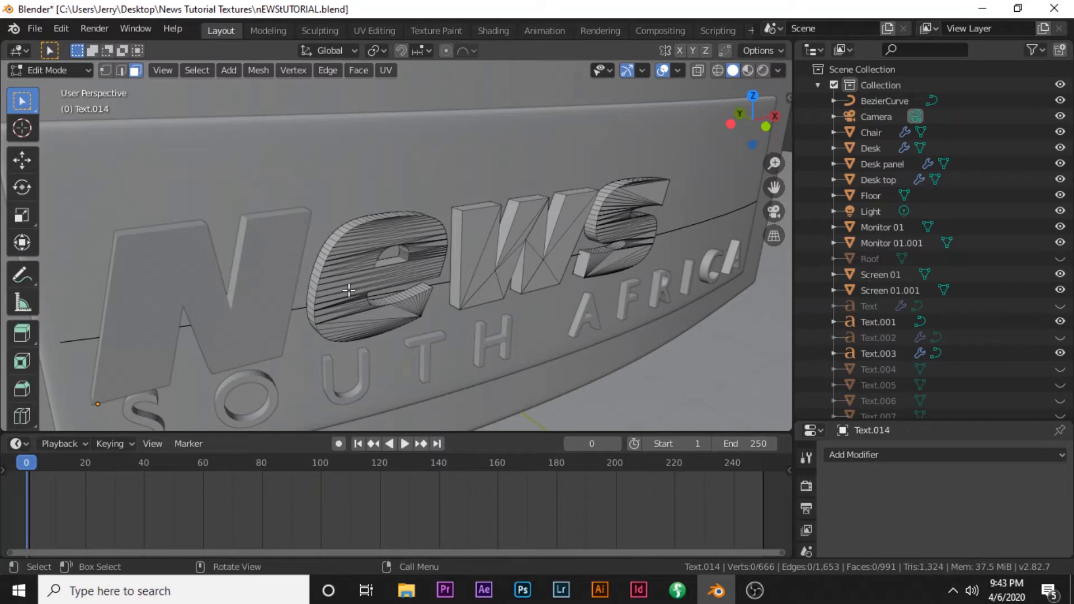
click(349, 290)
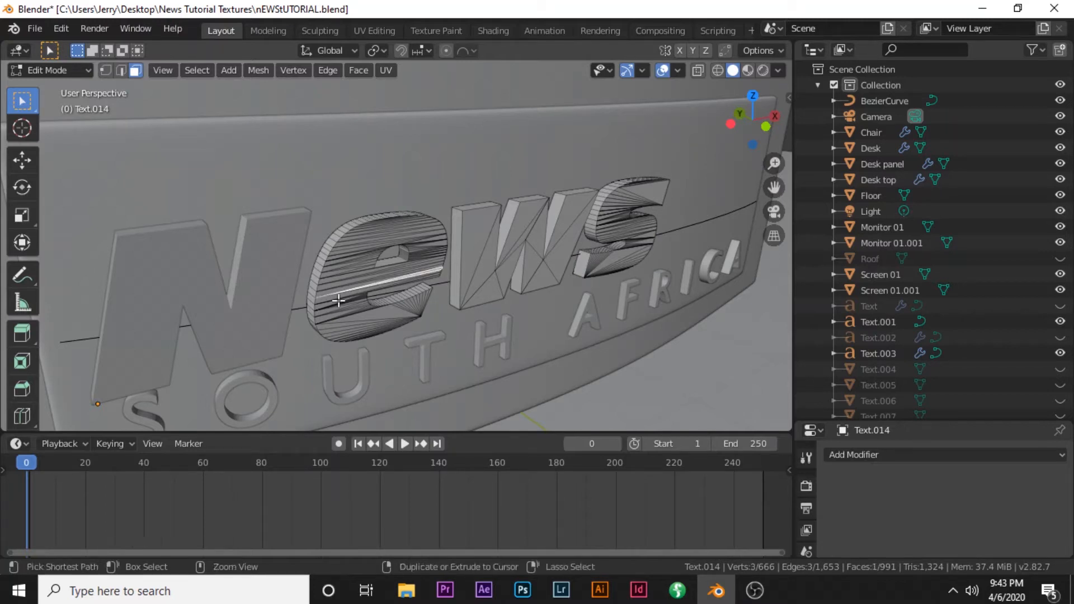
key(ctrl+l)
key(p)
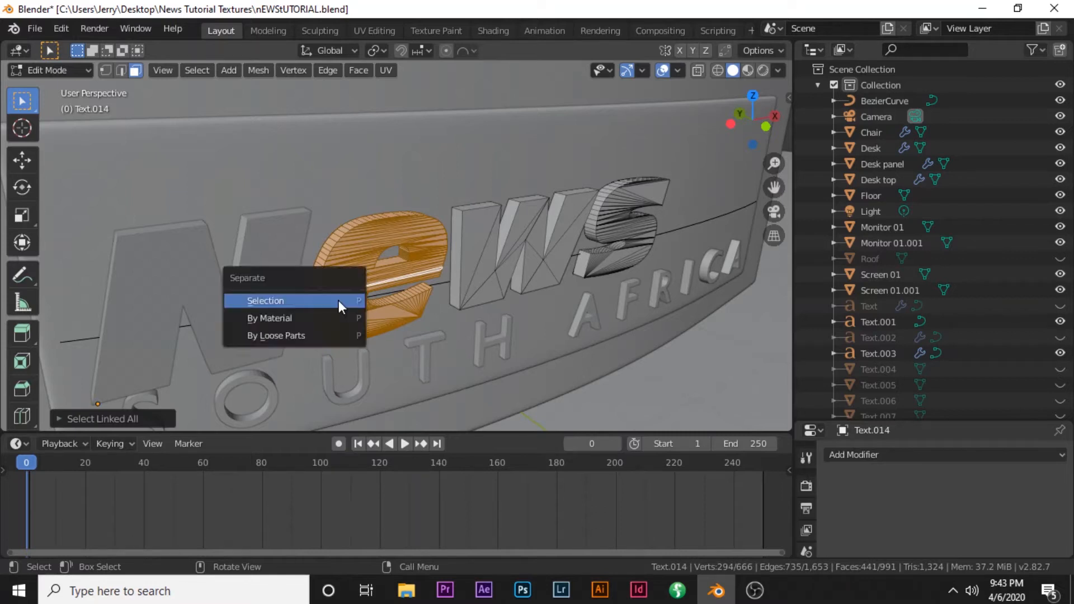
click(338, 300)
scroll(348, 295, up, 2)
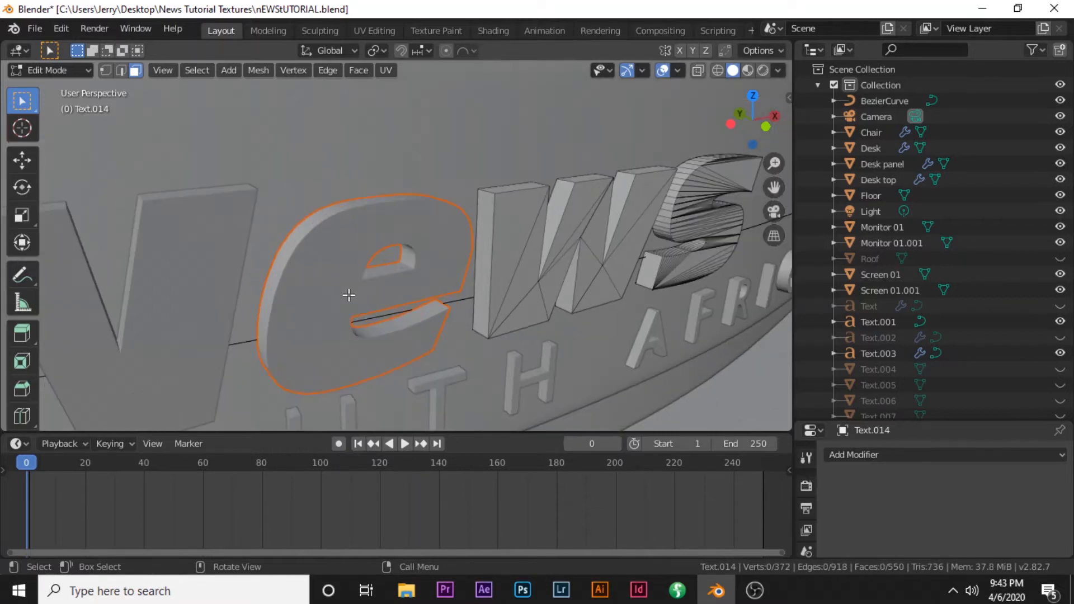
scroll(349, 295, down, 4)
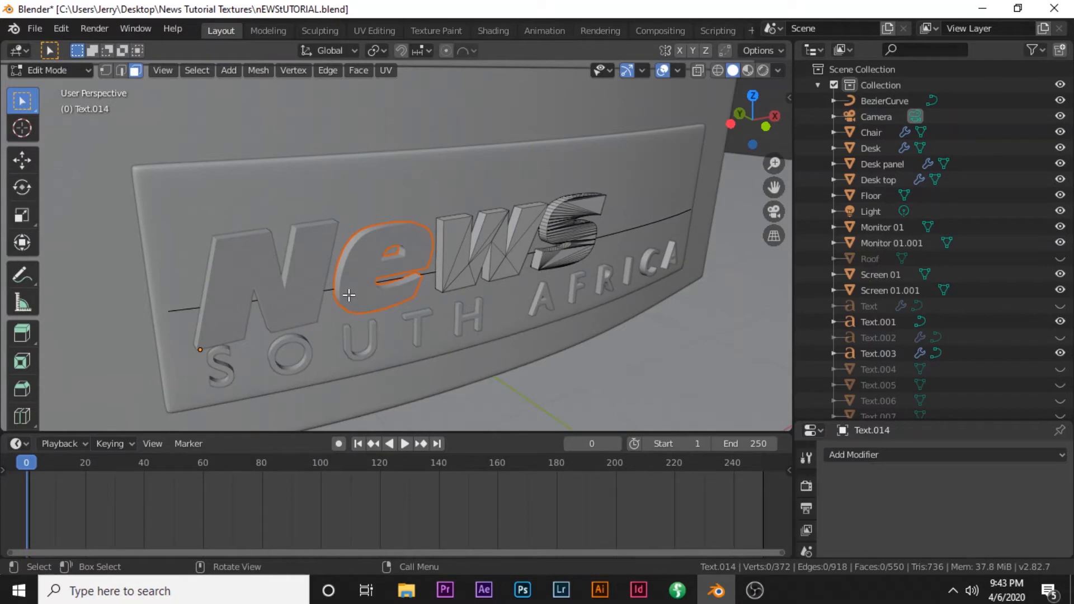
key(Tab)
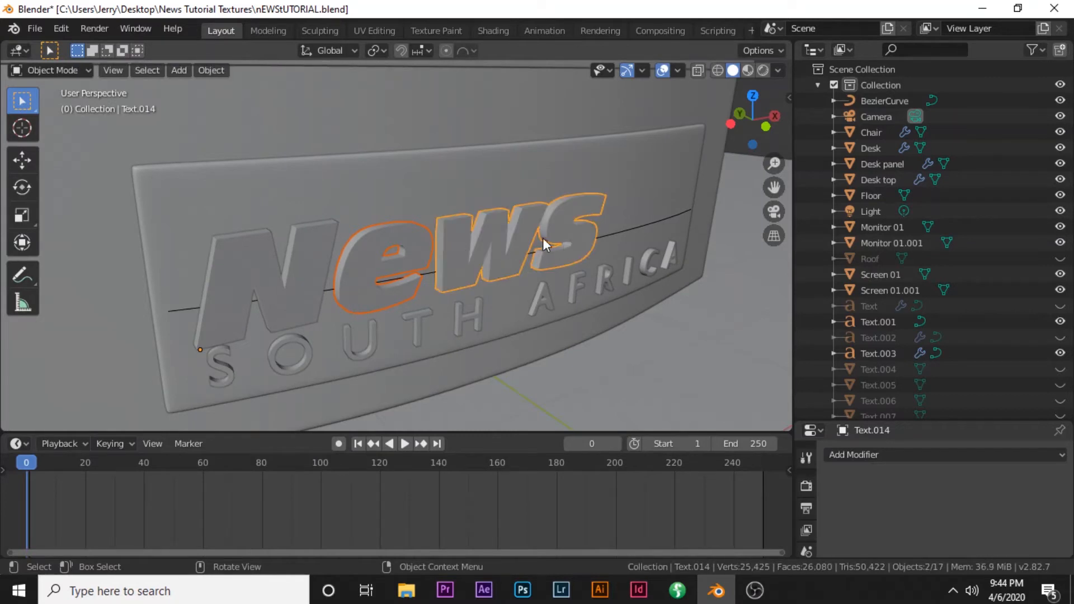
Select the separate N and e objects in turn, ending with only the e selected
click(303, 285)
click(356, 279)
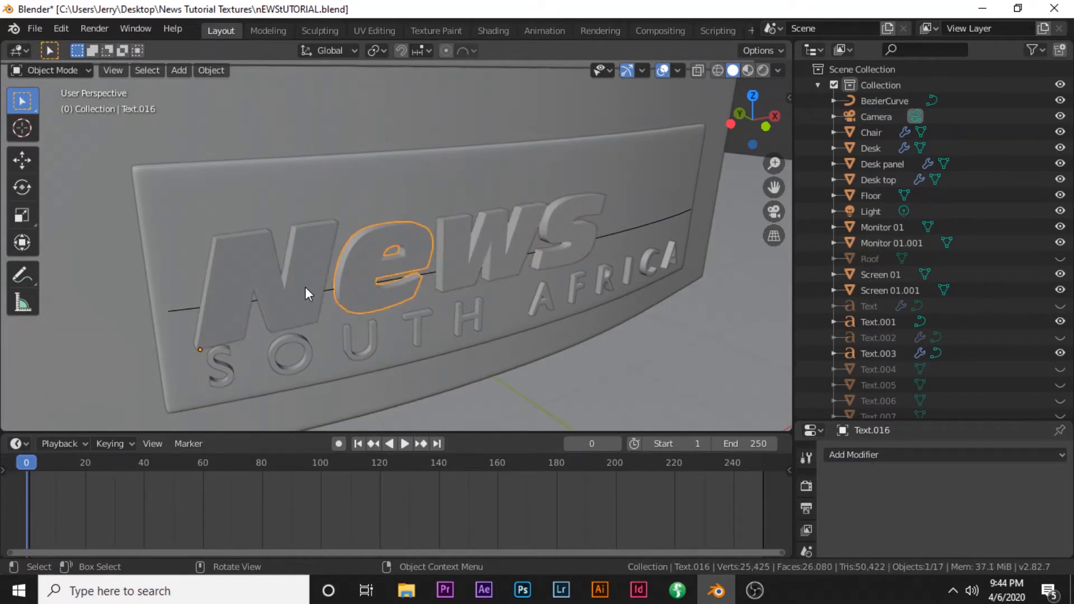
click(311, 284)
click(350, 285)
Examine the curved outer sides and the inner opening of the e up close
scroll(370, 290, up, 7)
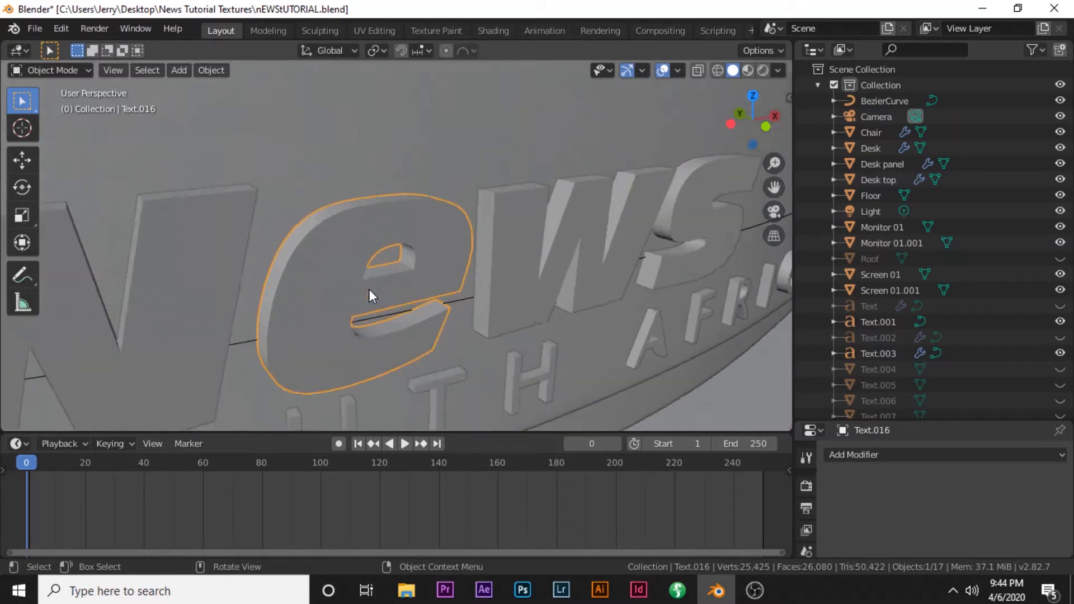
scroll(369, 290, down, 6)
scroll(365, 291, up, 4)
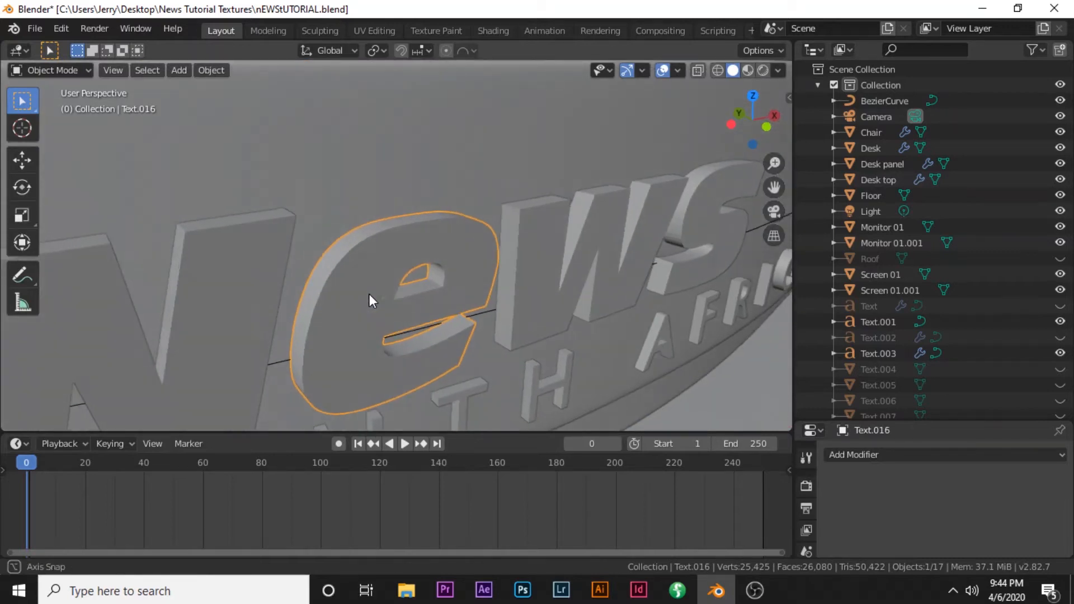
scroll(377, 290, up, 3)
scroll(378, 296, down, 3)
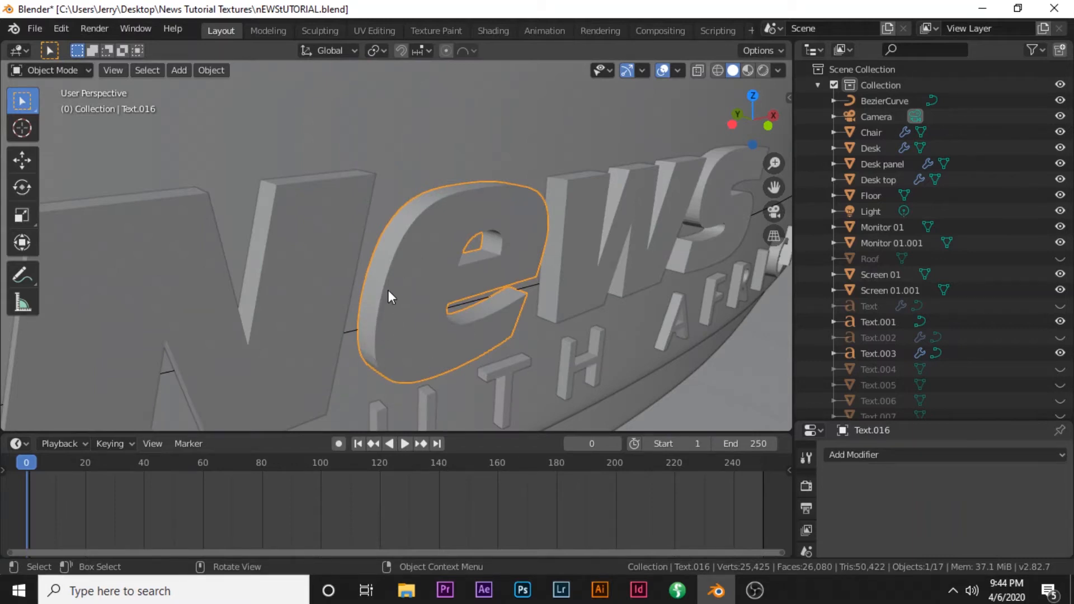
scroll(388, 291, up, 3)
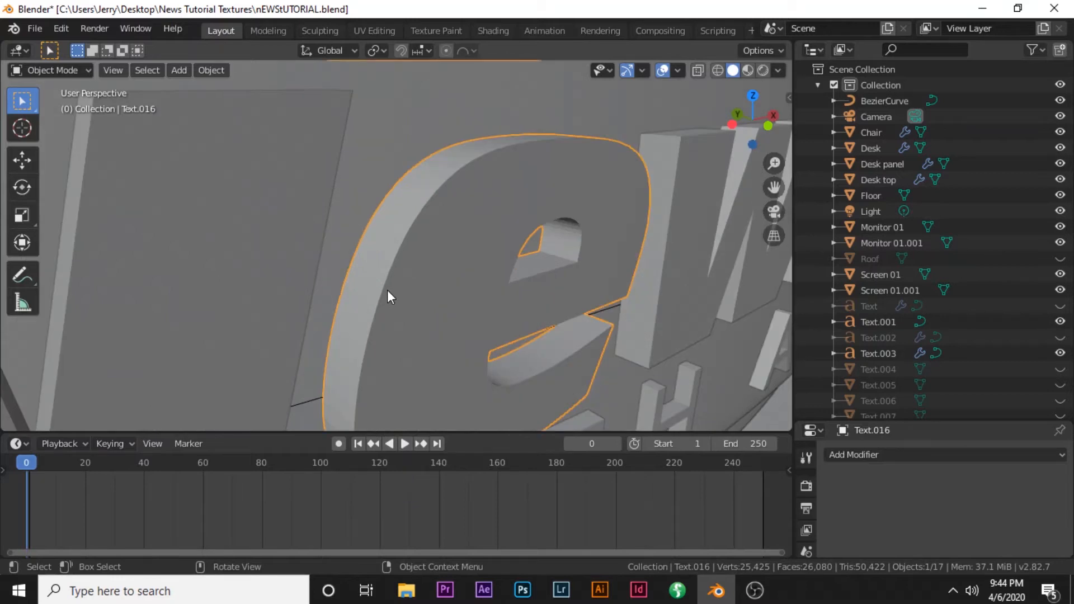
scroll(388, 291, down, 3)
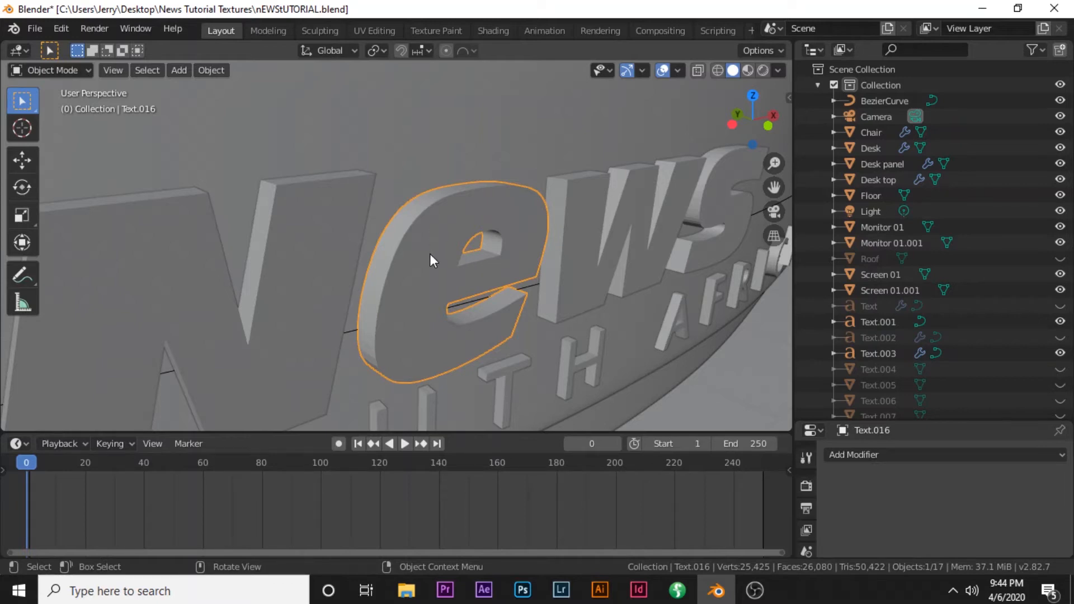
scroll(430, 263, up, 3)
scroll(430, 263, down, 3)
scroll(445, 269, up, 3)
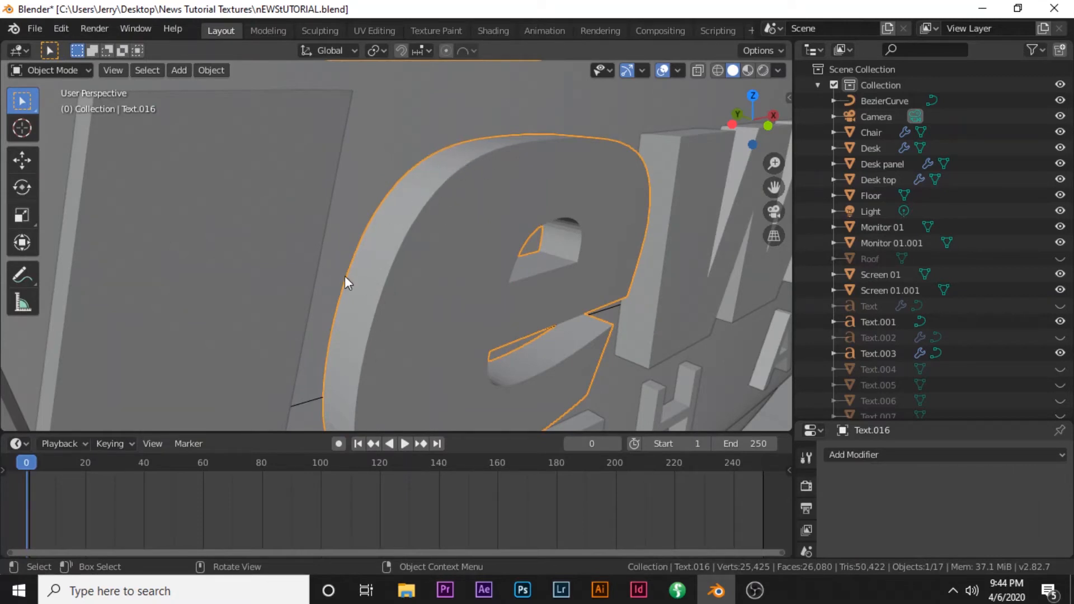
scroll(573, 246, up, 3)
scroll(573, 246, down, 3)
shift+middle_drag(589, 261, 575, 221)
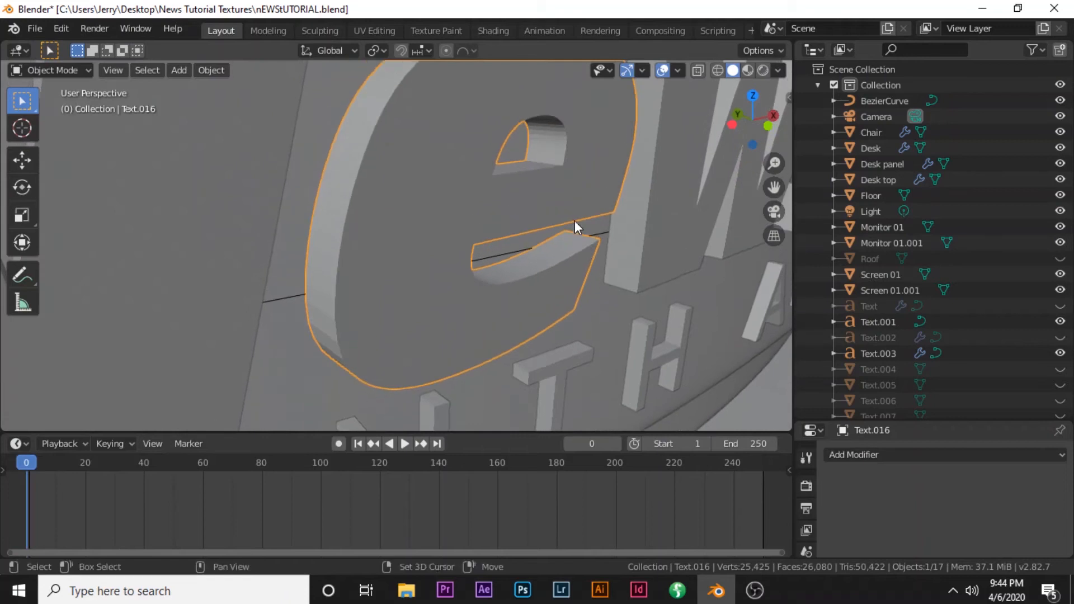
scroll(322, 342, up, 4)
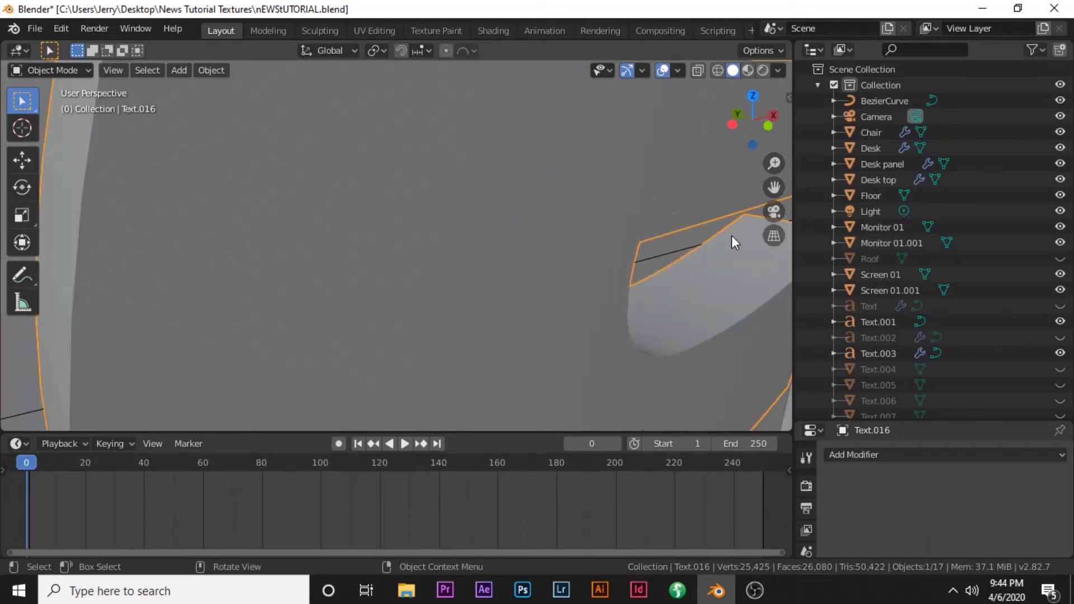
scroll(107, 342, down, 3)
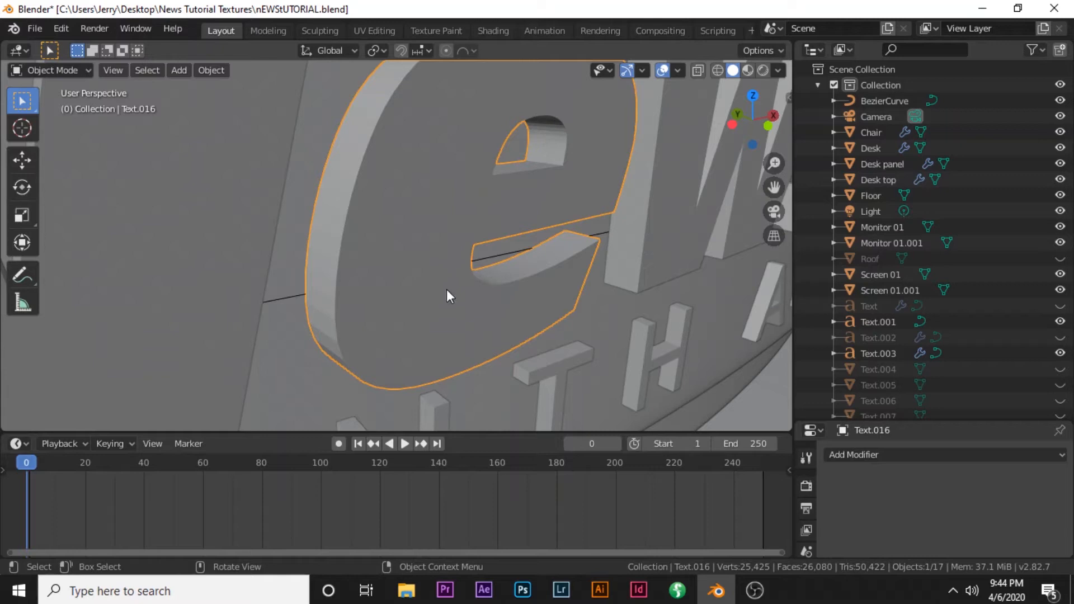
scroll(363, 350, down, 4)
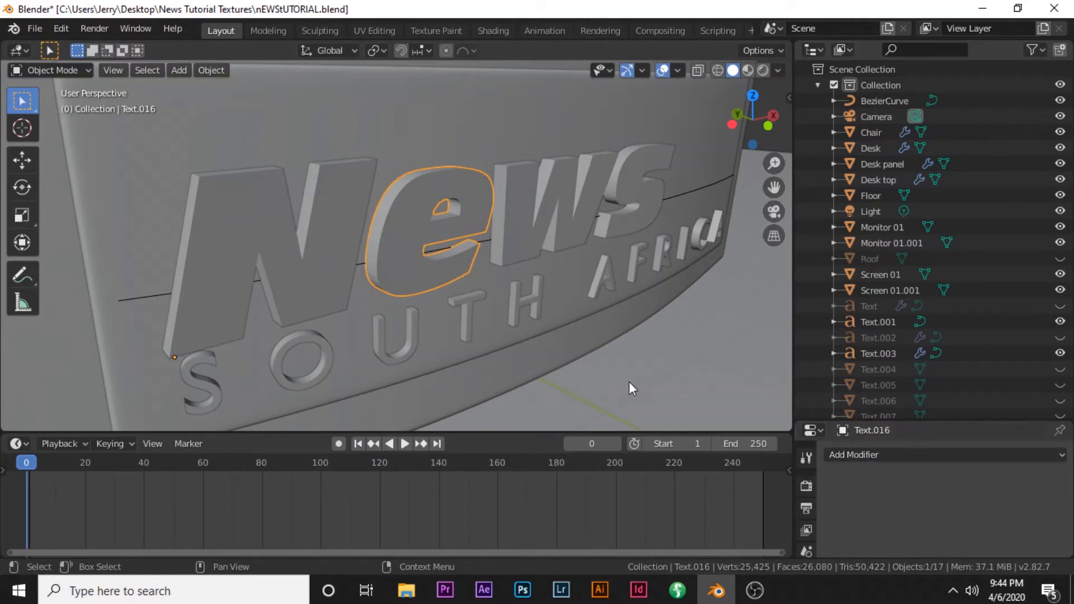
Try applying Shade Smooth to the whole e object and check its curved sides
click(210, 69)
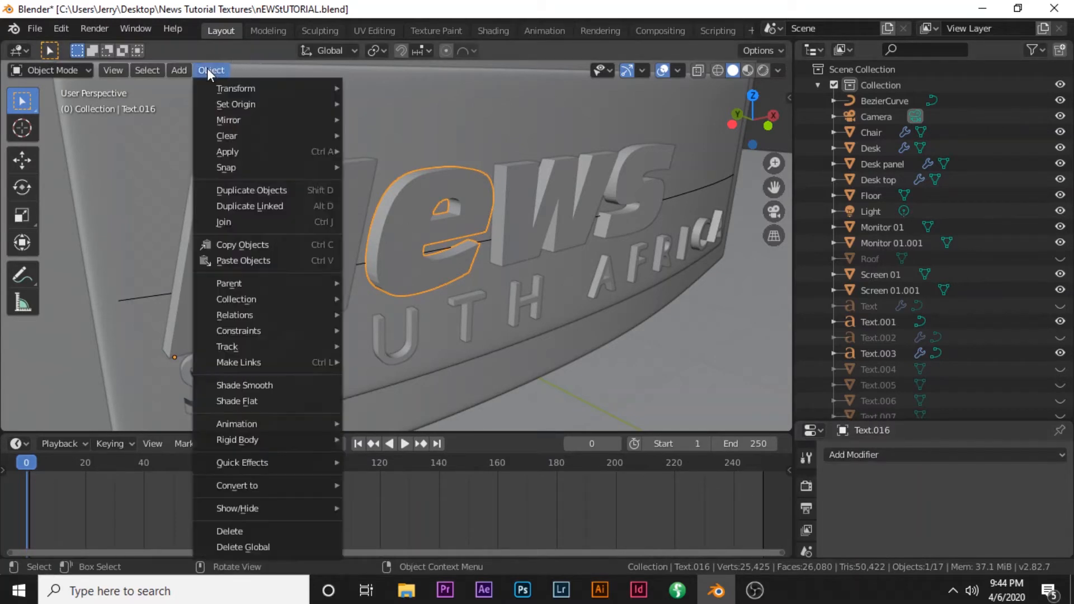
mouse_move(241, 459)
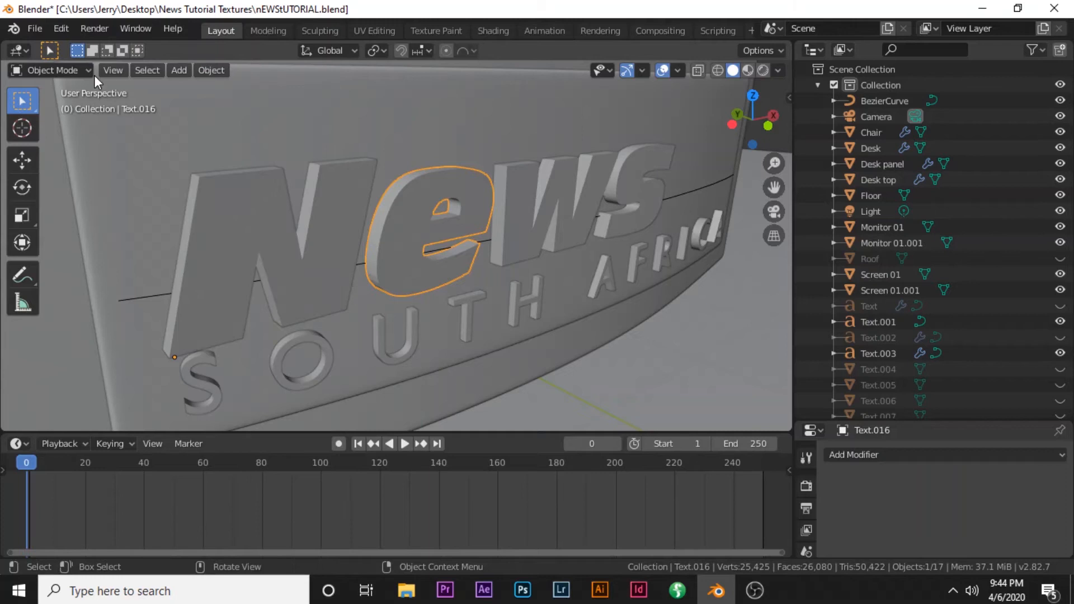
click(210, 69)
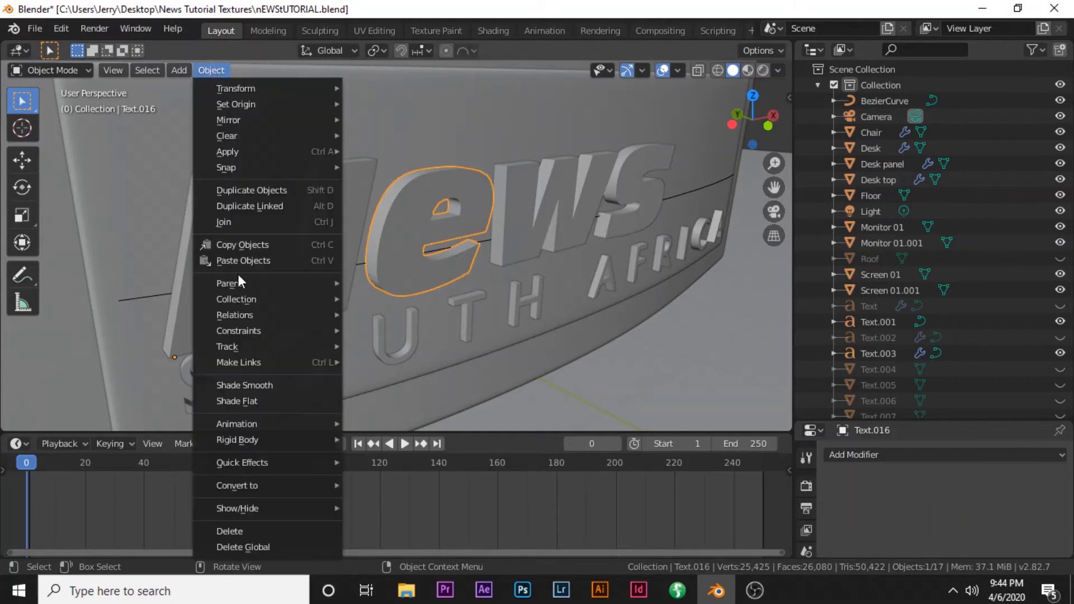
click(242, 385)
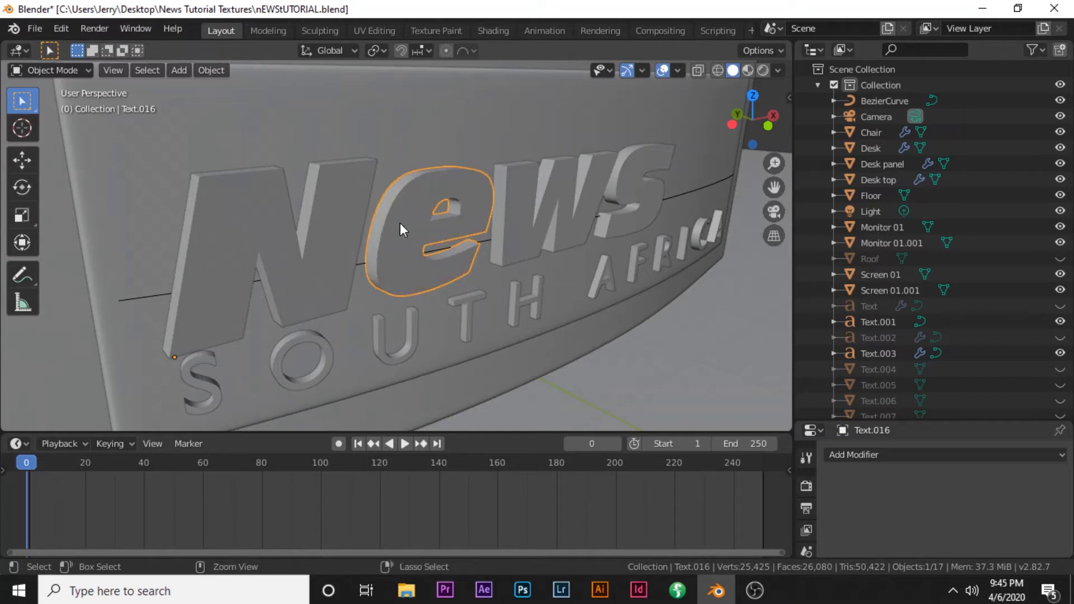
scroll(400, 226, up, 5)
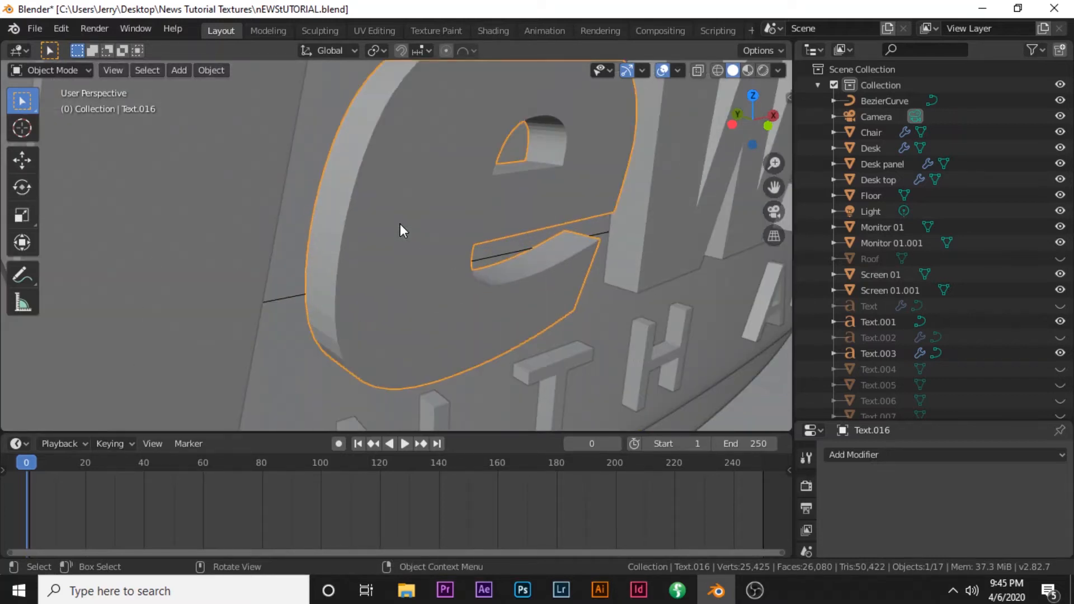
scroll(400, 230, down, 3)
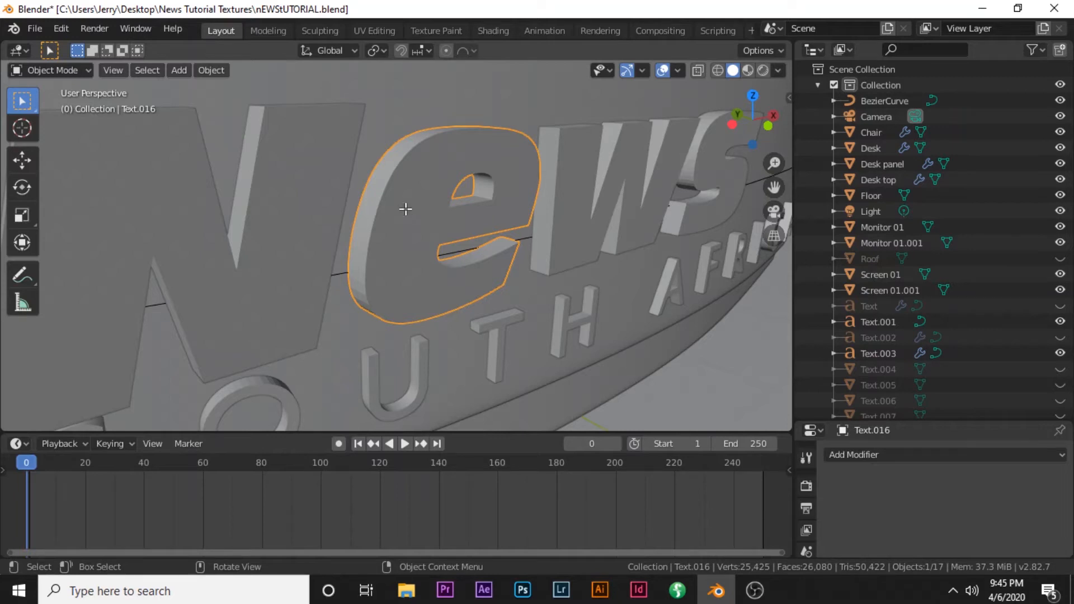
Loop-select the outer side faces of the e in Edit Mode, separate them into their own object, and return to Object Mode
key(Tab)
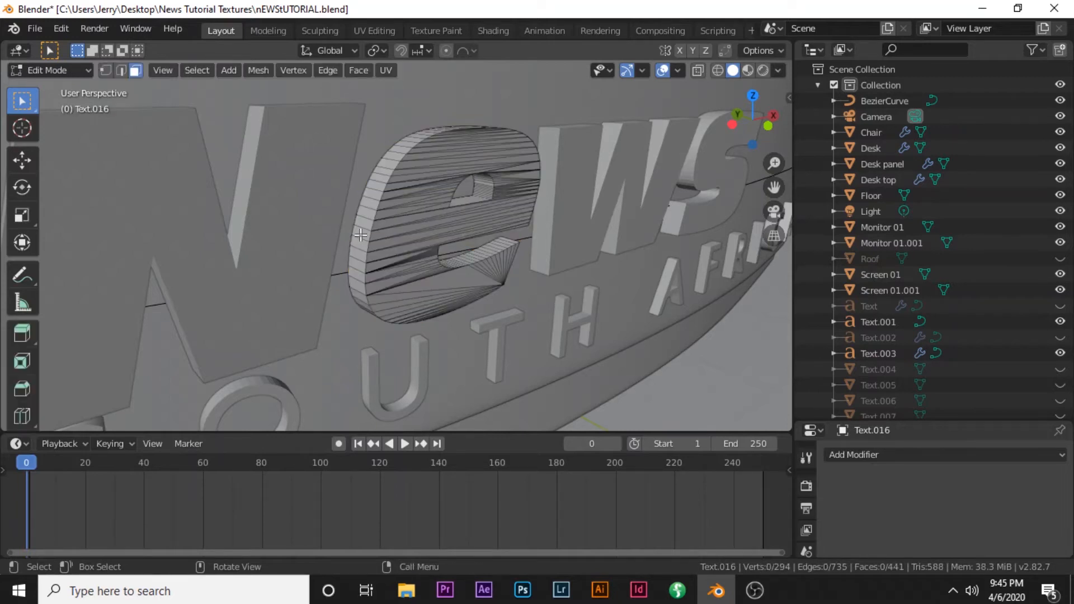
key(alt)
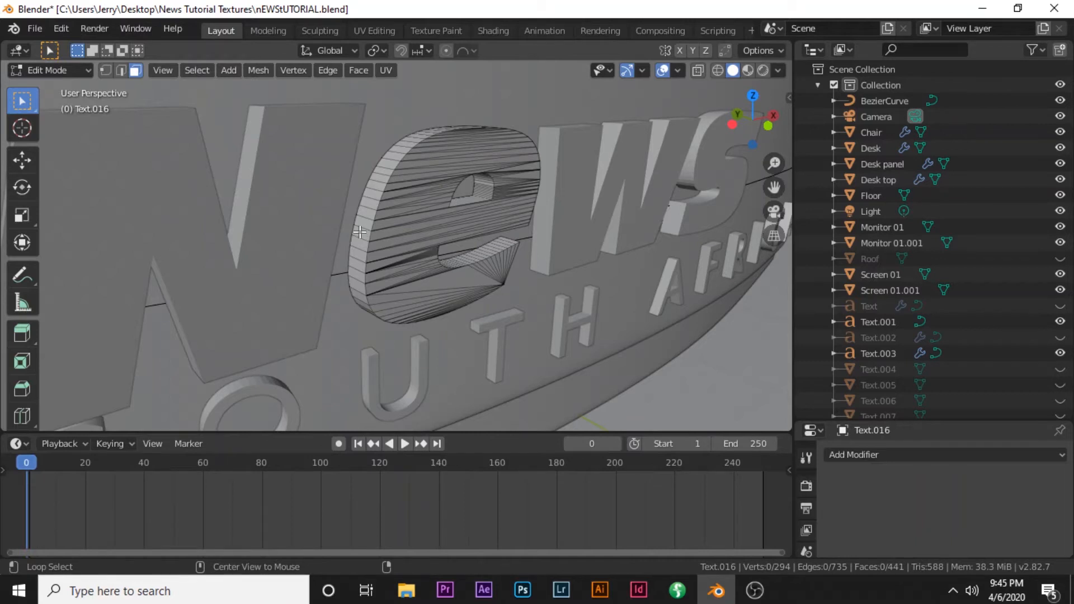
alt+click(360, 232)
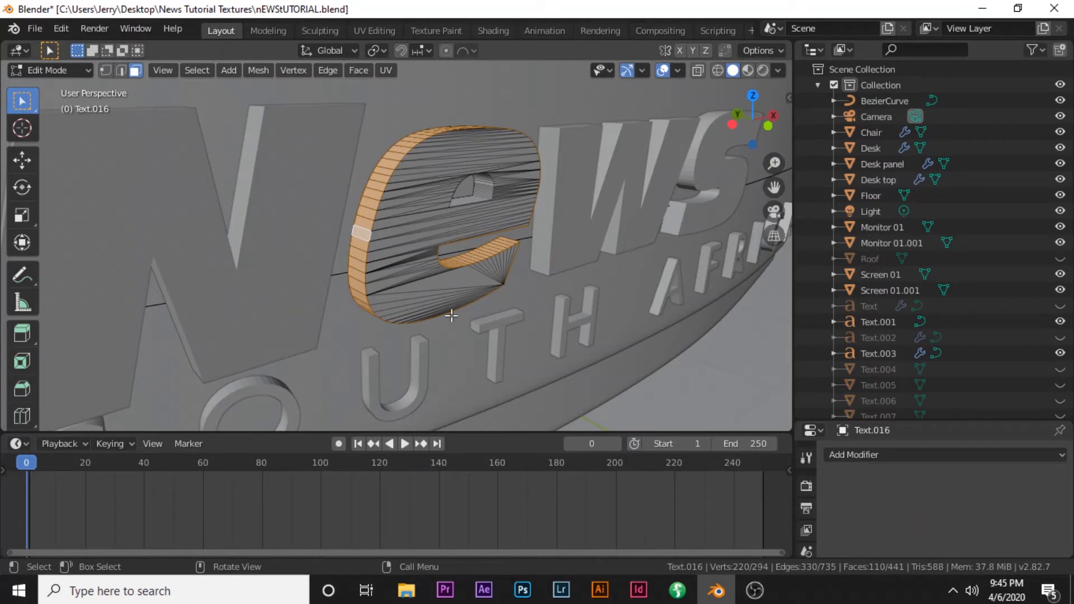
scroll(386, 208, up, 3)
scroll(382, 207, down, 3)
key(p)
click(394, 236)
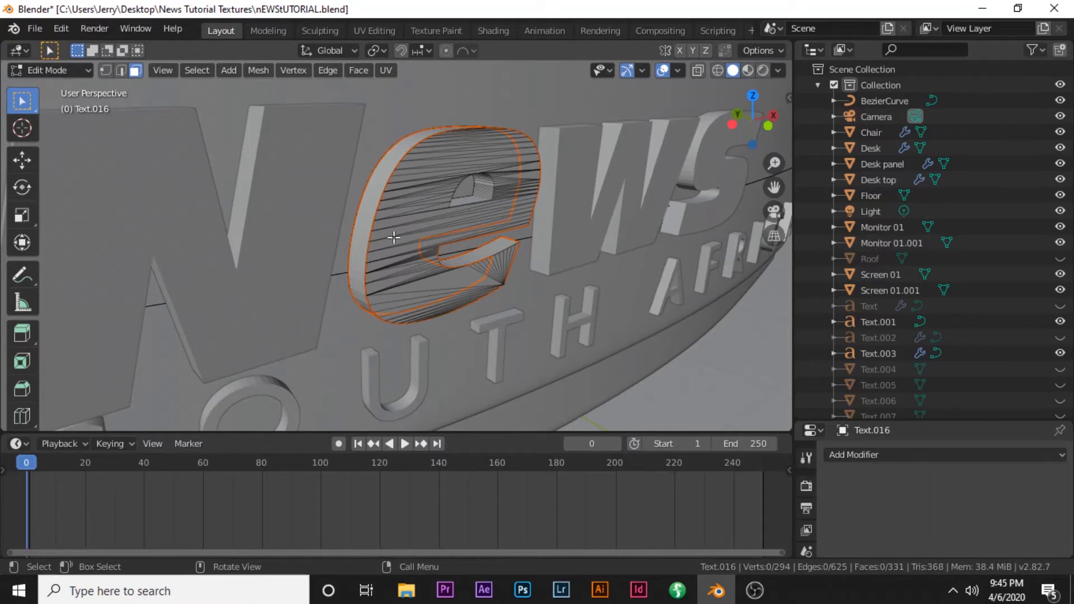
key(Tab)
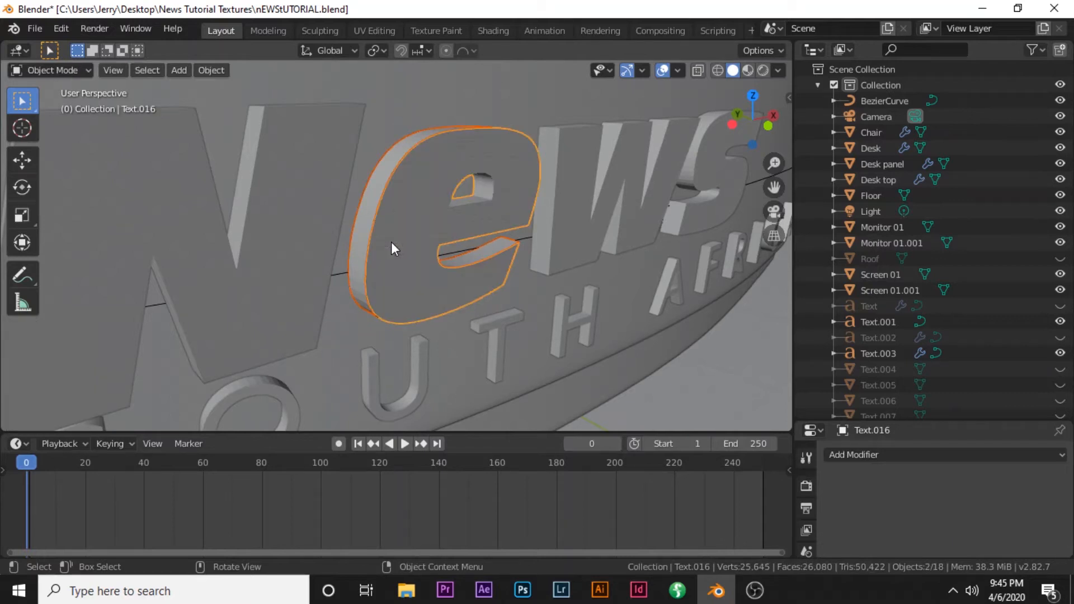
On the e's remaining front mesh, loop-select the side faces inside its enclosed opening and separate them into their own object
click(358, 247)
click(390, 244)
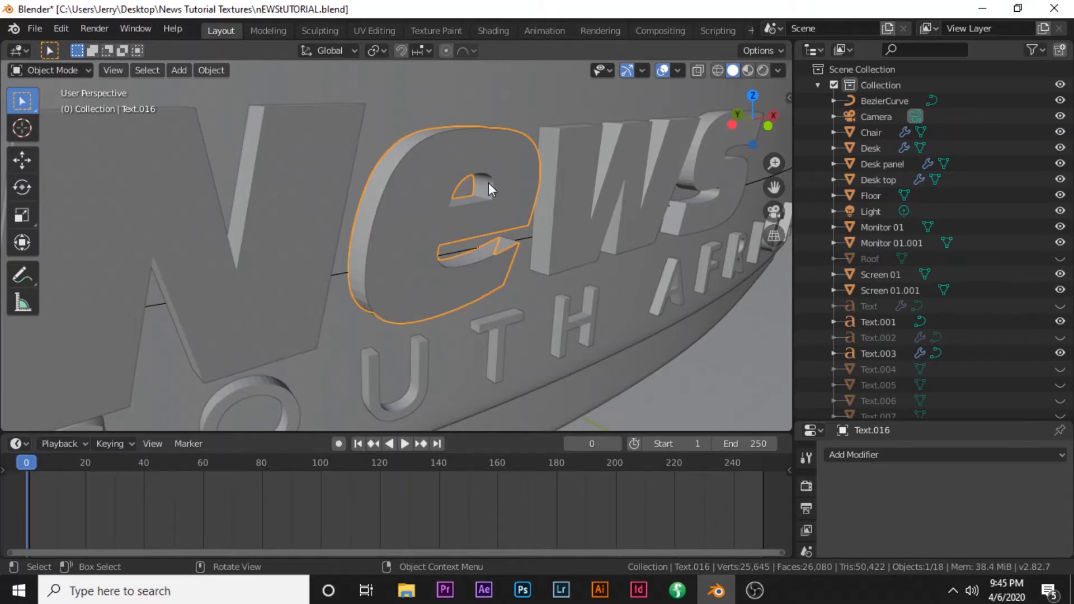
scroll(488, 182, up, 3)
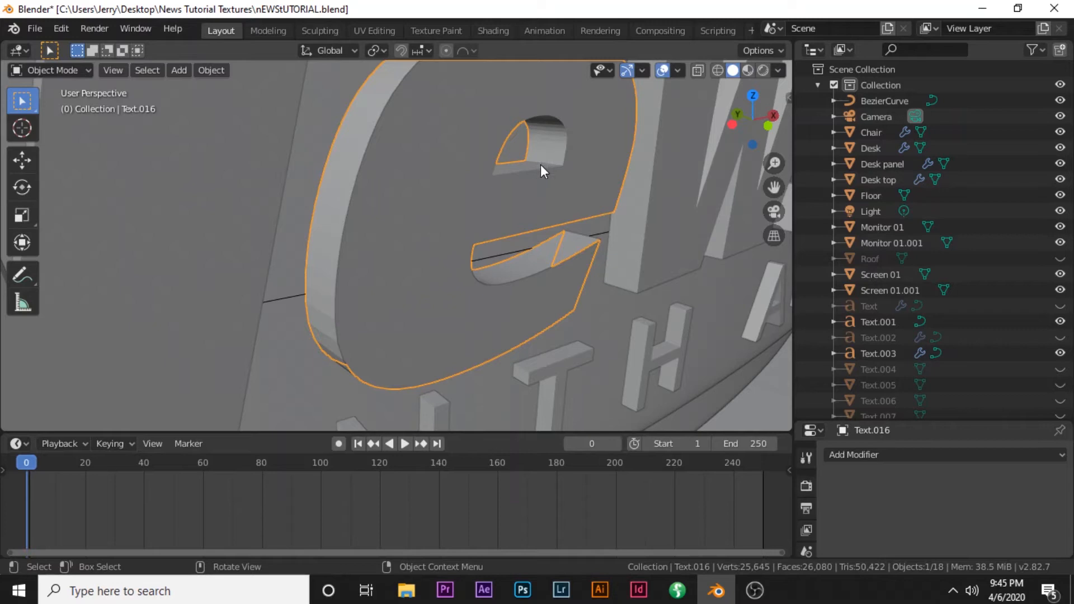
key(Tab)
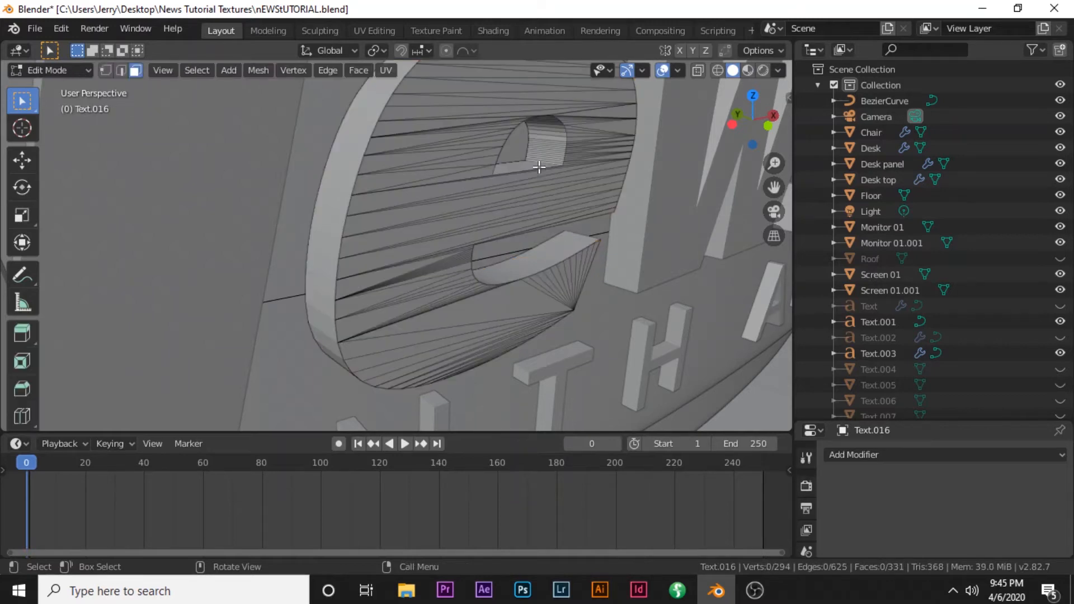
key(alt)
alt+click(553, 138)
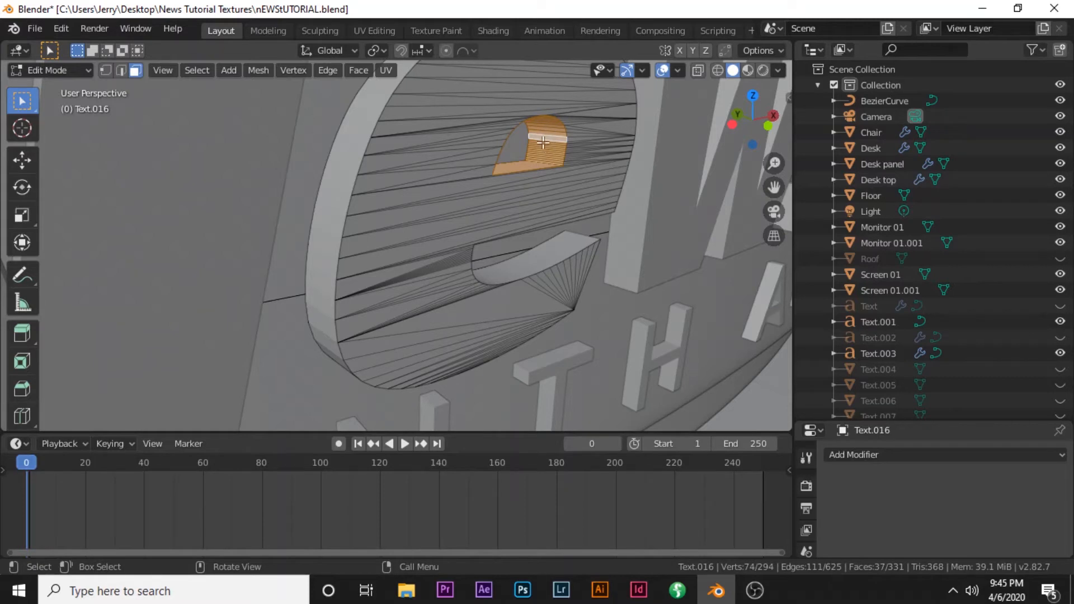
key(p)
click(543, 142)
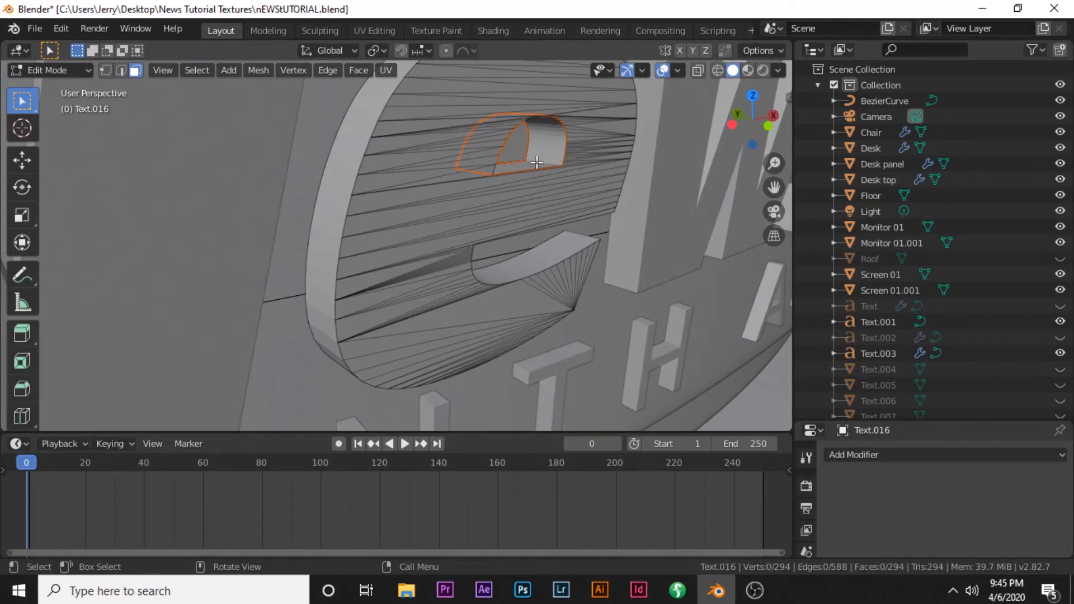
key(Tab)
Return to Object Mode, select the e's separated outer sides, and apply Shade Smooth to them
click(357, 163)
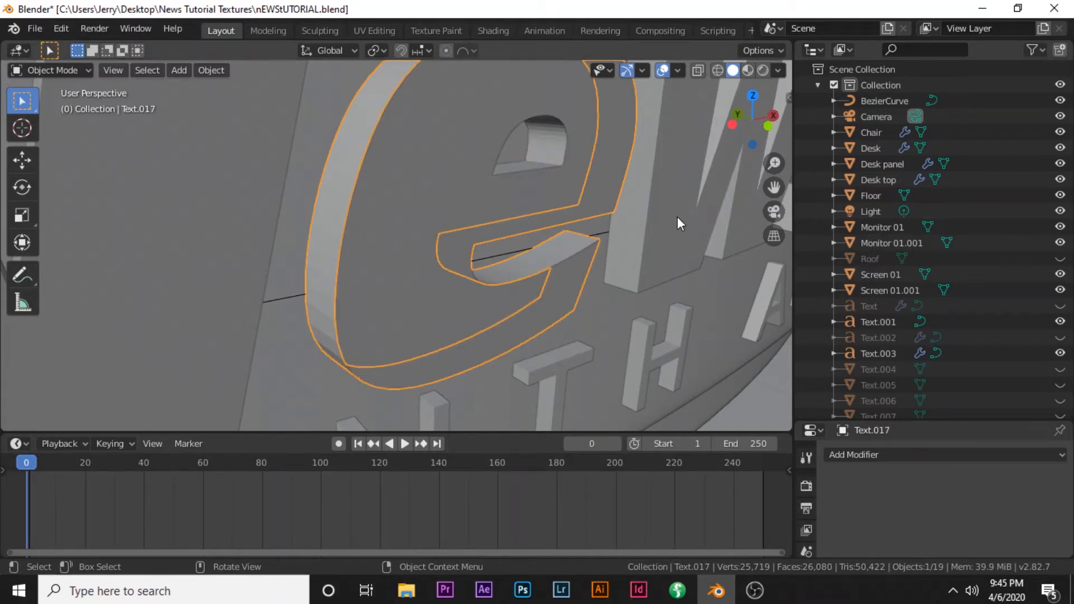
click(212, 70)
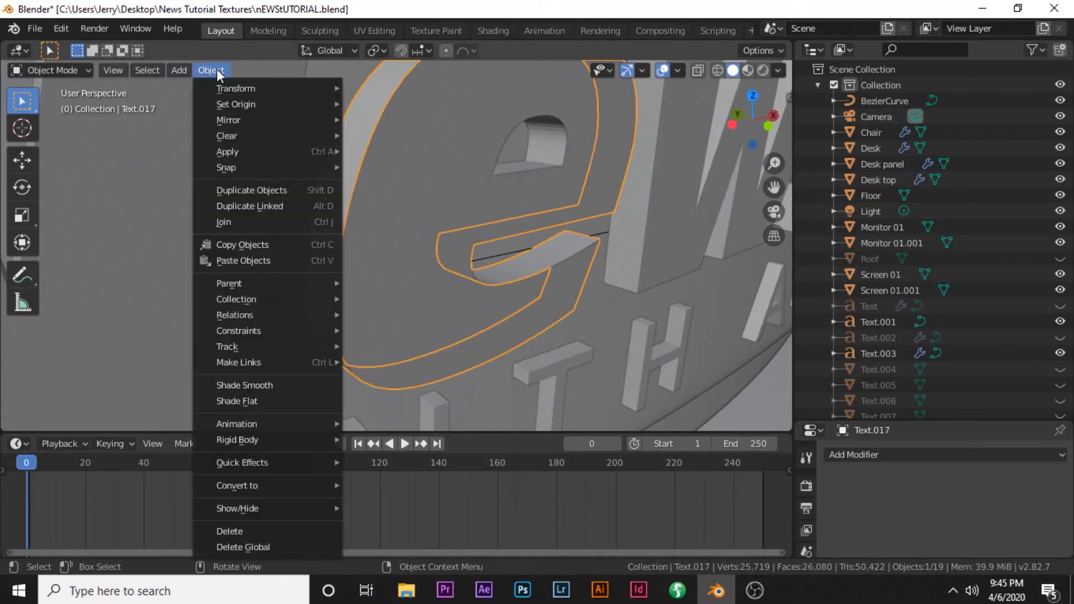
mouse_move(258, 507)
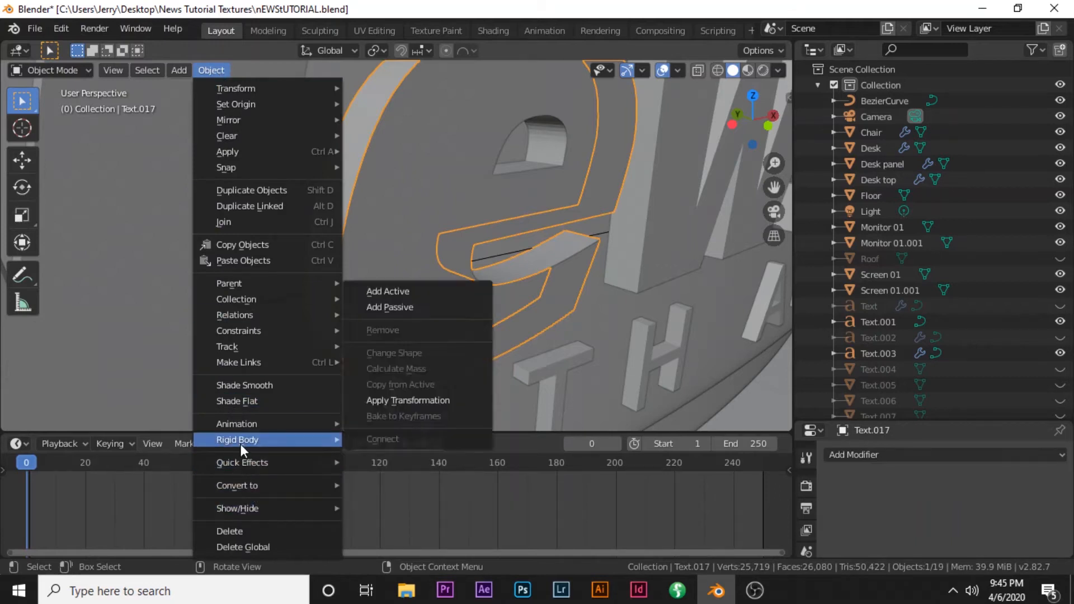
click(269, 384)
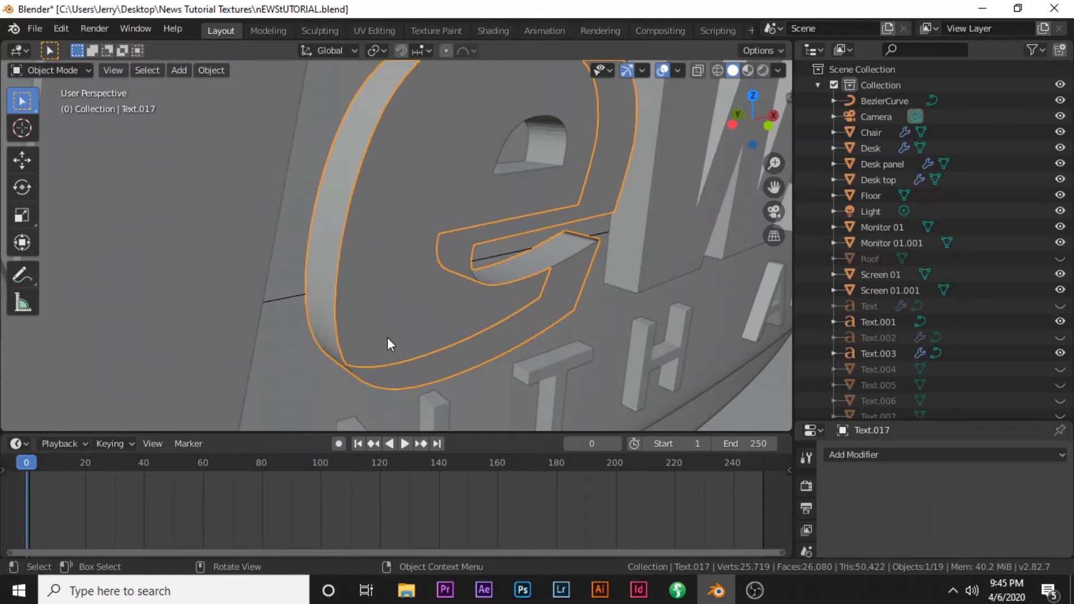
Apply Shade Smooth to the separated side faces inside the e's enclosed opening
click(550, 149)
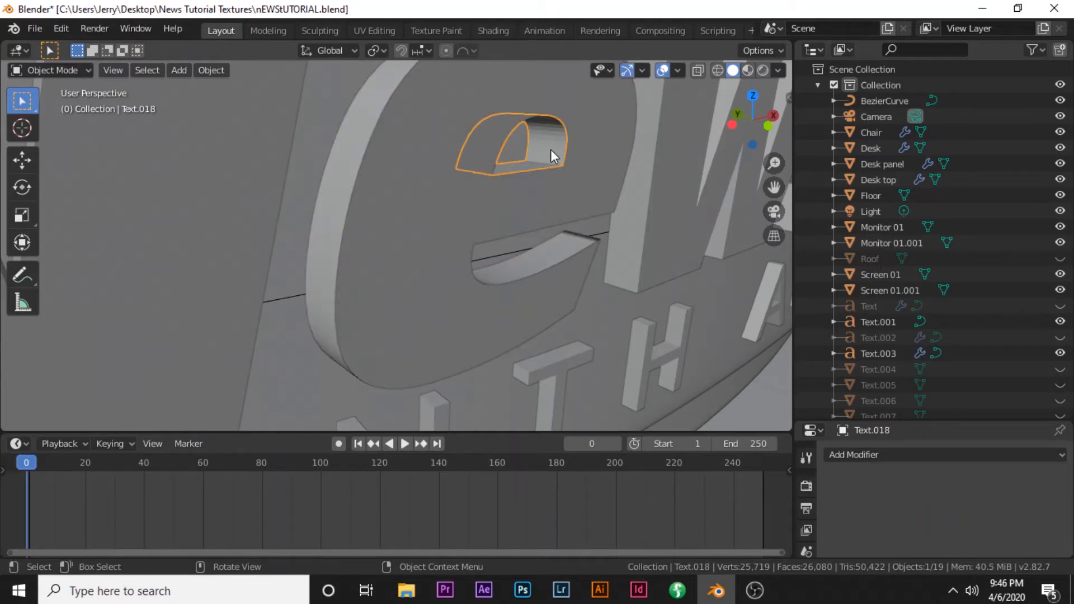
click(211, 70)
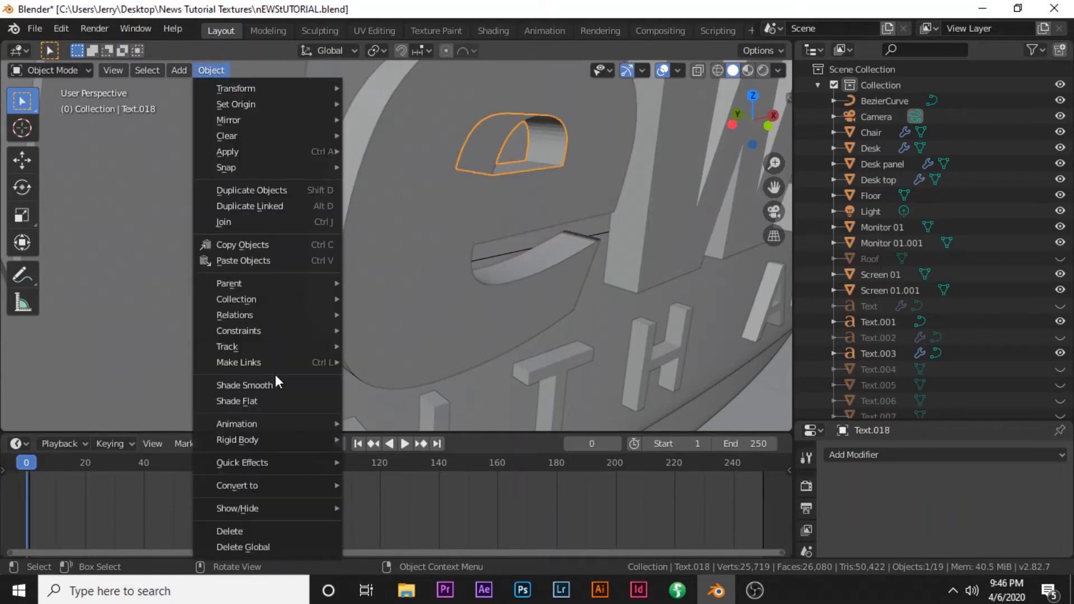
mouse_move(254, 488)
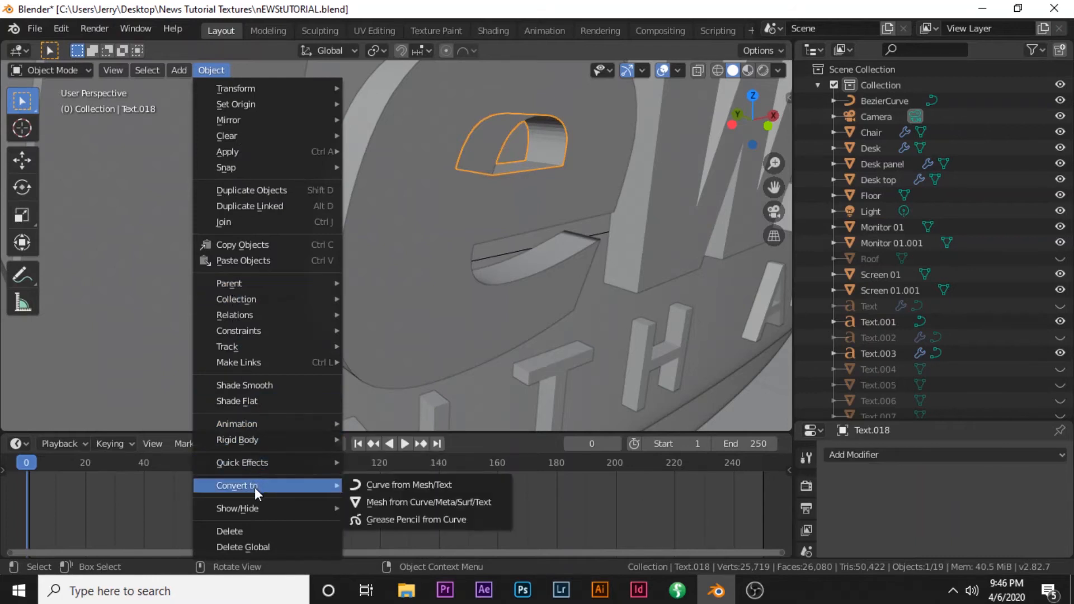
click(254, 384)
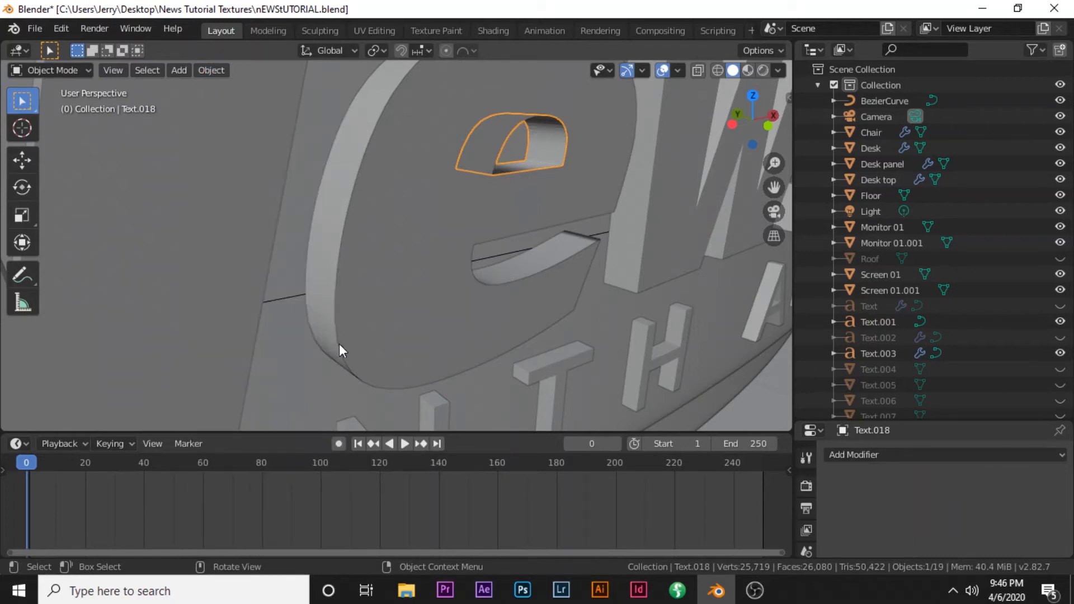
Unhide the original curved Text object to serve as a placement reference for the separated News letters
scroll(532, 169, down, 5)
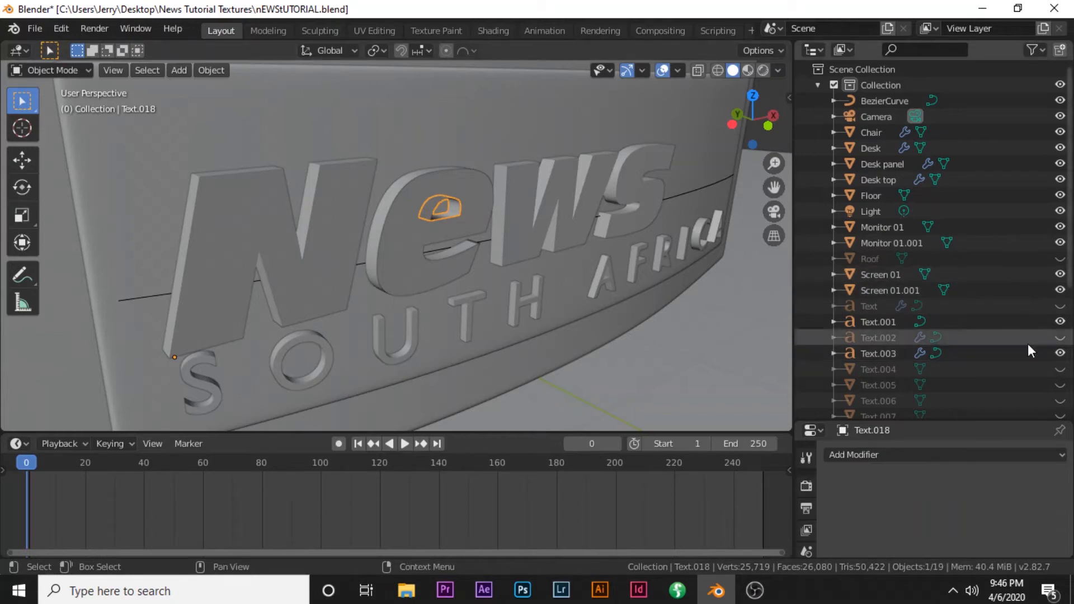
click(1060, 338)
click(1060, 337)
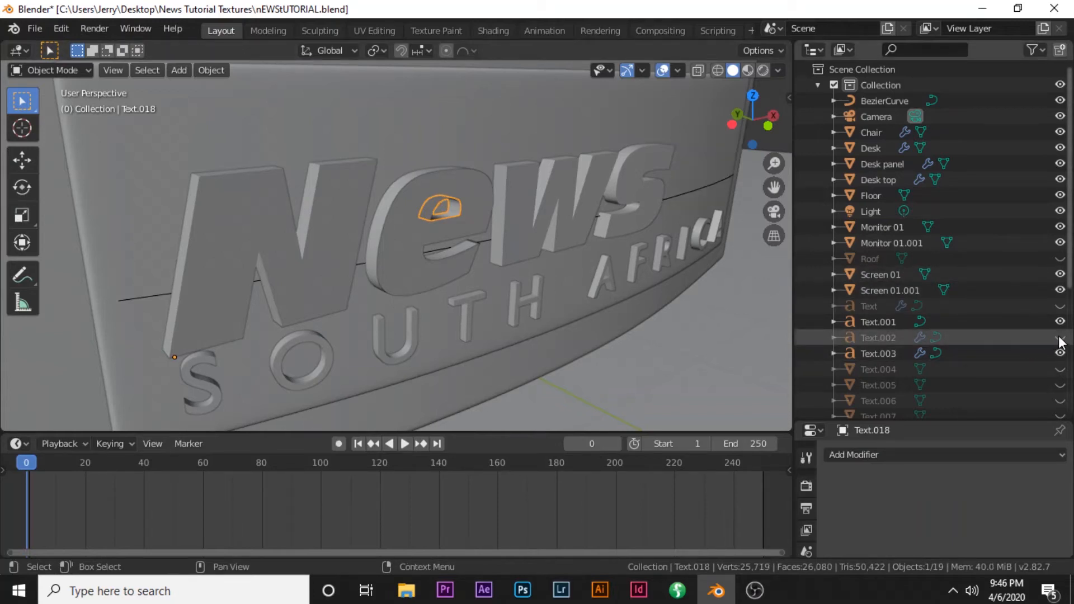
click(1059, 307)
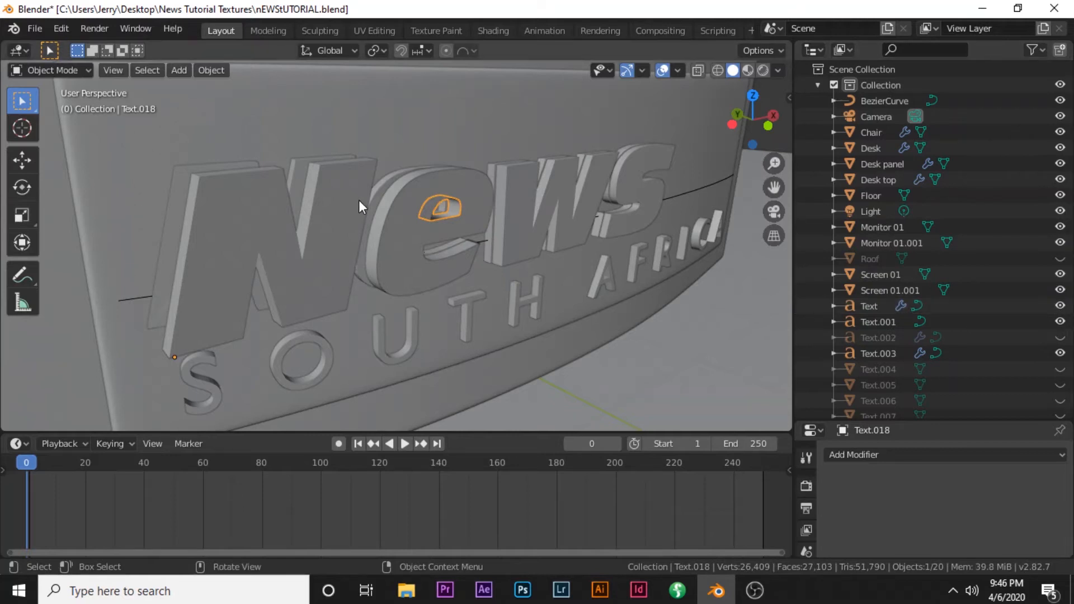
In top view, move the separated N about 0.2 m along Y toward the desk panel and rotate it about Z to follow the curve
scroll(361, 206, down, 3)
middle_drag(361, 206, 395, 287)
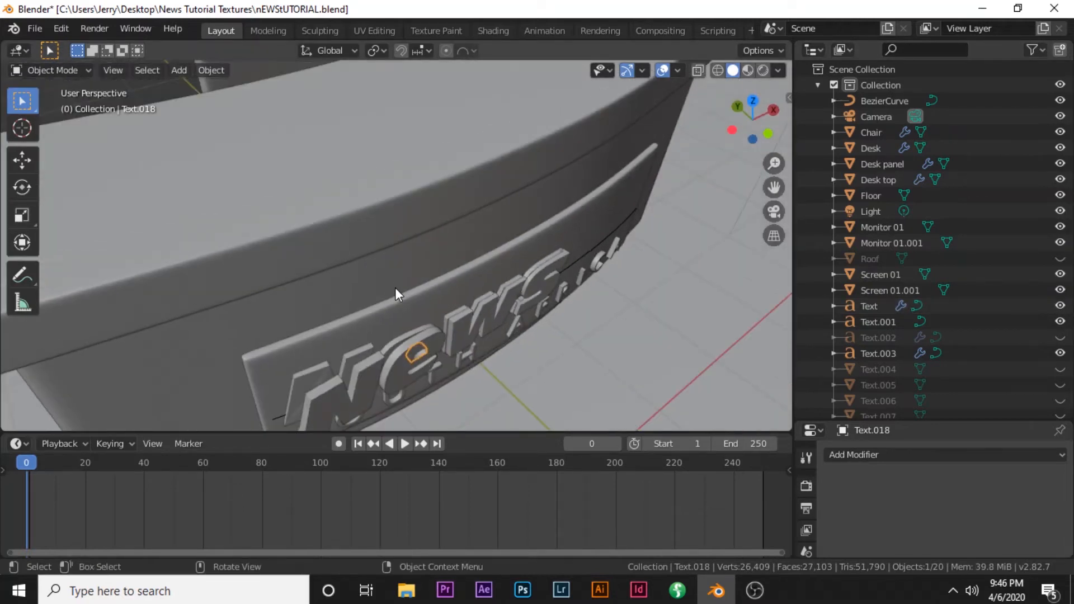
scroll(398, 290, down, 2)
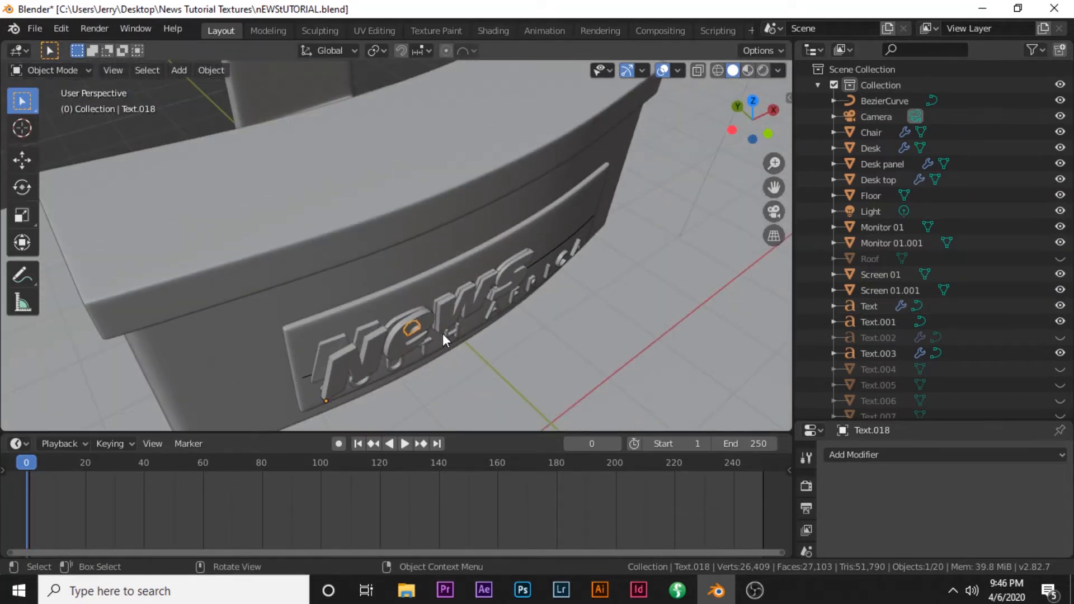
key(KP_7)
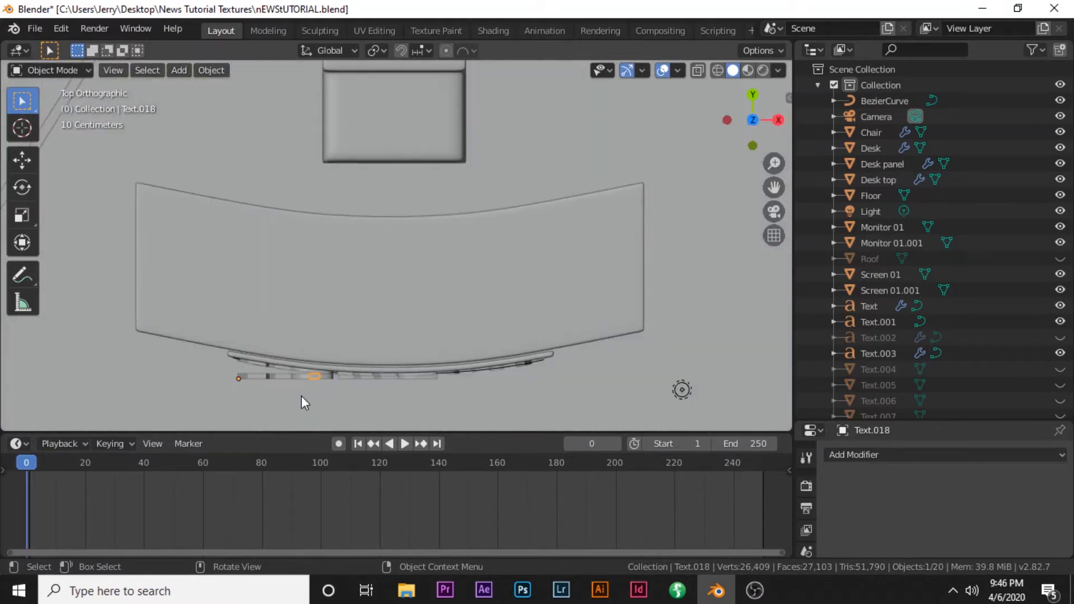
click(277, 387)
key(g)
key(y)
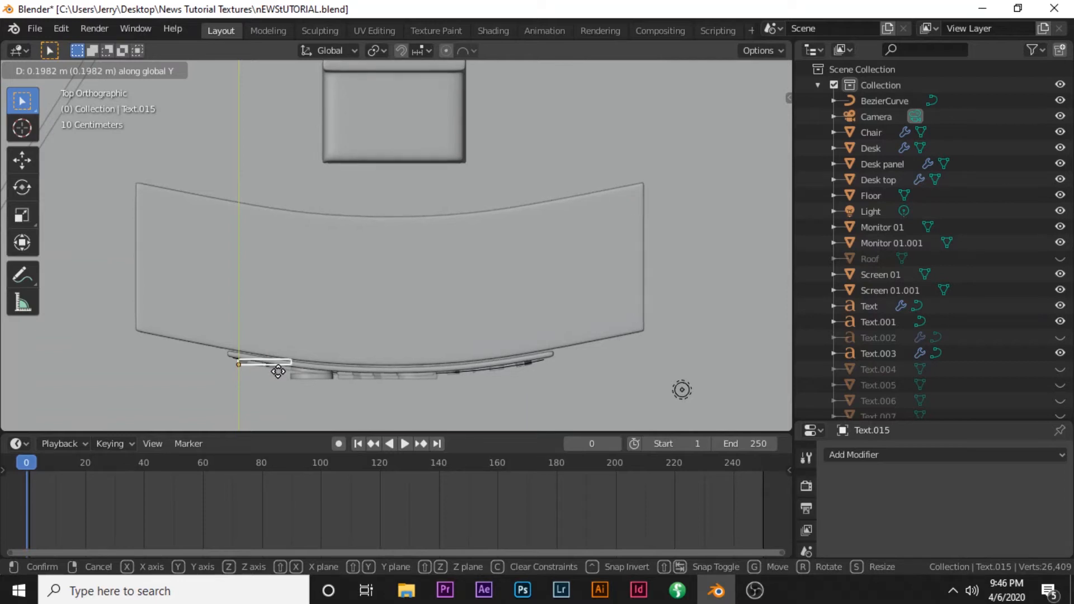
click(277, 369)
key(r)
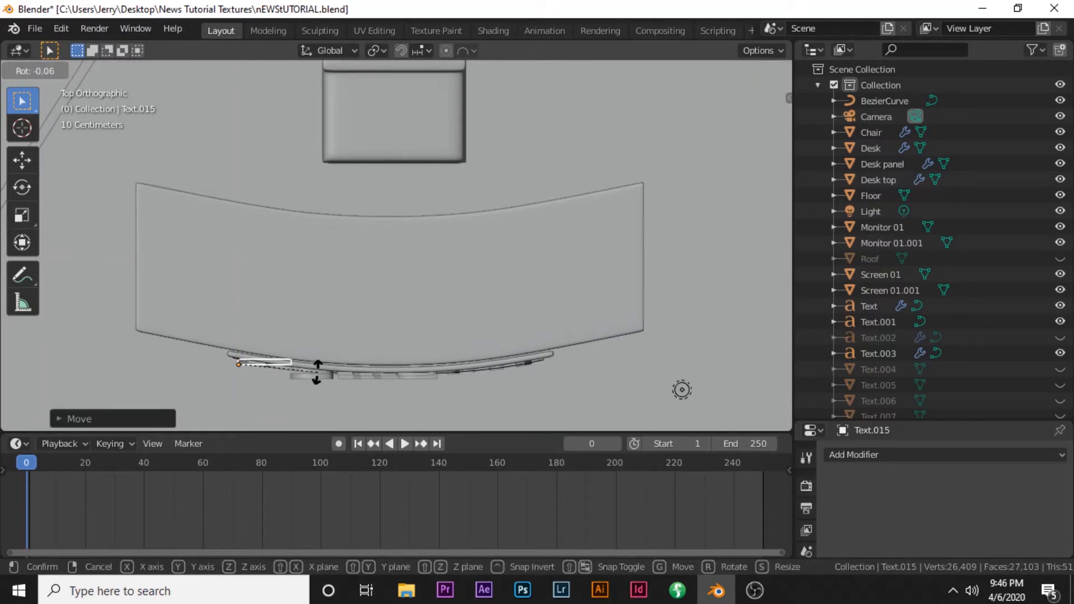
key(z)
click(312, 388)
Fine-tune the N's Z rotation and position so it lines up with the N of the curved reference text
shift+middle_drag(311, 388, 375, 249)
scroll(295, 311, up, 3)
scroll(255, 279, up, 2)
scroll(255, 279, up, 3)
middle_drag(286, 304, 386, 327)
scroll(255, 290, down, 1)
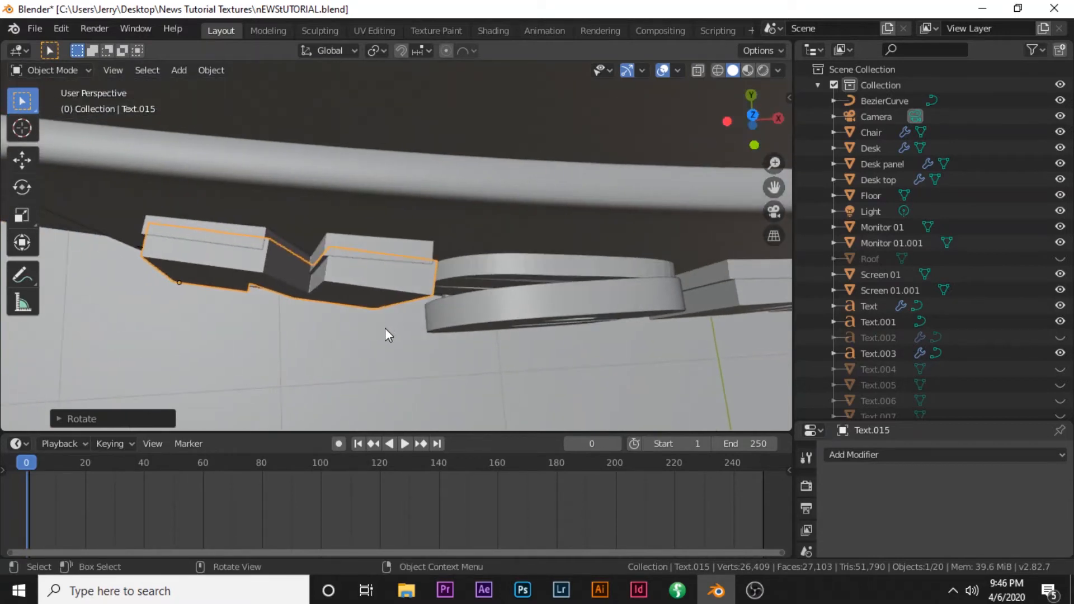
key(r)
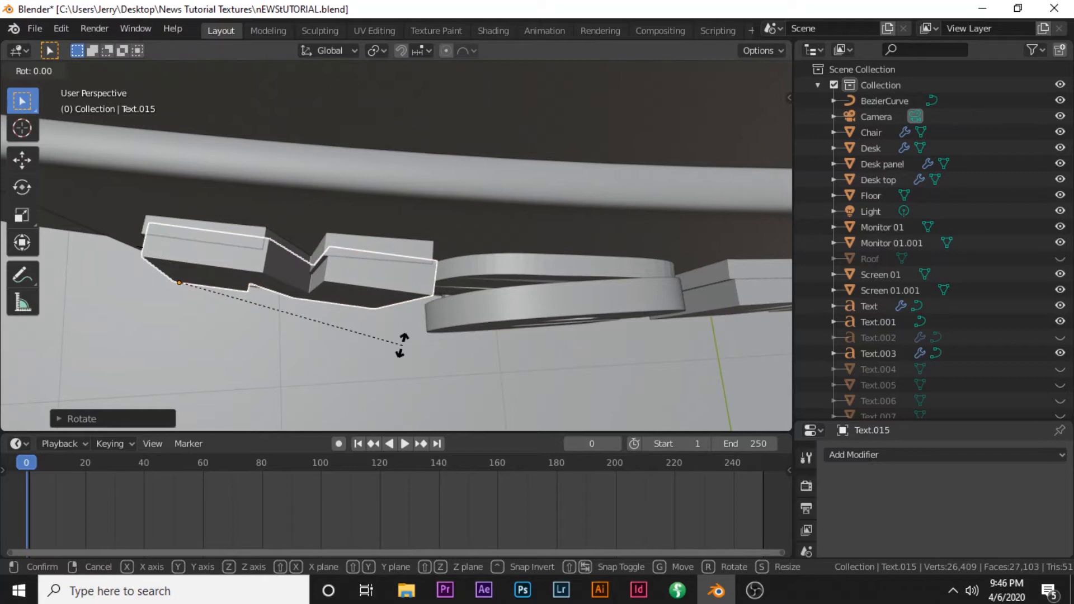
key(z)
click(407, 336)
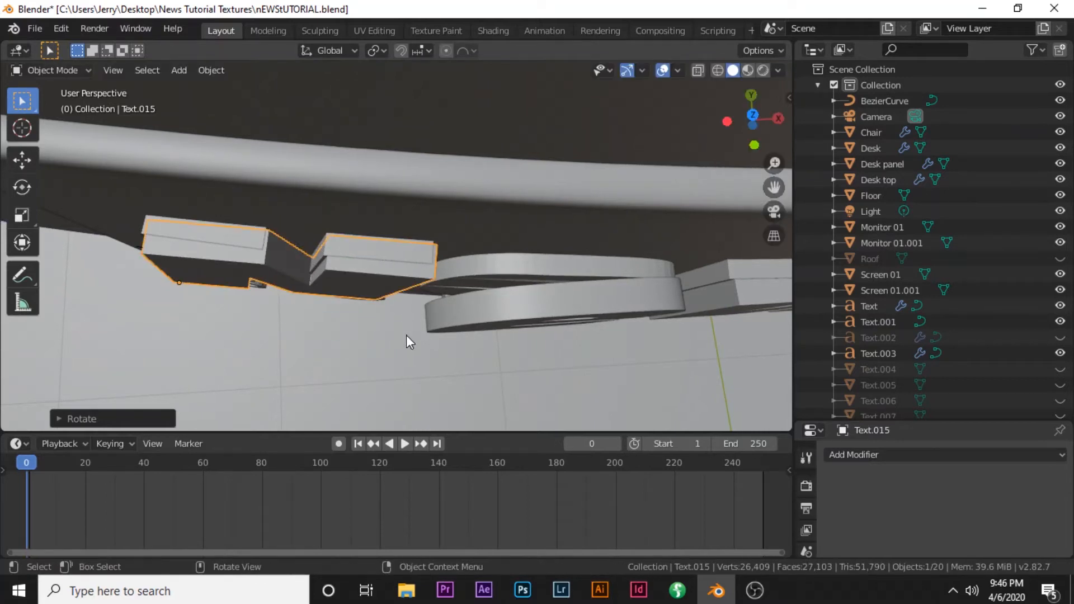
key(g)
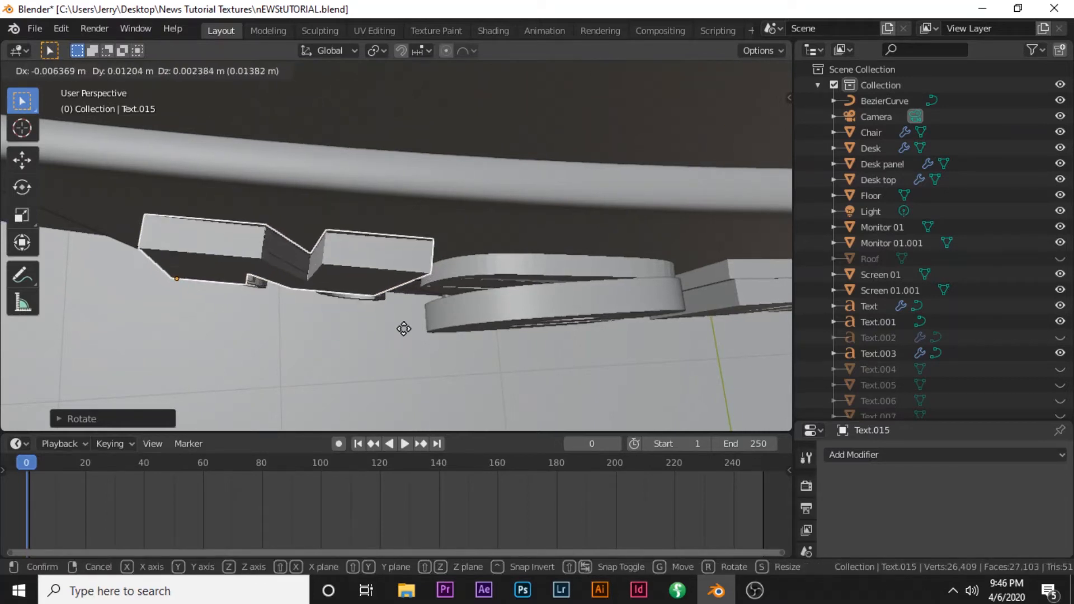
click(405, 330)
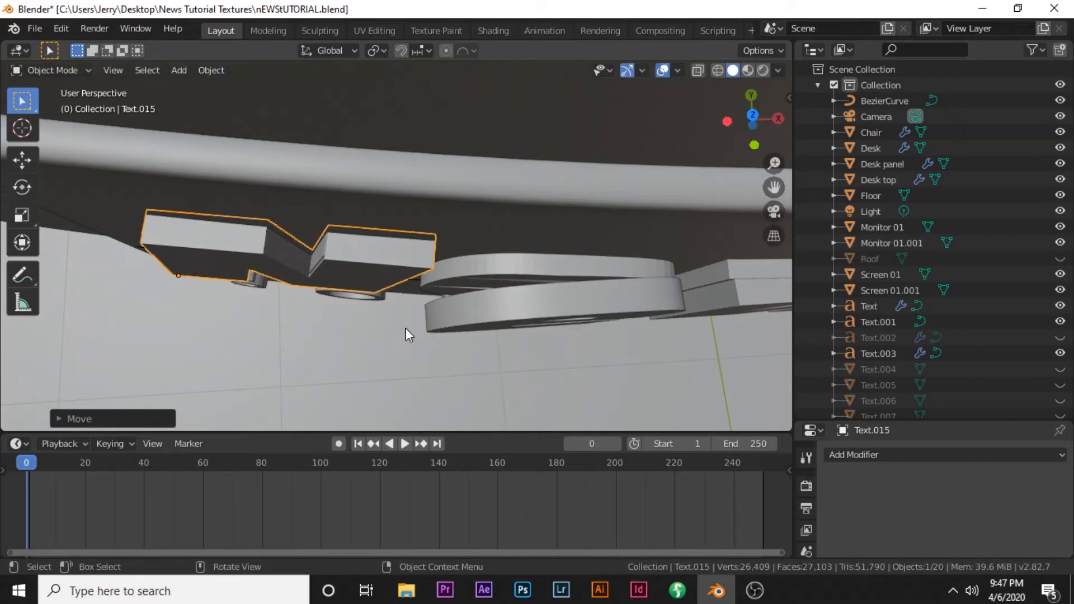
key(g)
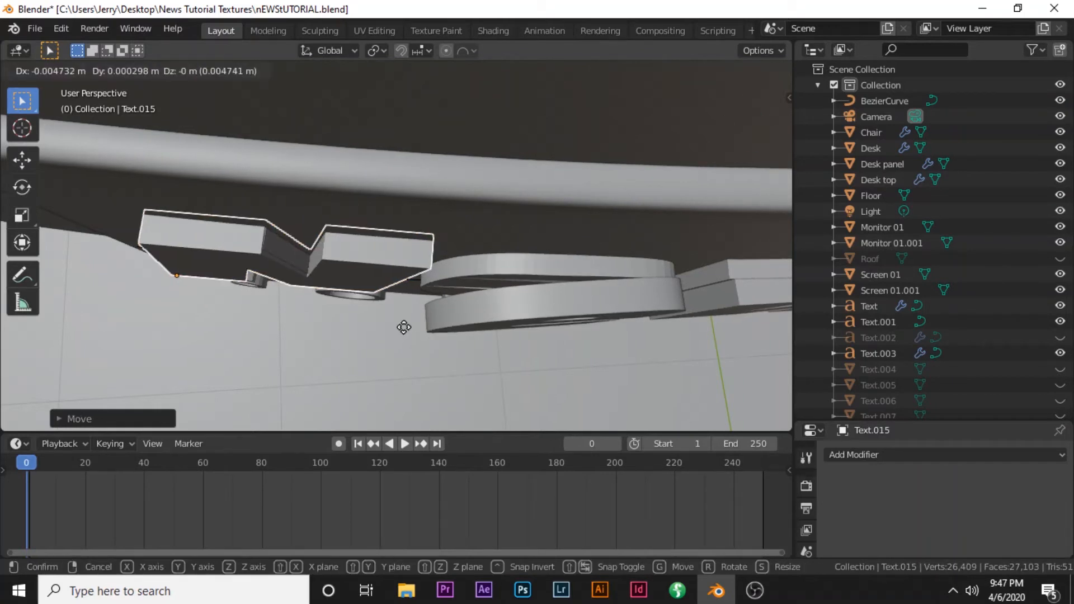
click(405, 327)
Select the three pieces of the e together: inner opening sides, outer sides and front mesh
middle_drag(389, 328, 455, 294)
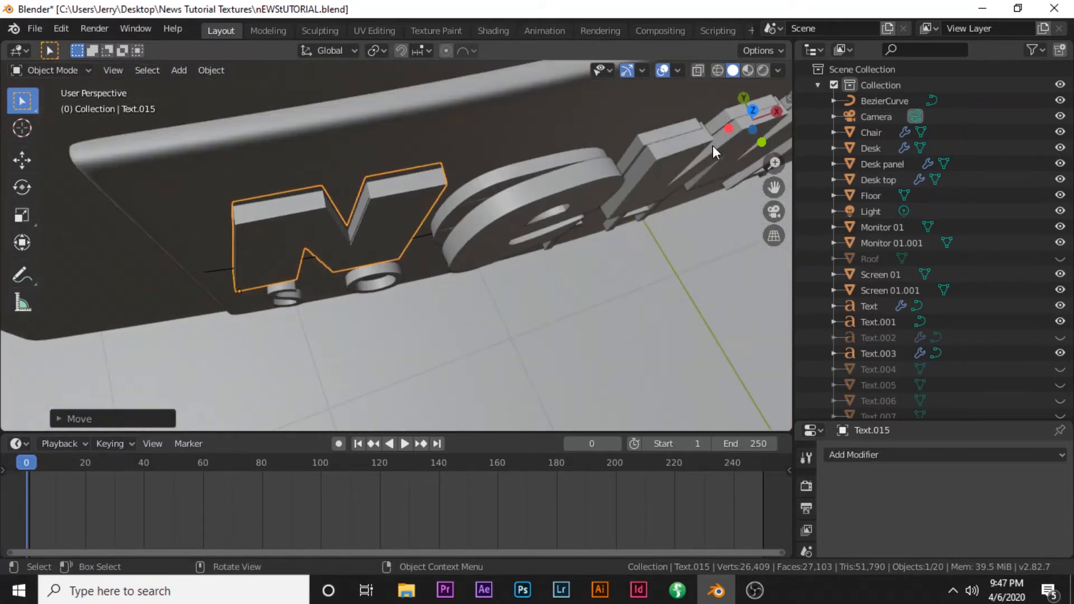
click(652, 181)
middle_drag(657, 210, 652, 216)
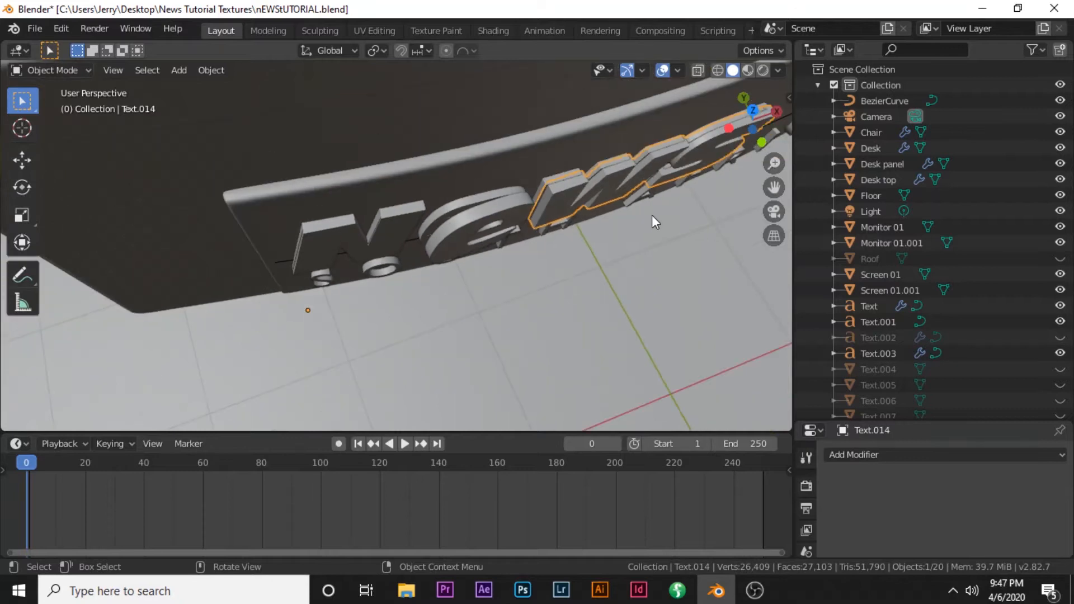
scroll(584, 203, up, 3)
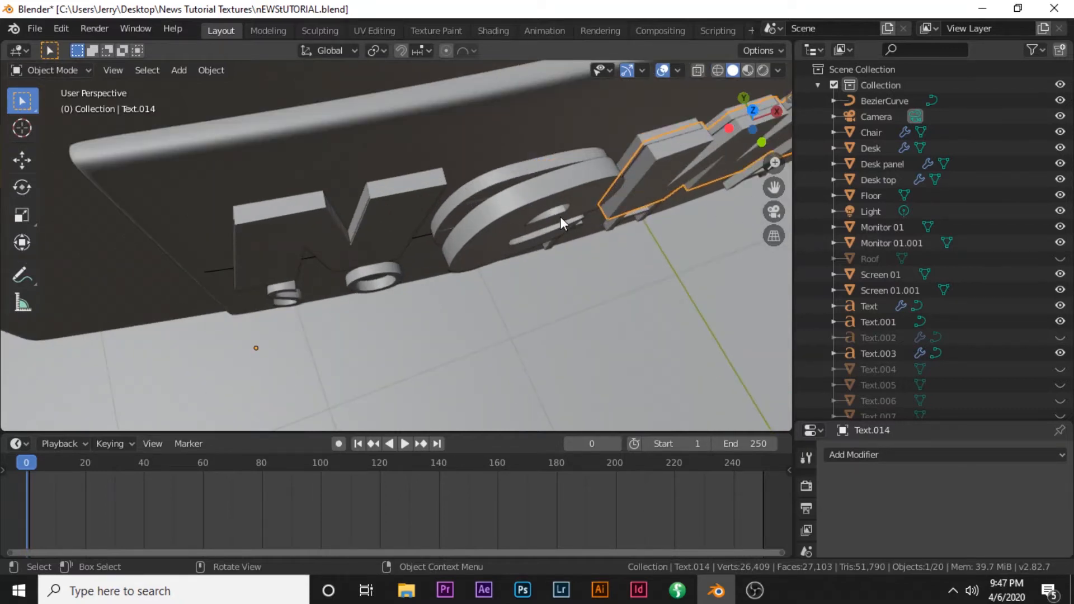
scroll(603, 219, up, 2)
click(610, 198)
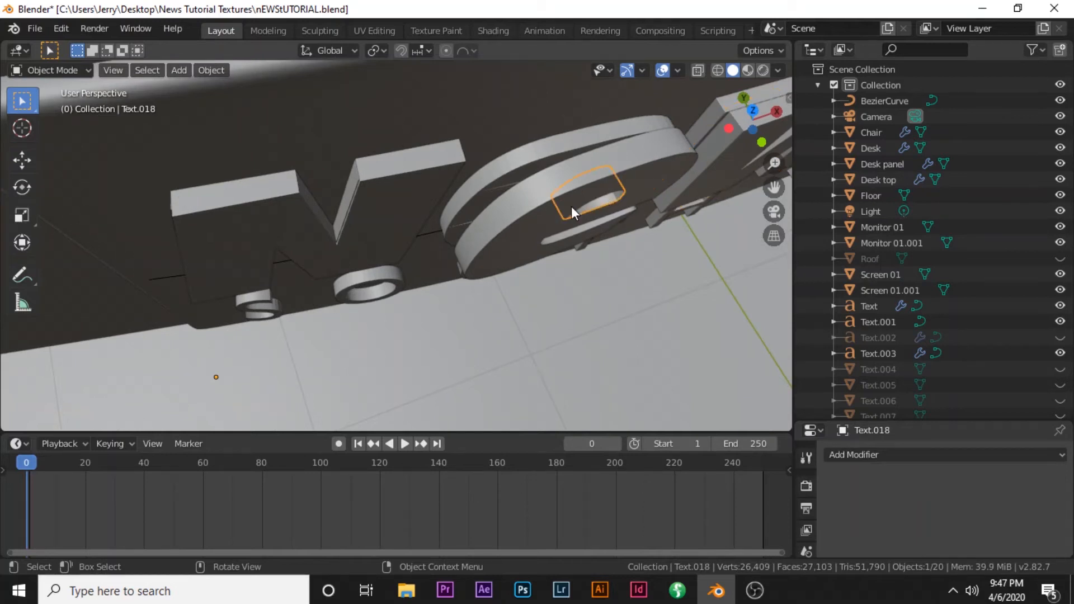
shift+click(526, 207)
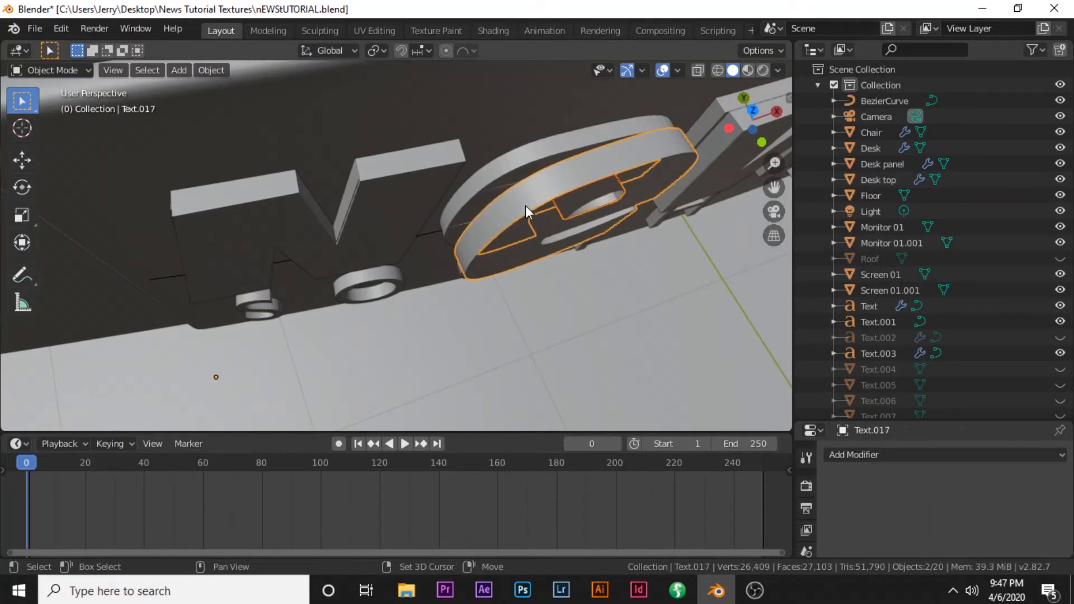
shift+click(589, 197)
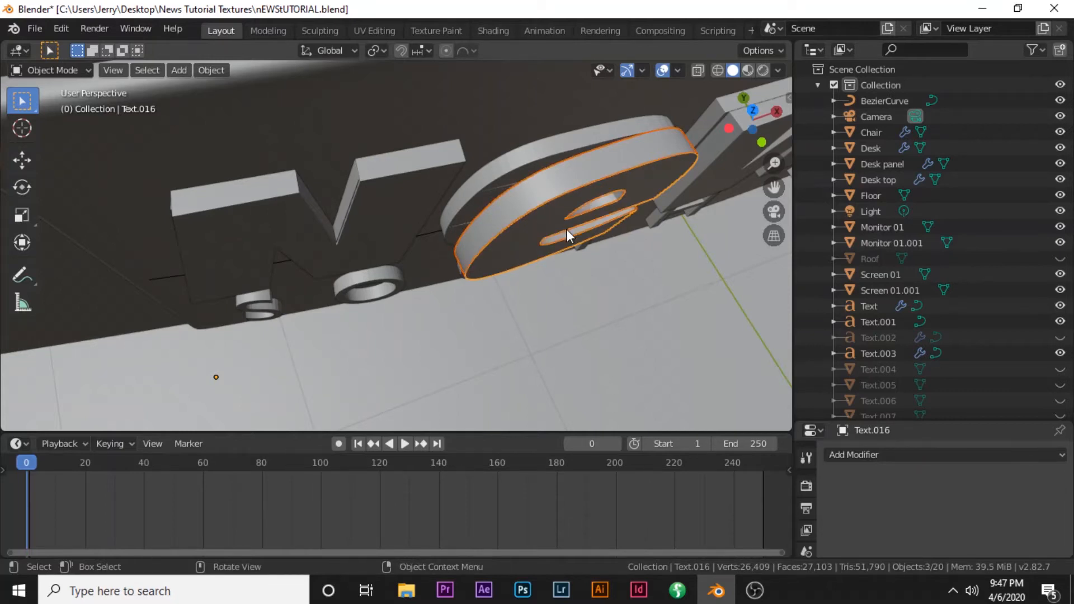
middle_drag(566, 229, 581, 234)
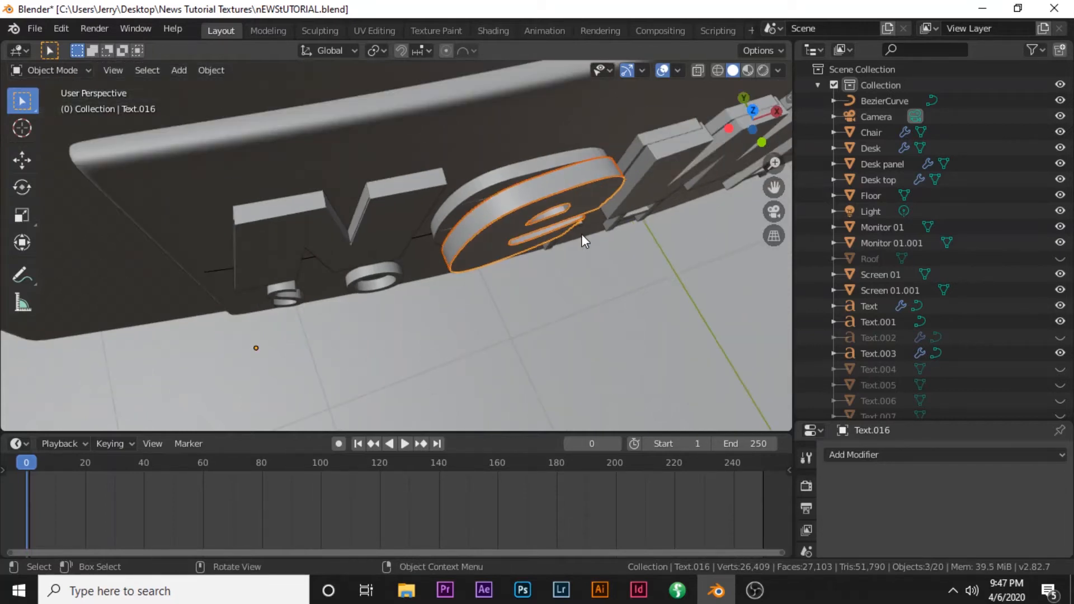
In top view, move the selected e pieces along Y toward the panel and rotate them about Z to the reference e's angle
key(KP_7)
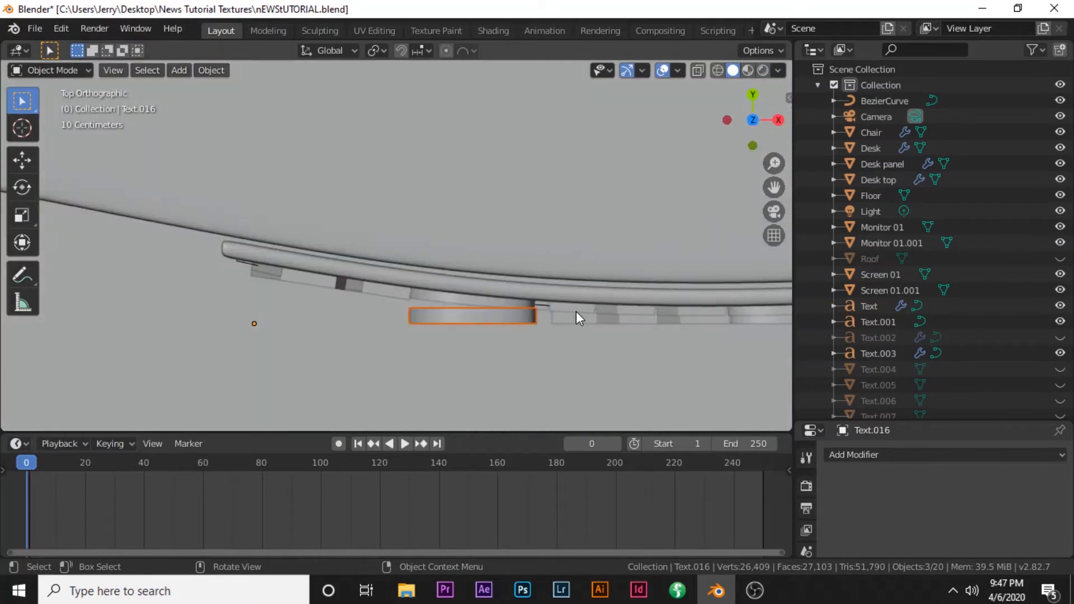
key(g)
key(y)
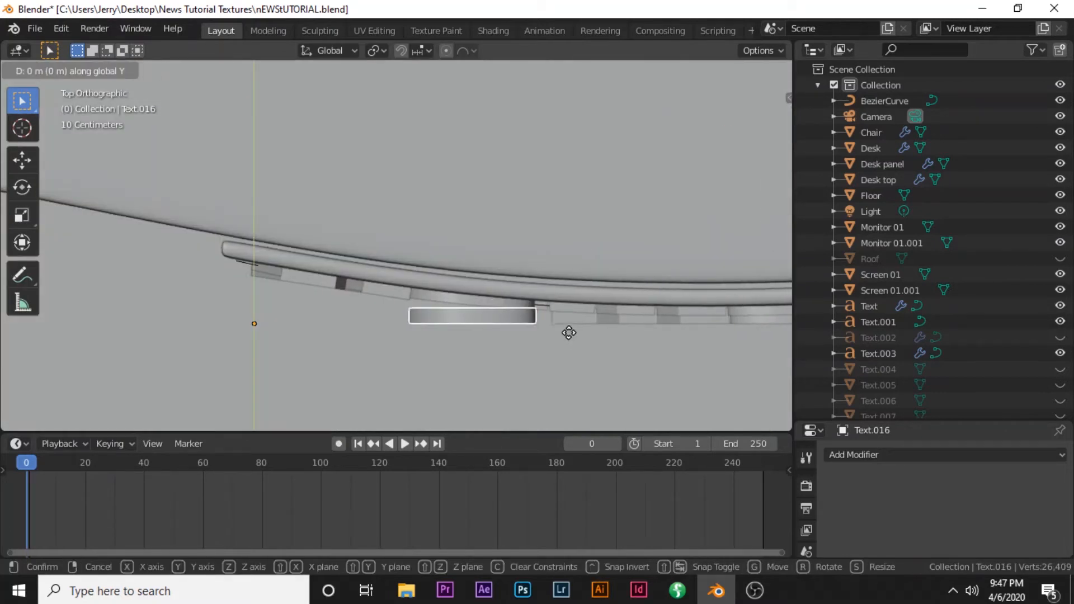
click(571, 318)
key(r)
key(z)
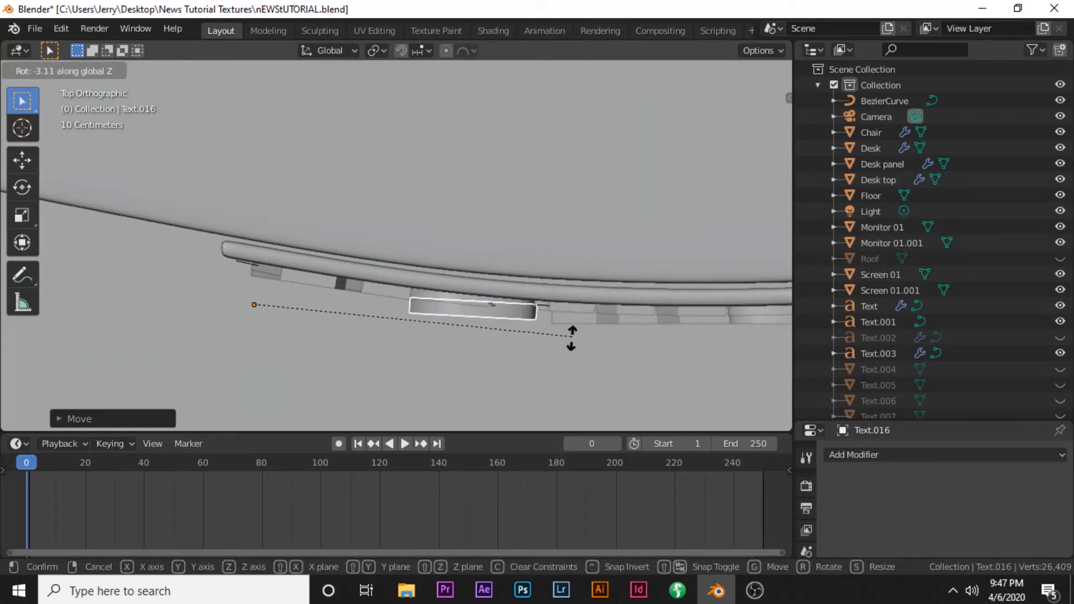
click(560, 361)
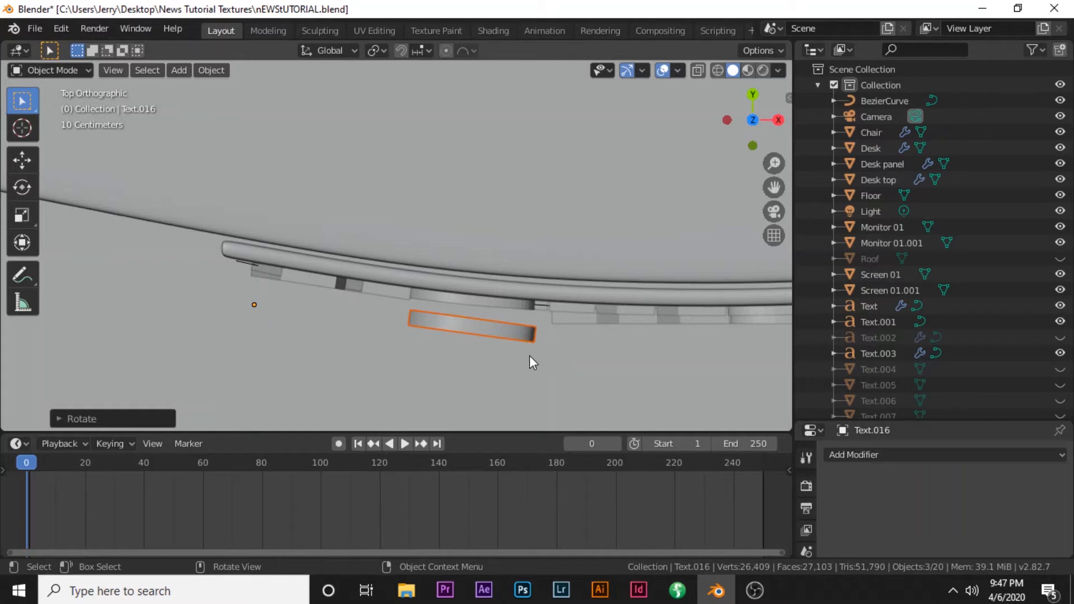
Fine-tune the selected e pieces in top view with small moves and a Z rotation so they sit flush against the curved panel
key(g)
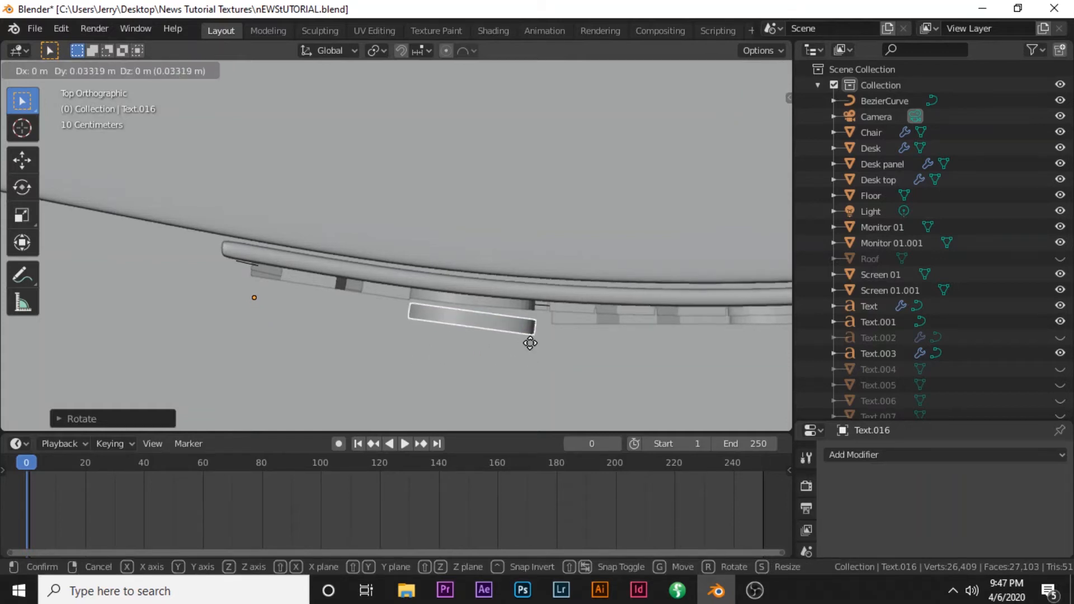
click(550, 337)
scroll(550, 335, up, 3)
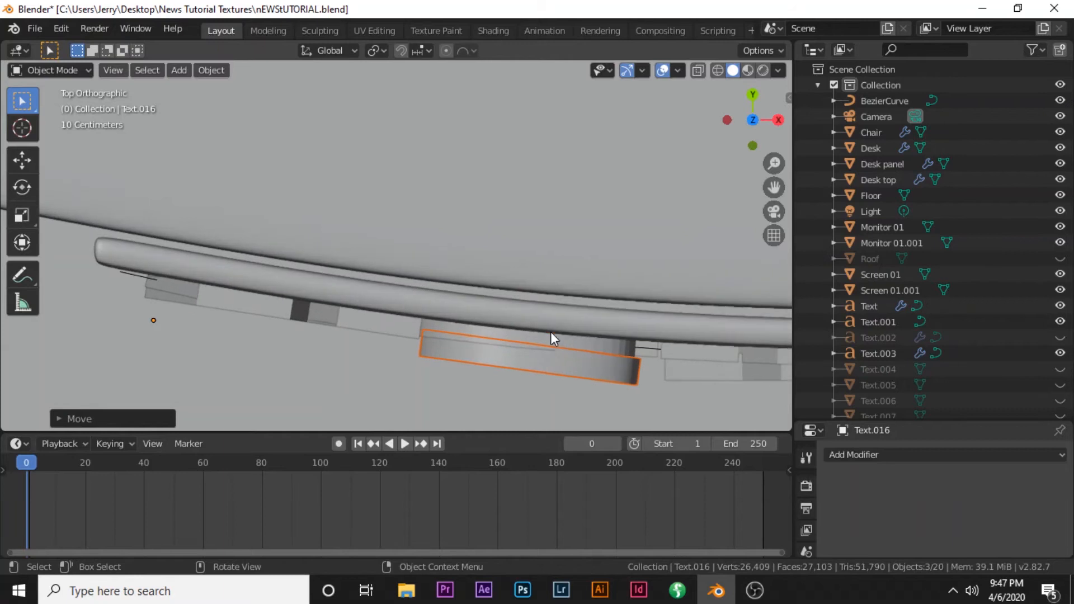
shift+middle_drag(584, 317, 532, 221)
scroll(543, 267, up, 2)
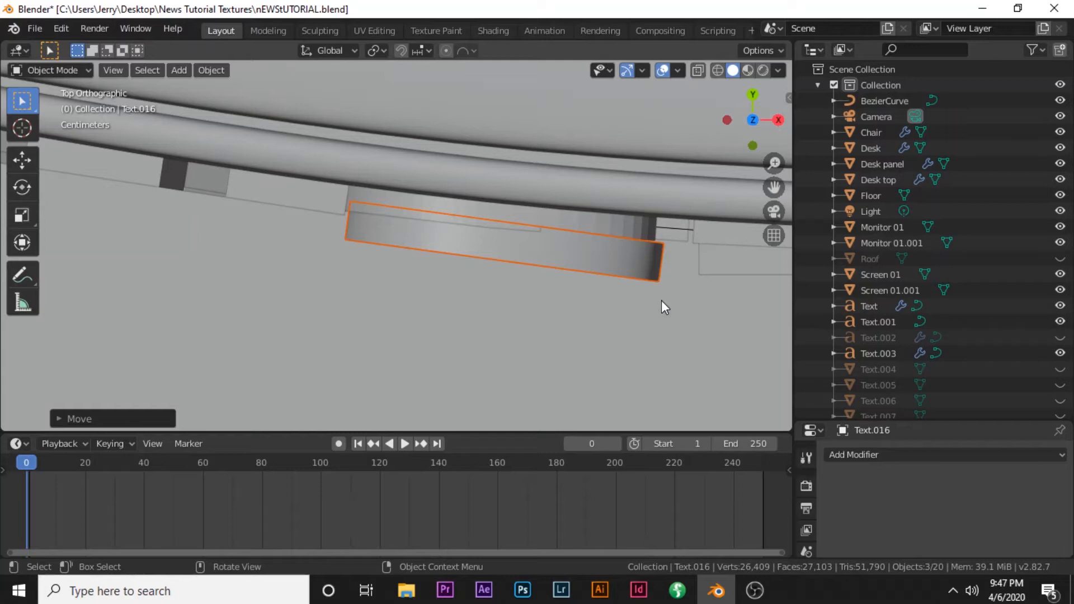
key(r)
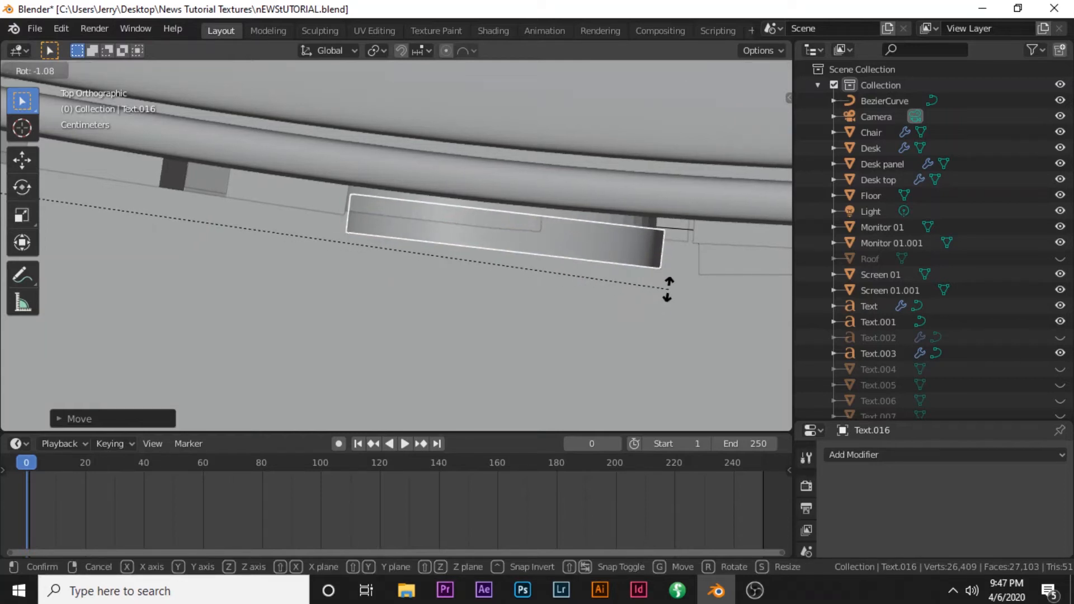
click(669, 287)
key(g)
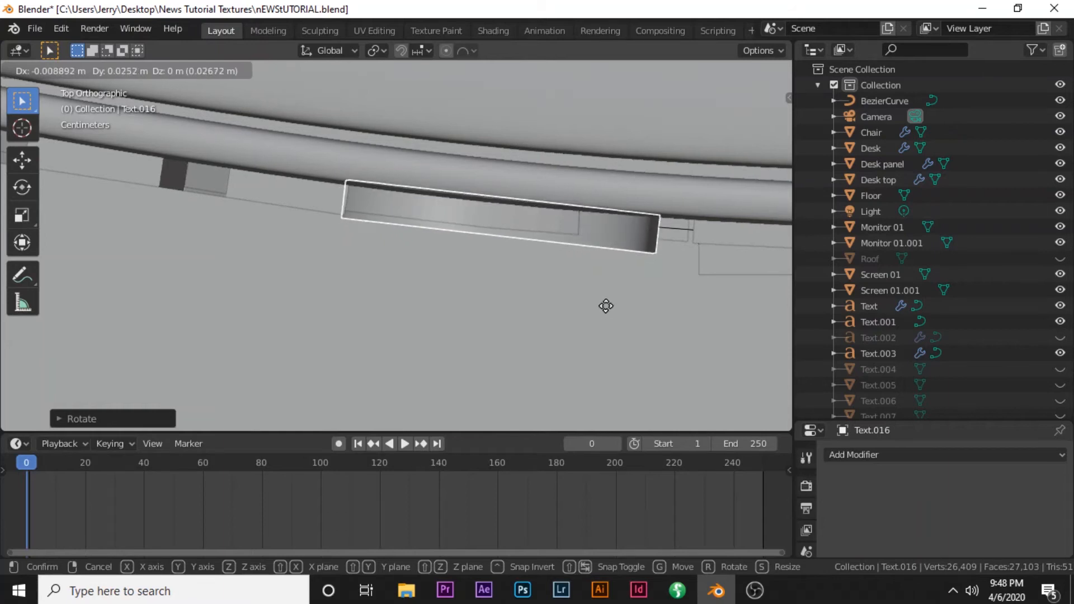
click(606, 307)
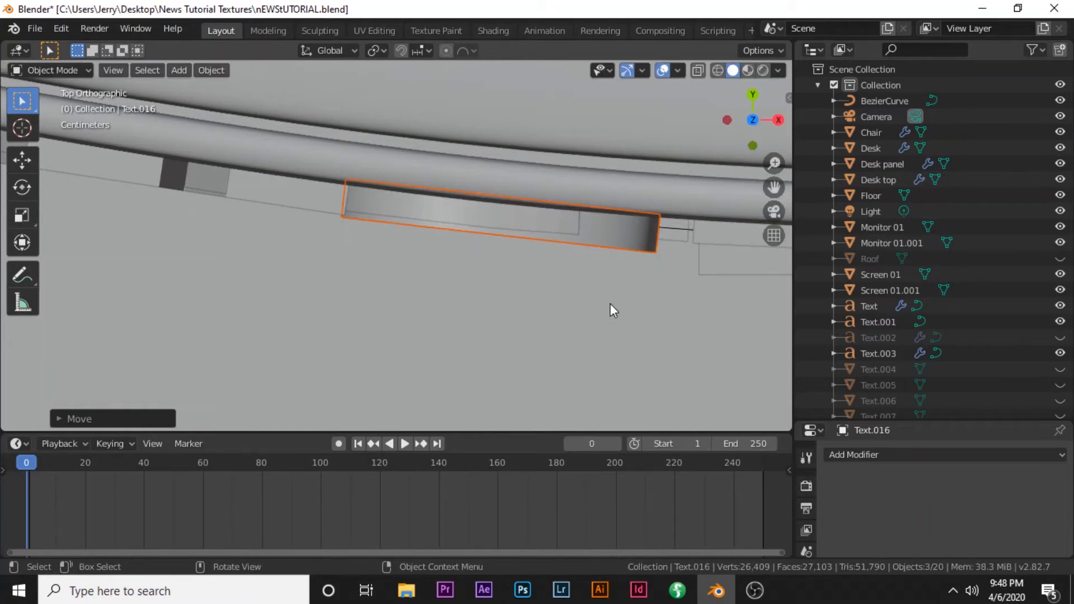
Compare the placed e with the curved reference lettering from the front and at an angle, toggling the Text object's visibility
key(KP_1)
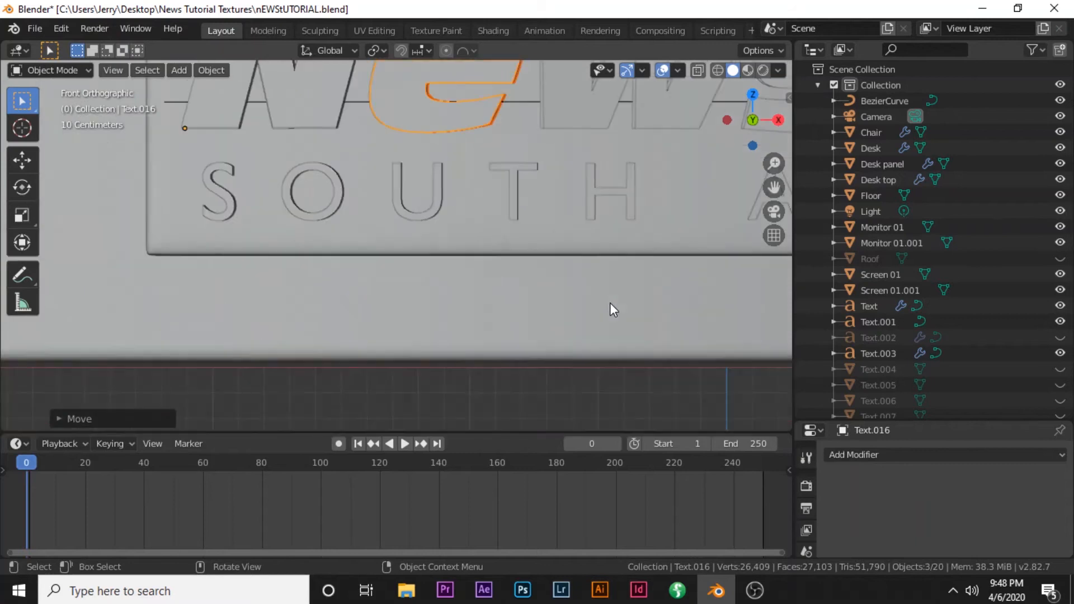
scroll(610, 301, down, 1)
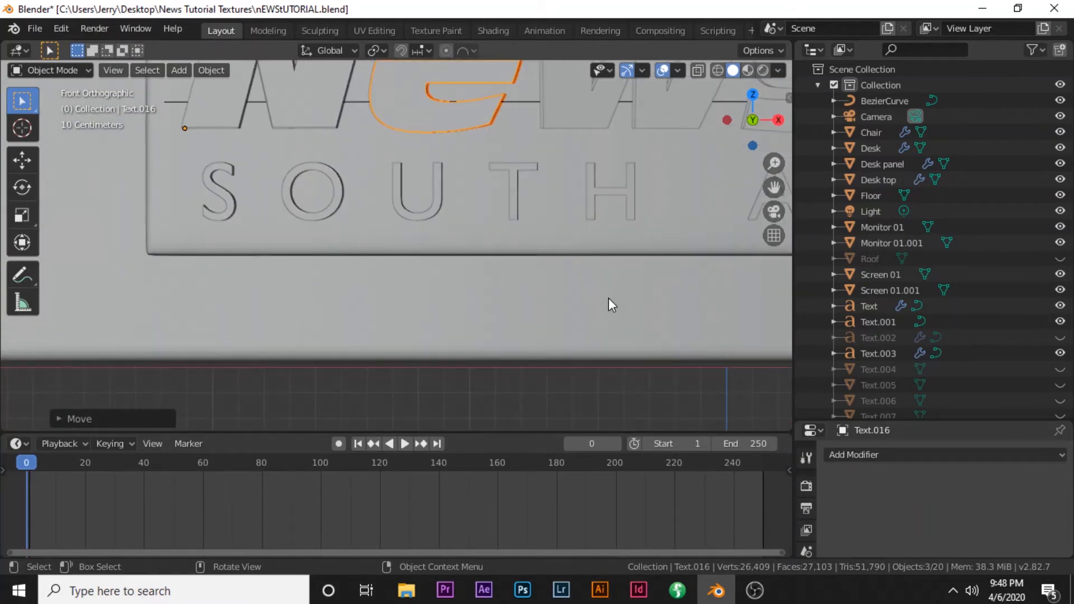
middle_drag(605, 277, 497, 267)
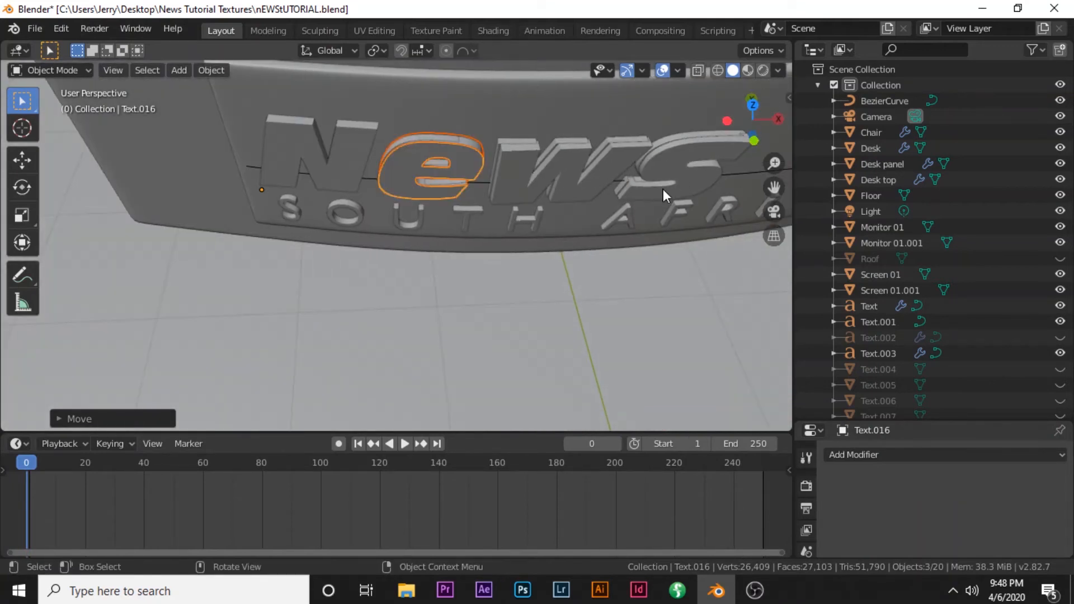
click(1063, 309)
click(1062, 308)
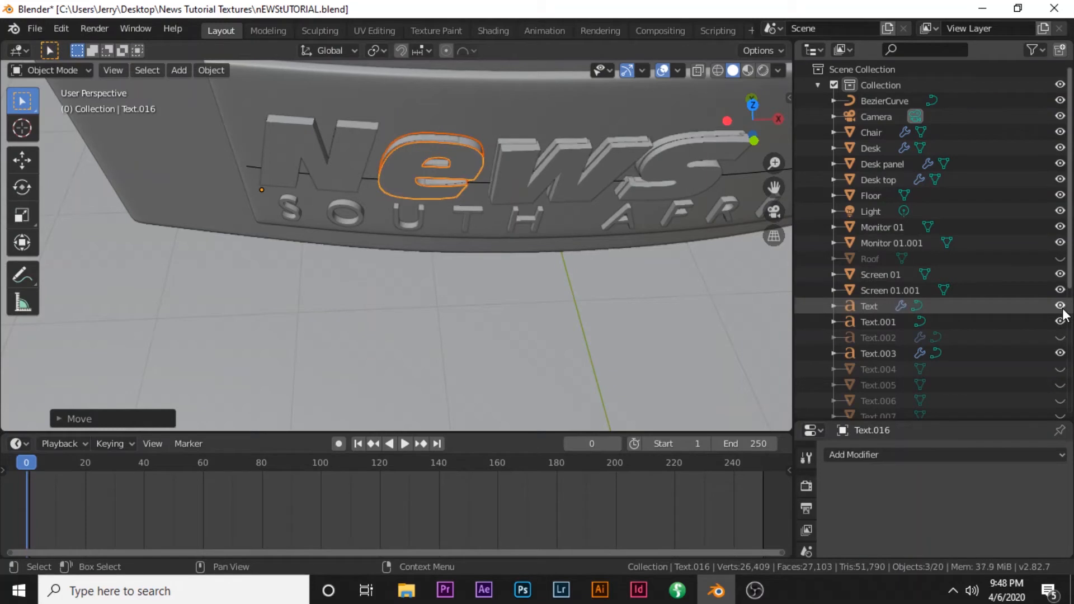
click(1063, 309)
click(1062, 309)
click(1062, 309)
click(1062, 309)
Delete the curved News reference text object named Text
click(881, 308)
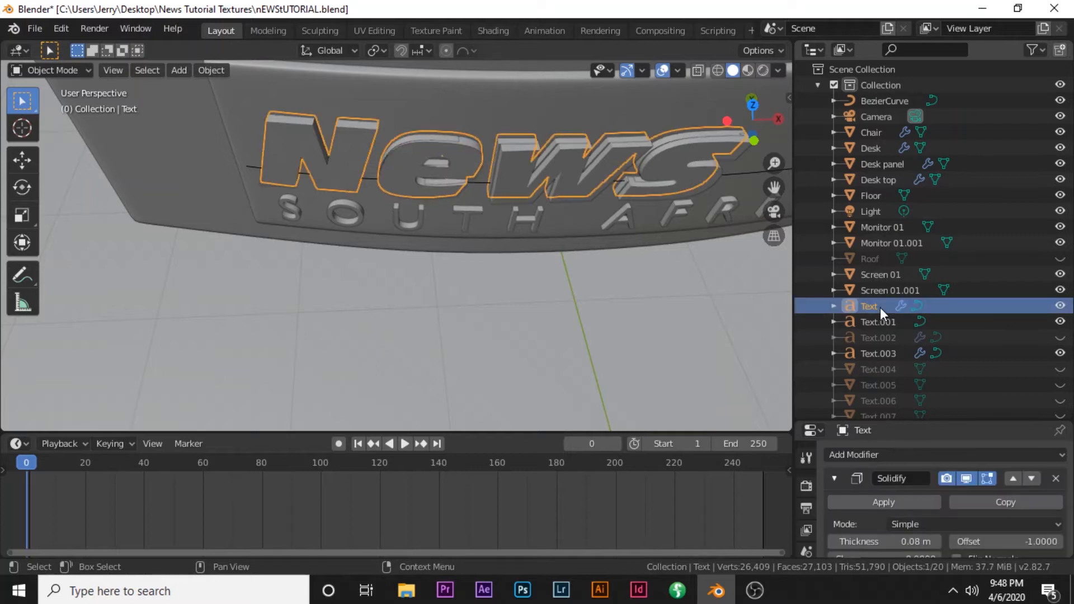
key(Delete)
middle_drag(562, 307, 428, 184)
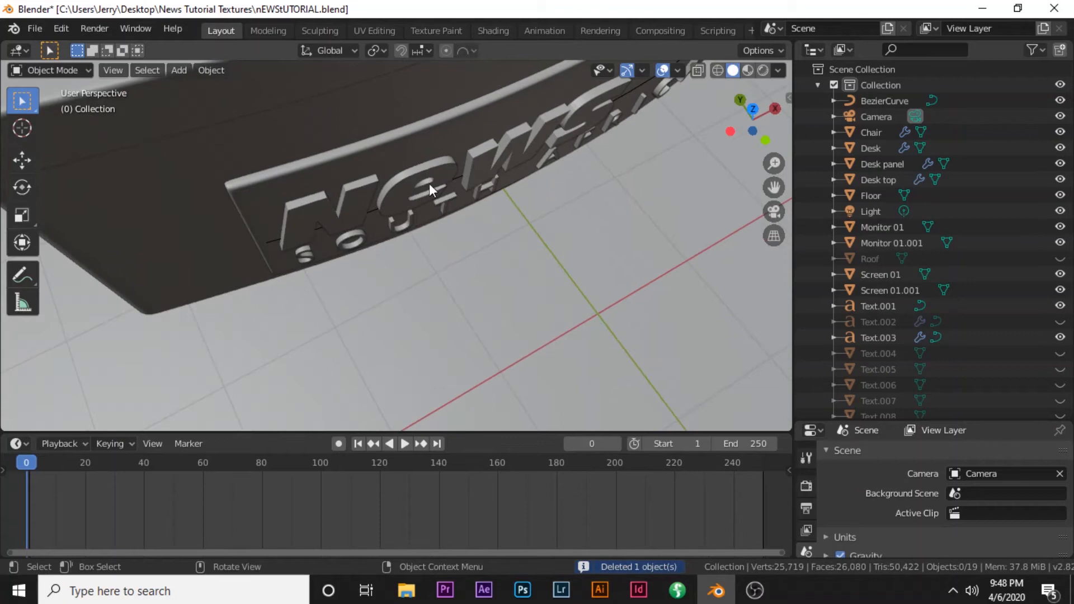
middle_drag(491, 154, 408, 127)
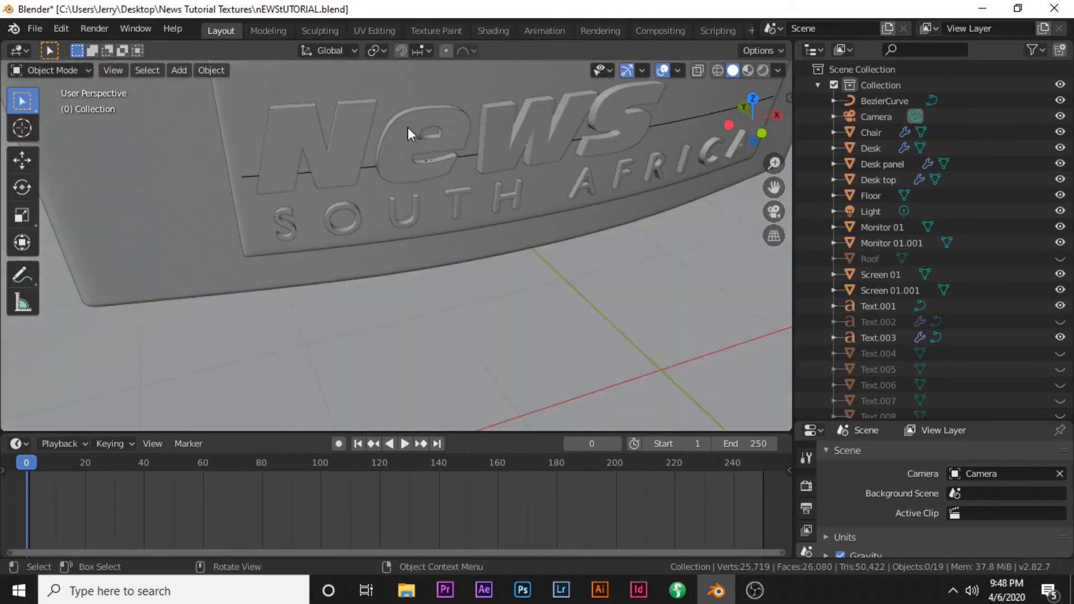
Delete the separated N and the e's front mesh, restoring the floor if it gets removed by mistake
click(343, 158)
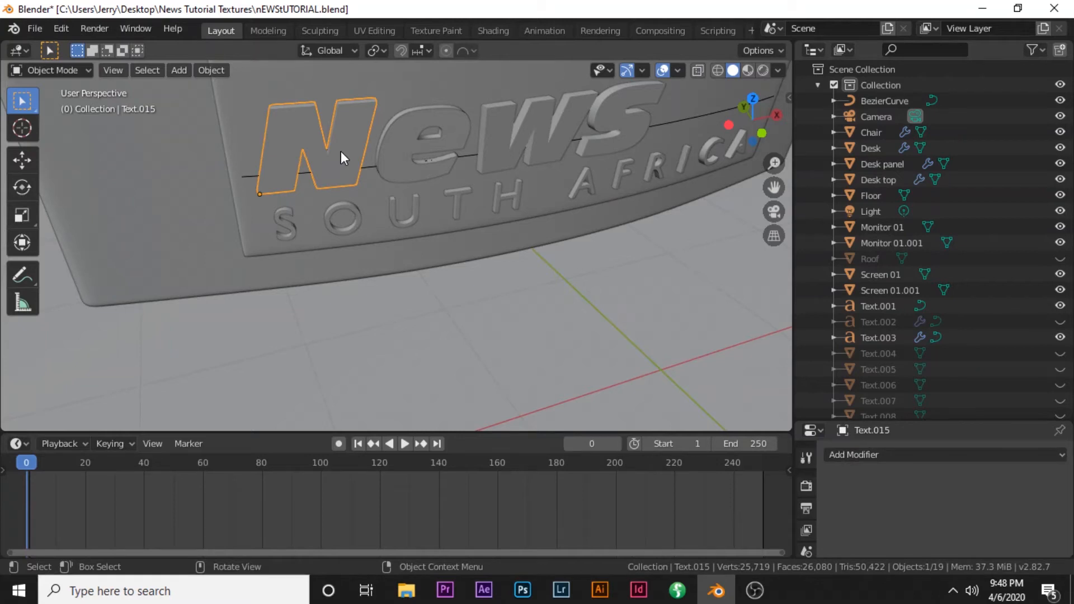
key(Delete)
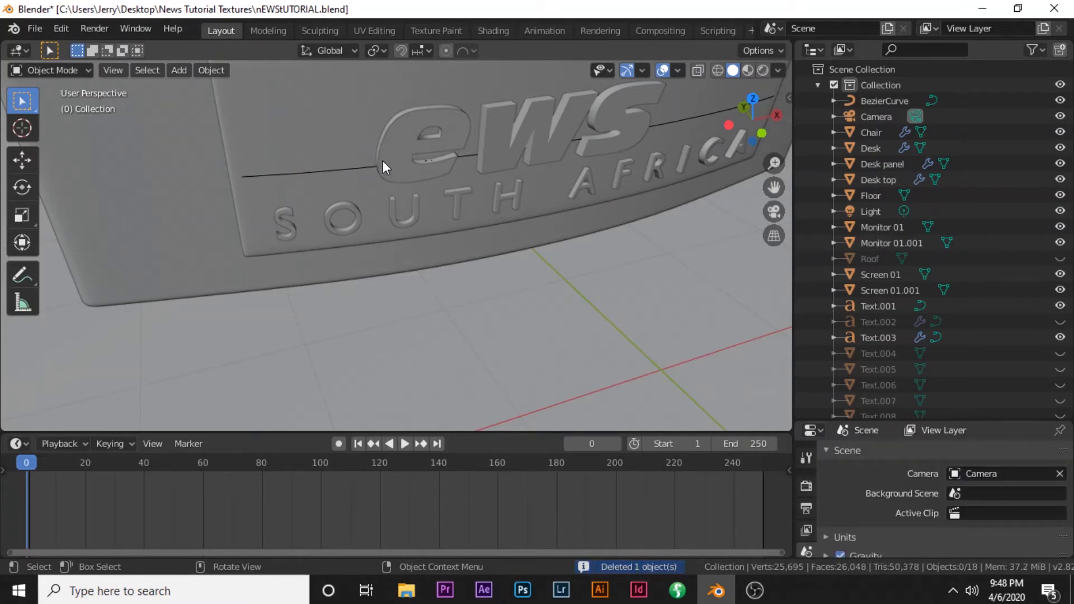
key(Delete)
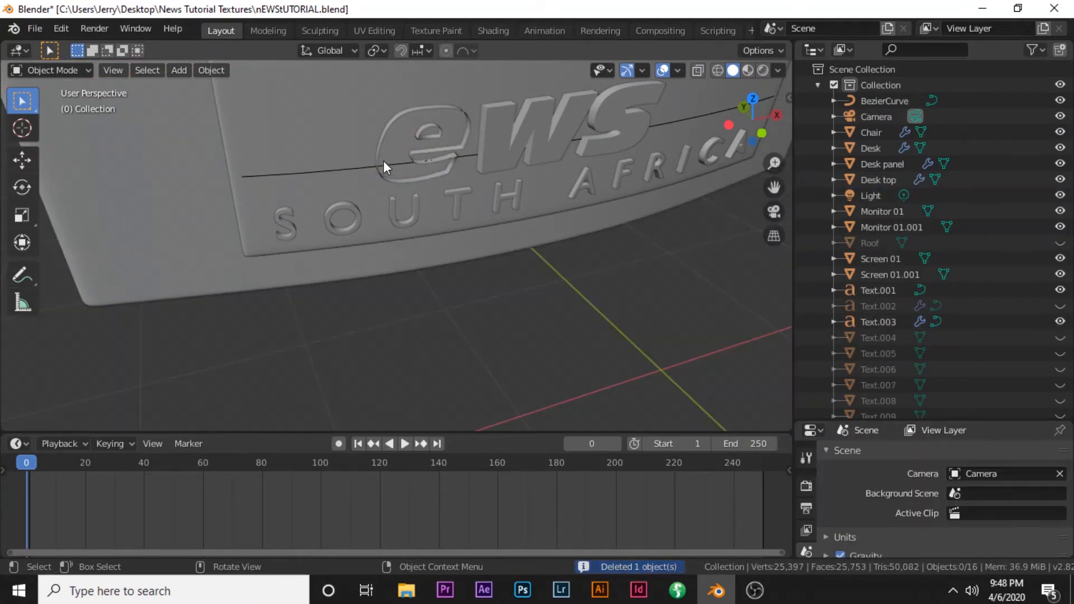
key(ctrl+z)
middle_drag(445, 167, 462, 182)
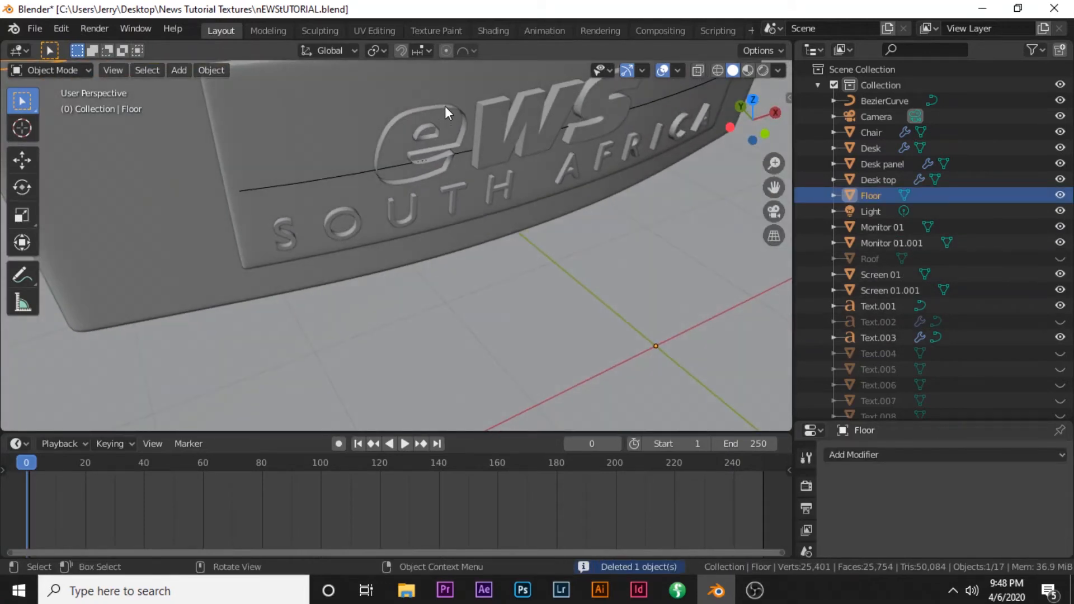
Delete the leftover News pieces: the e's outer sides, its inner opening sides and the ws letters
click(446, 112)
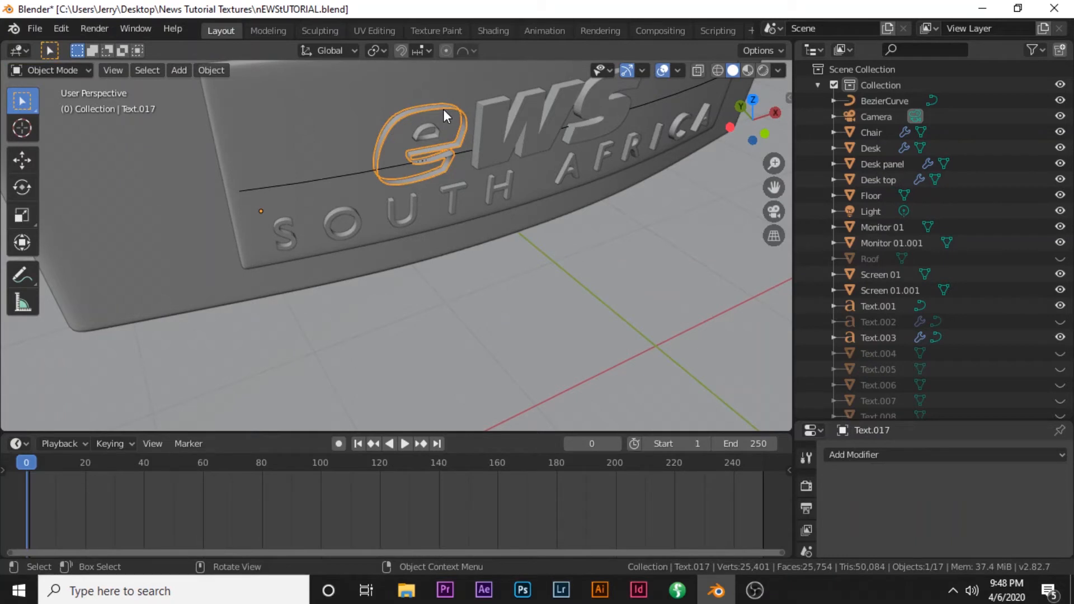
key(x)
click(443, 110)
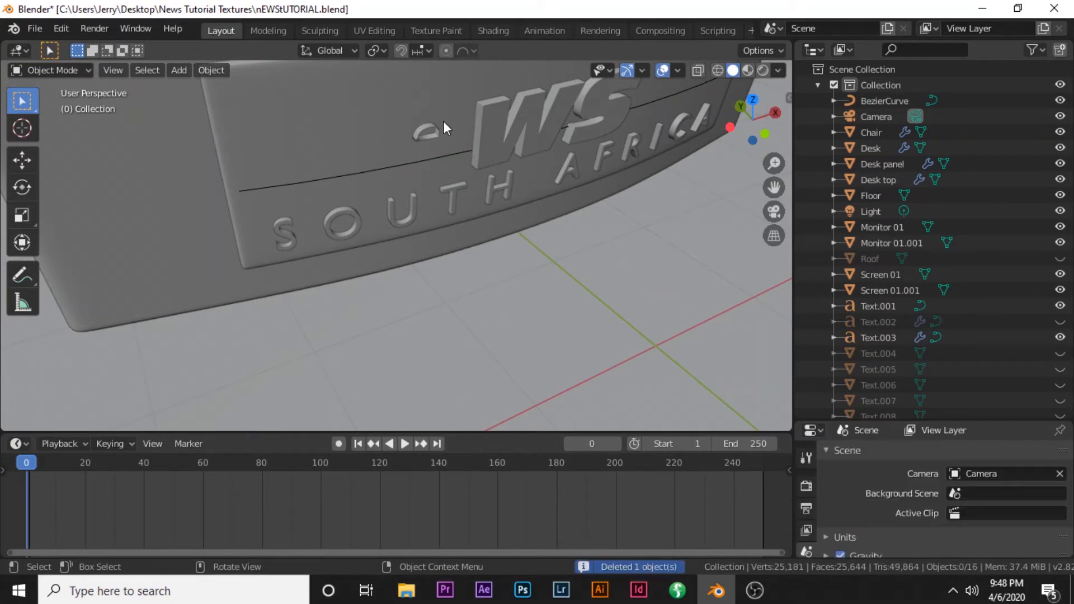
click(435, 129)
key(x)
click(437, 130)
click(489, 136)
key(x)
click(489, 138)
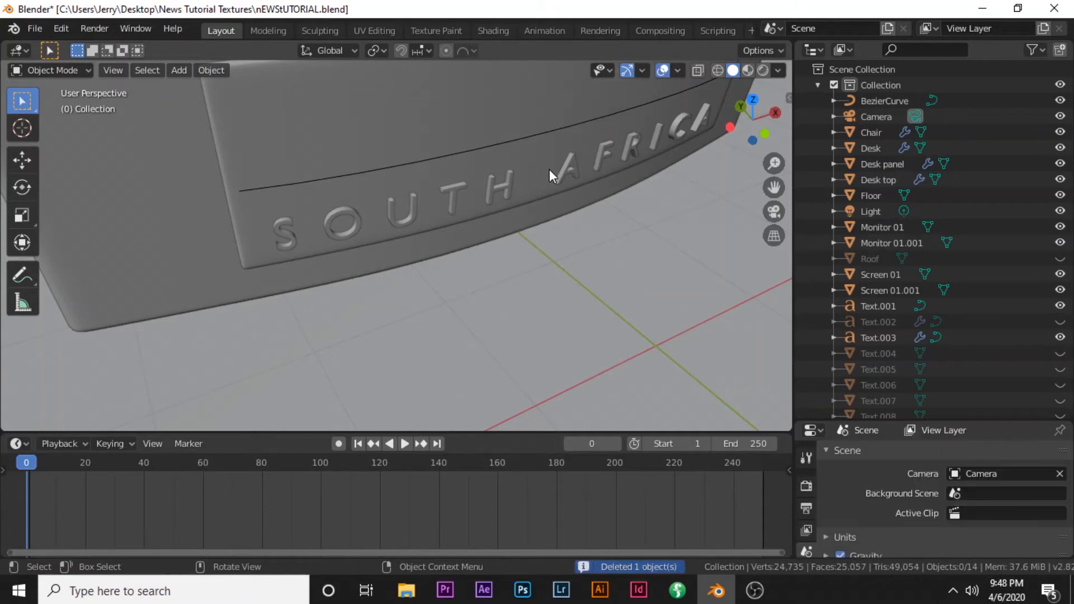
Unhide the ZA text object Text.002 and delete it from the desk panel
scroll(549, 170, down, 2)
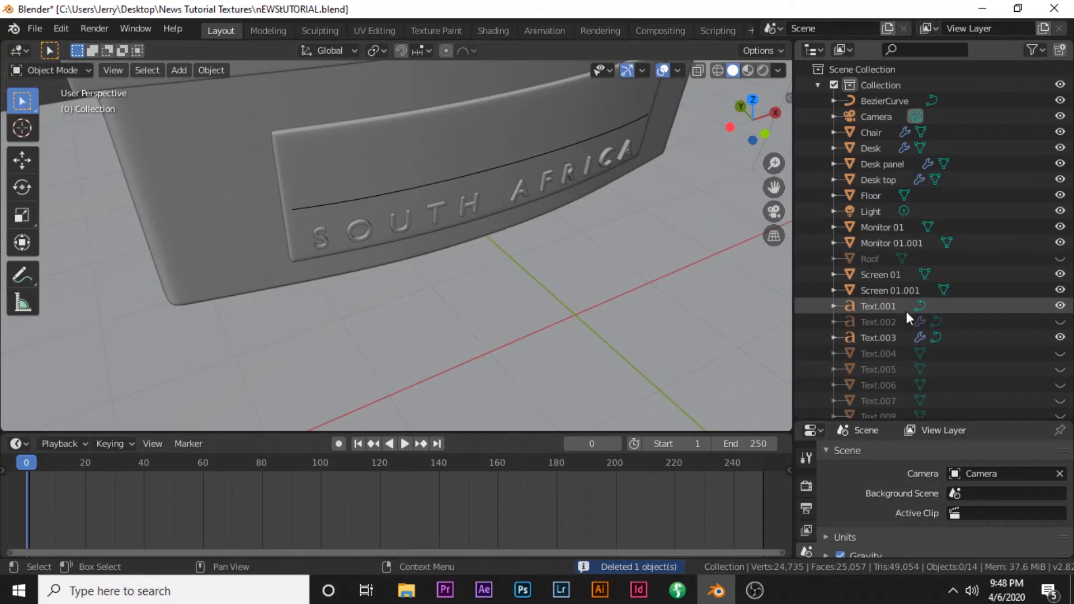
click(1060, 322)
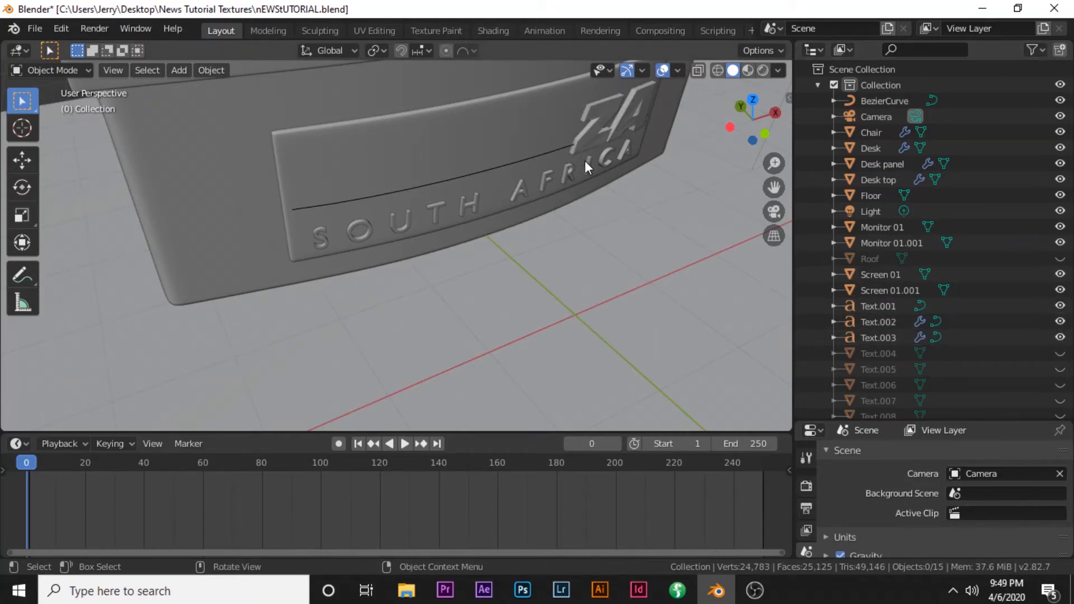
click(596, 133)
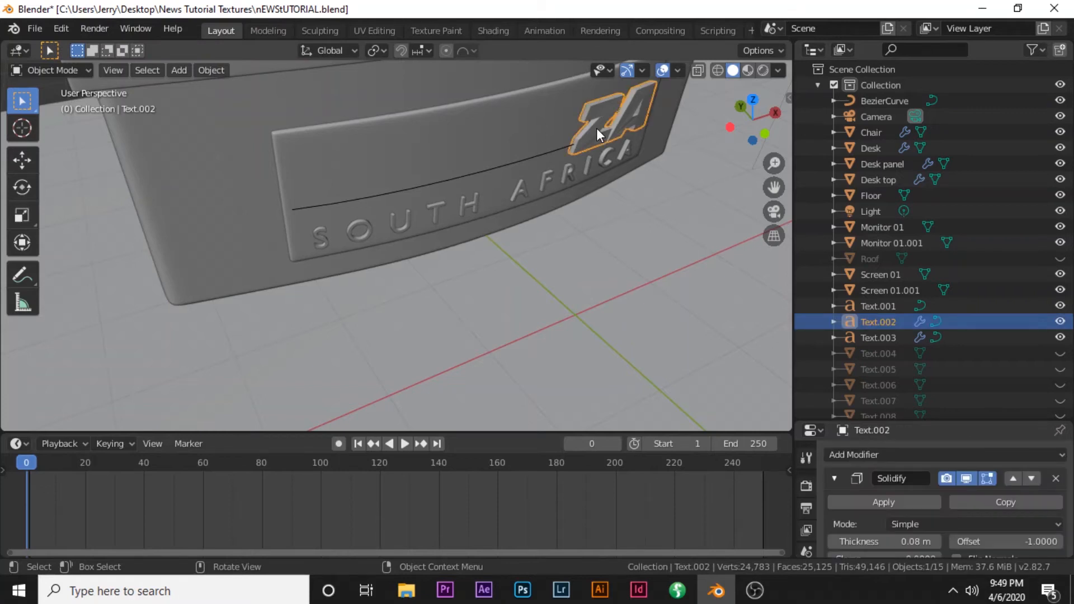
key(Delete)
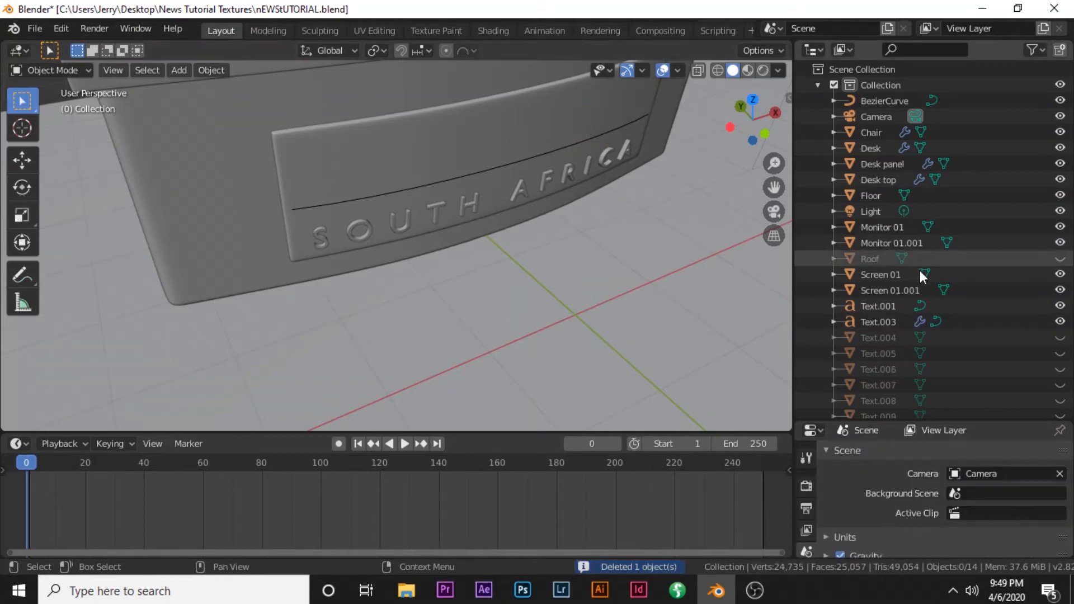
Unhide the prepared letter meshes Text.004 through Text.013 and the Walls object
click(880, 307)
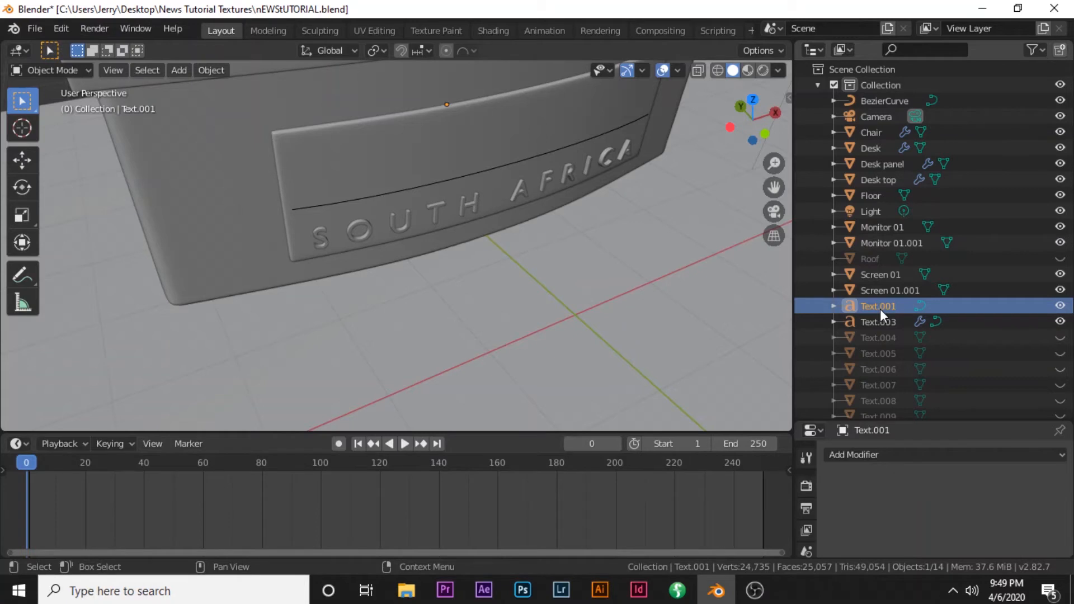
click(892, 322)
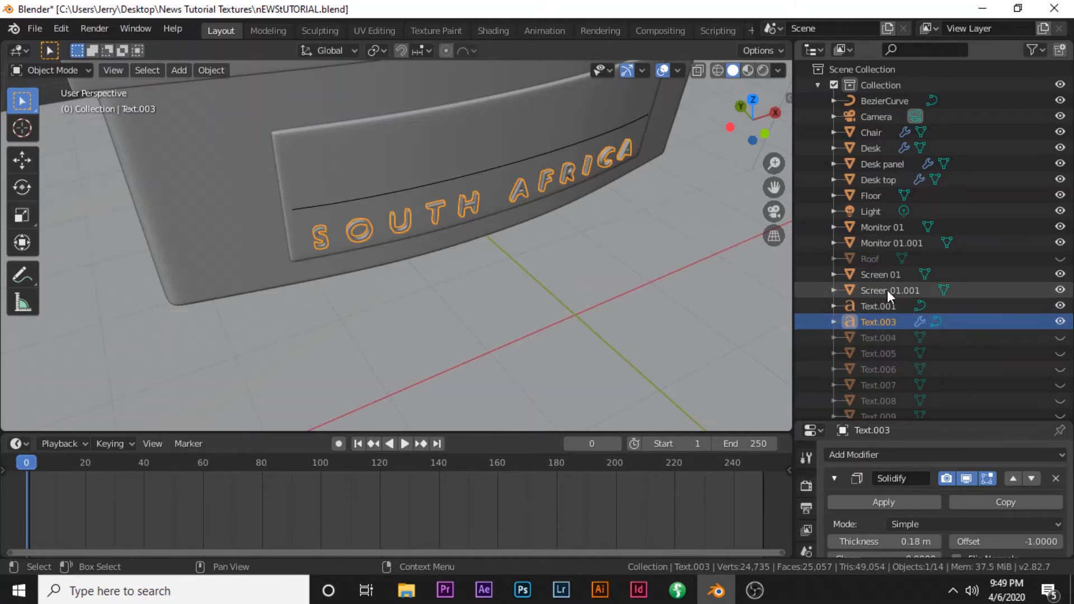
scroll(895, 291, down, 2)
scroll(880, 317, down, 4)
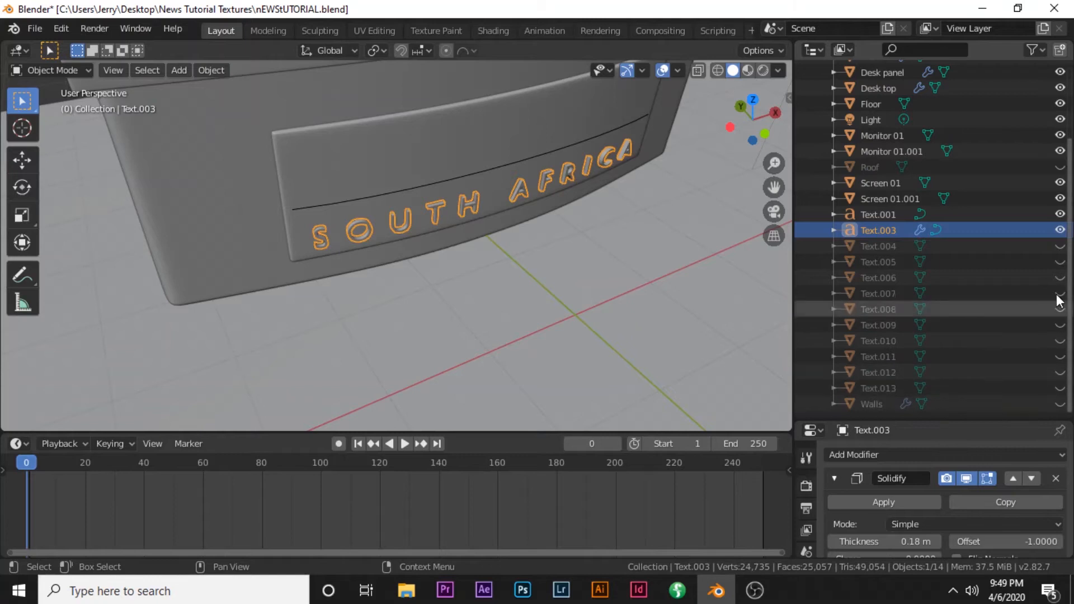
click(1060, 247)
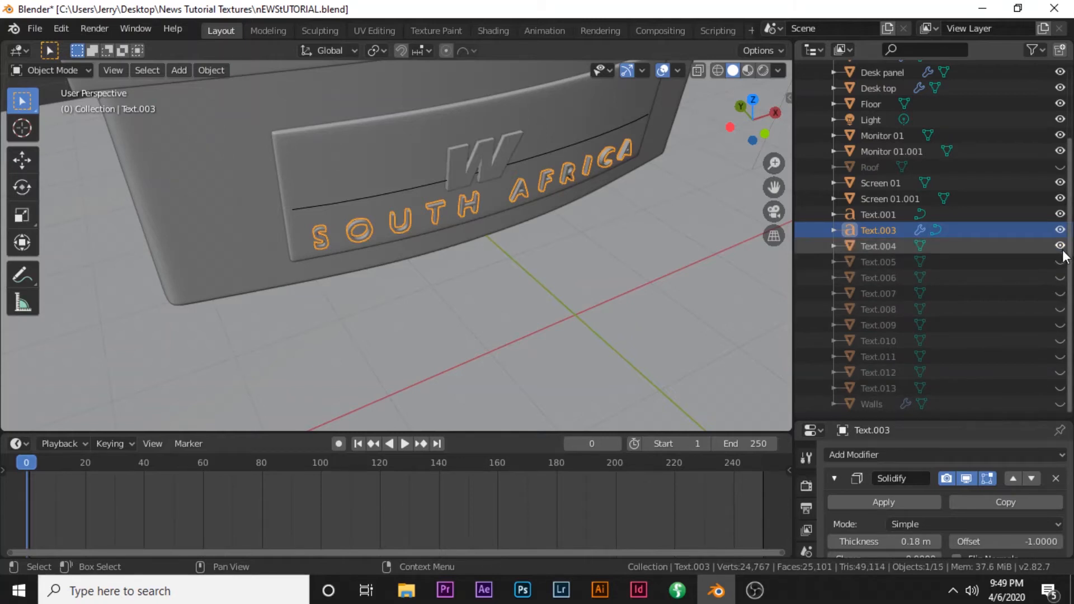
click(1061, 261)
click(1060, 278)
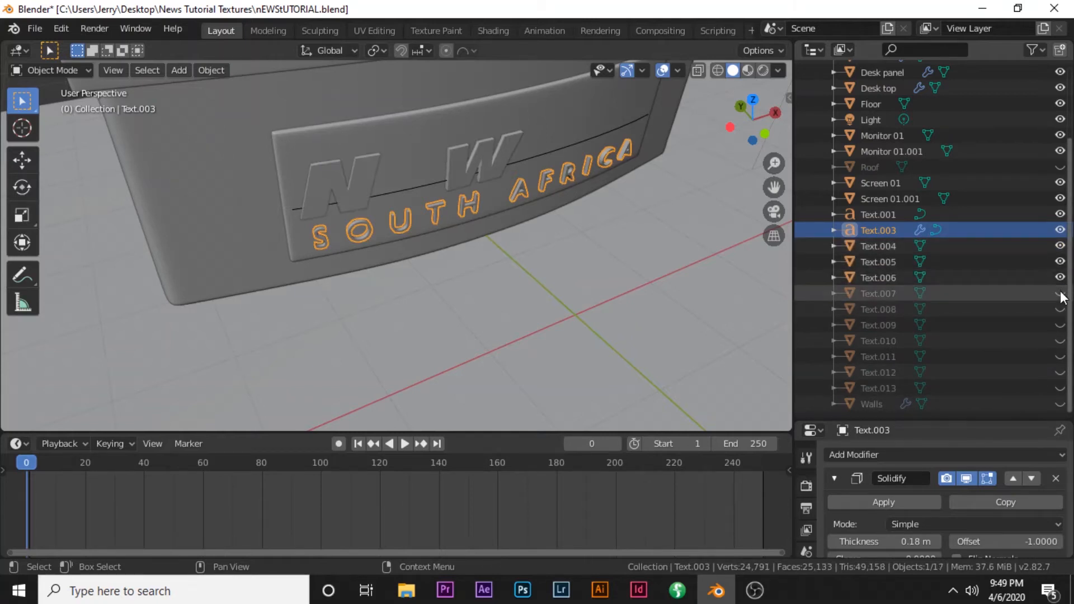
click(1060, 293)
click(1060, 310)
click(1060, 325)
click(1060, 341)
click(1061, 357)
click(1060, 372)
click(1060, 389)
click(1061, 404)
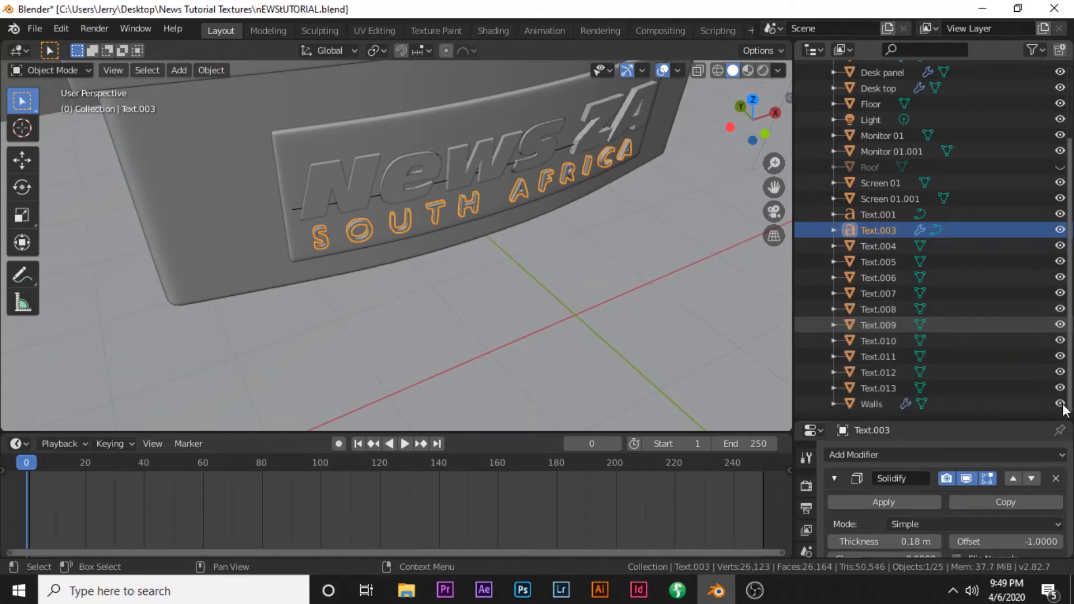
Examine the News ZA lettering on the curved desk panel up close and from farther back
middle_drag(659, 215, 499, 126)
click(657, 210)
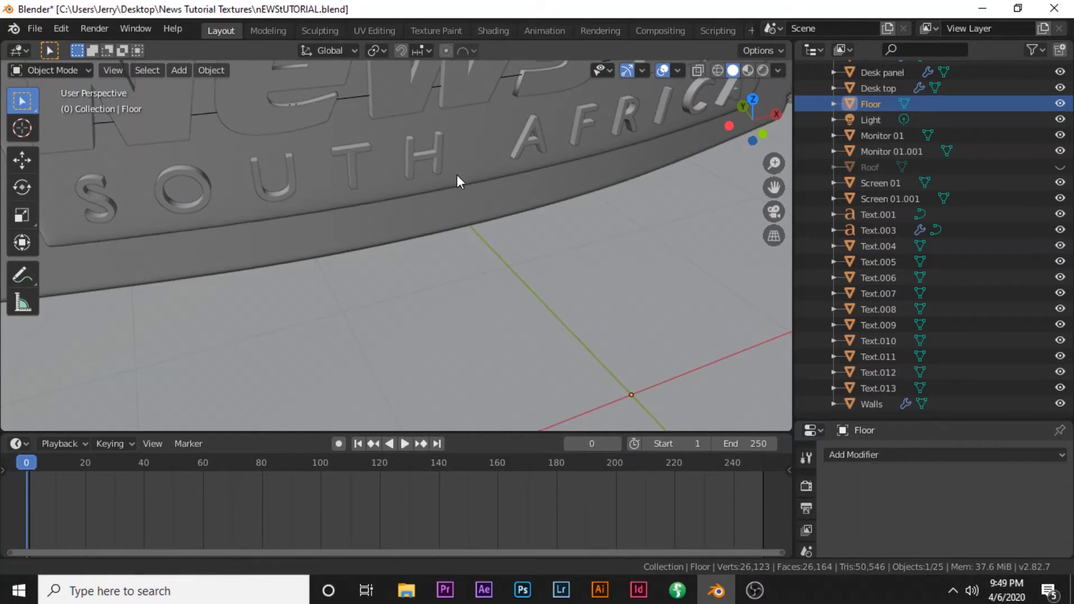
shift+middle_drag(457, 175, 519, 308)
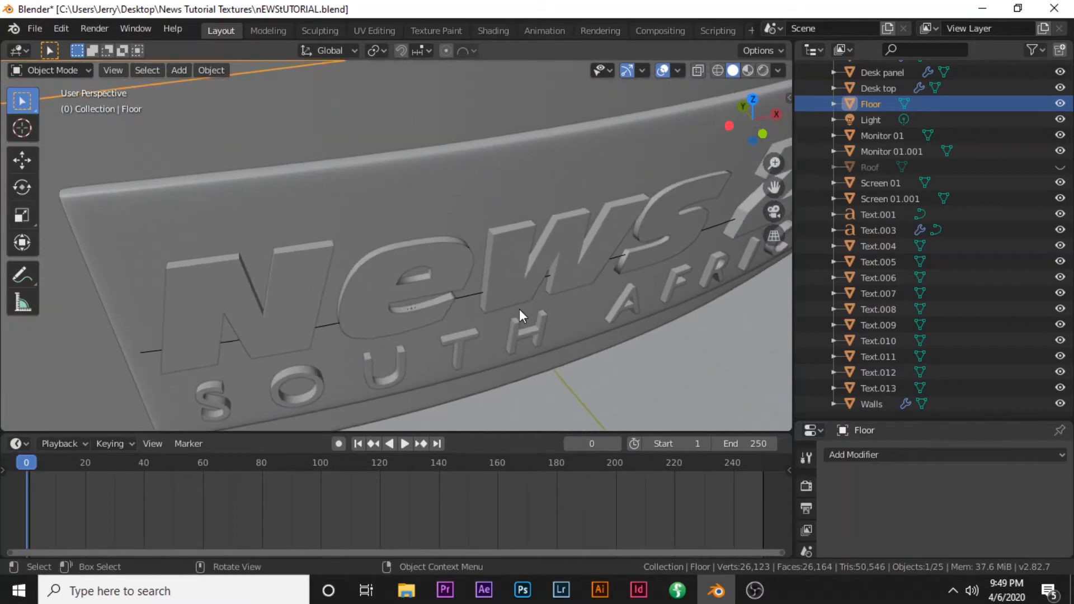
scroll(520, 309, up, 5)
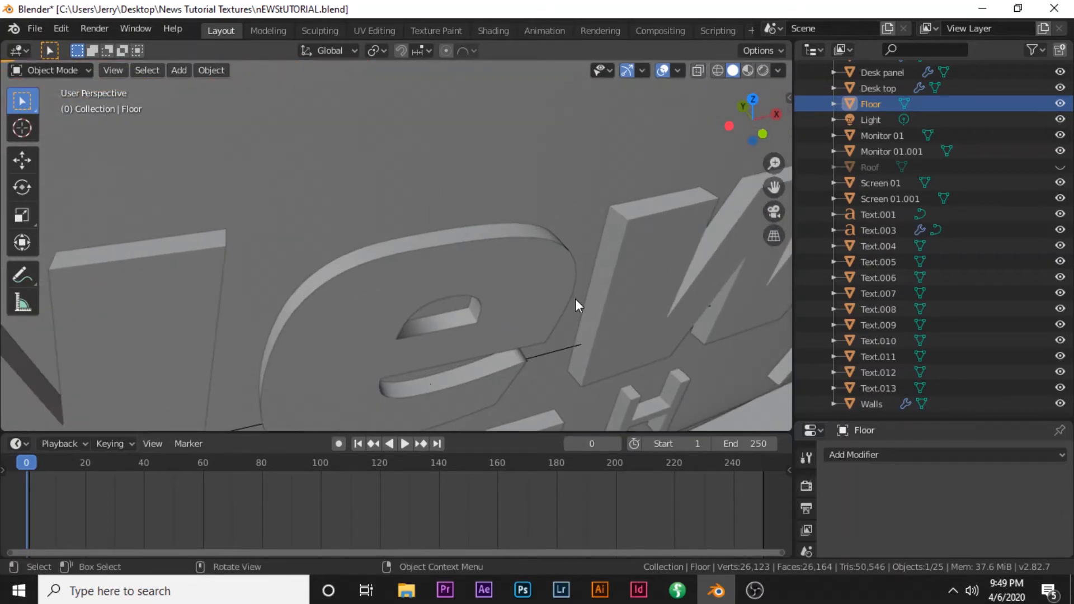
scroll(576, 299, down, 6)
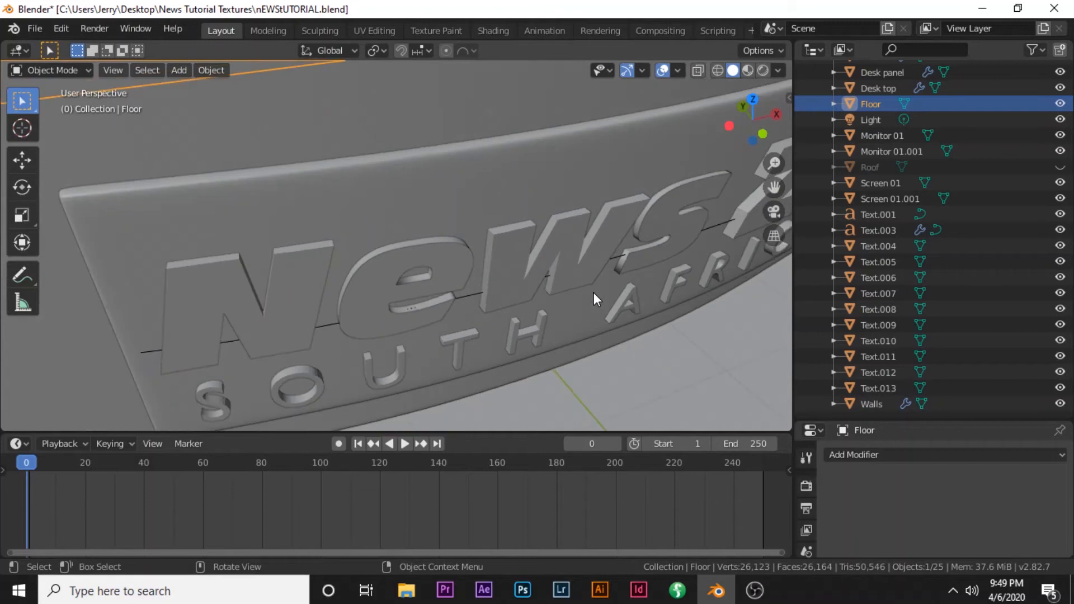
scroll(594, 293, down, 2)
scroll(526, 288, down, 2)
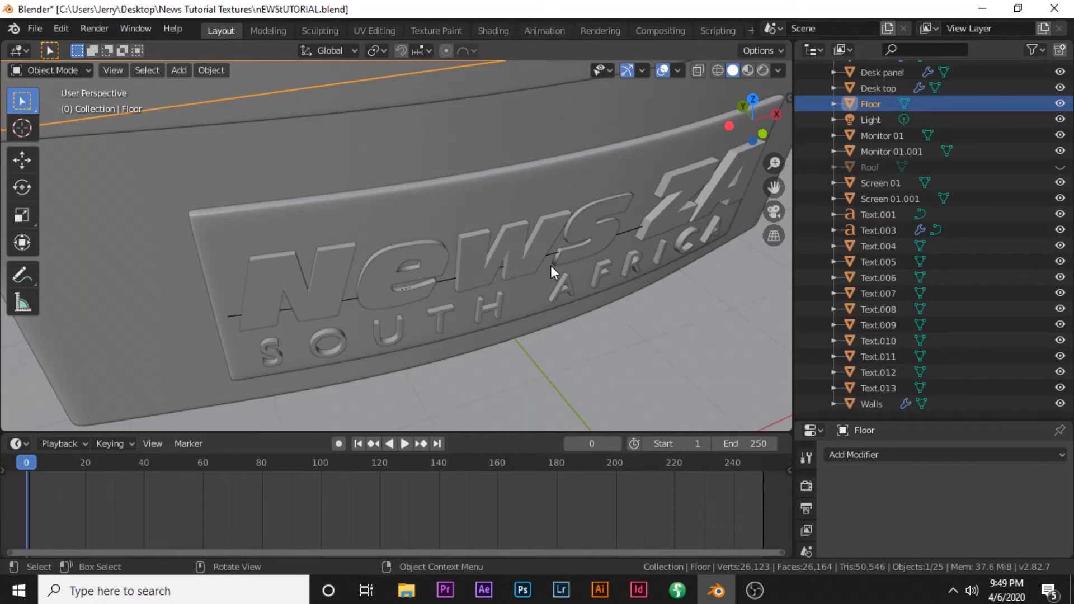
Examine the news desk and the whole studio room from farther back and from above
scroll(550, 266, down, 5)
scroll(551, 265, down, 2)
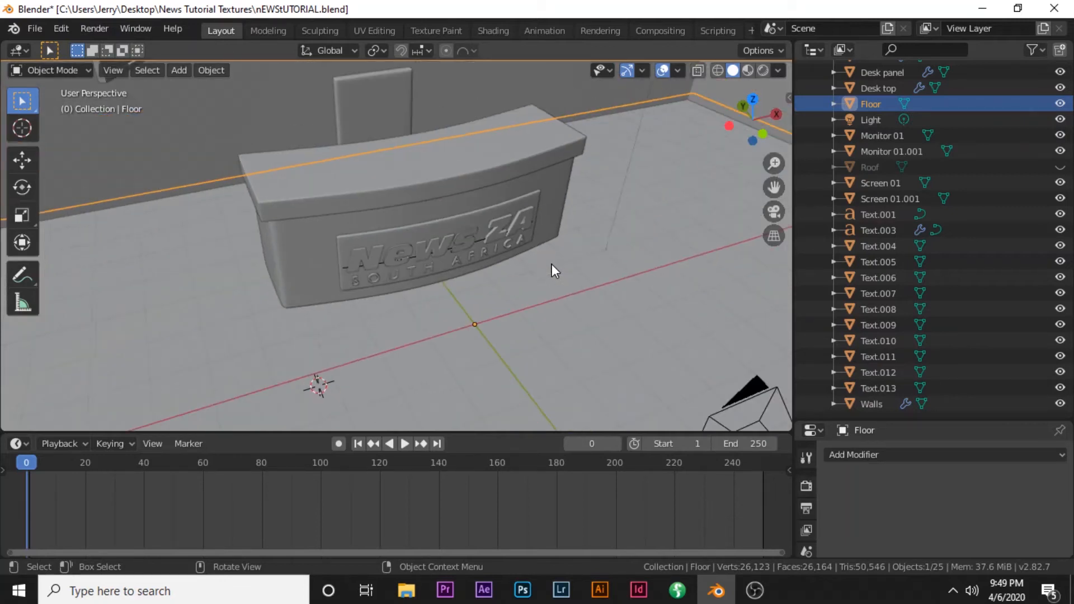
scroll(536, 266, down, 4)
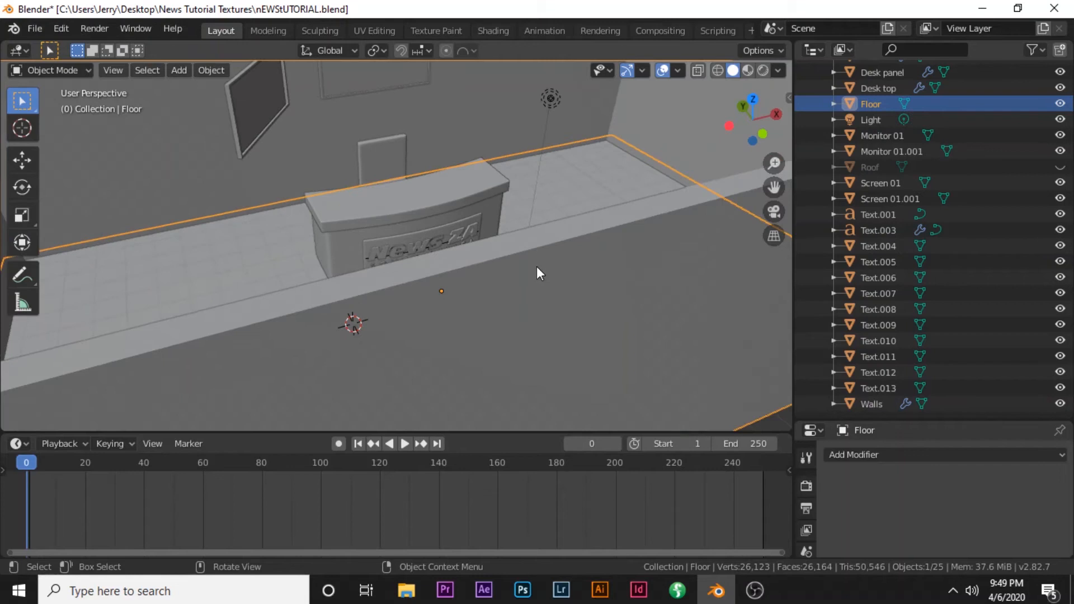
scroll(536, 267, down, 3)
middle_drag(536, 266, 570, 277)
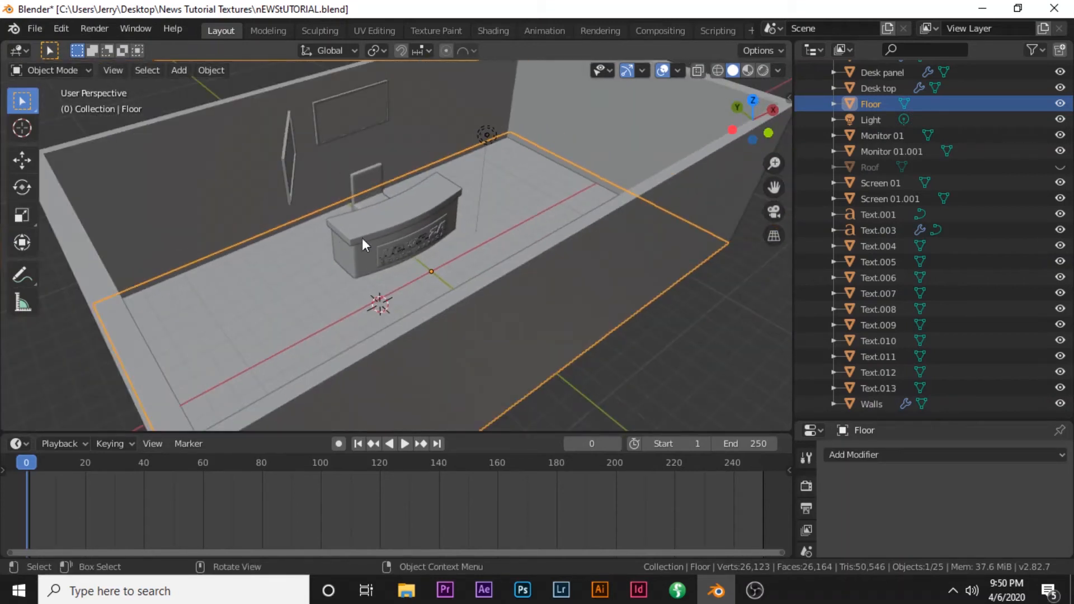
scroll(482, 225, down, 1)
middle_drag(482, 225, 486, 237)
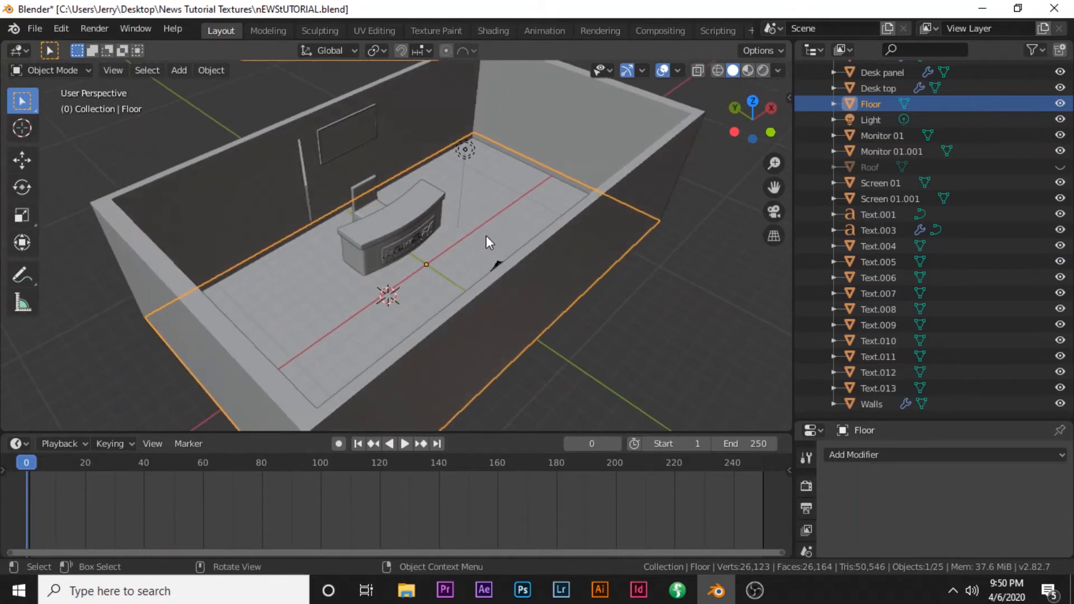
scroll(486, 237, up, 4)
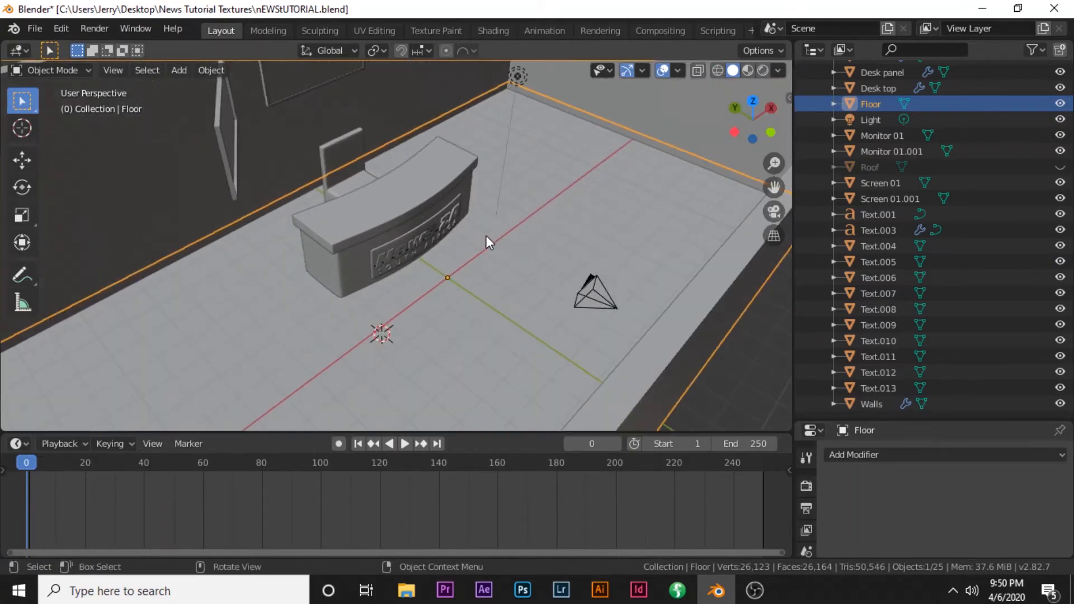
scroll(485, 236, down, 2)
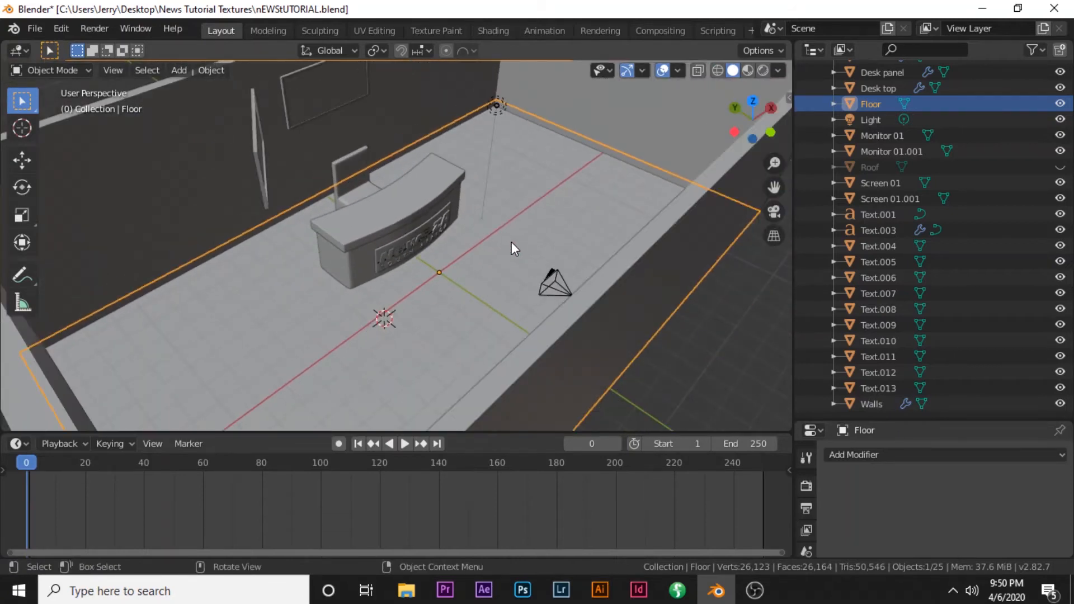
Unwrap the Floor's face in the top view
key(KP_7)
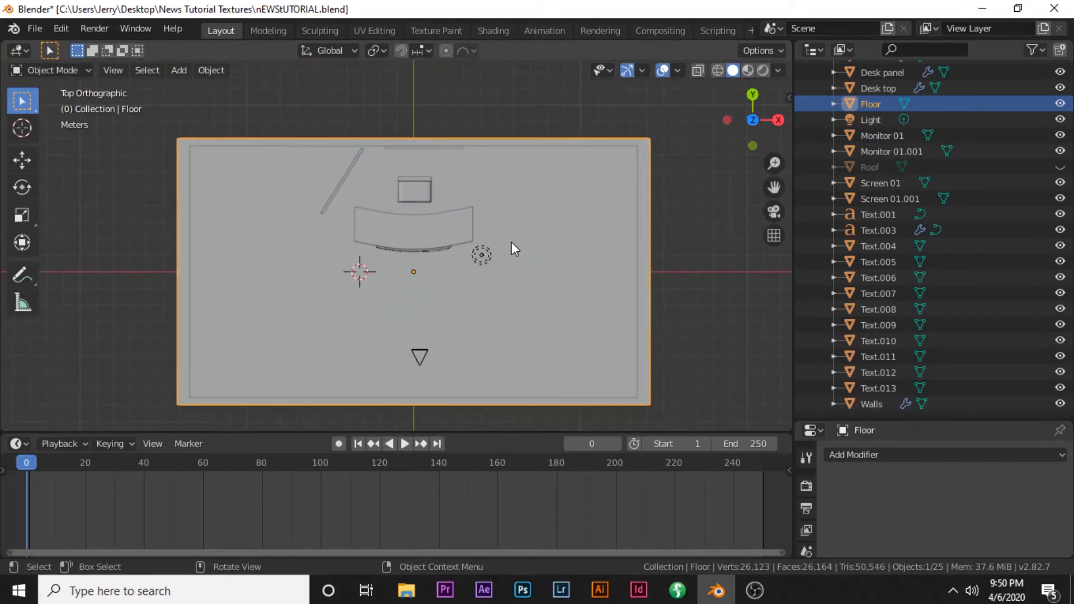
scroll(535, 252, down, 2)
key(Tab)
middle_drag(535, 251, 540, 286)
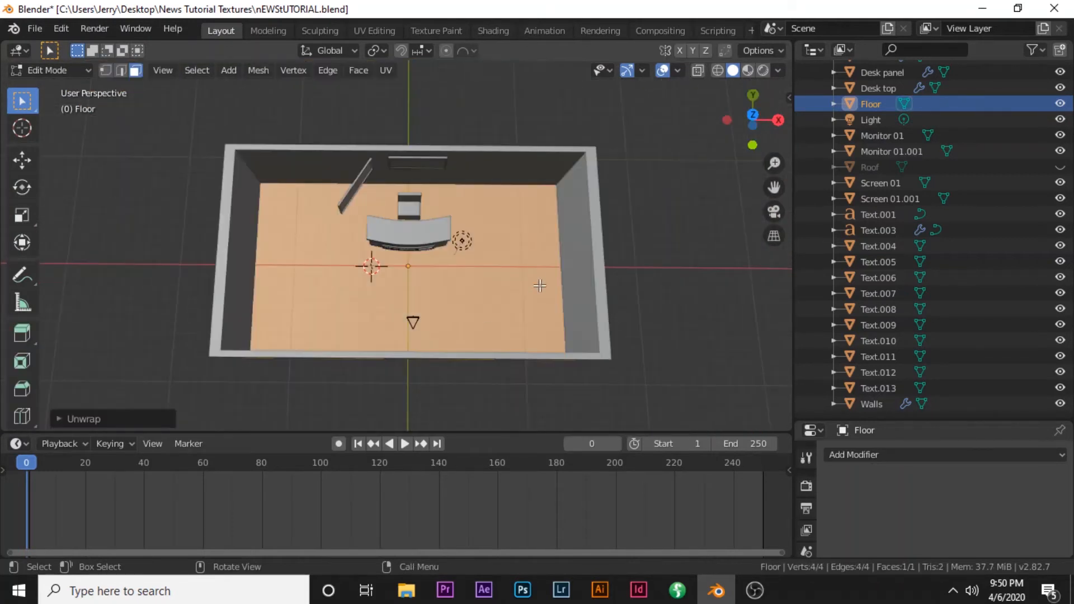
scroll(540, 286, up, 1)
scroll(540, 288, down, 1)
key(Tab)
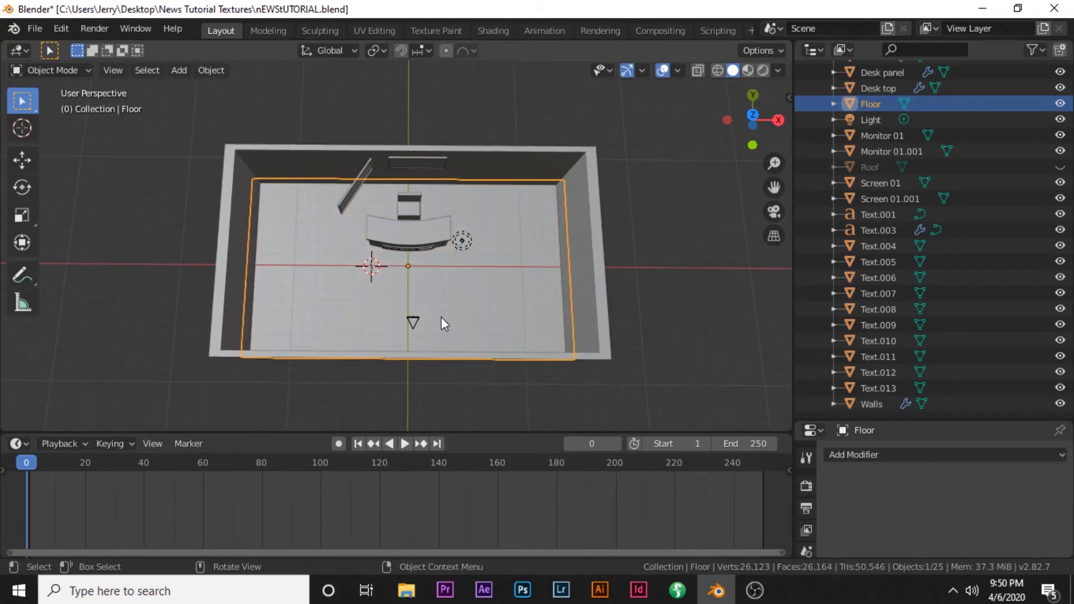
Apply the Floor object's scale and hide the viewport's tool shelf
key(ctrl)
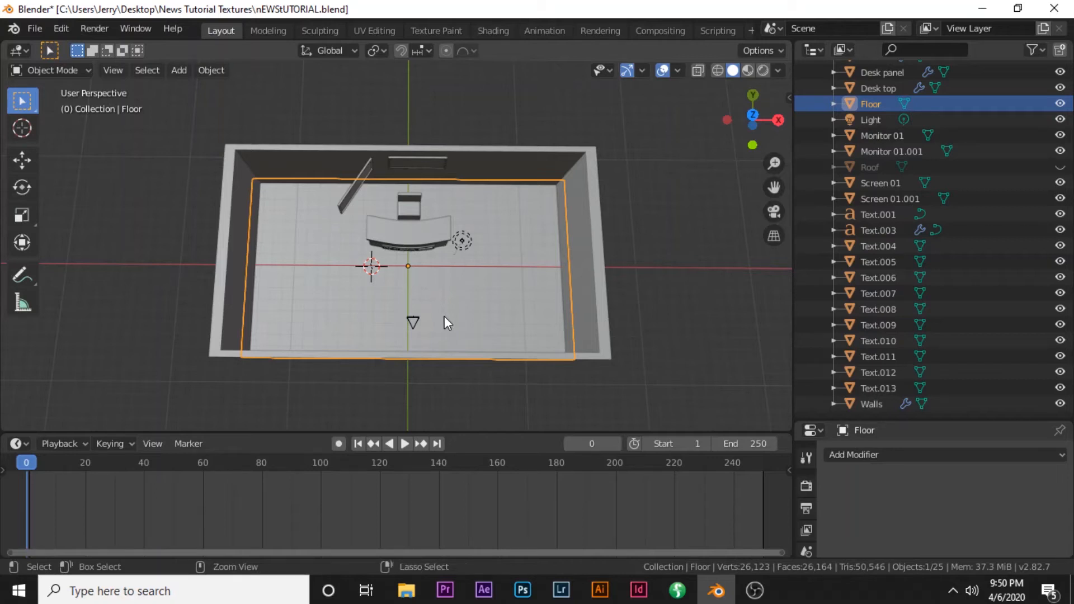
key(ctrl+a)
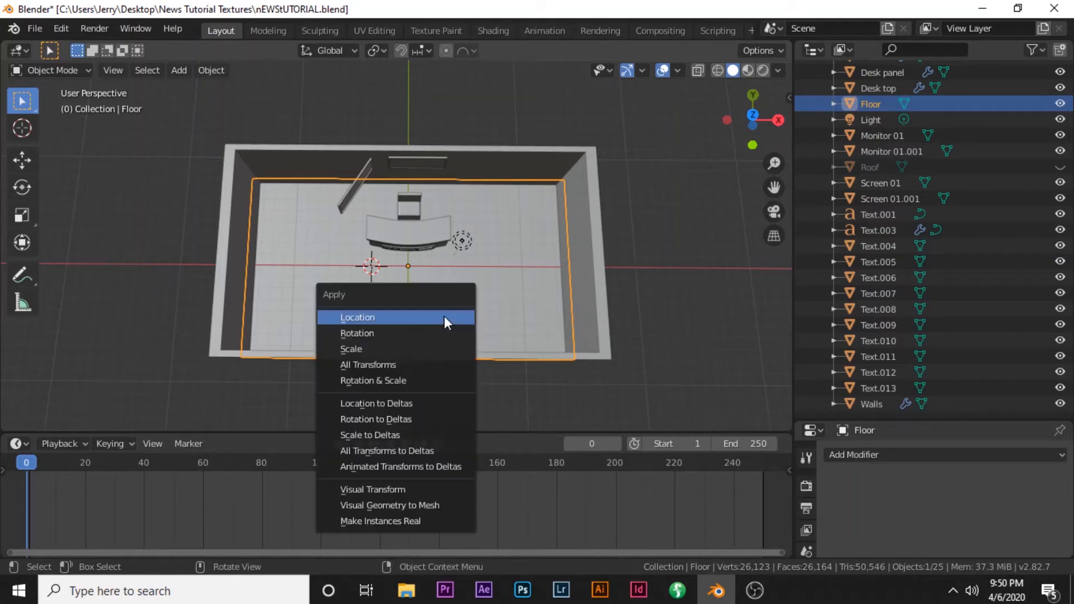
click(439, 348)
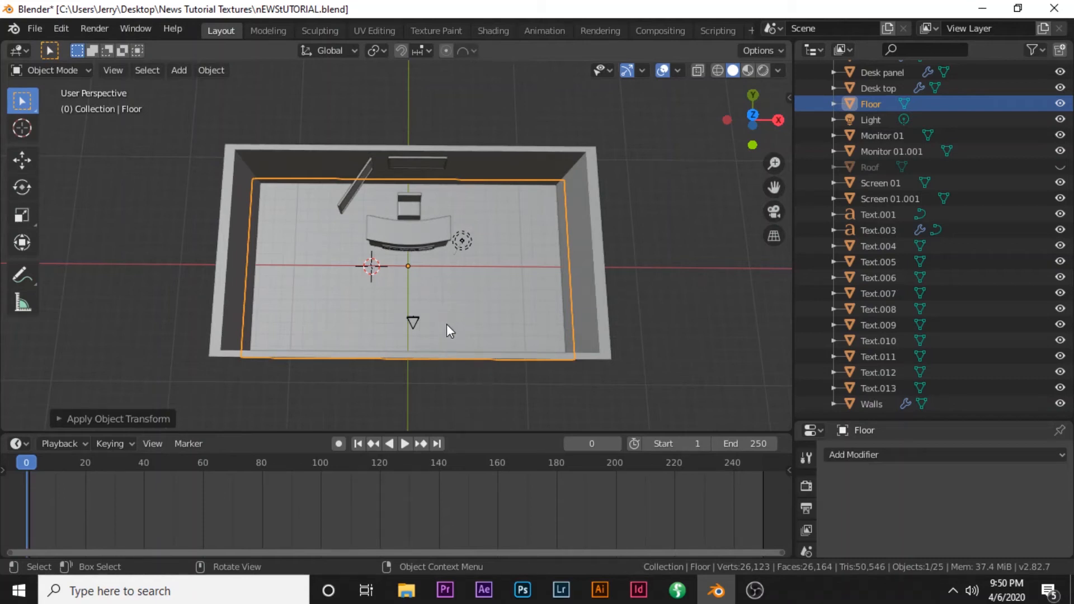
key(t)
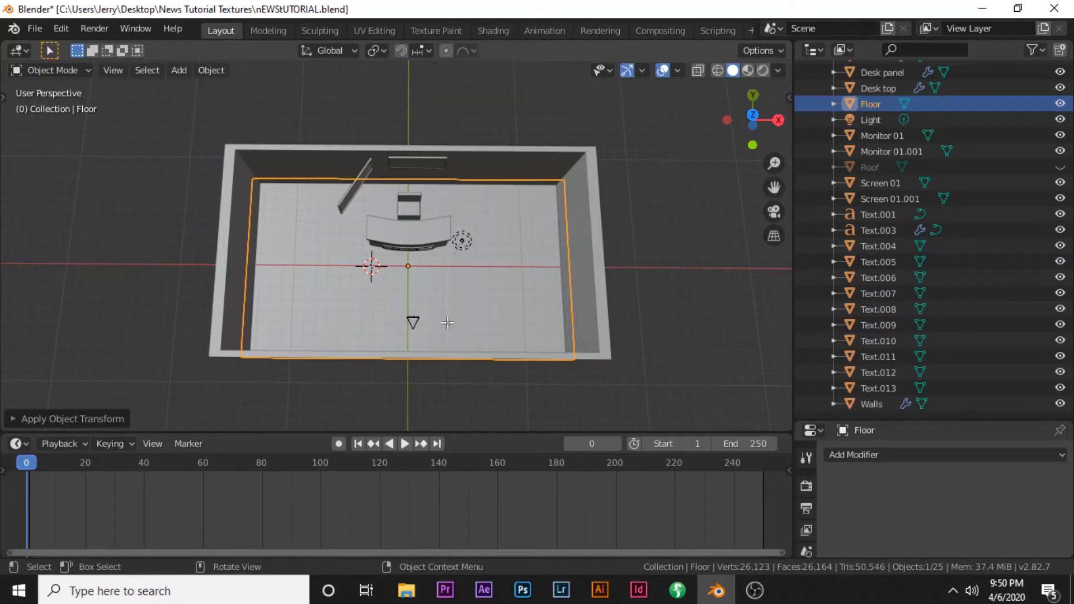
Unwrap the Floor's face again from the top view with the applied scale
key(Tab)
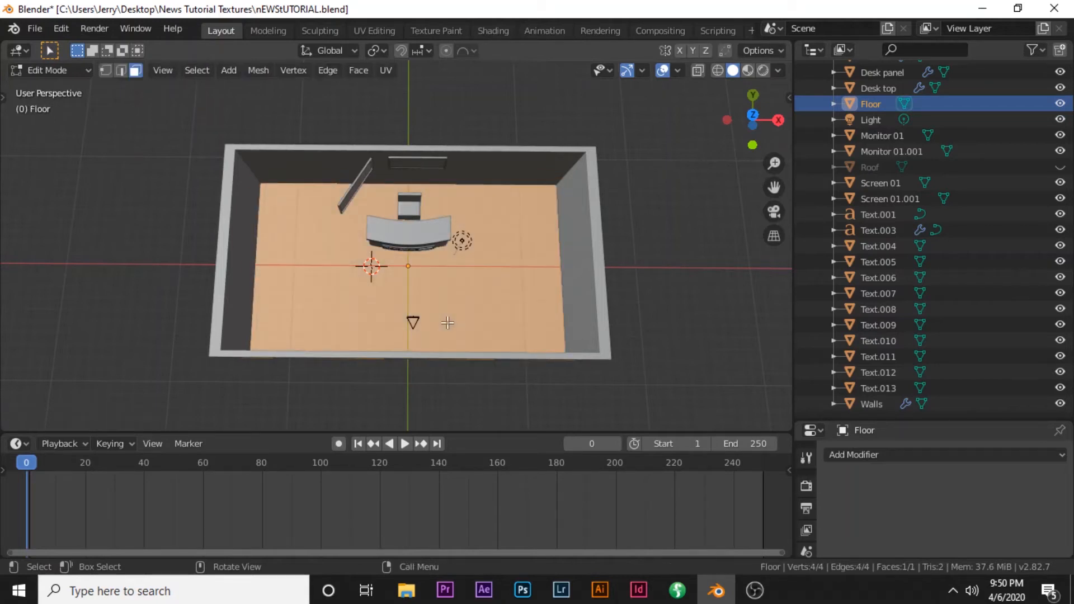
key(KP_7)
key(u)
click(447, 323)
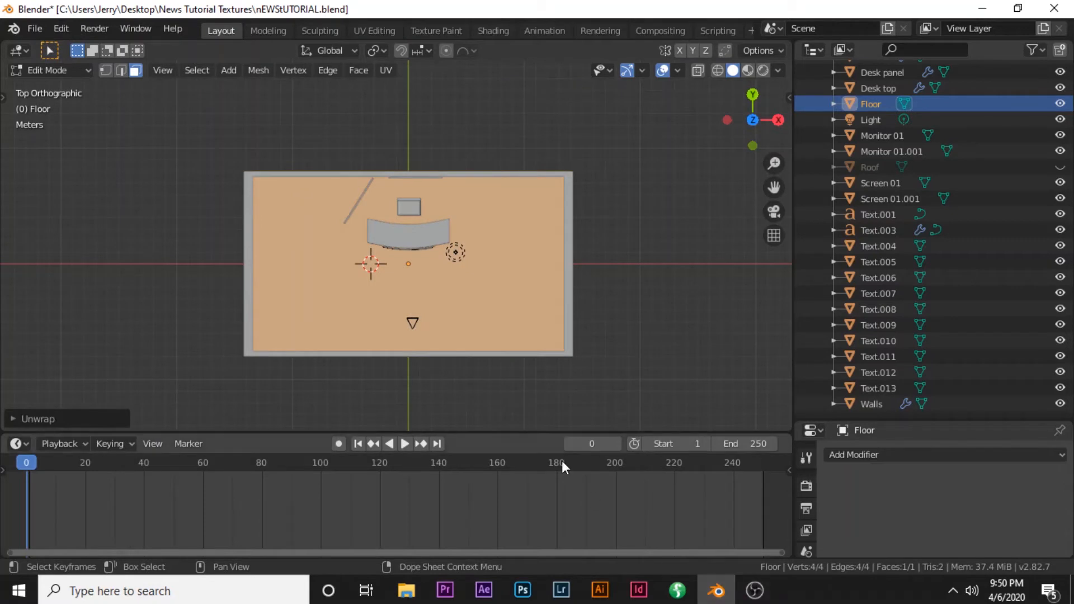
middle_drag(581, 386, 512, 438)
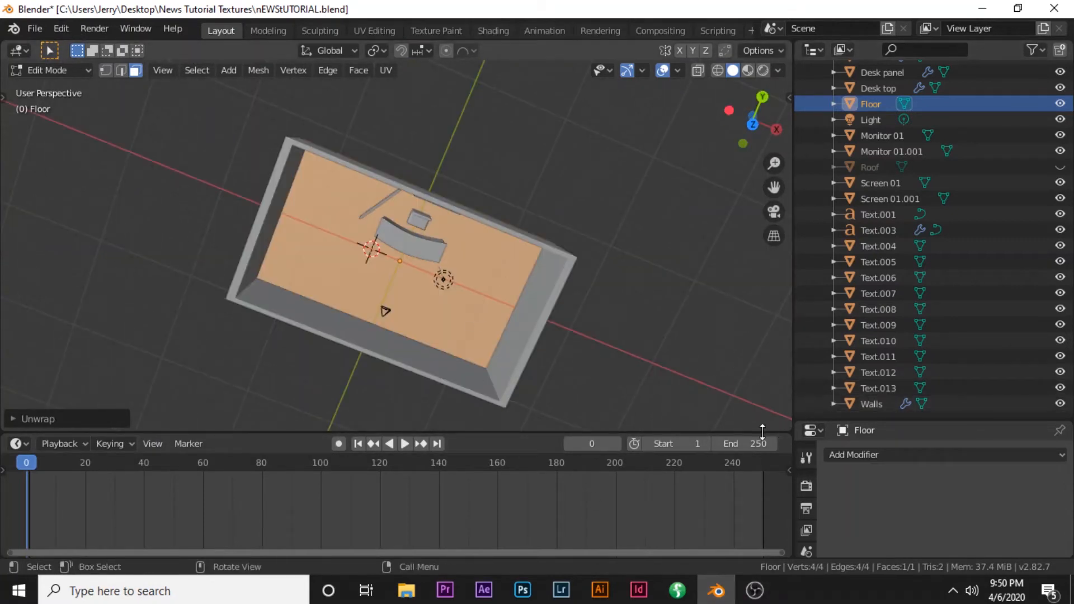
Switch to the Shading workspace and show the whole room in solid shading from the top view
scroll(582, 403, down, 1)
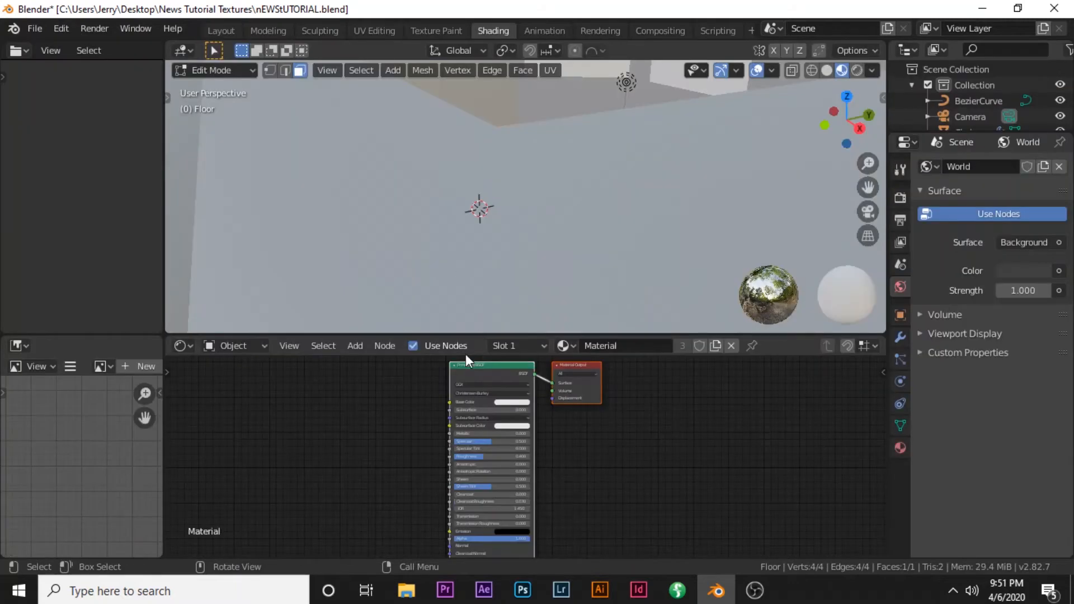
scroll(574, 219, down, 3)
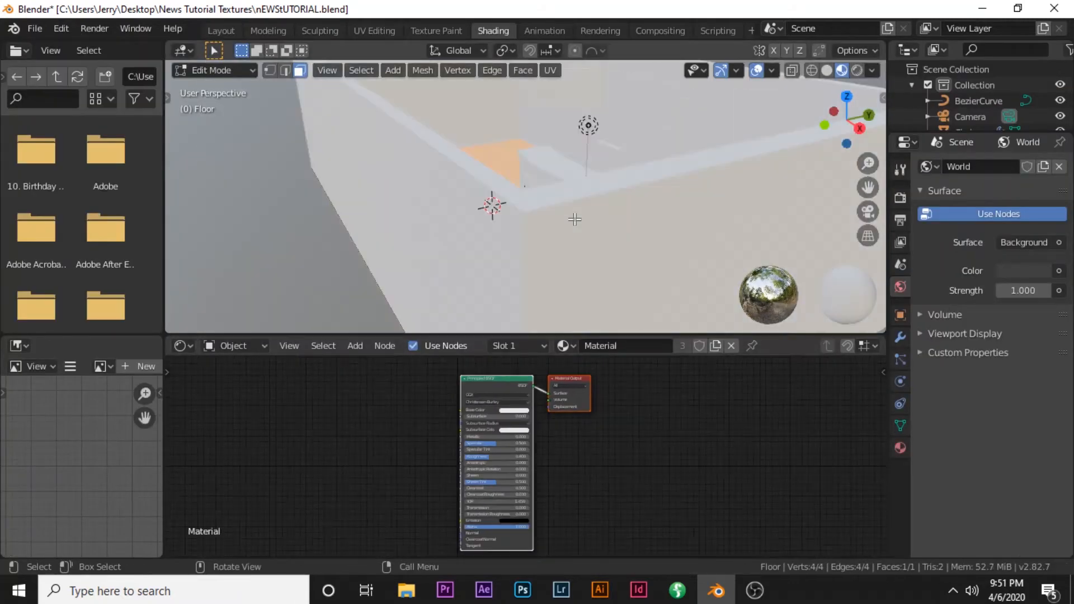
scroll(575, 219, down, 3)
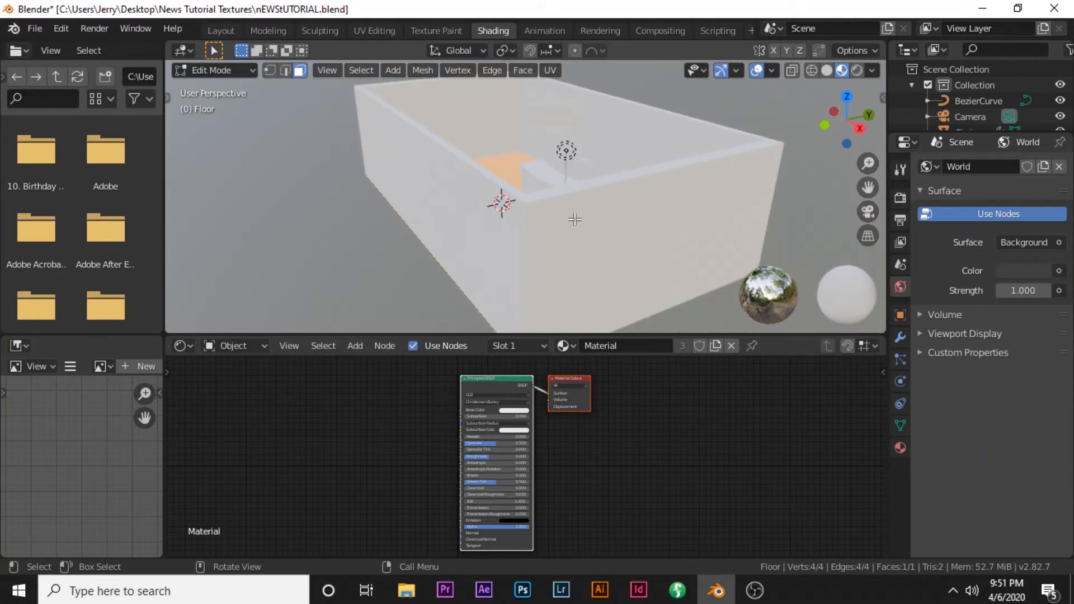
scroll(575, 219, down, 2)
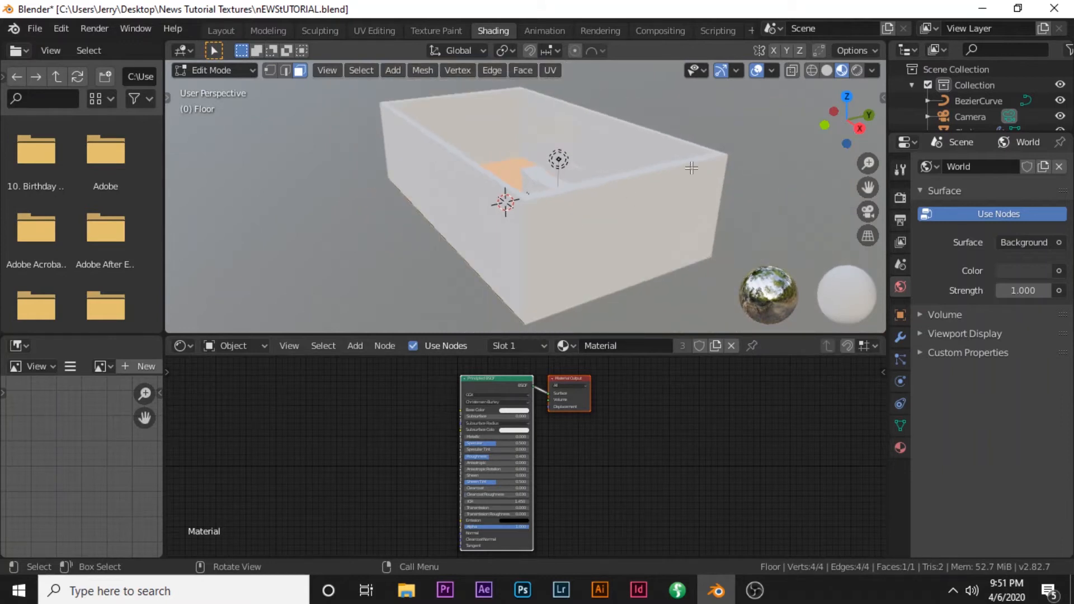
click(828, 70)
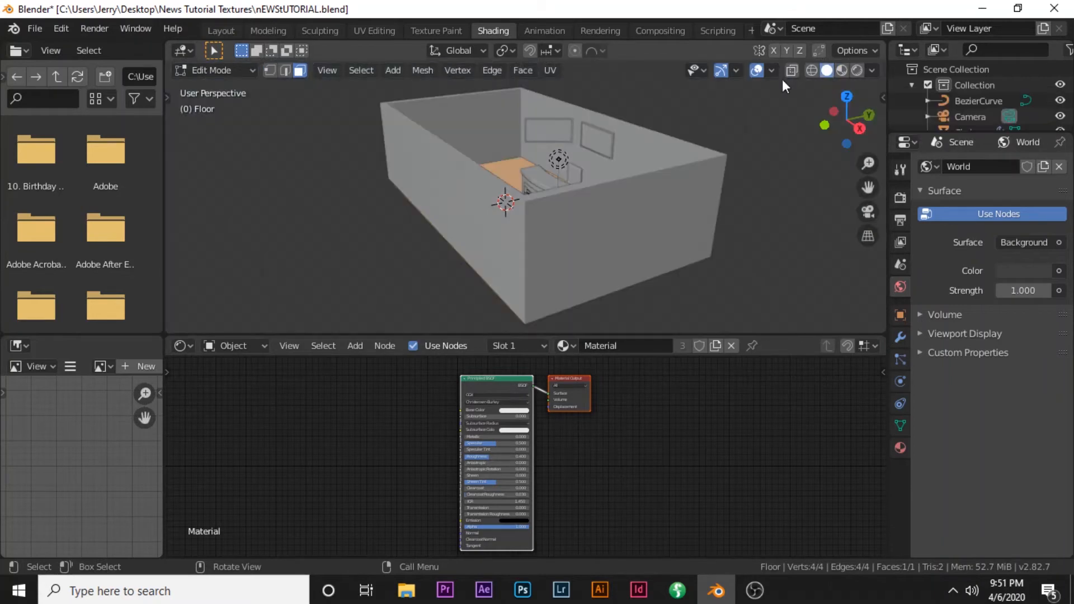
mouse_move(615, 166)
middle_down()
mouse_move(616, 211)
mouse_move(631, 220)
middle_up()
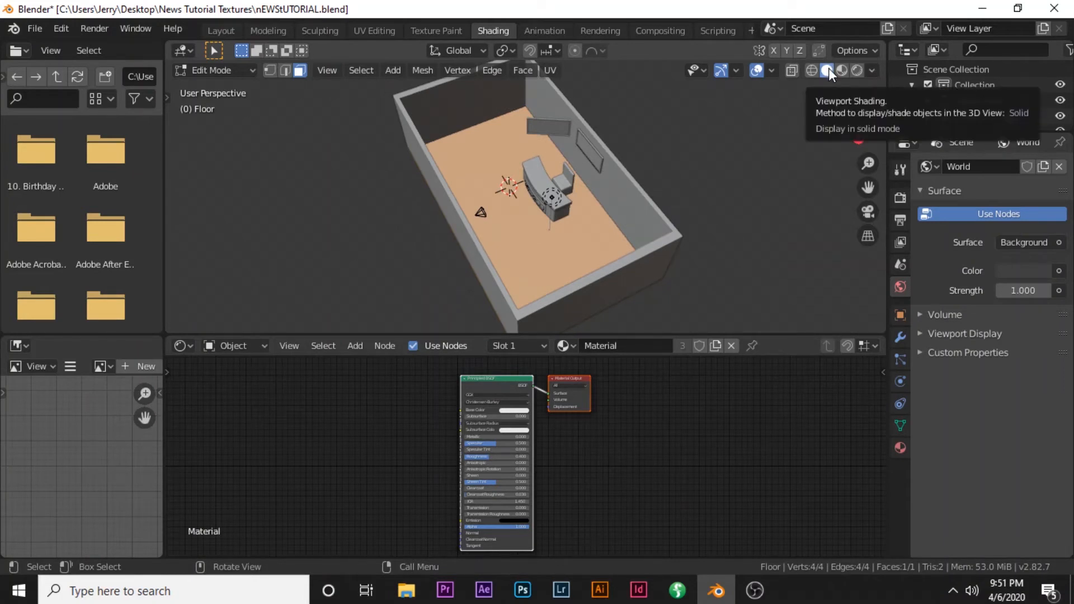
mouse_move(509, 242)
middle_down()
mouse_move(624, 240)
mouse_move(589, 233)
middle_up()
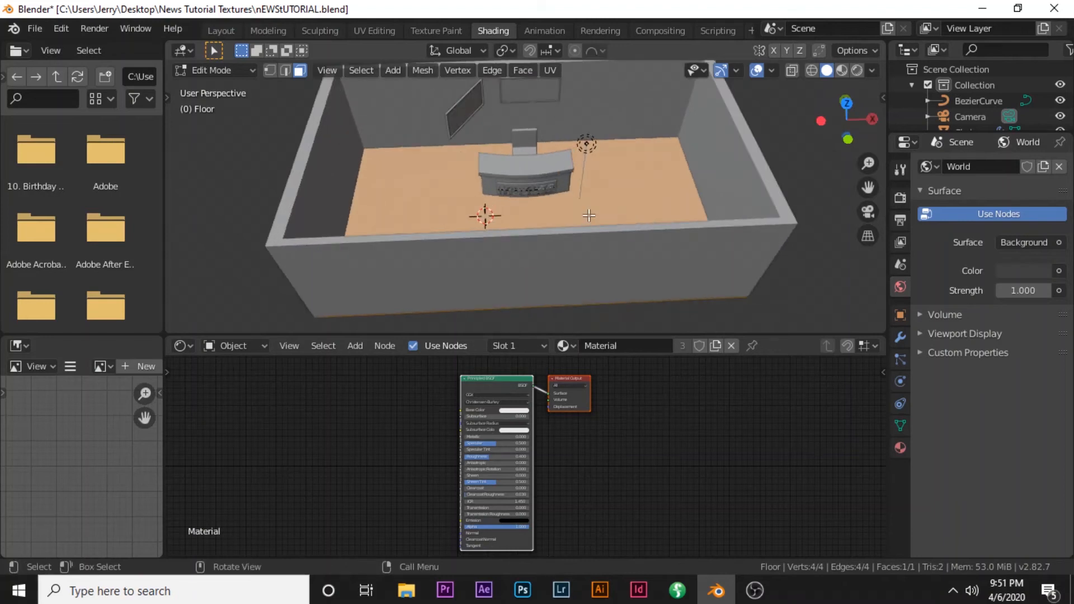
key(KP_7)
scroll(509, 425, down, 1)
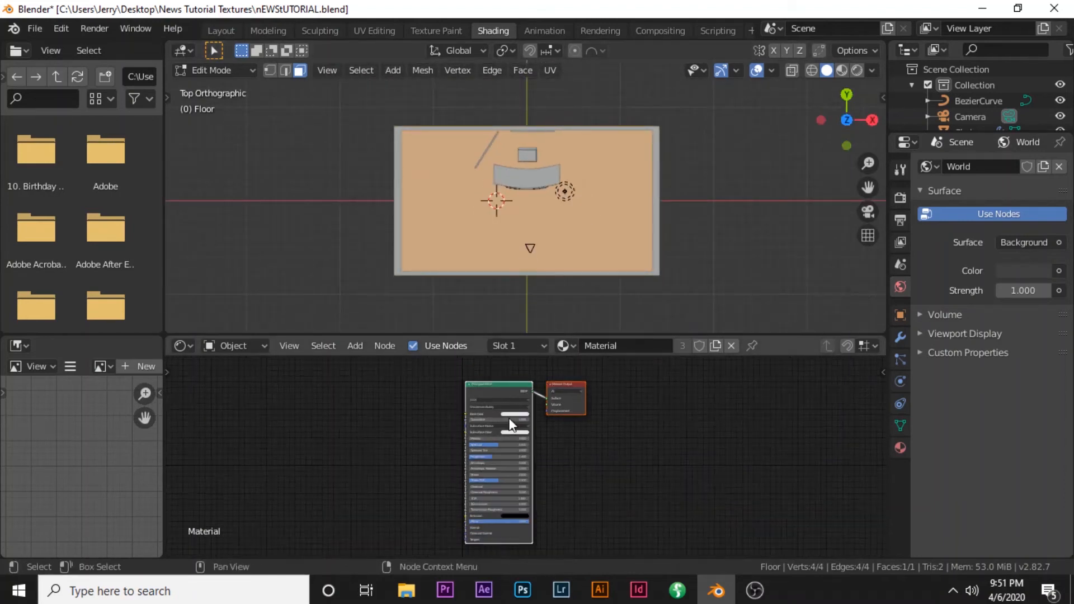
Add TexturesCom_Tiles_Plain_1K_albedo.tif from the News Tutorial Textures folder as an image texture node in the Floor's material
scroll(524, 456, up, 1)
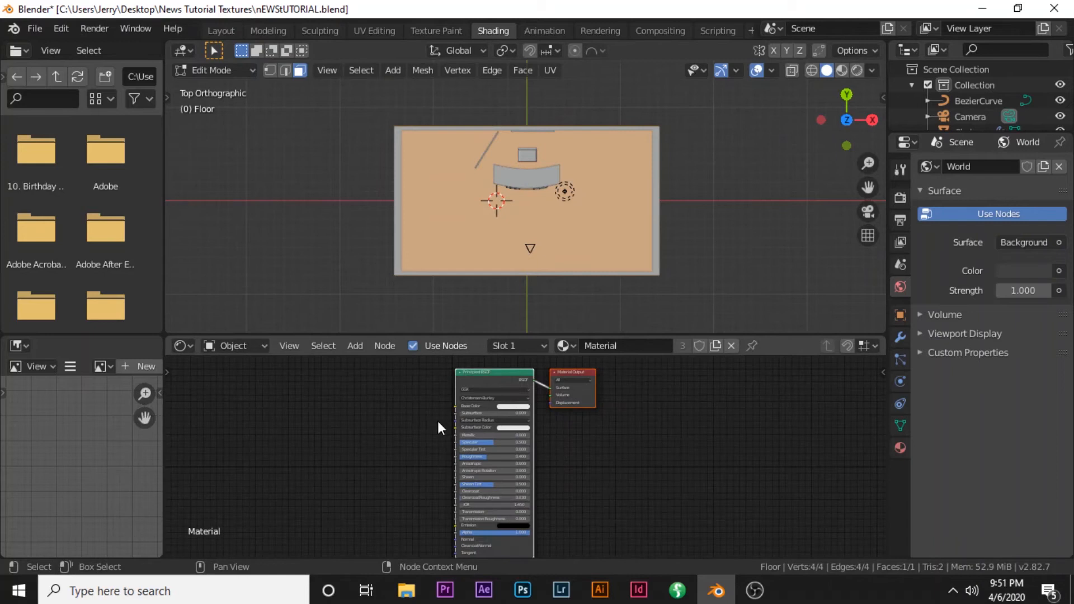
scroll(437, 424, down, 1)
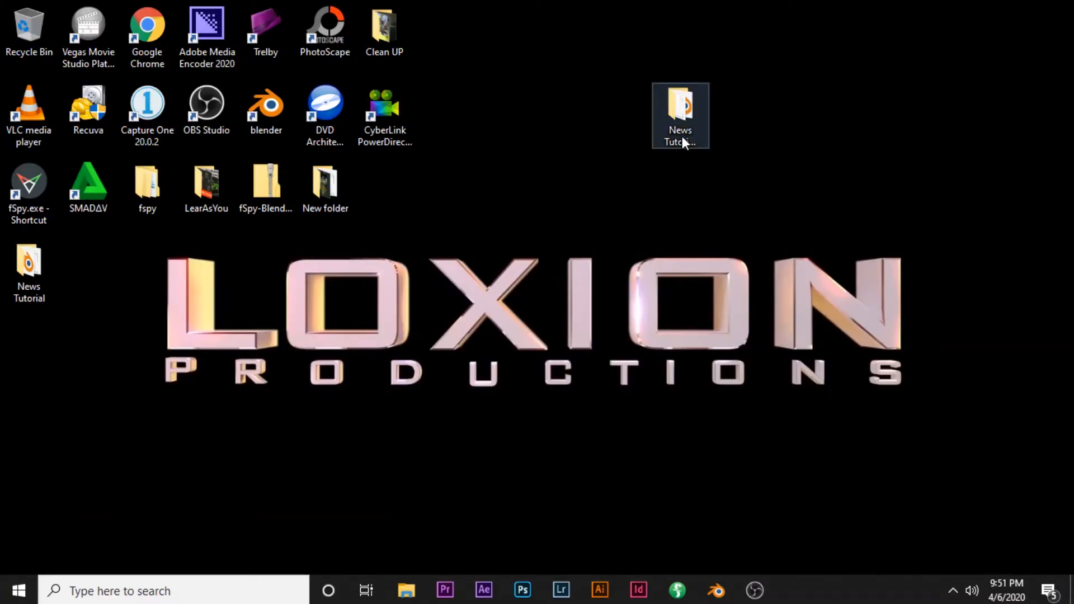
double_click(683, 136)
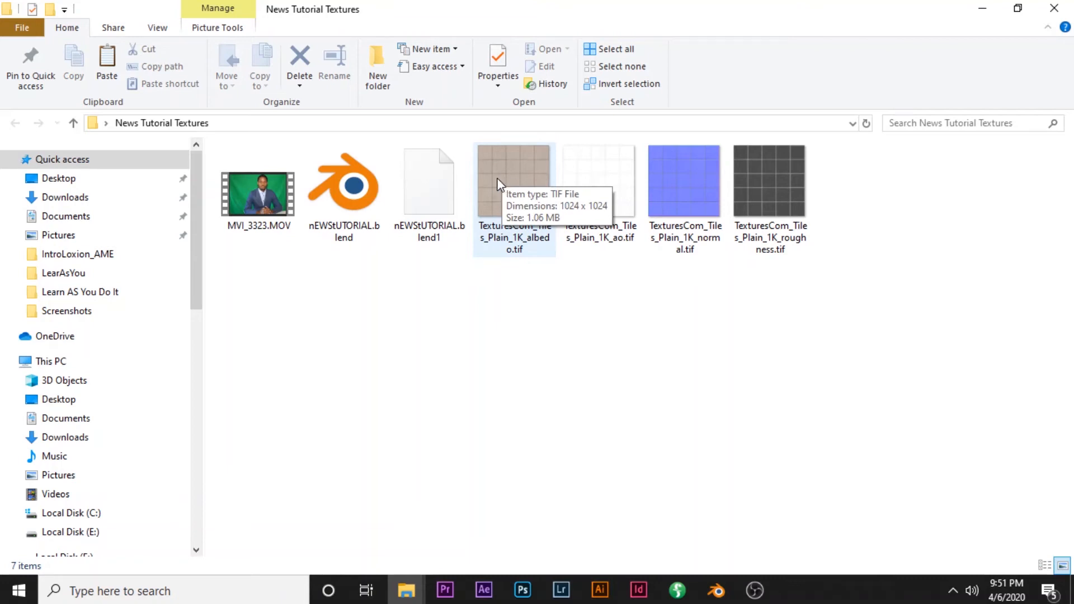
drag(510, 180, 400, 443)
drag(368, 412, 368, 412)
scroll(381, 436, up, 1)
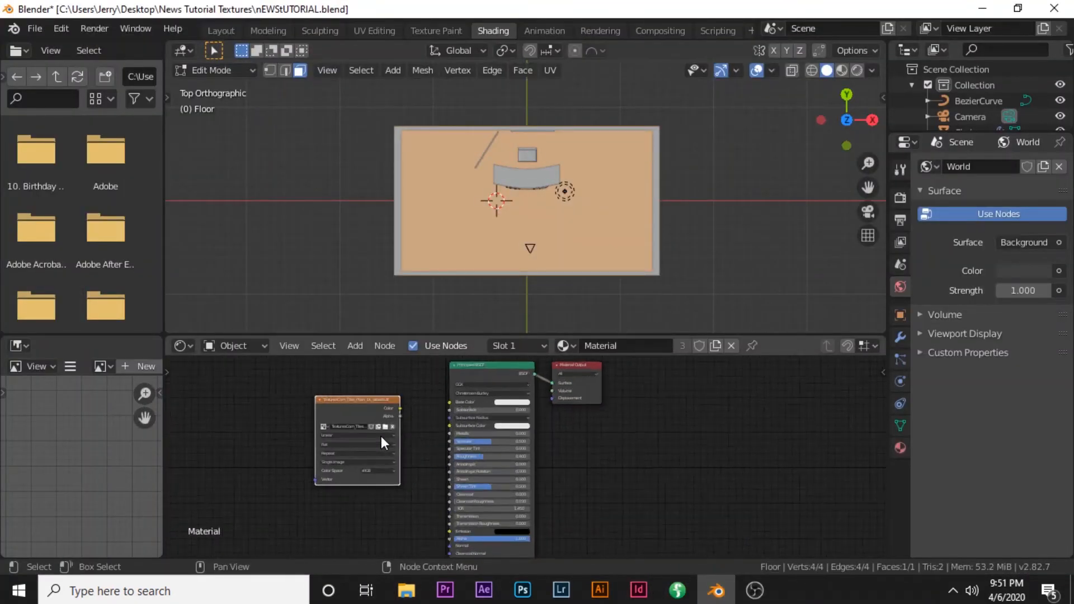
Move the albedo texture node up beside the Principled BSDF and connect its Color output to Base Color
scroll(602, 448, down, 1)
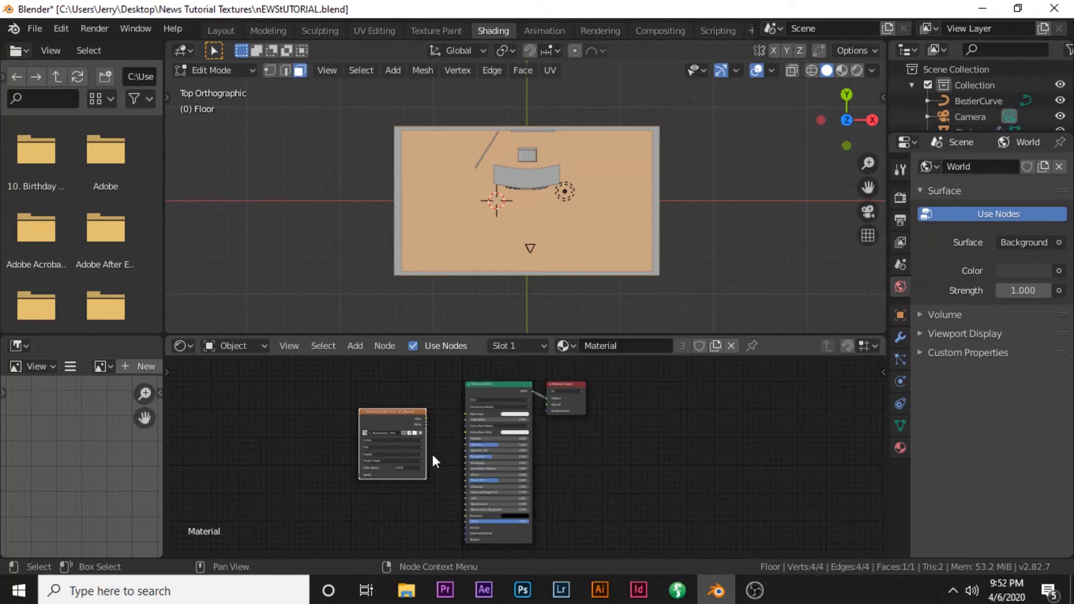
scroll(442, 454, up, 2)
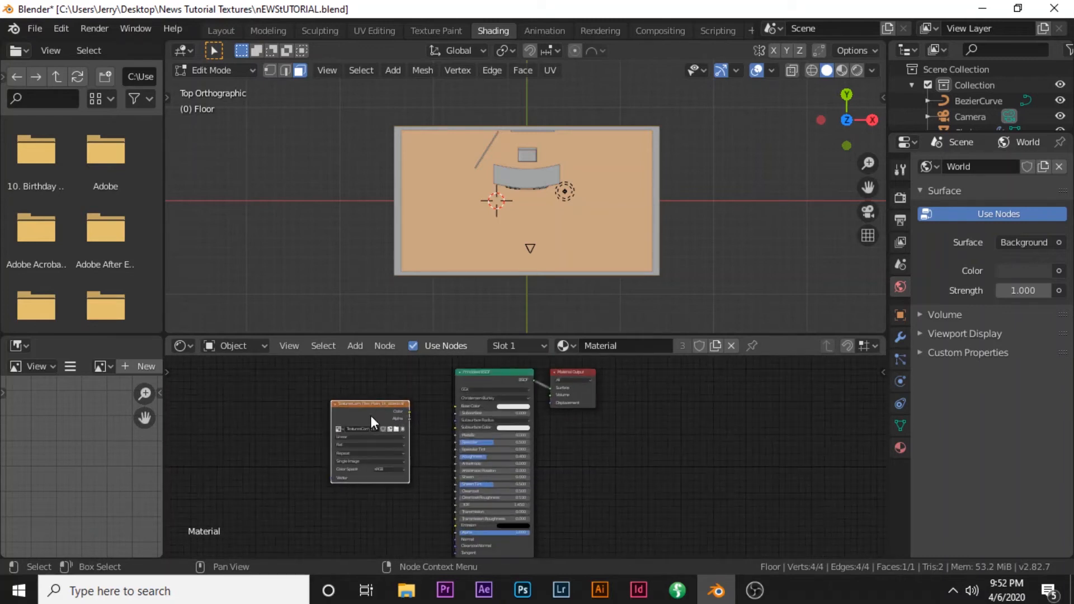
drag(376, 411, 498, 406)
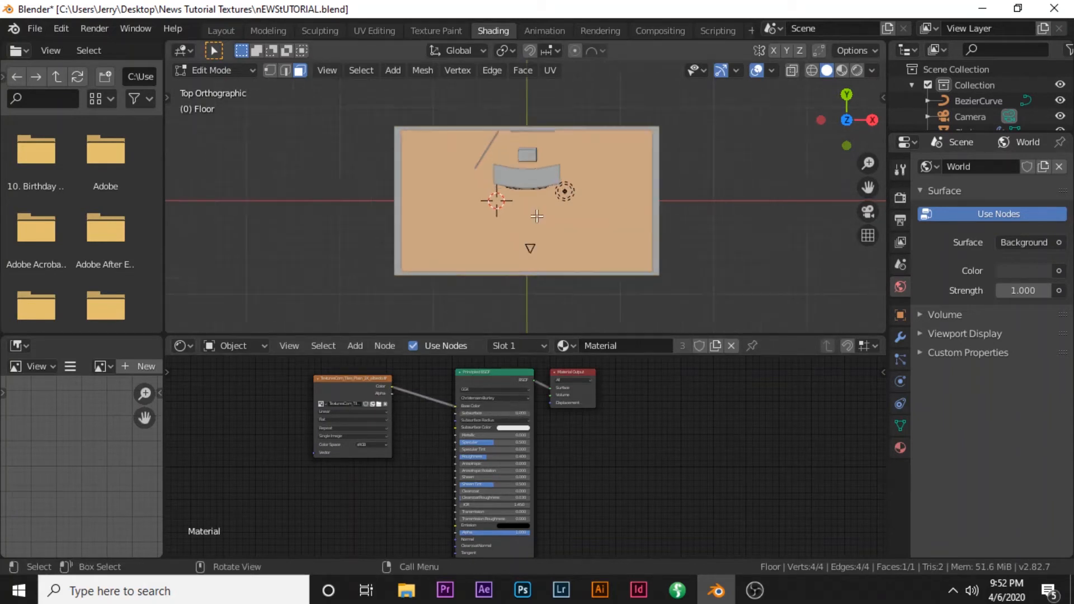
Show the room in material preview shading and check the tile texture on the floor
scroll(540, 215, up, 3)
middle_drag(540, 220, 814, 84)
click(842, 70)
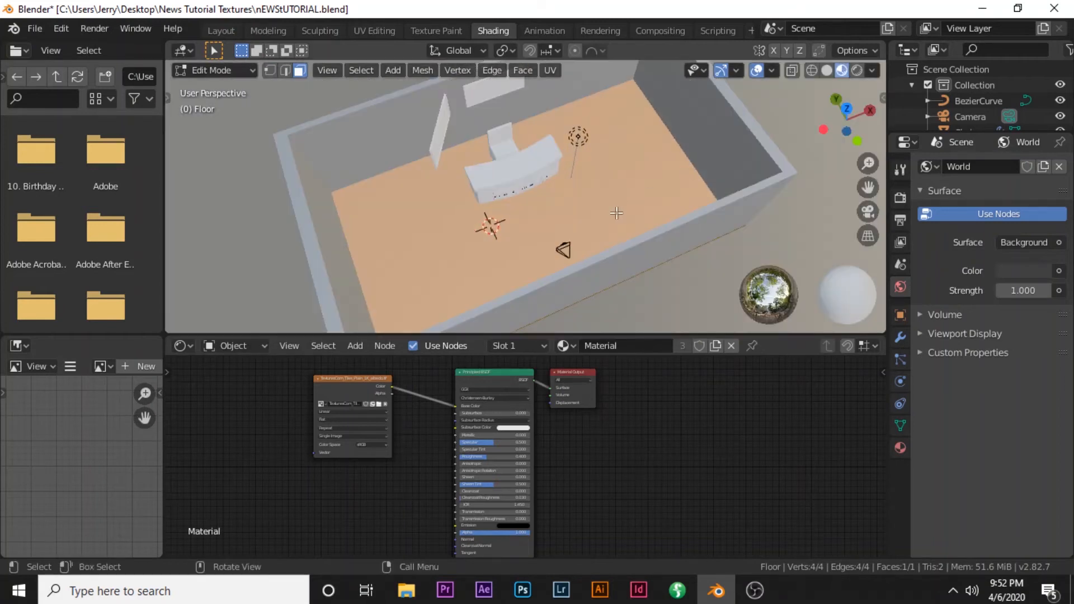
scroll(617, 213, down, 3)
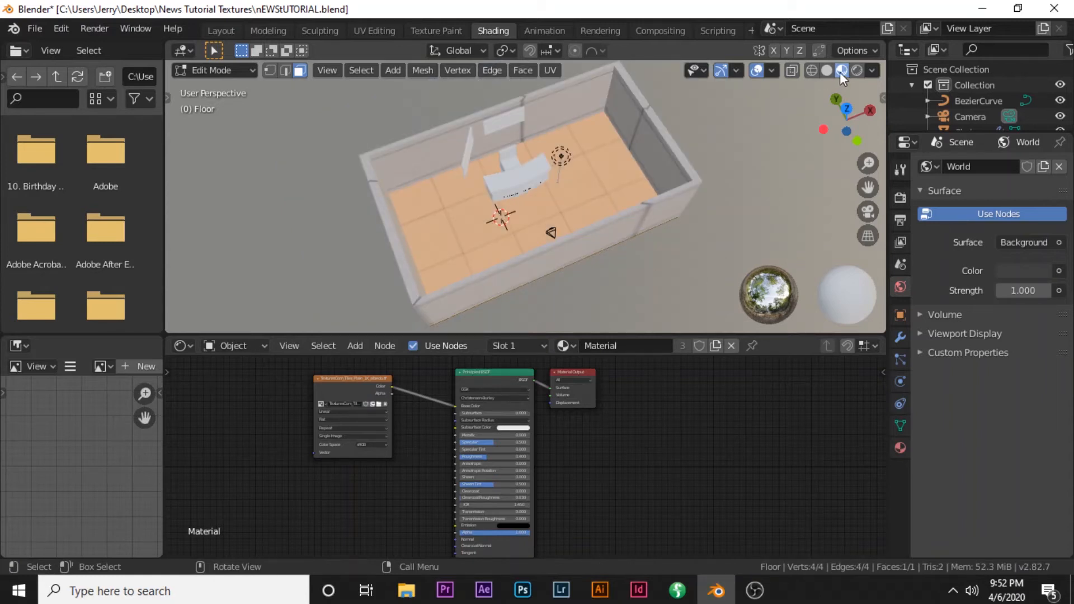
scroll(554, 230, up, 2)
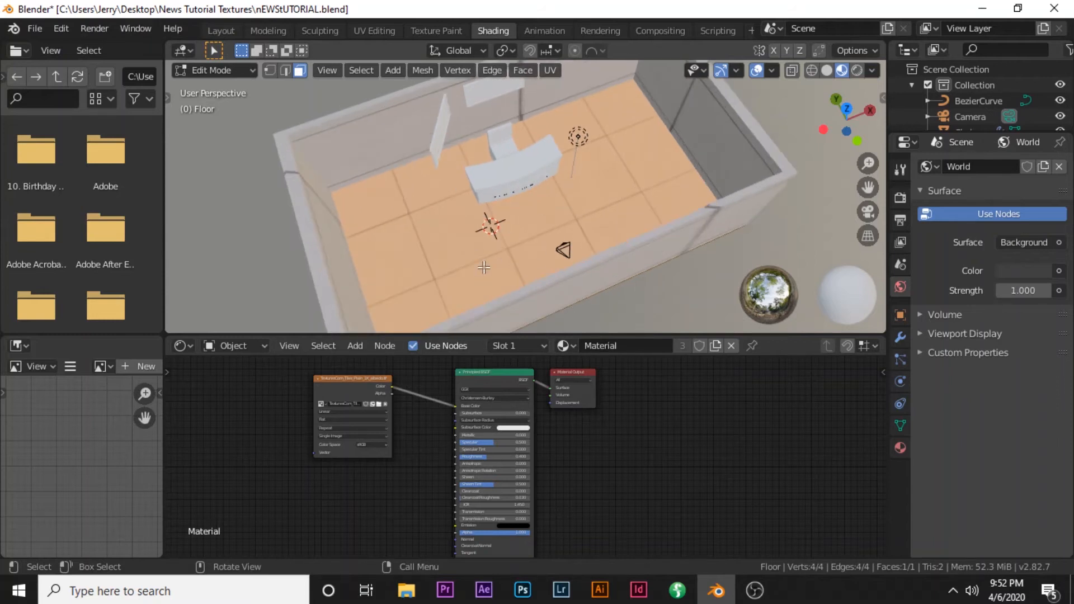
scroll(383, 411, down, 1)
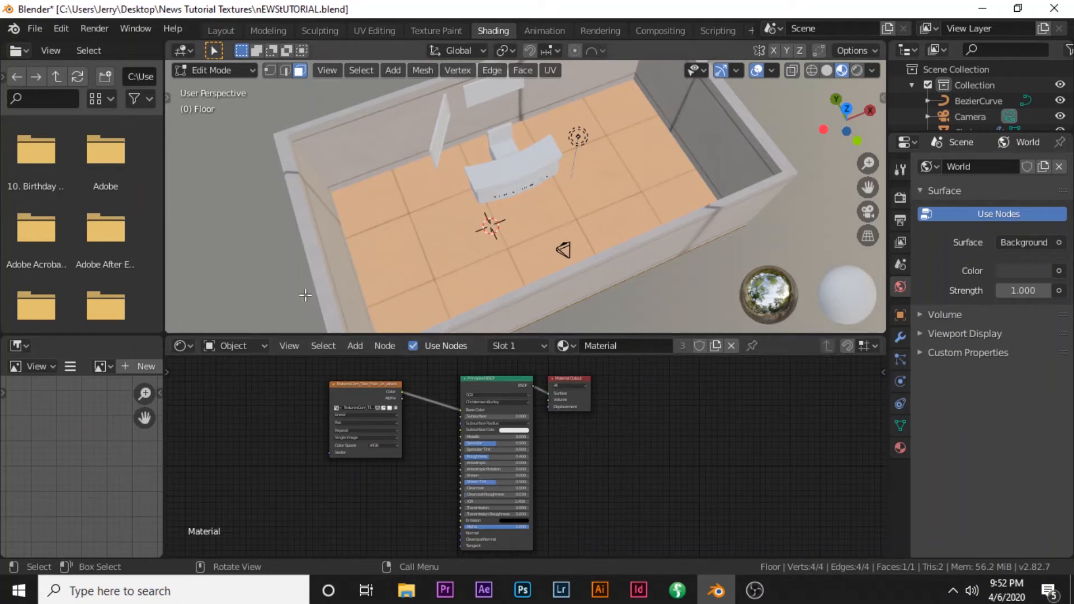
Add a Mapping node and a Texture Coordinate node feeding the Vector input of the albedo image texture
key(ctrl)
click(352, 386)
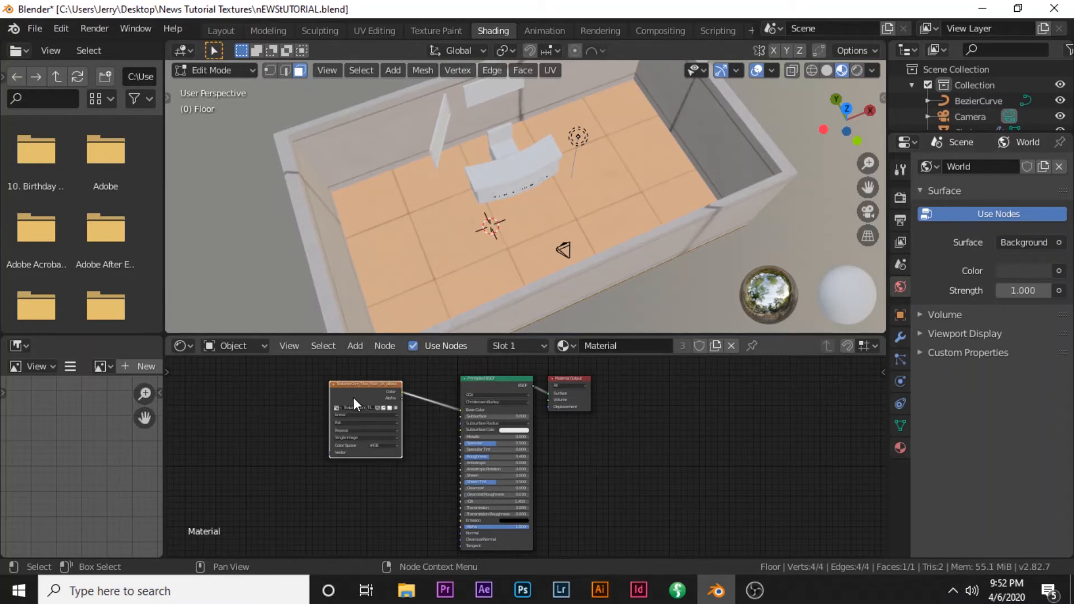
scroll(353, 397, up, 1)
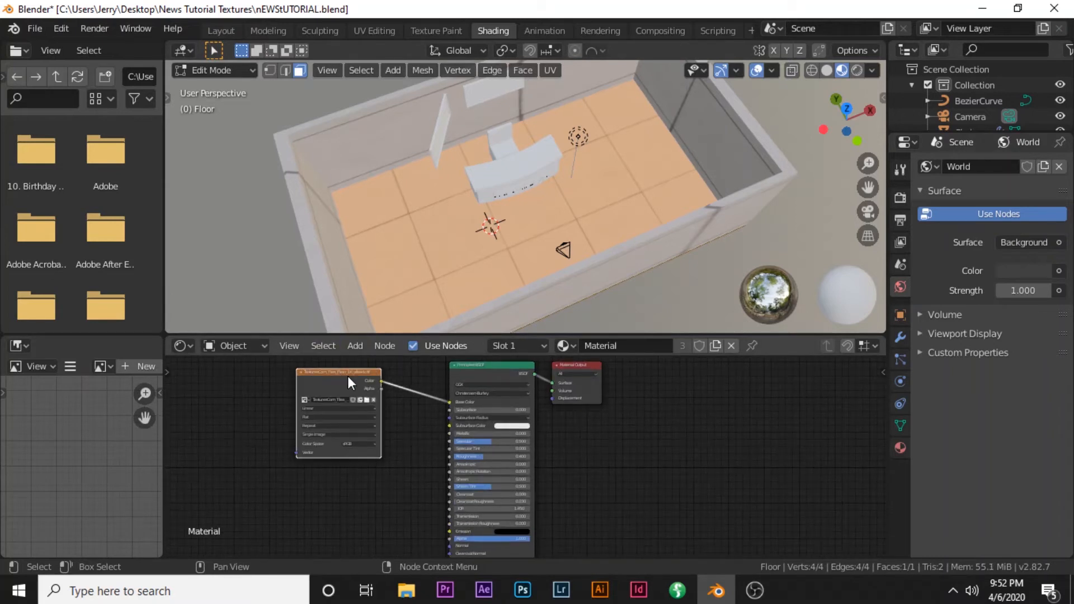
key(ctrl)
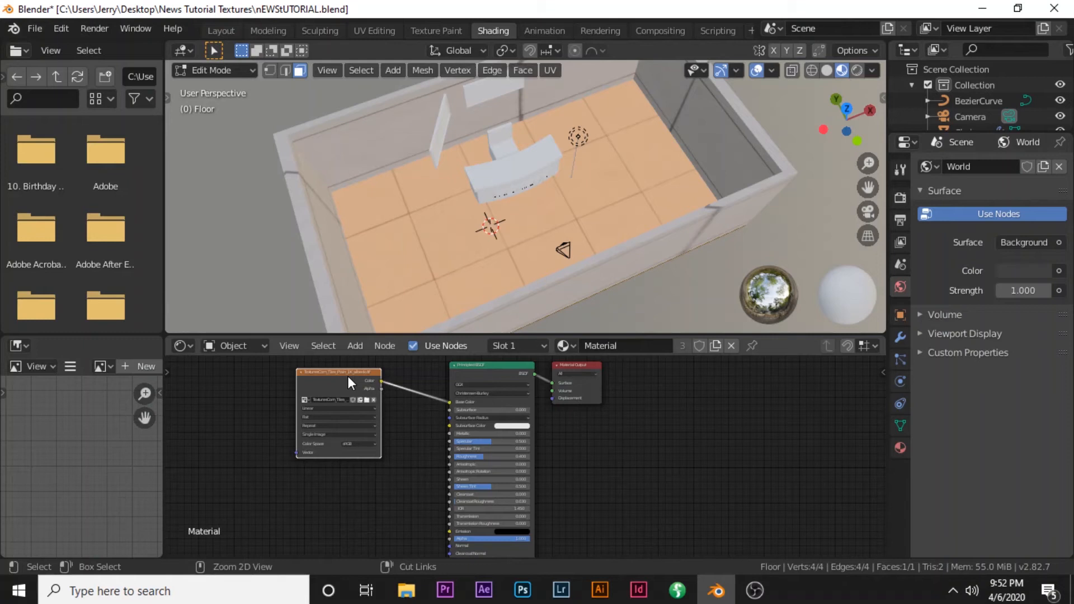
key(ctrl+t)
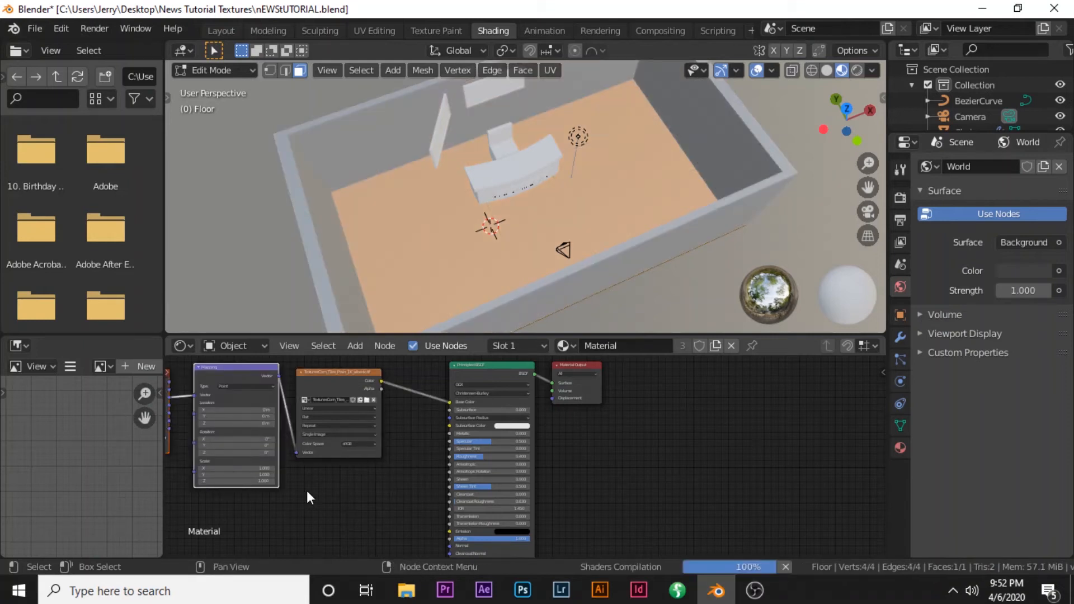
scroll(312, 484, down, 2)
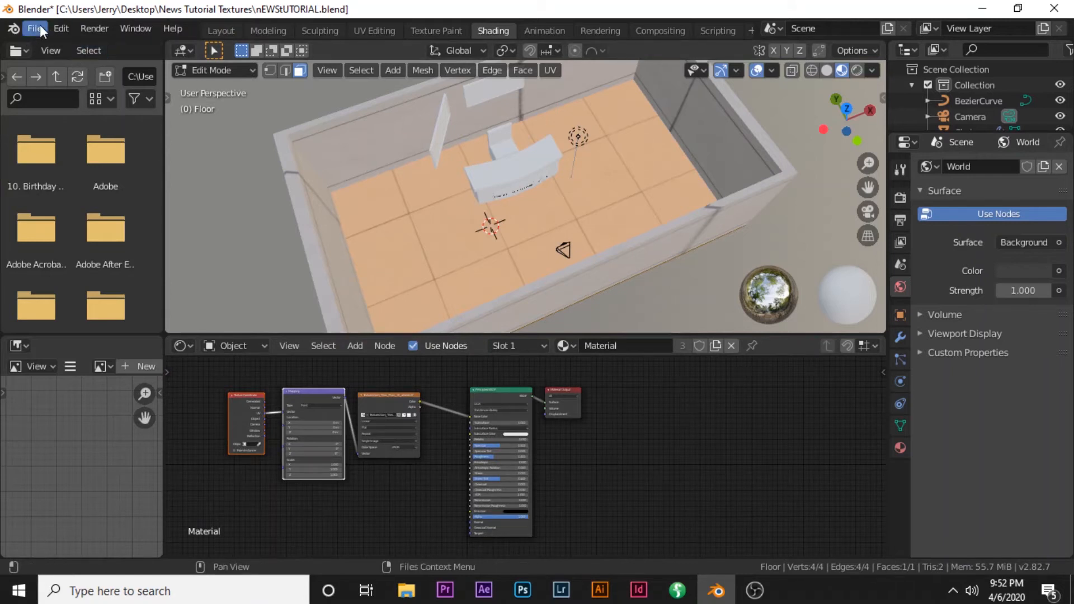
scroll(336, 470, up, 2)
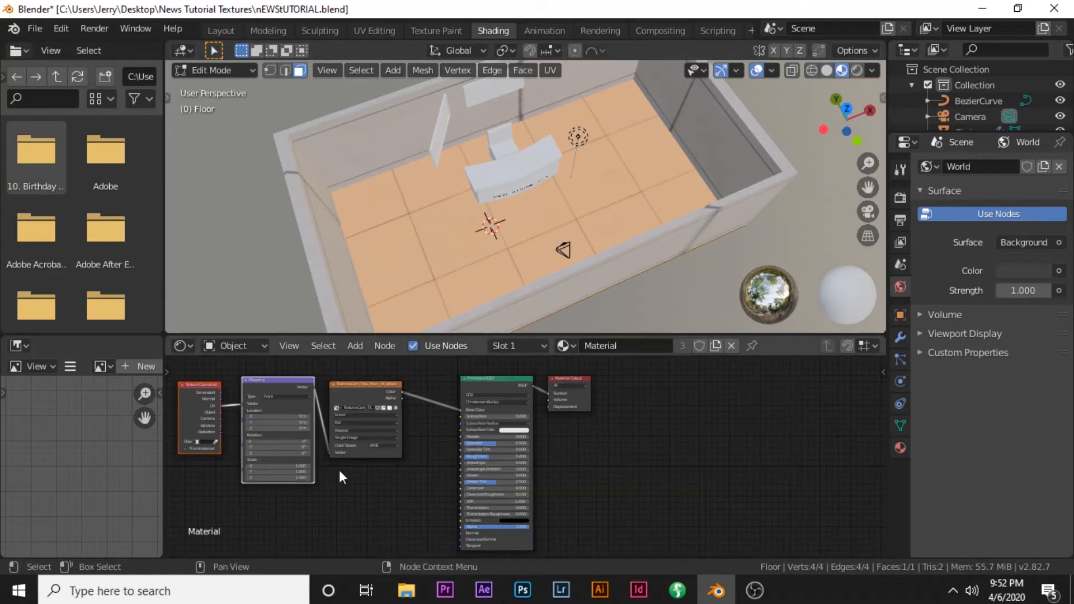
Set the Mapping node's X, Y and Z scale to 5
middle_drag(347, 480, 527, 514)
scroll(528, 515, up, 3)
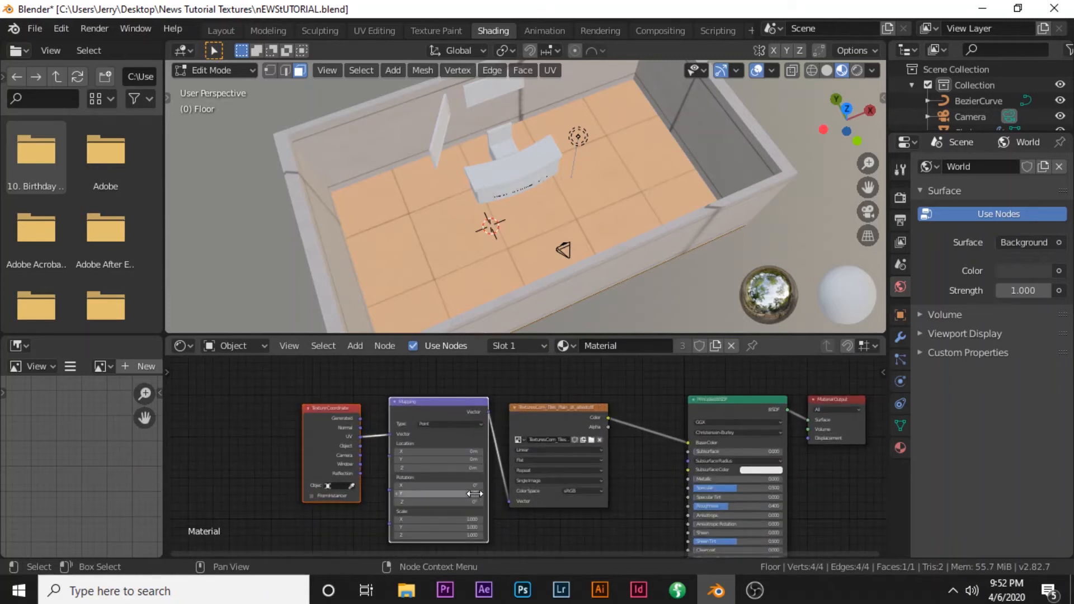
scroll(340, 442, up, 1)
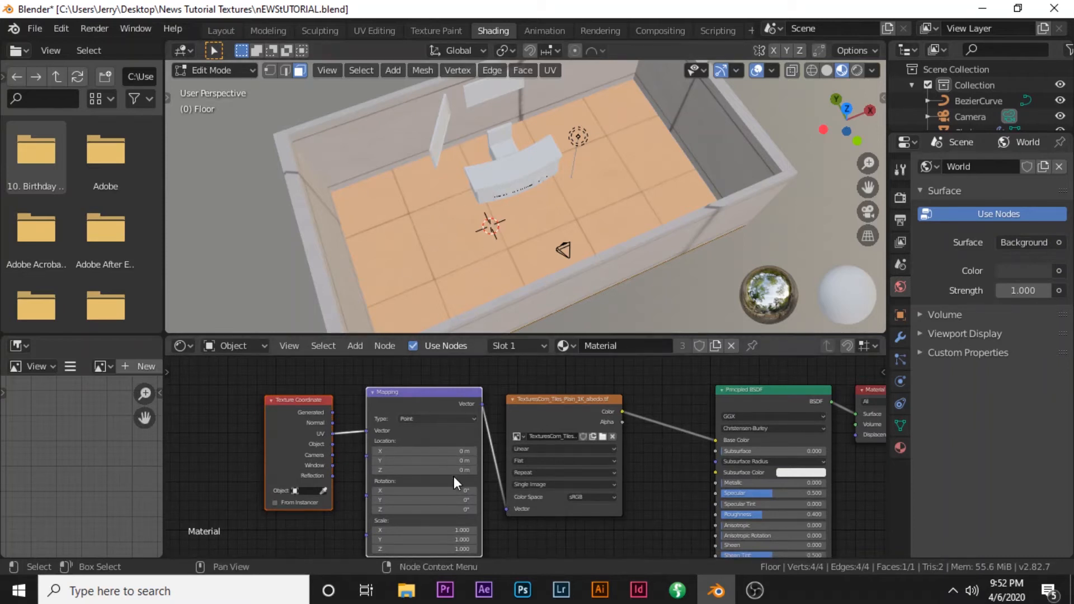
scroll(427, 266, down, 1)
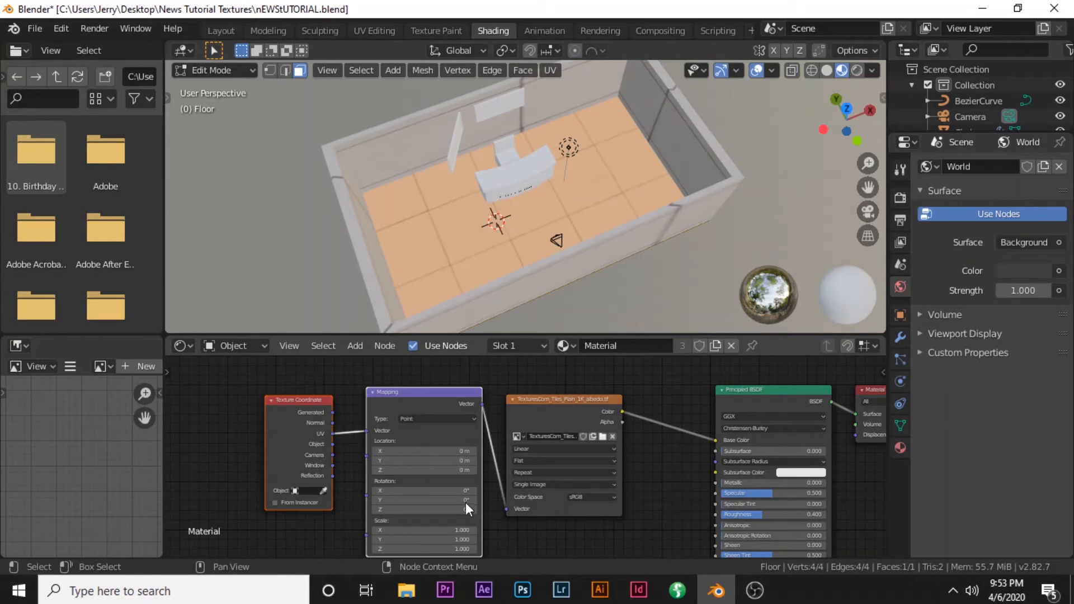
shift+scroll(537, 531, down, 2)
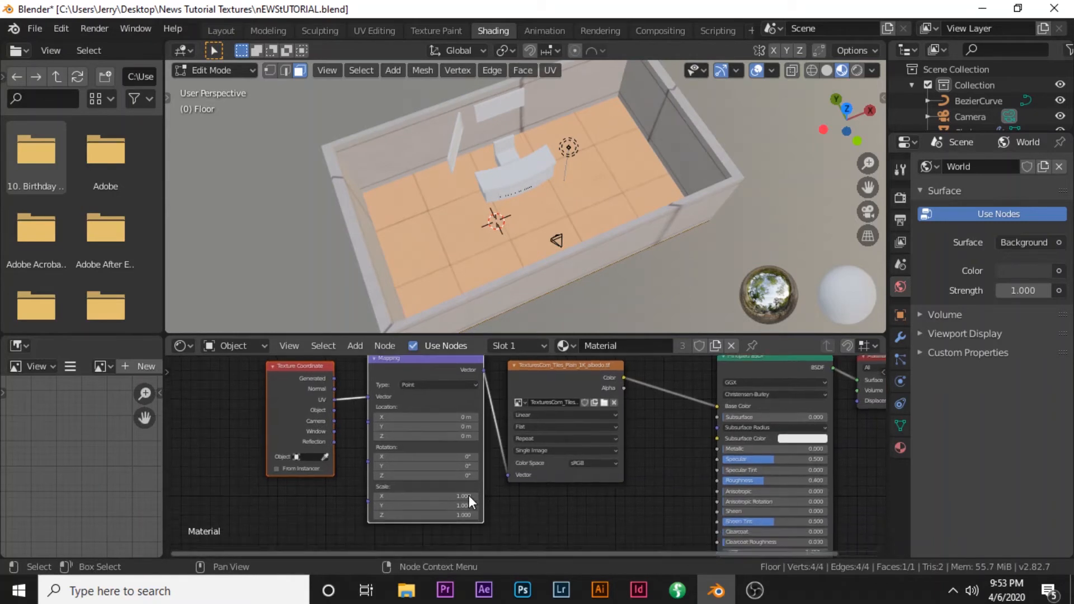
scroll(468, 495, up, 1)
middle_drag(468, 496, 425, 495)
click(410, 500)
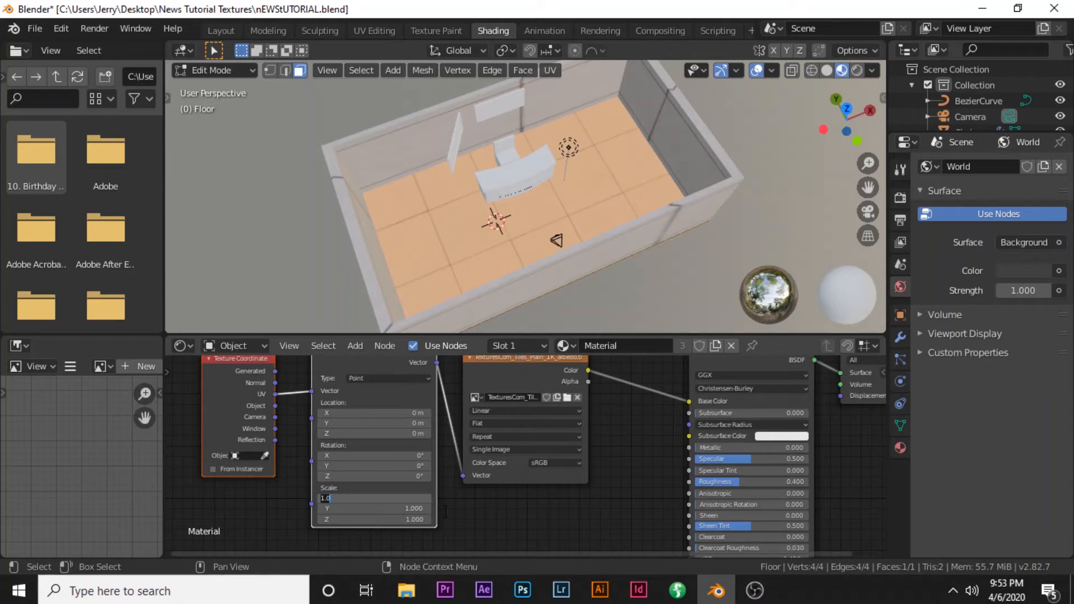
text(5)
key(Return)
click(425, 508)
text(5)
key(Return)
click(425, 520)
text(5)
key(Return)
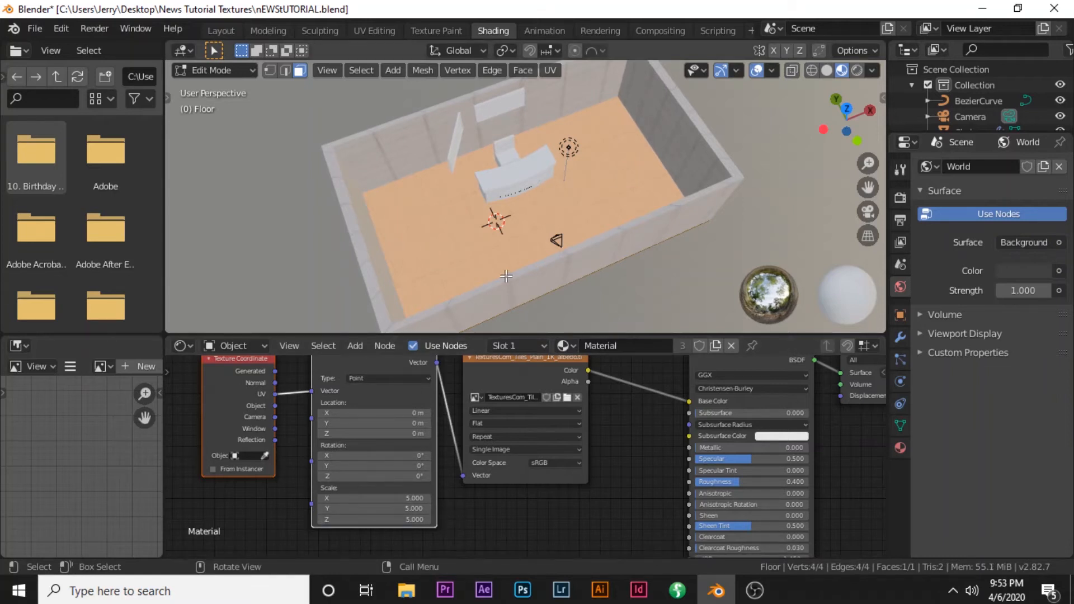
Examine the rescaled tile pattern on the floor around the news desk up close
scroll(509, 271, up, 5)
middle_drag(510, 271, 538, 234)
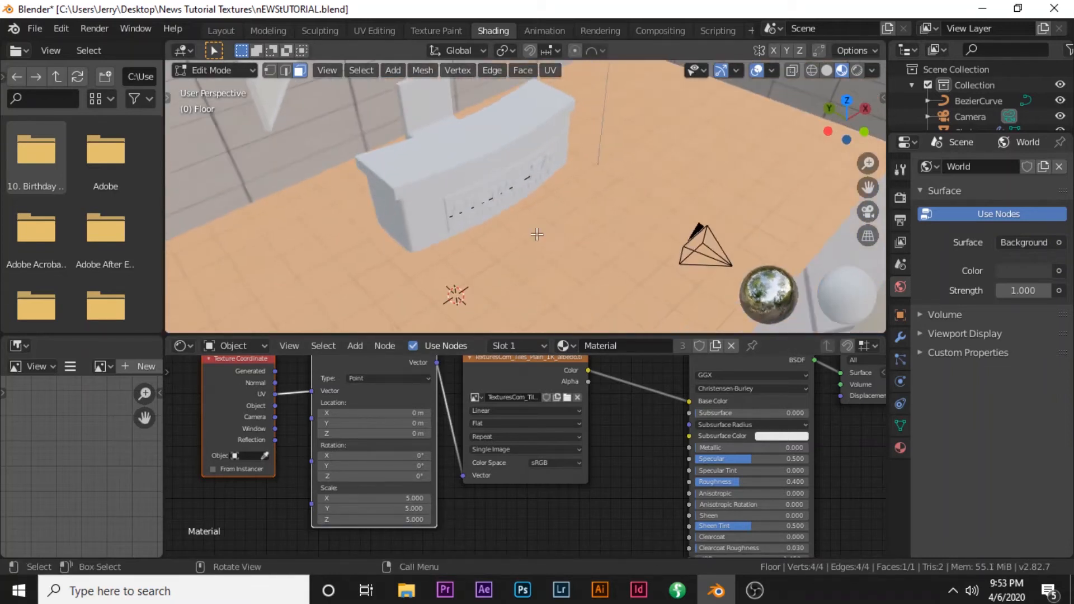
scroll(475, 268, up, 2)
scroll(420, 311, up, 2)
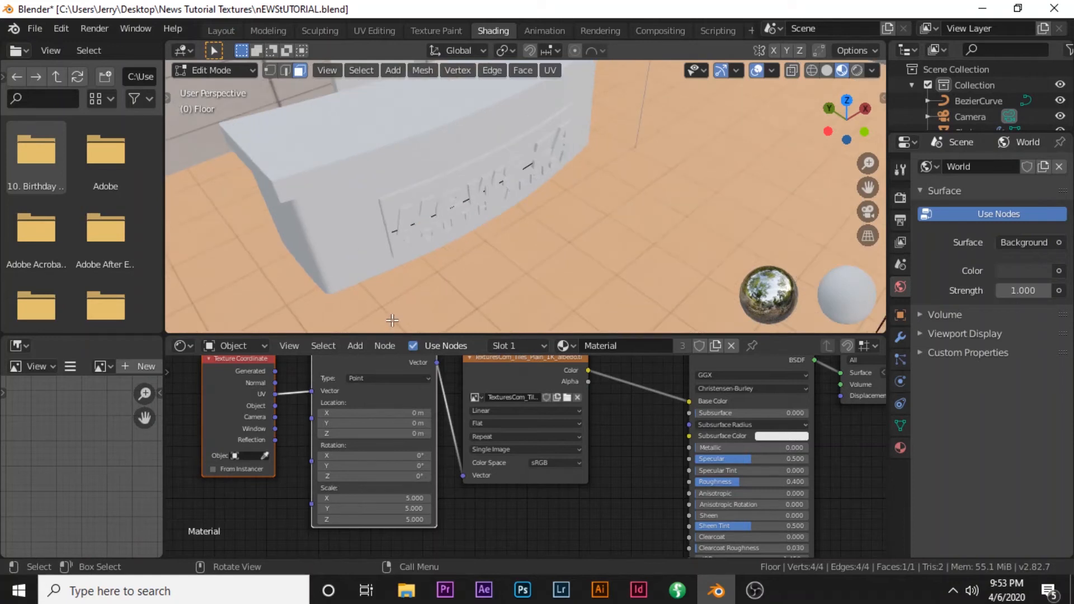
scroll(403, 305, down, 1)
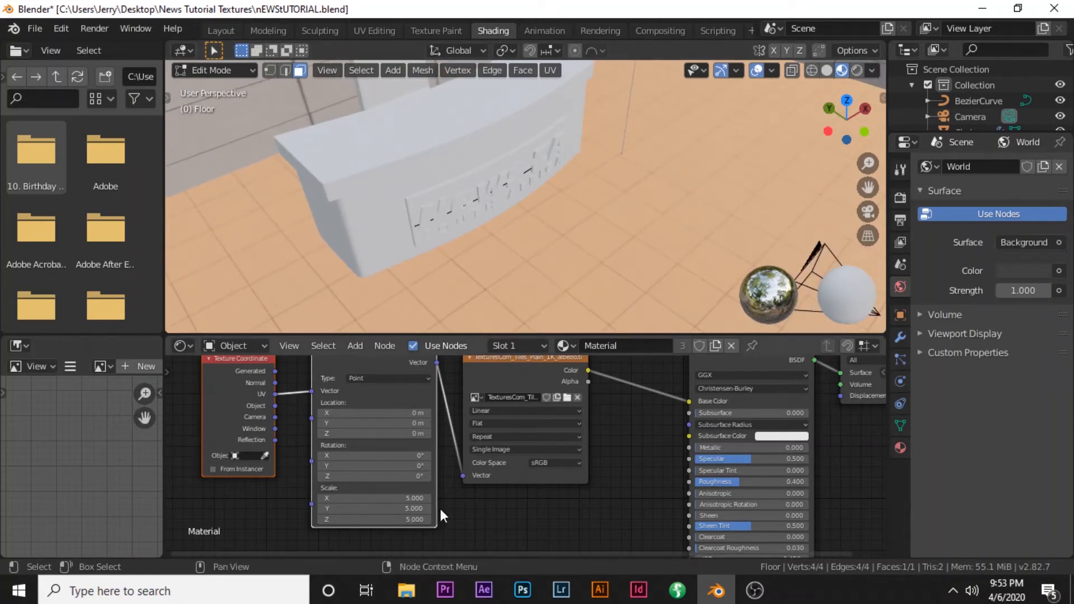
scroll(487, 274, down, 1)
scroll(487, 280, down, 2)
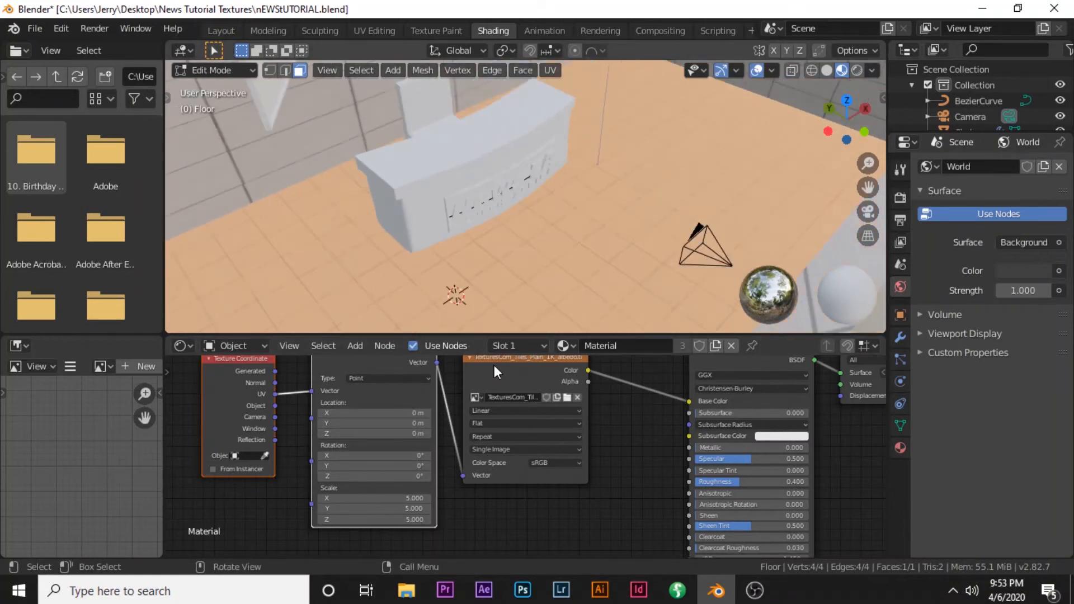
scroll(487, 279, down, 2)
Move the Texture Coordinate and Mapping nodes together down and away from the albedo texture node to make room
scroll(588, 436, down, 1)
scroll(598, 457, down, 2)
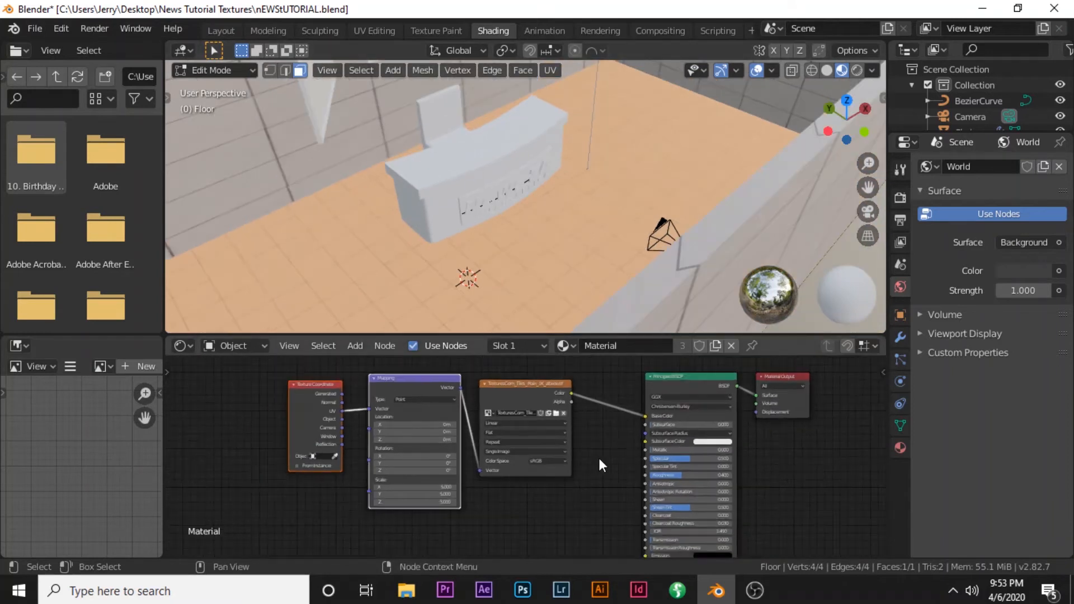
scroll(596, 428, down, 1)
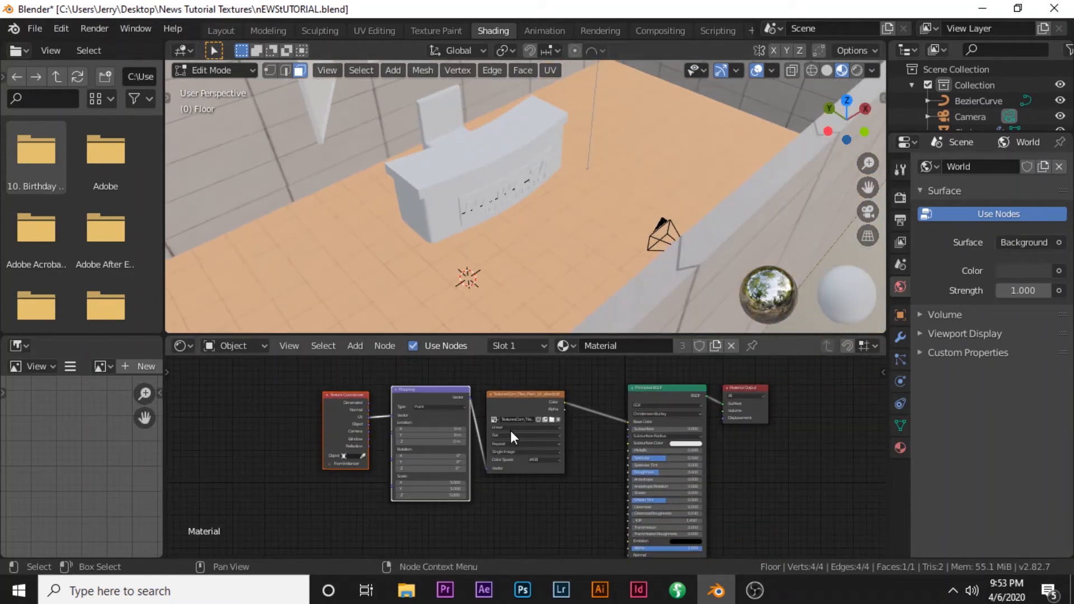
scroll(479, 384, down, 2)
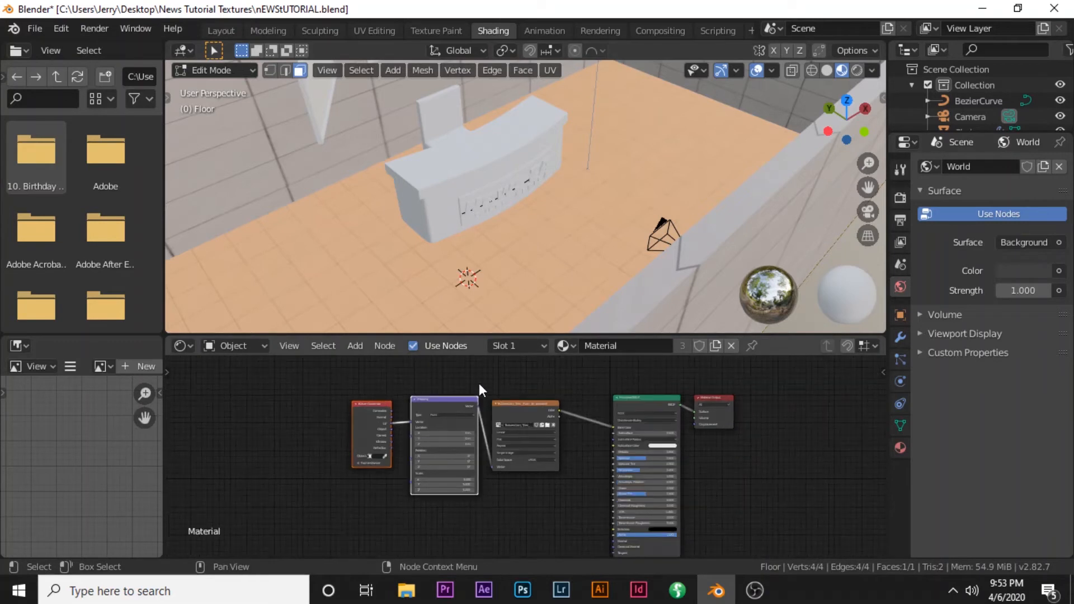
scroll(494, 495, down, 1)
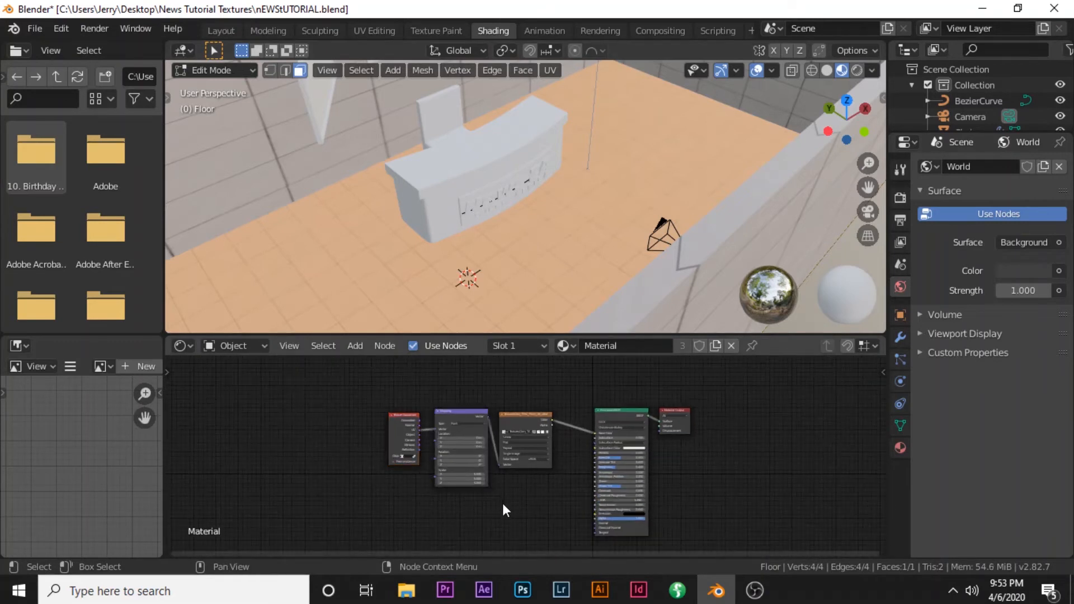
scroll(495, 473, up, 2)
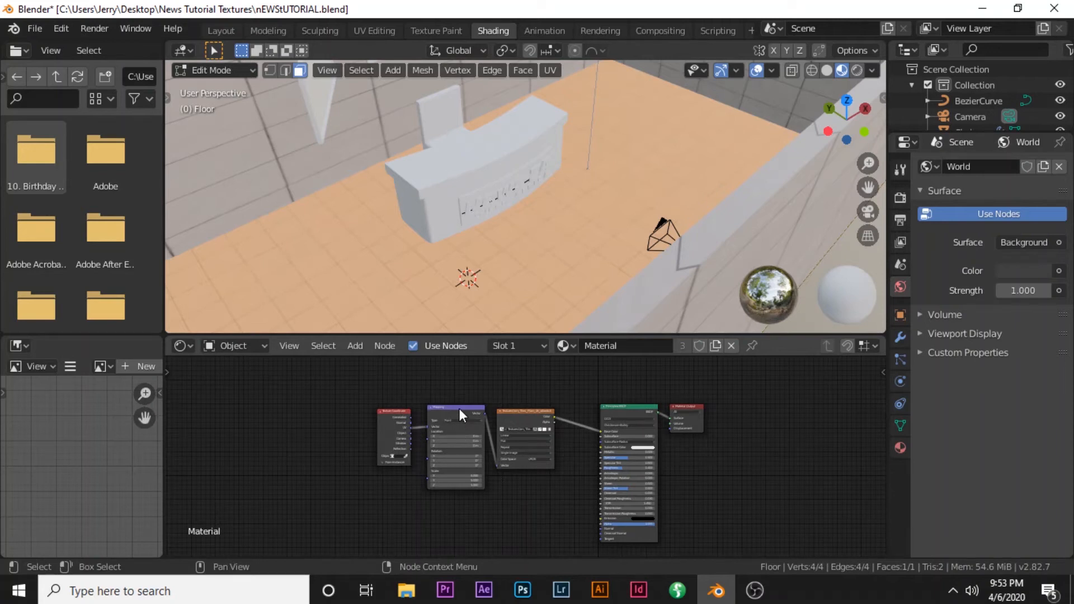
drag(476, 390, 376, 415)
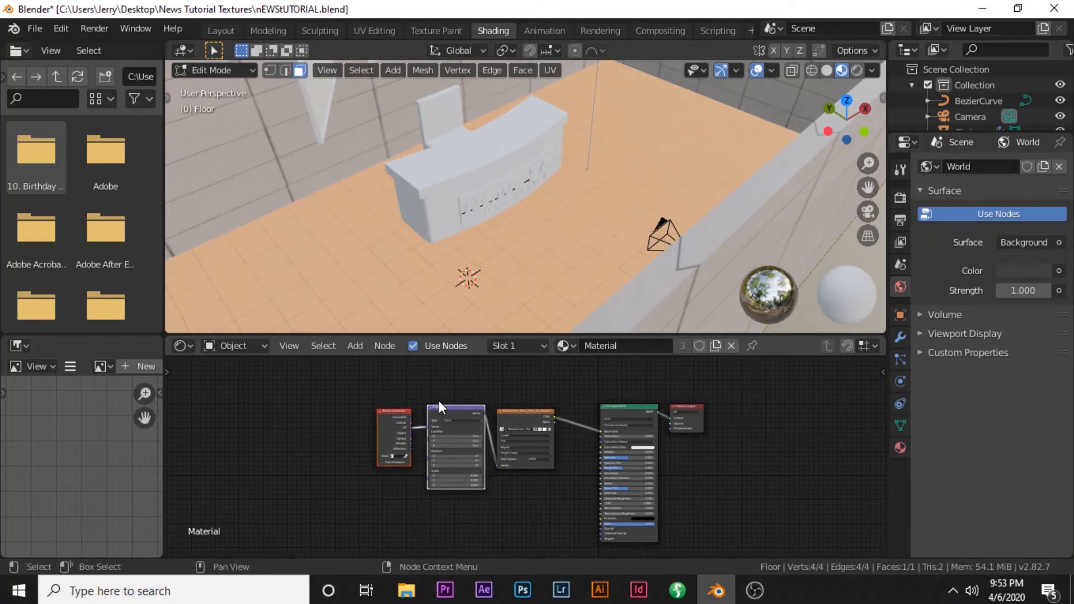
key(g)
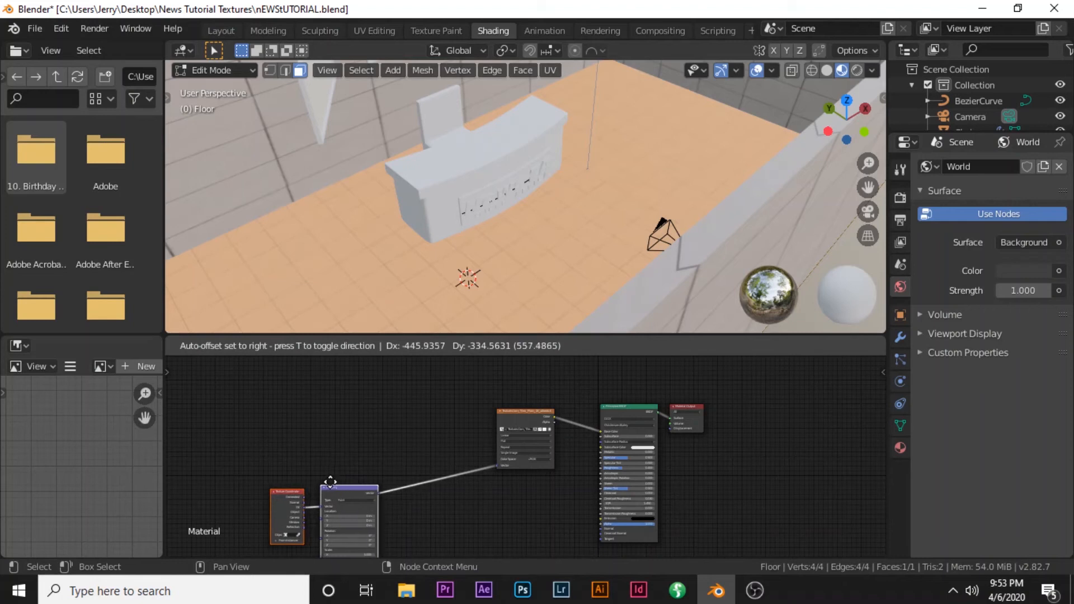
click(344, 485)
scroll(556, 494, down, 1)
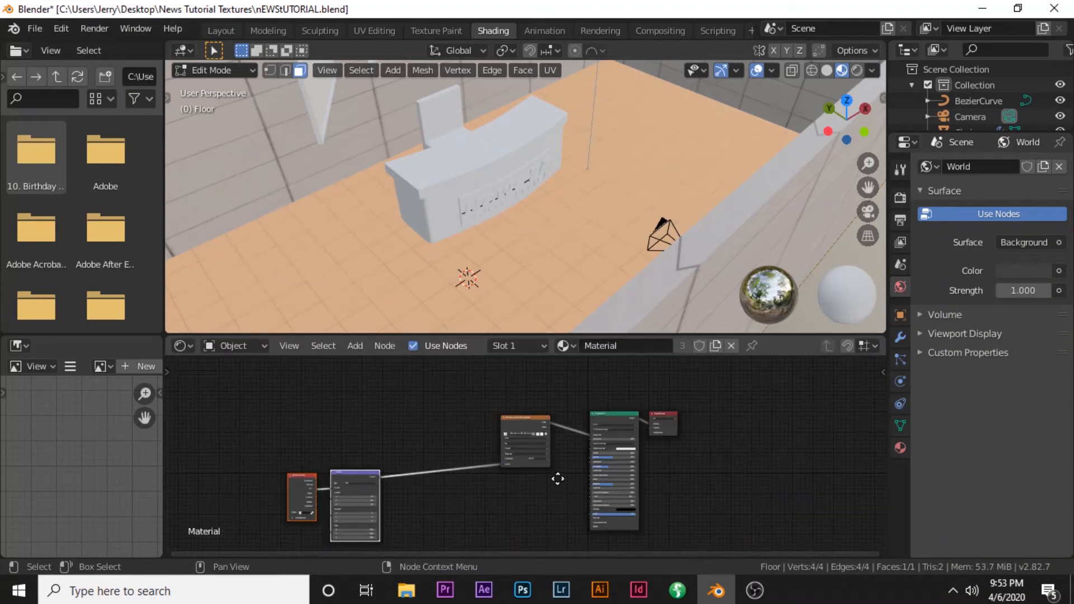
middle_drag(556, 488, 556, 463)
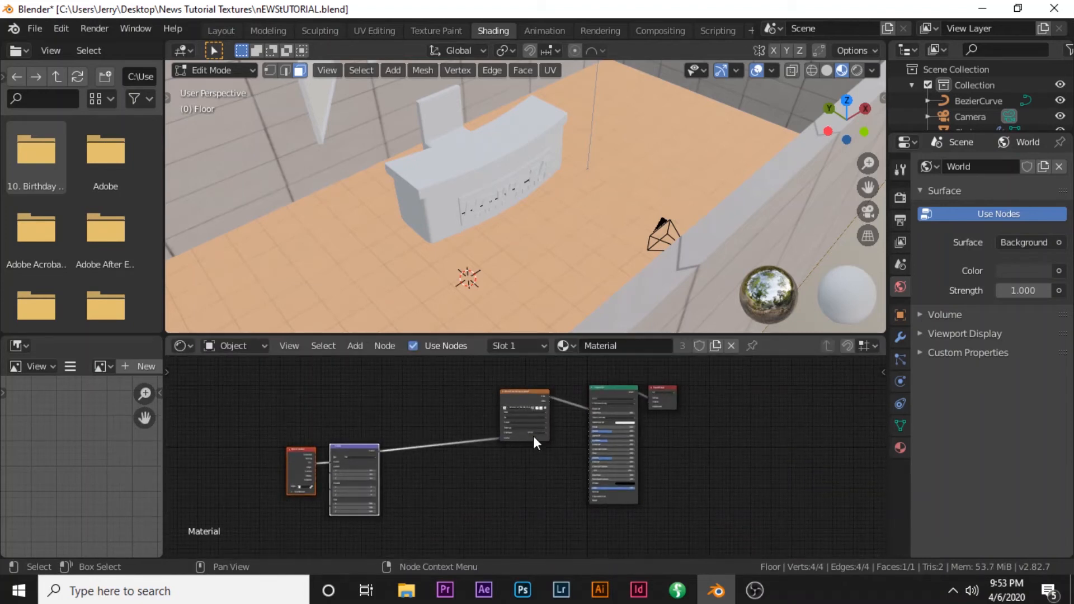
Add TexturesCom_Tiles_Plain_1K_roughness.tif from the News Tutorial Textures folder as an image texture node below the albedo node
mouse_move(406, 591)
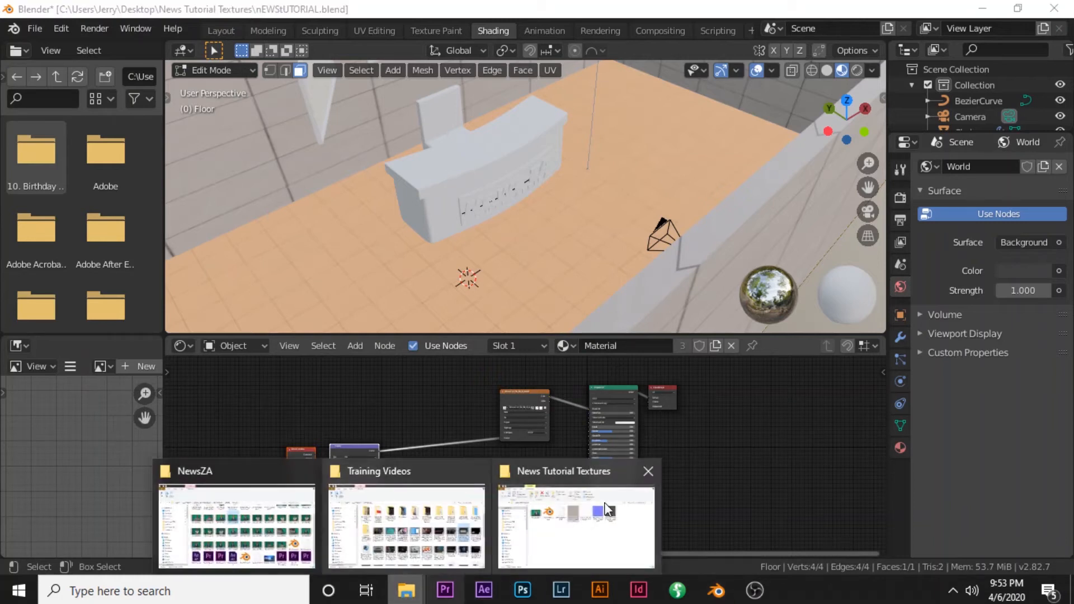
click(582, 531)
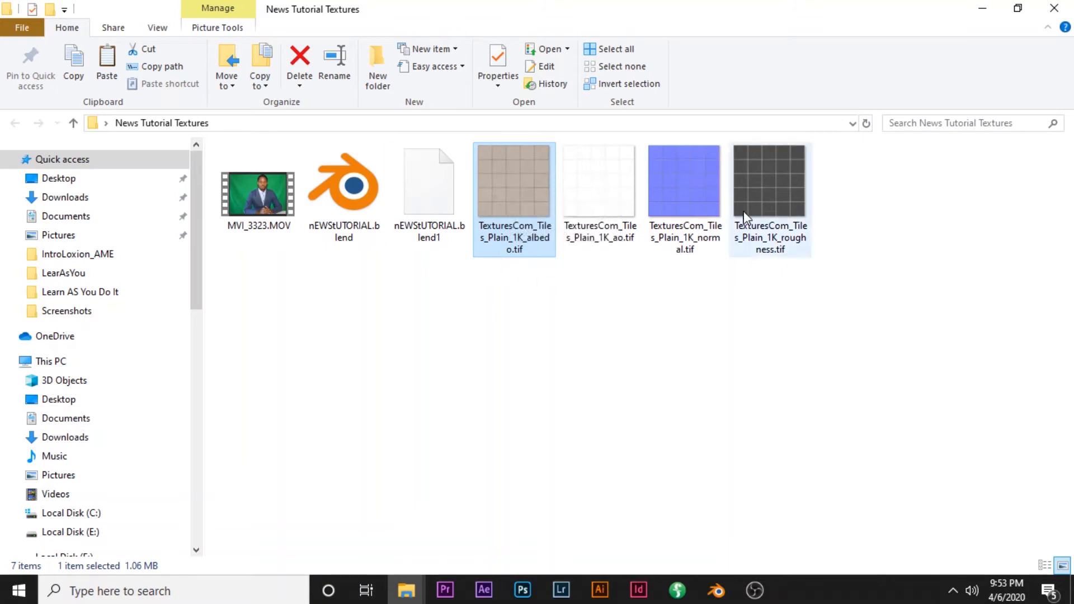
drag(775, 199, 471, 524)
drag(508, 464, 518, 464)
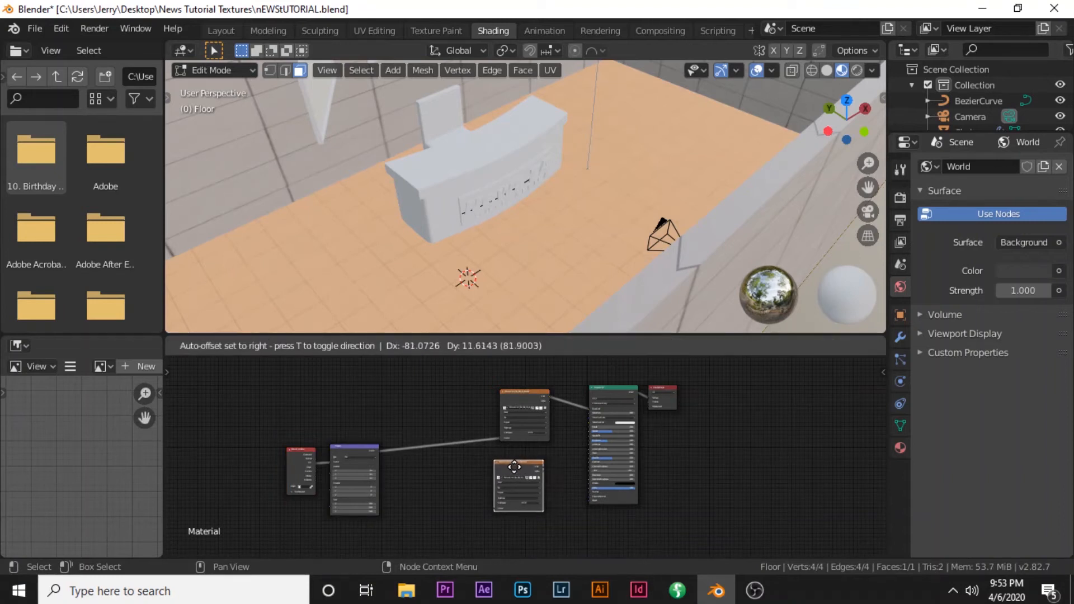
click(517, 467)
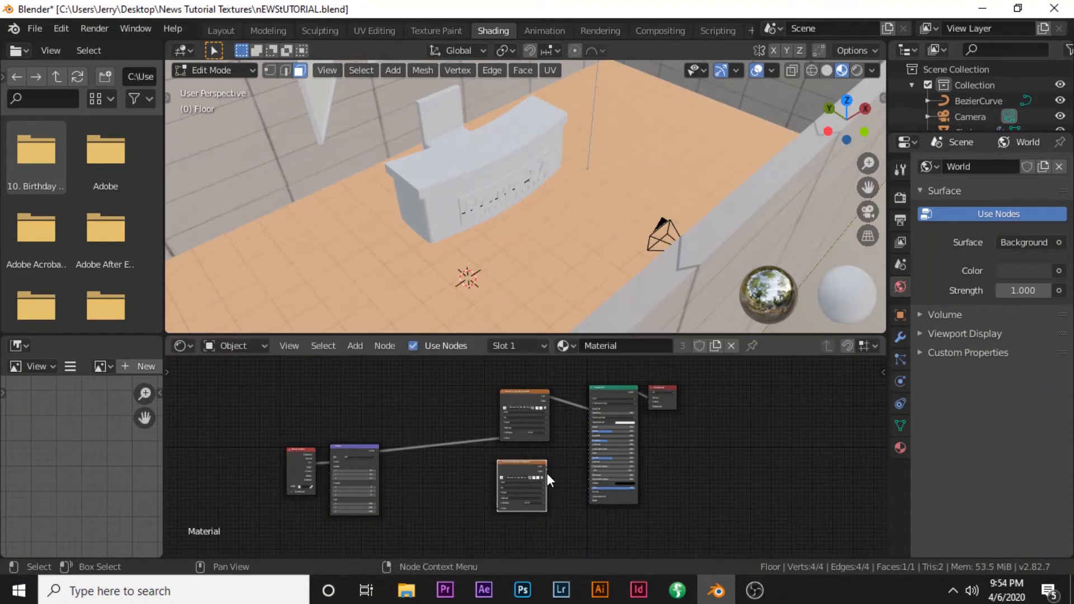
Set the roughness texture node's color space to Non-Color
scroll(546, 472, up, 3)
scroll(568, 498, up, 1)
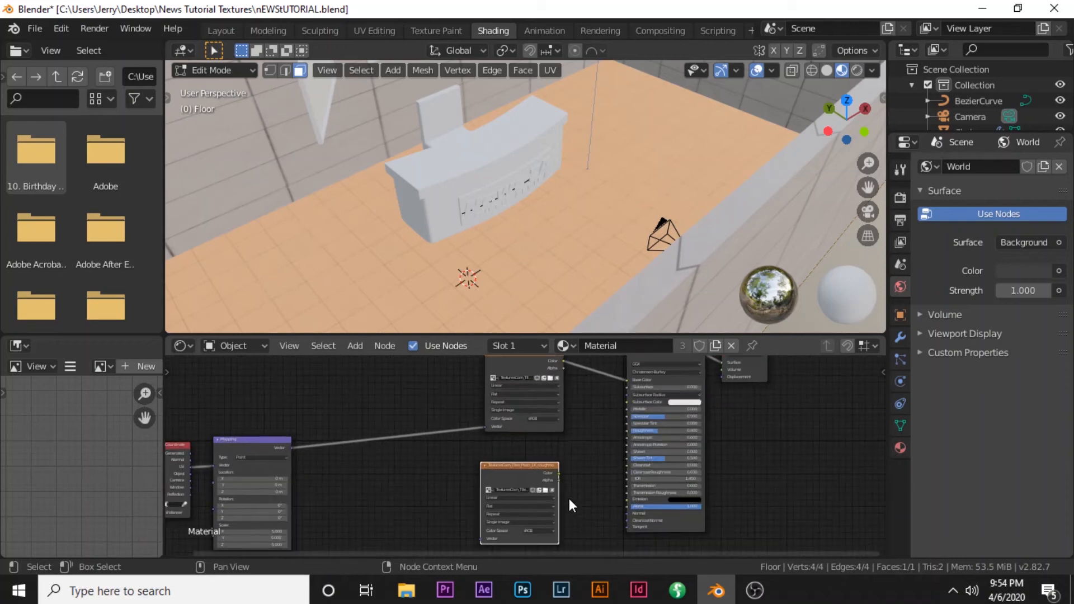
middle_drag(569, 481, 569, 432)
scroll(570, 433, up, 3)
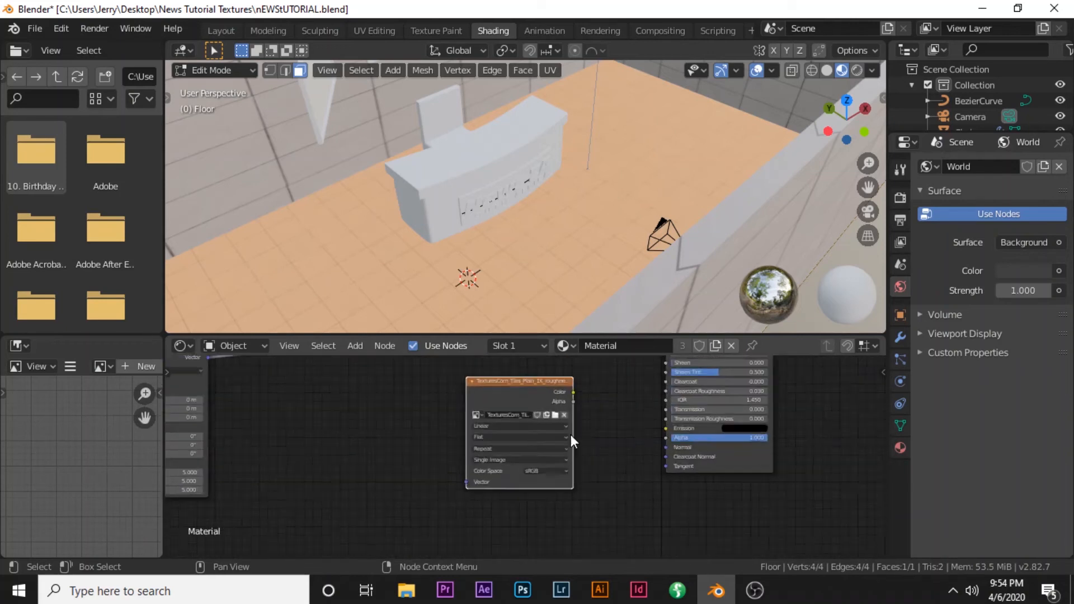
scroll(570, 435, up, 1)
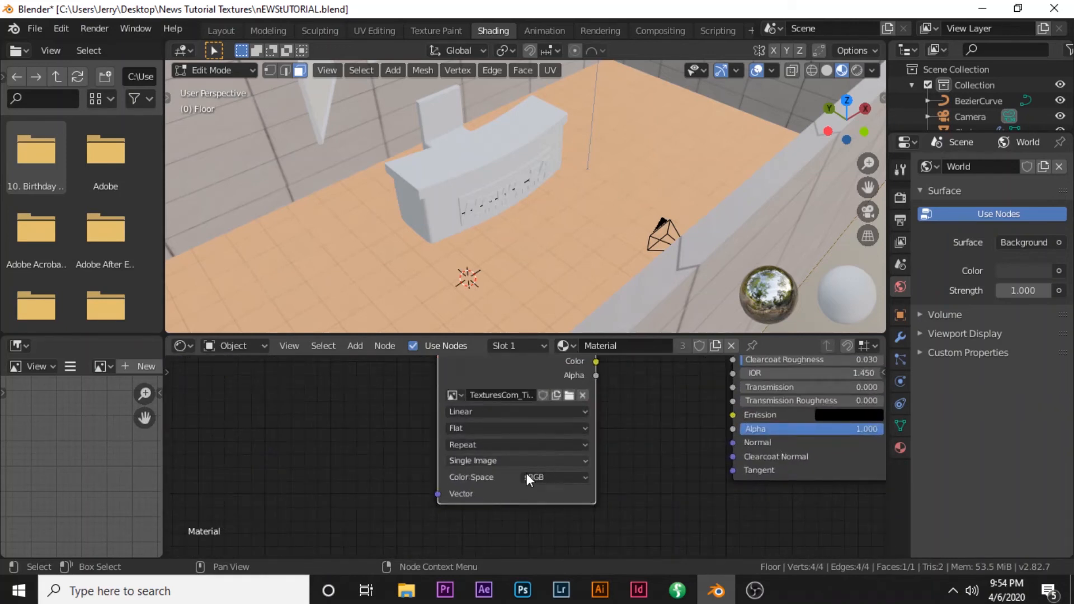
click(544, 477)
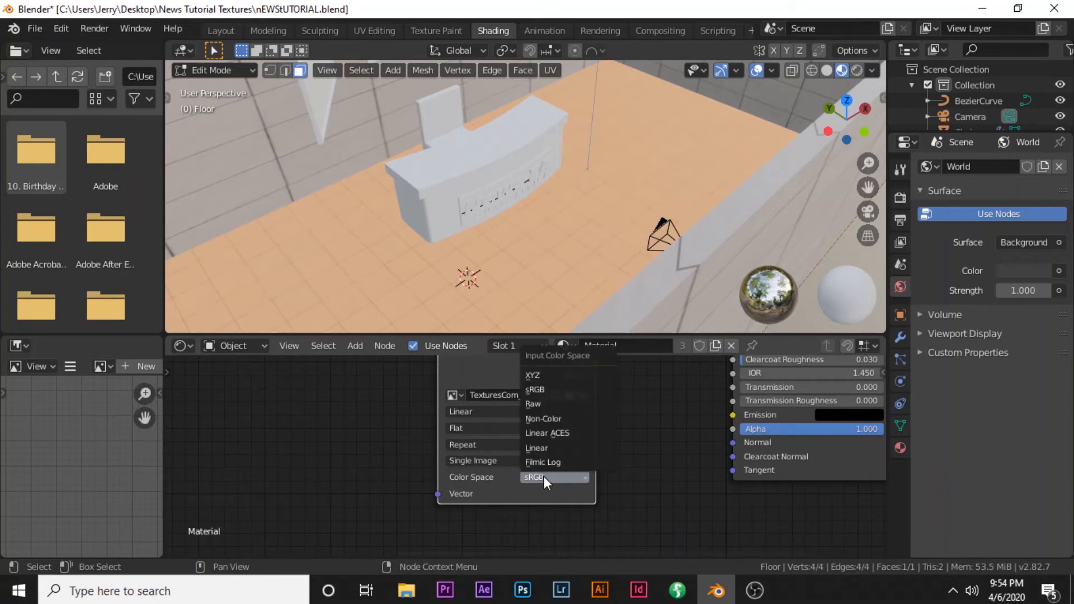
click(552, 420)
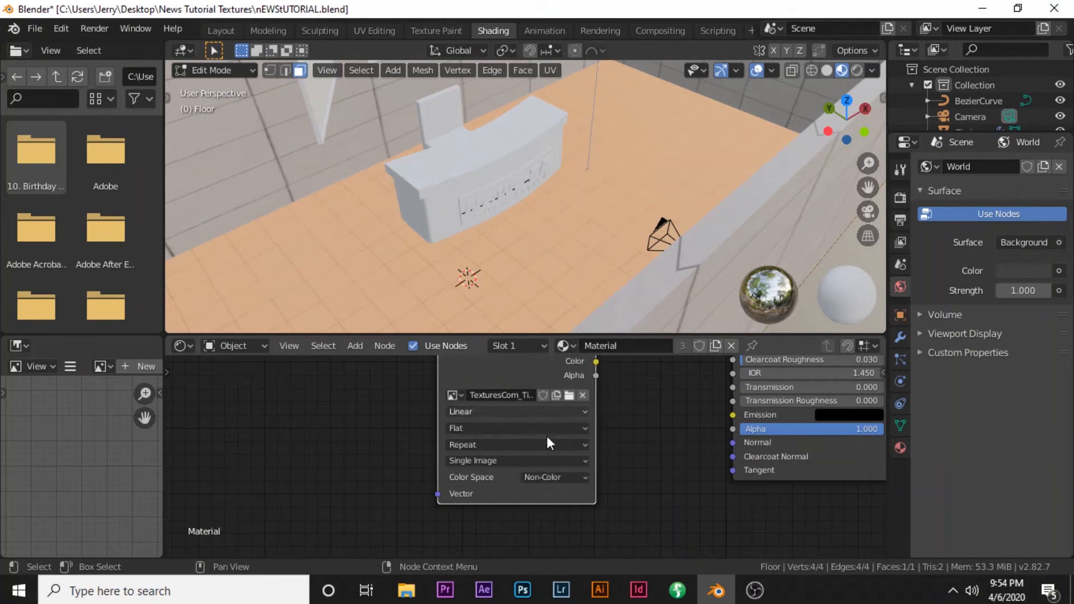
scroll(549, 475, down, 1)
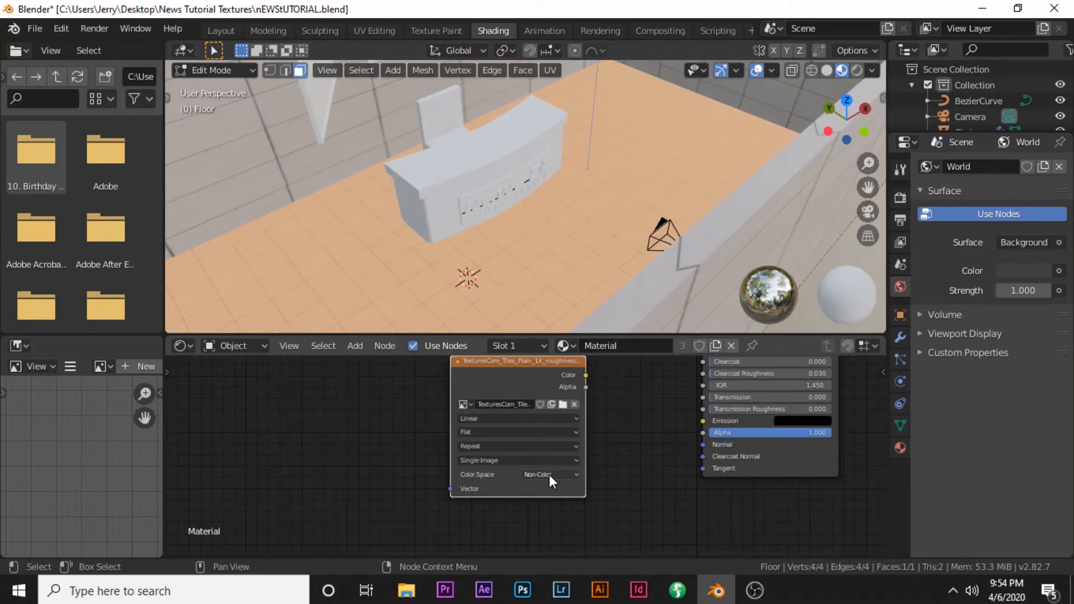
Add TexturesCom_Tiles_Plain_1K_normal.tif from the News Tutorial Textures folder as an image texture node below the roughness node
scroll(549, 474, down, 2)
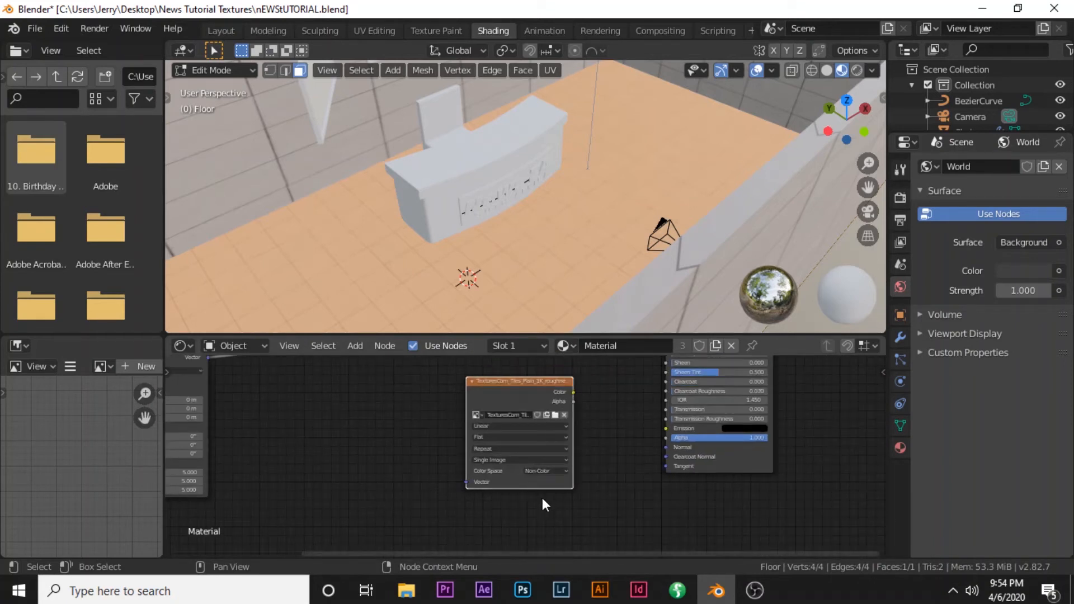
scroll(543, 492, down, 3)
scroll(543, 492, down, 1)
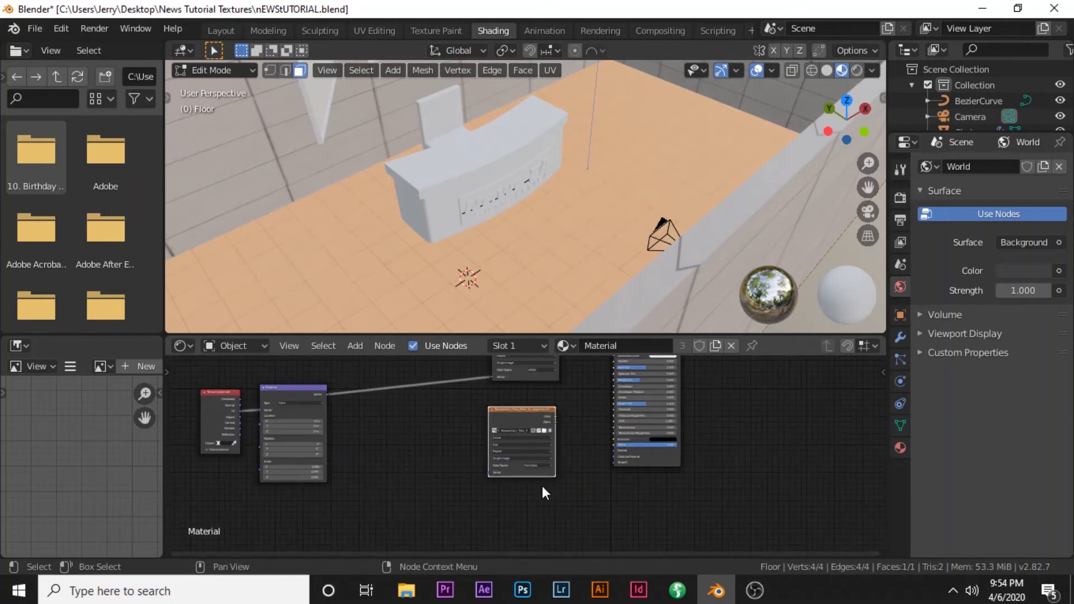
mouse_move(407, 591)
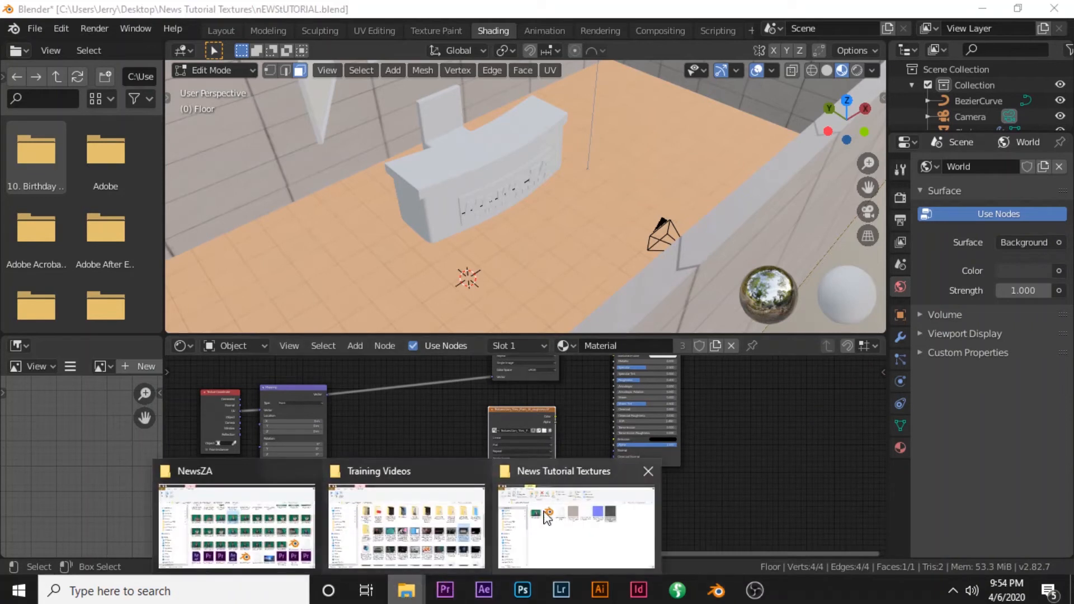
click(576, 538)
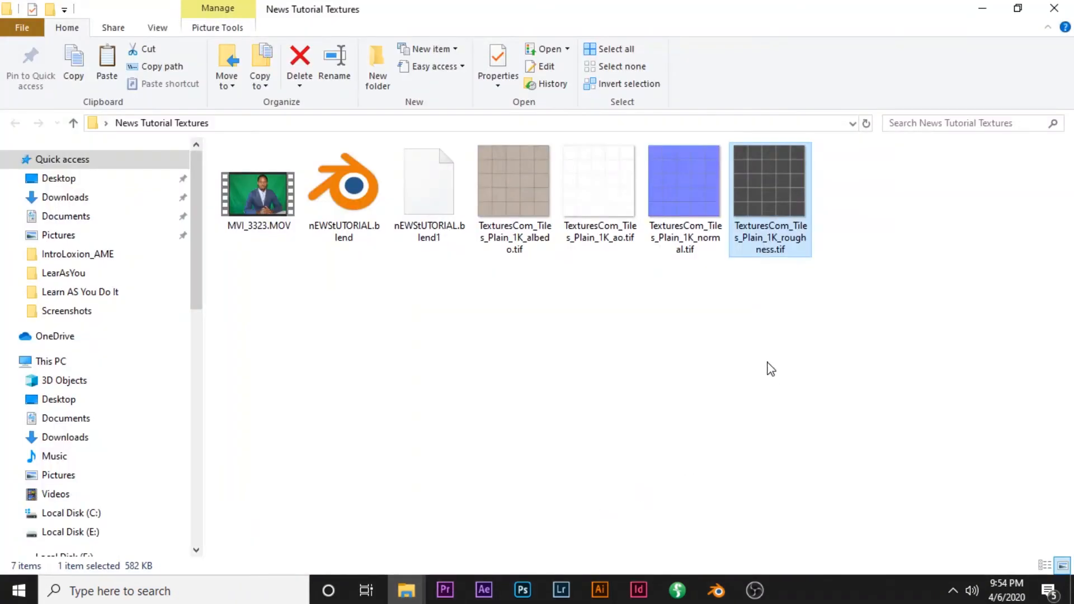
click(511, 204)
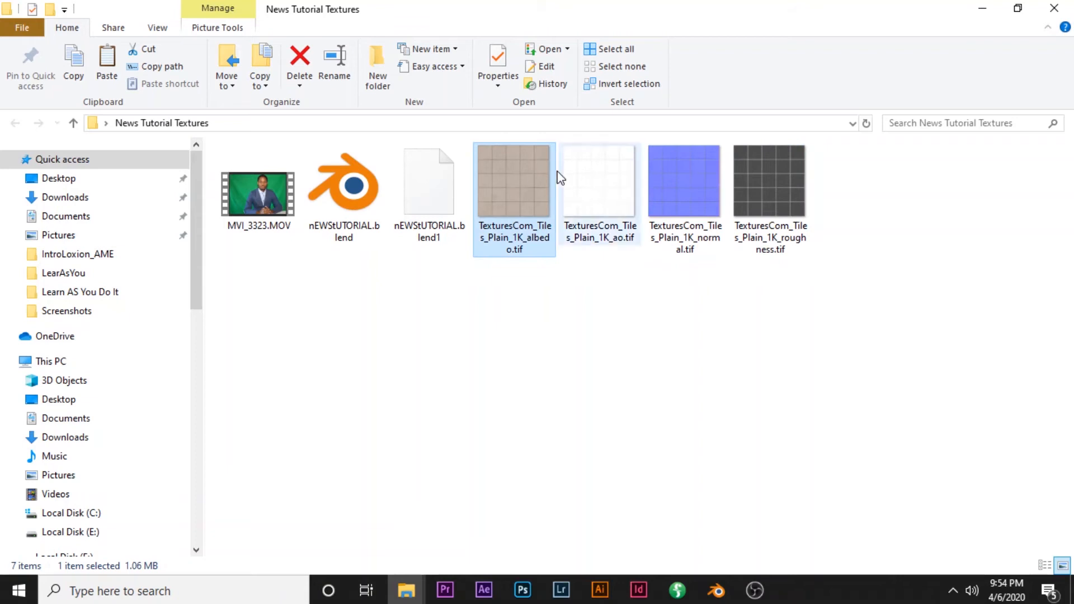
drag(689, 196, 728, 599)
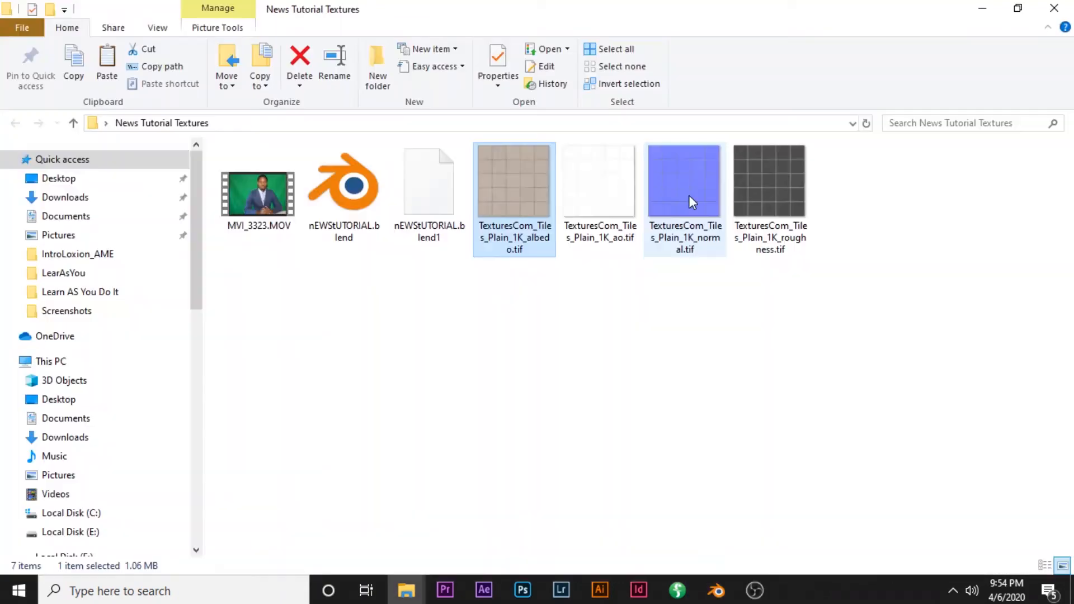
drag(689, 196, 508, 540)
drag(509, 496, 504, 496)
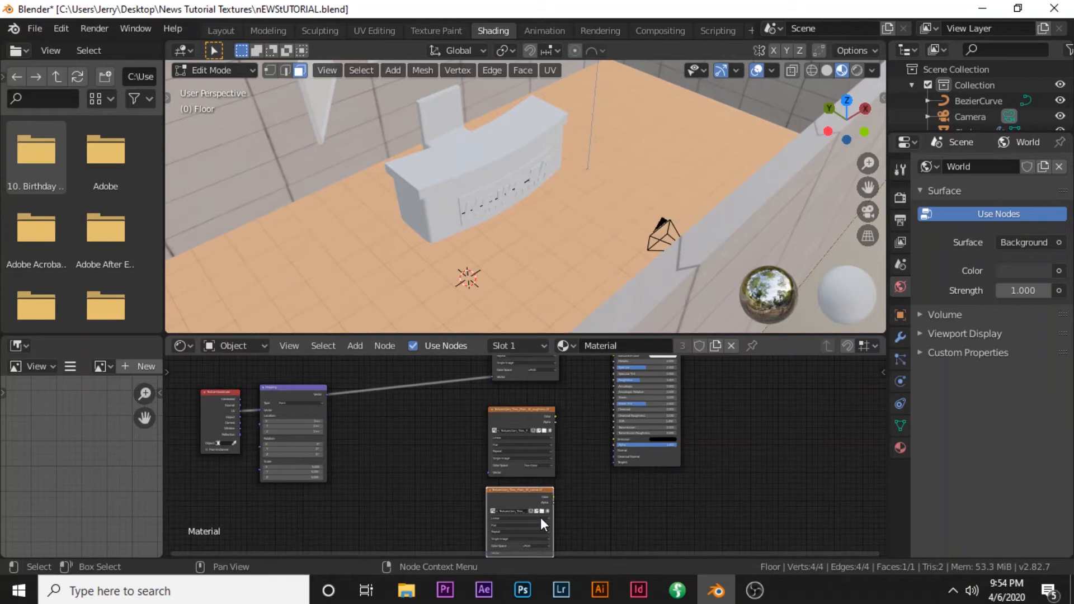
Set the normal texture node's color space to Non-Color
middle_drag(583, 473, 565, 445)
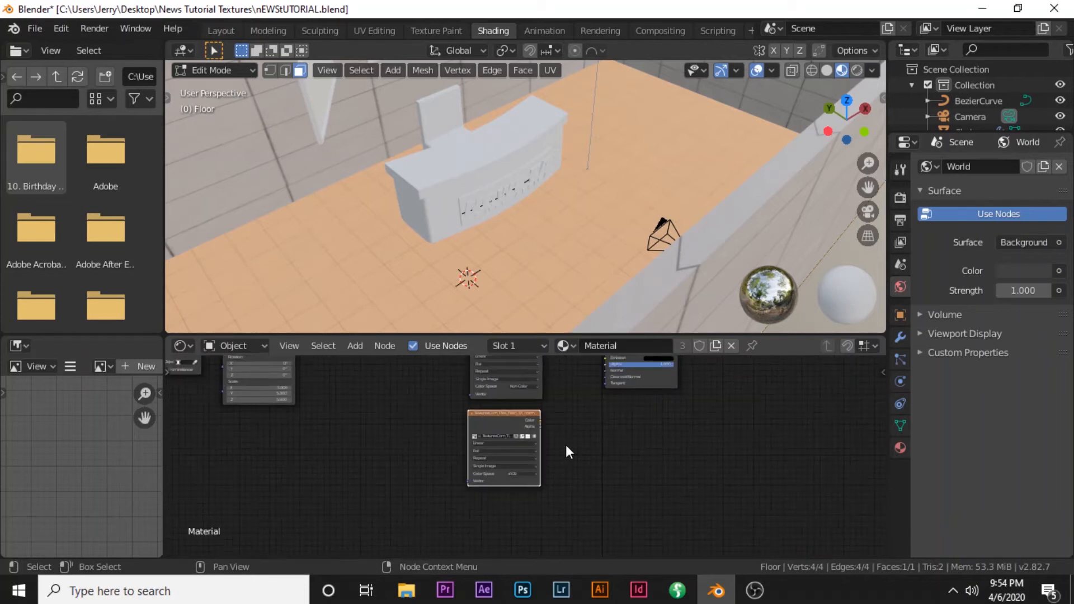
scroll(563, 445, up, 4)
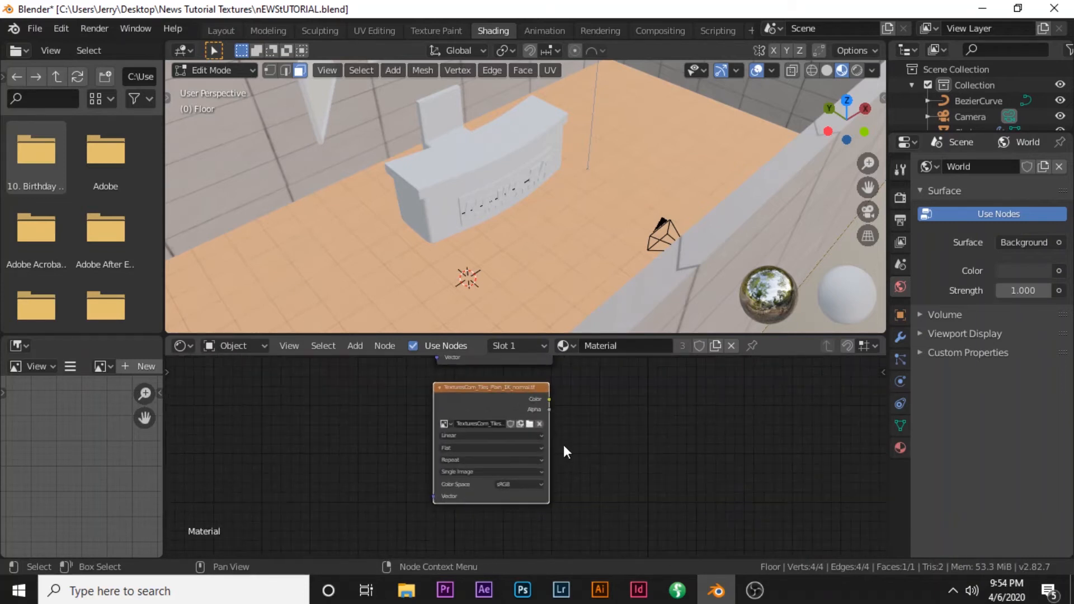
click(513, 485)
click(516, 441)
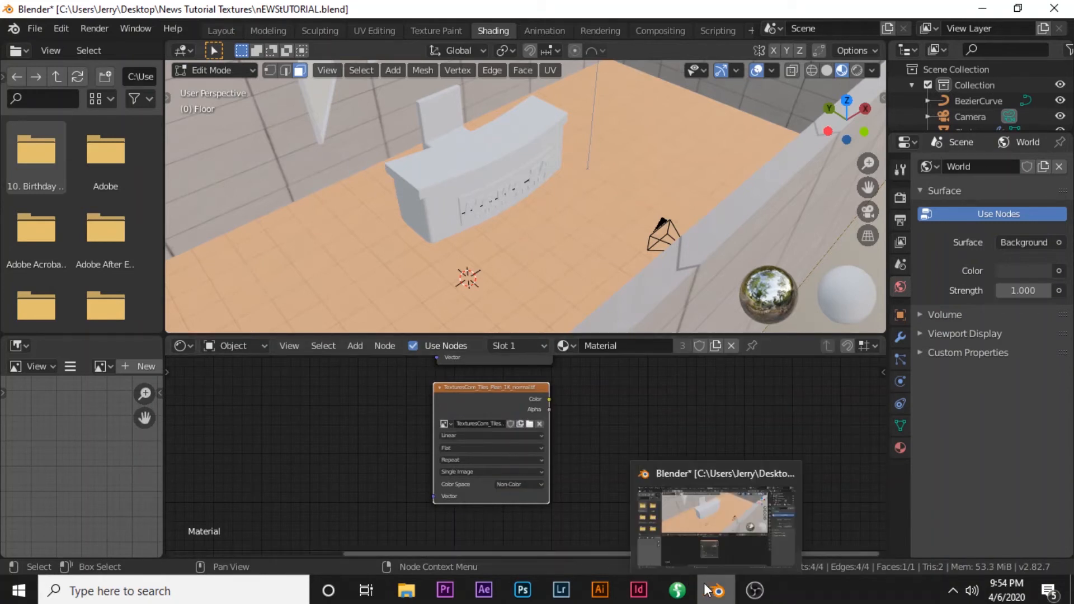
Add TexturesCom_Tiles_Plain_1K_ao.tif from the News Tutorial Textures folder as an image texture node and align it below the normal node
mouse_move(408, 594)
click(576, 526)
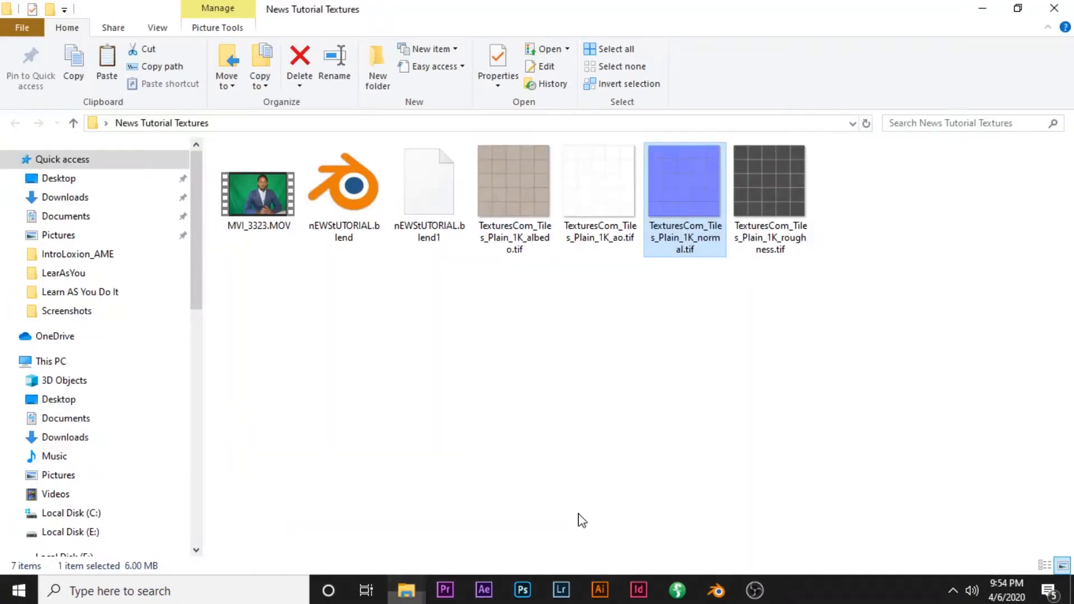
click(616, 241)
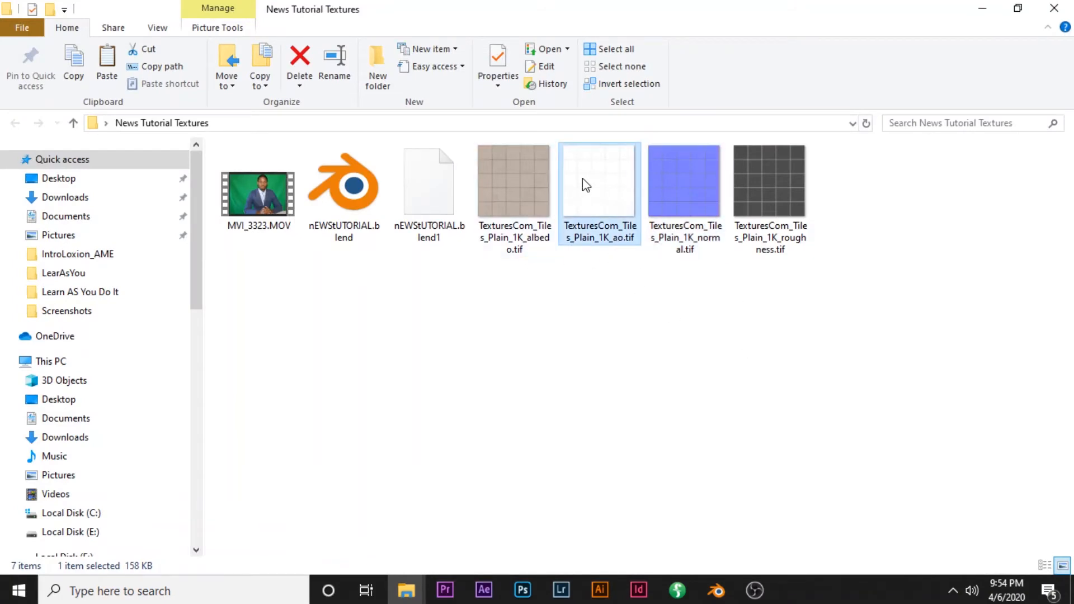
drag(602, 183, 714, 592)
drag(551, 557, 468, 522)
scroll(564, 488, down, 1)
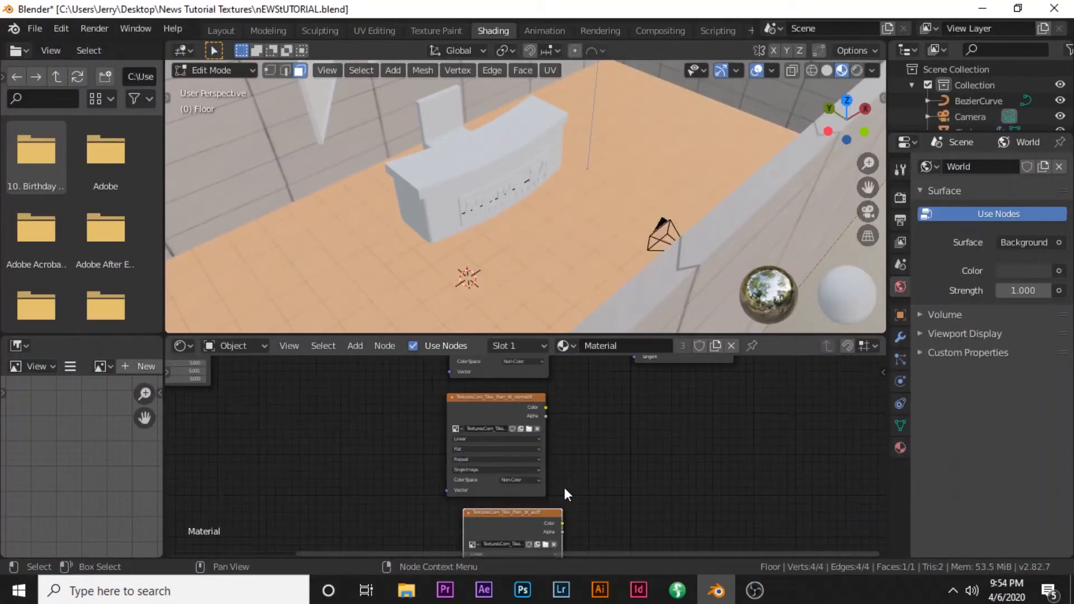
scroll(567, 485, down, 1)
mouse_move(481, 504)
mouse_down()
mouse_move(464, 501)
mouse_move(491, 498)
mouse_up()
Set the AO texture node's color space to Non-Color
scroll(552, 496, down, 1)
scroll(555, 492, down, 1)
middle_drag(557, 493, 562, 457)
scroll(545, 495, up, 2)
click(525, 513)
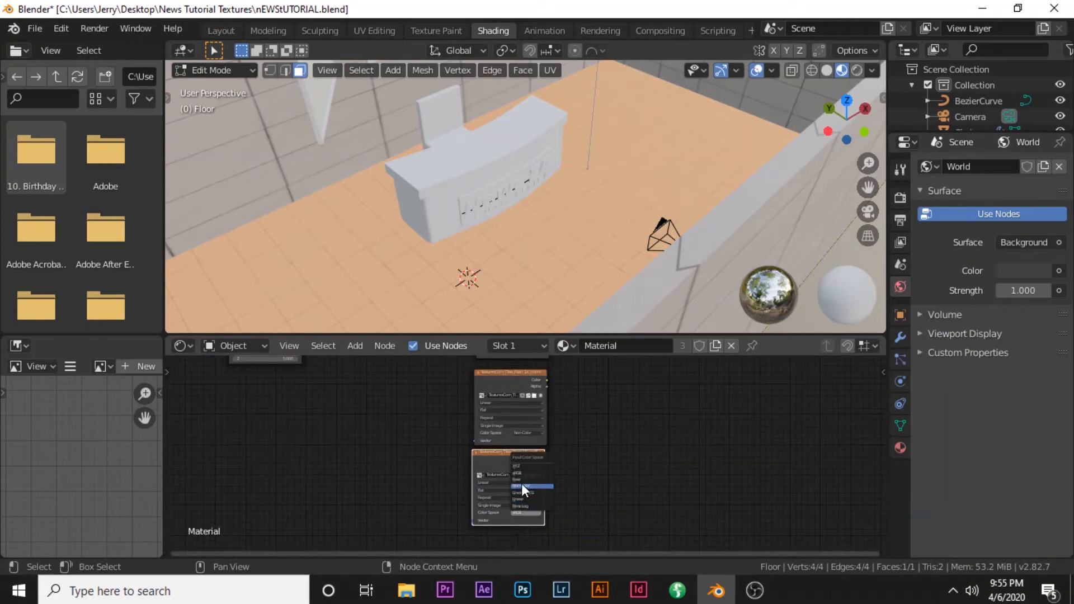
click(522, 486)
Connect the Mapping node's Vector output to the Vector input of the normal texture node
scroll(535, 485, down, 1)
scroll(581, 427, down, 1)
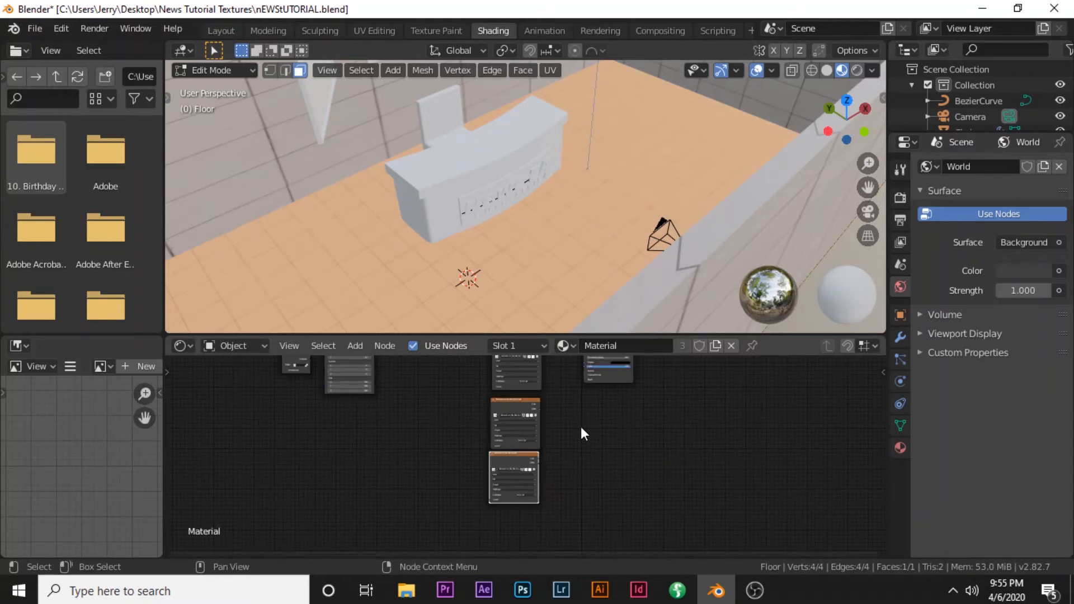
middle_drag(594, 451, 596, 476)
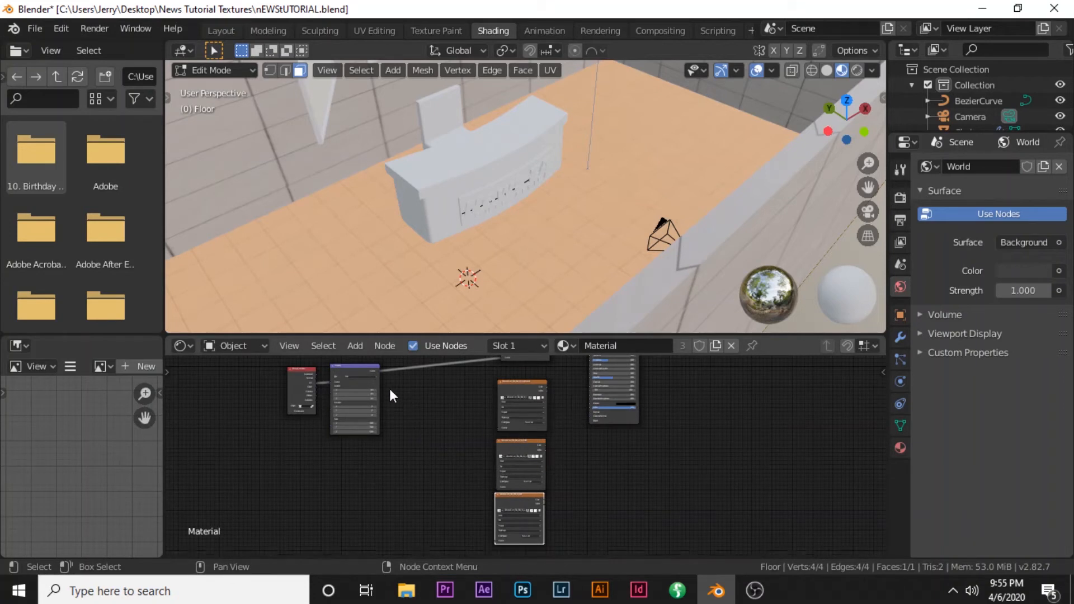
drag(381, 370, 395, 397)
drag(451, 421, 500, 487)
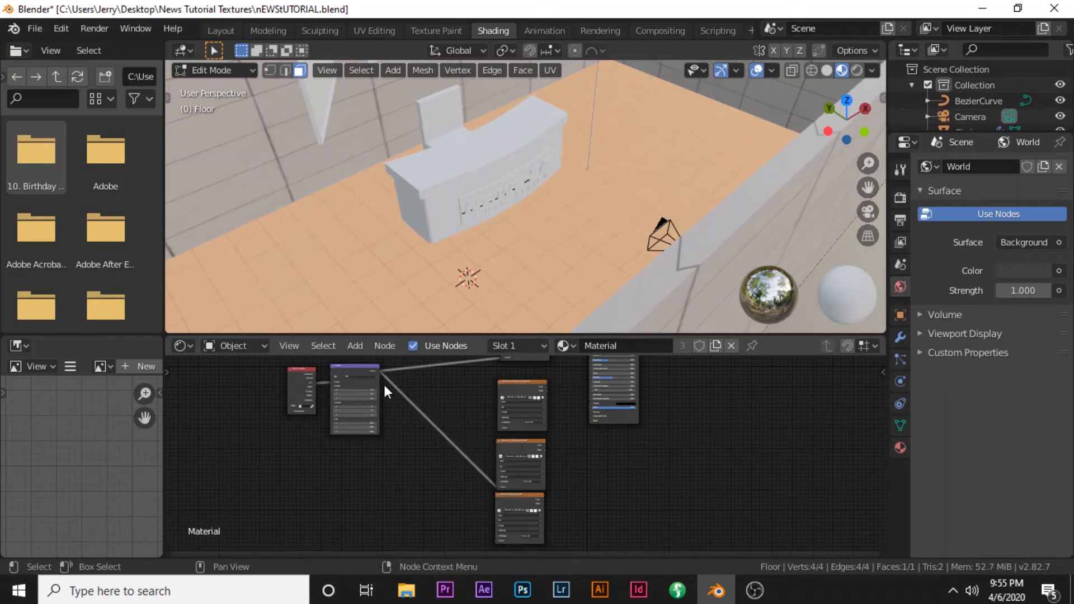
Link the Mapping node's Vector output to the Vector input of the lowest Image Texture node
drag(380, 374, 464, 544)
drag(486, 554, 506, 546)
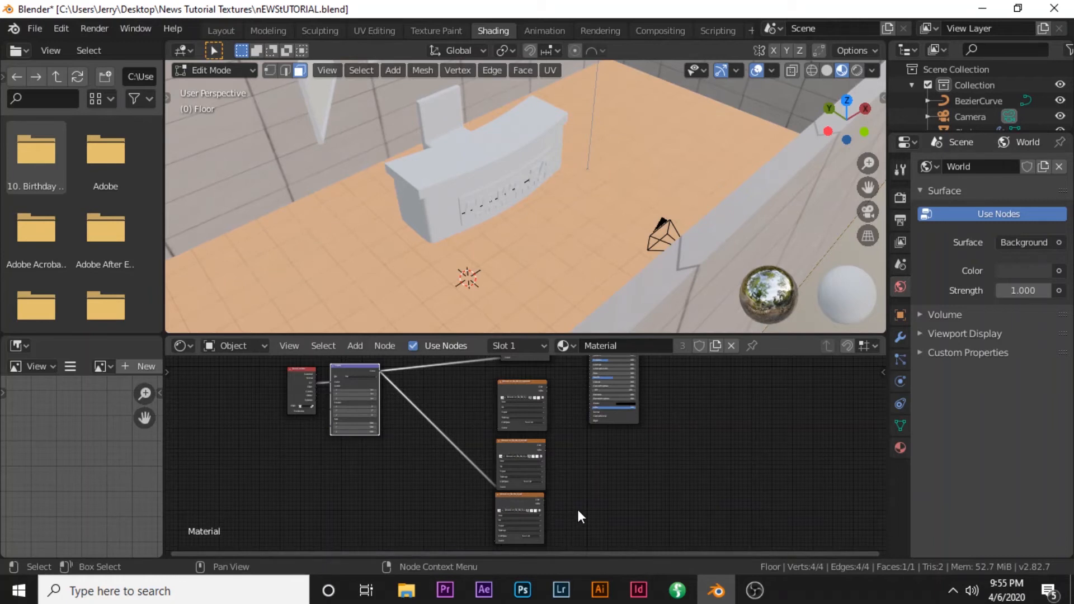
scroll(578, 509, up, 1)
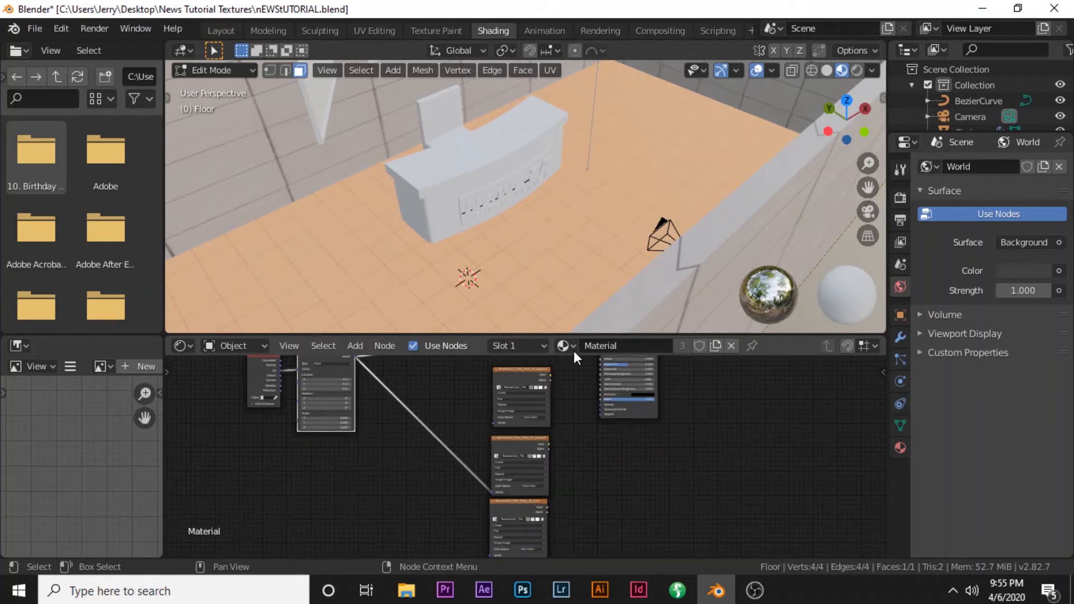
click(671, 365)
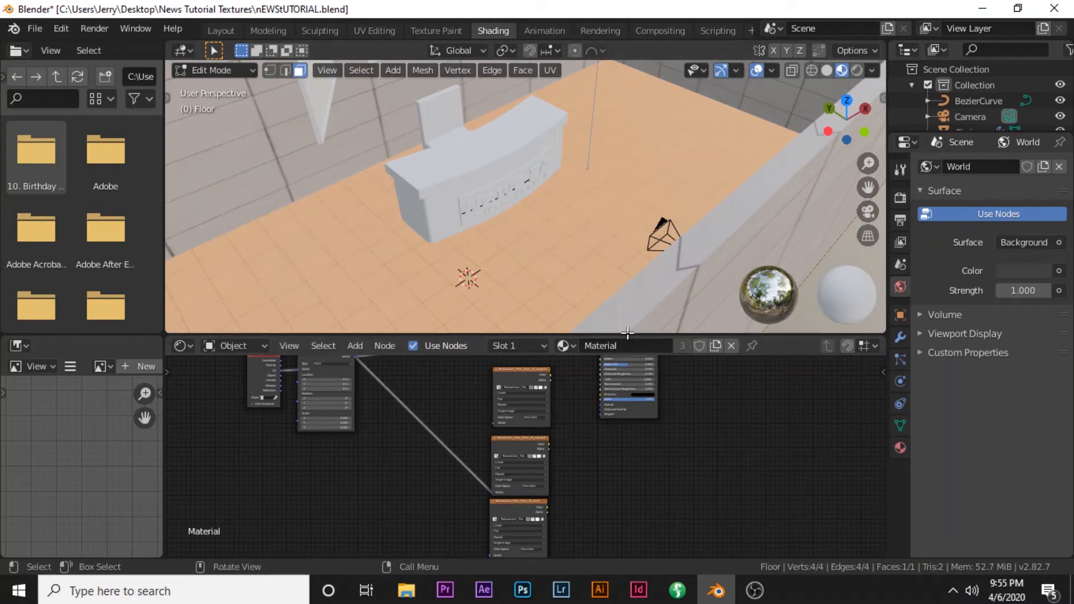
drag(628, 334, 607, 193)
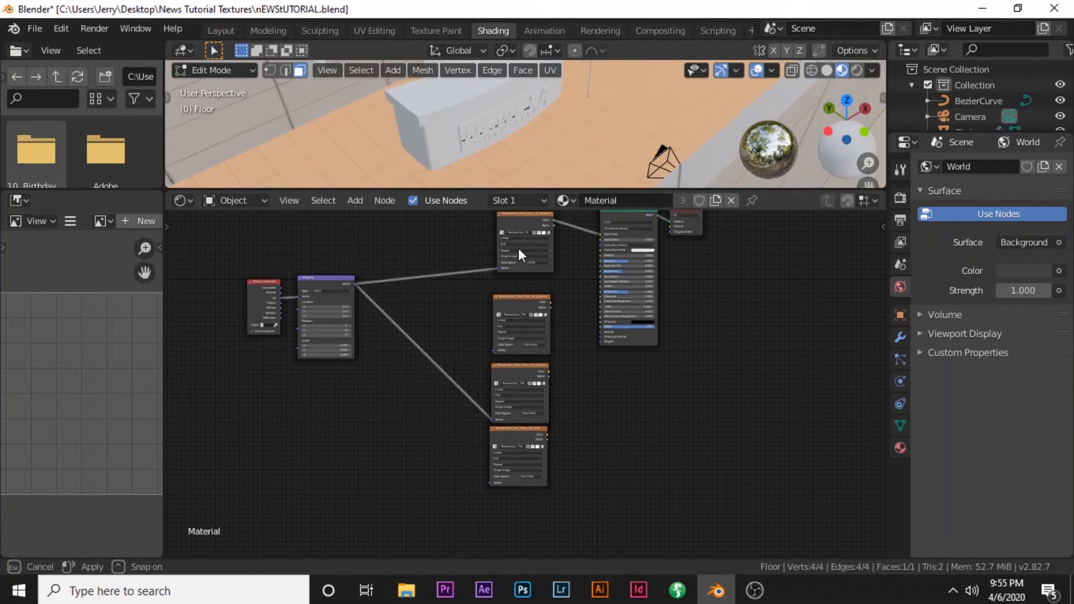
scroll(434, 307, up, 1)
scroll(391, 297, up, 1)
drag(292, 250, 479, 522)
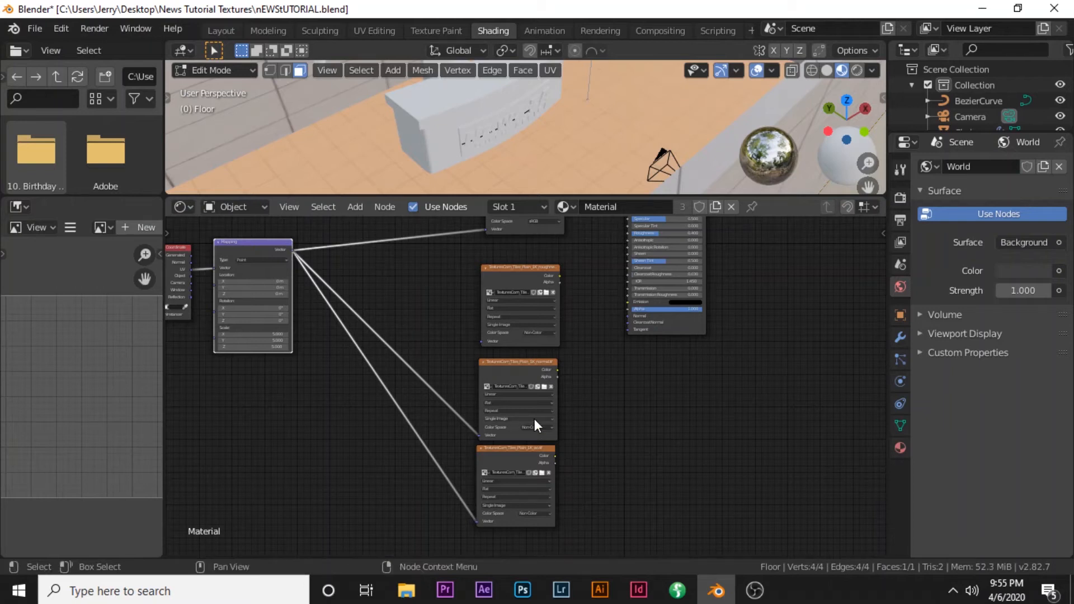
Space out the two lowest Image Texture nodes so they no longer crowd each other
scroll(535, 419, down, 1)
drag(513, 449, 519, 466)
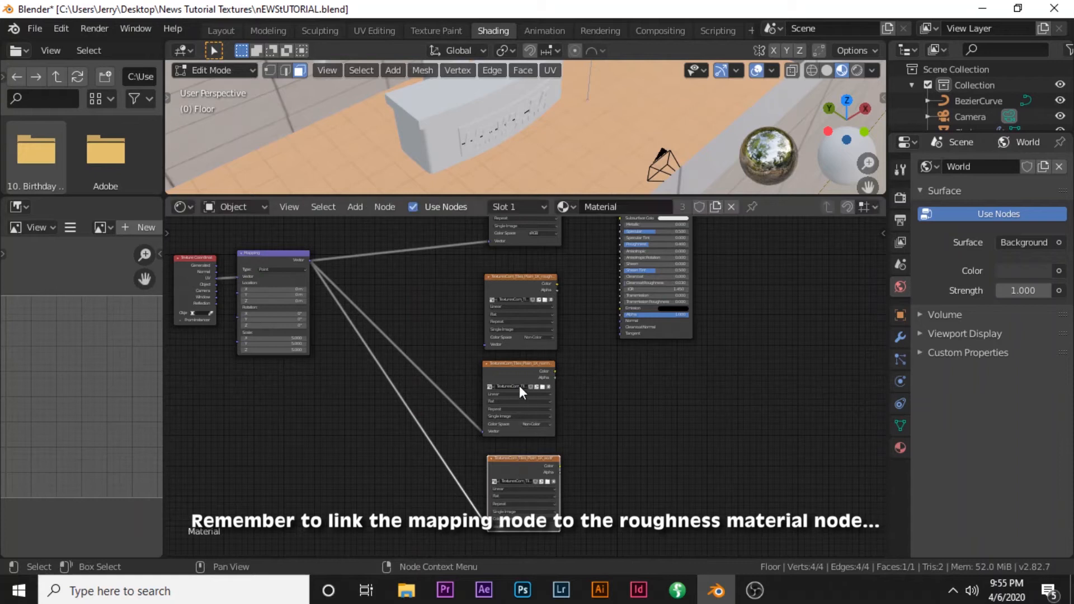
drag(521, 371, 524, 367)
scroll(589, 379, down, 1)
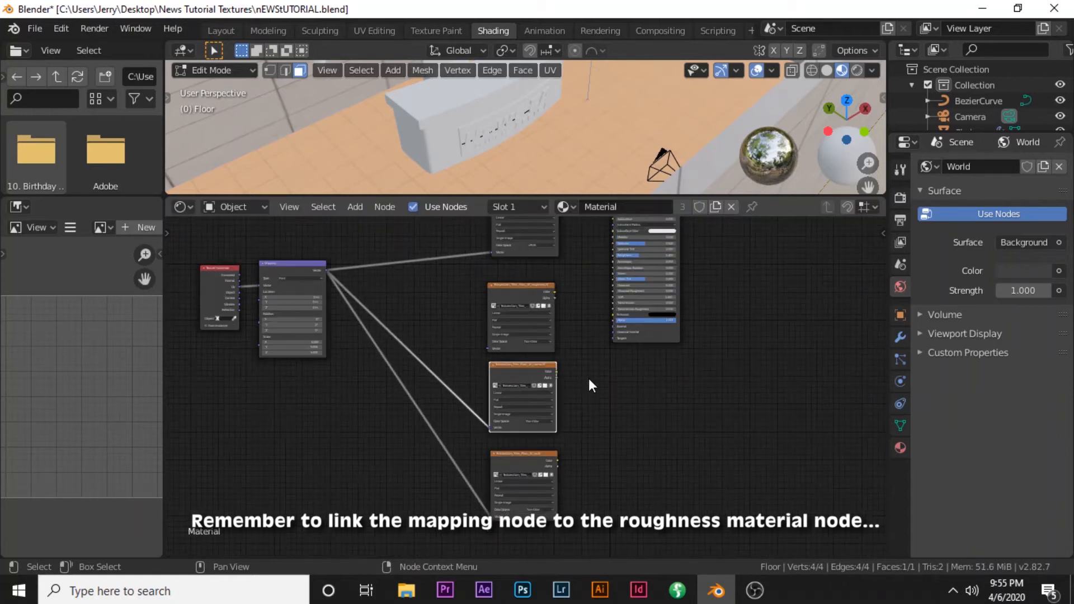
Link the roughness texture's Color output to the Roughness input of the Principled BSDF node
scroll(617, 365, up, 2)
middle_drag(617, 365, 530, 458)
scroll(456, 375, up, 3)
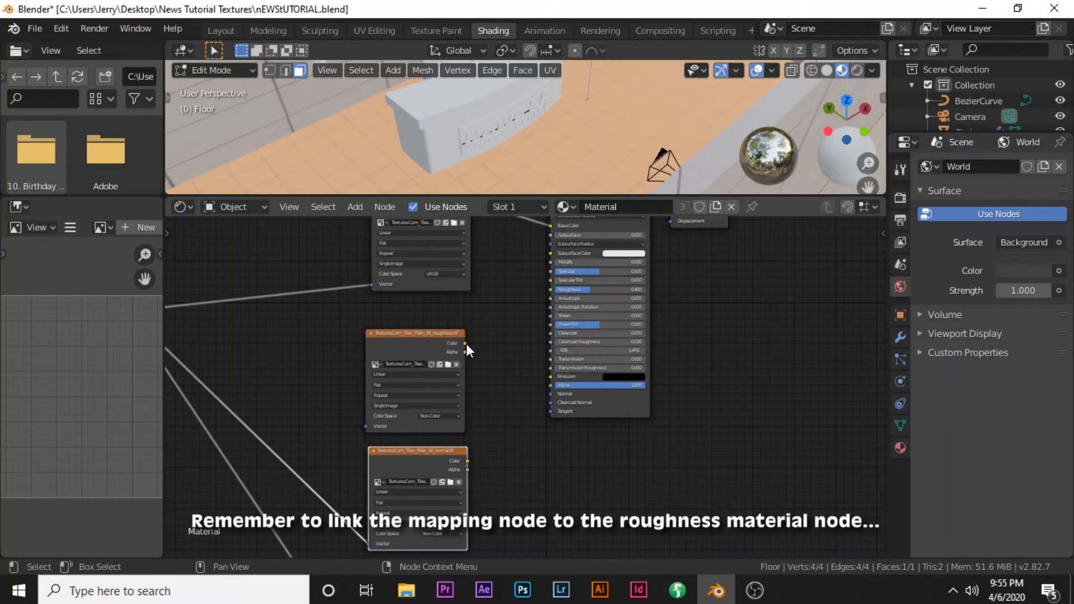
mouse_move(467, 343)
mouse_down()
mouse_move(520, 291)
mouse_move(552, 291)
mouse_up()
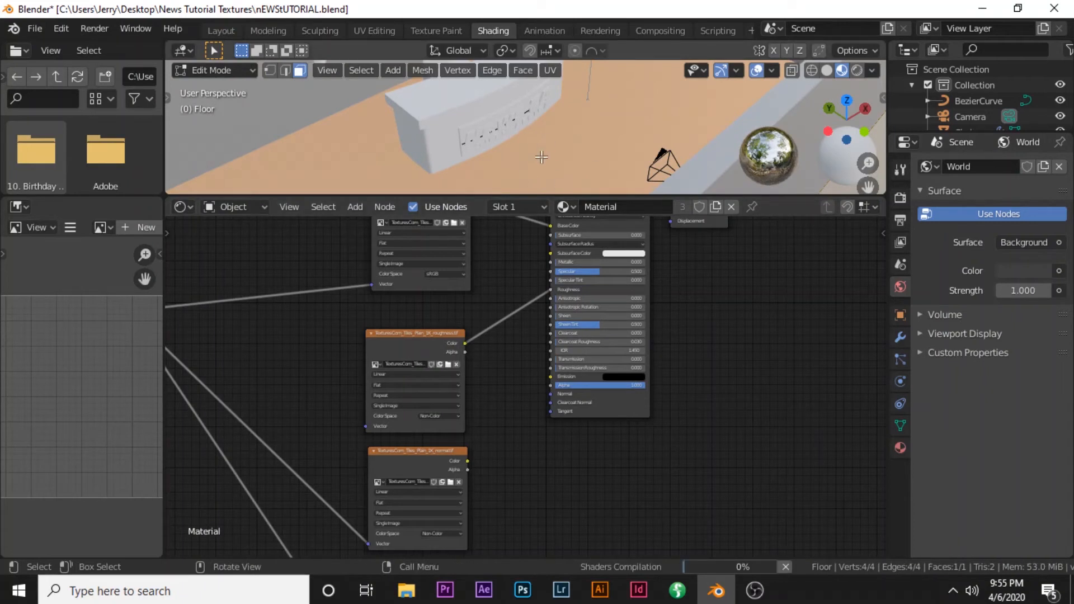
middle_drag(541, 157, 538, 168)
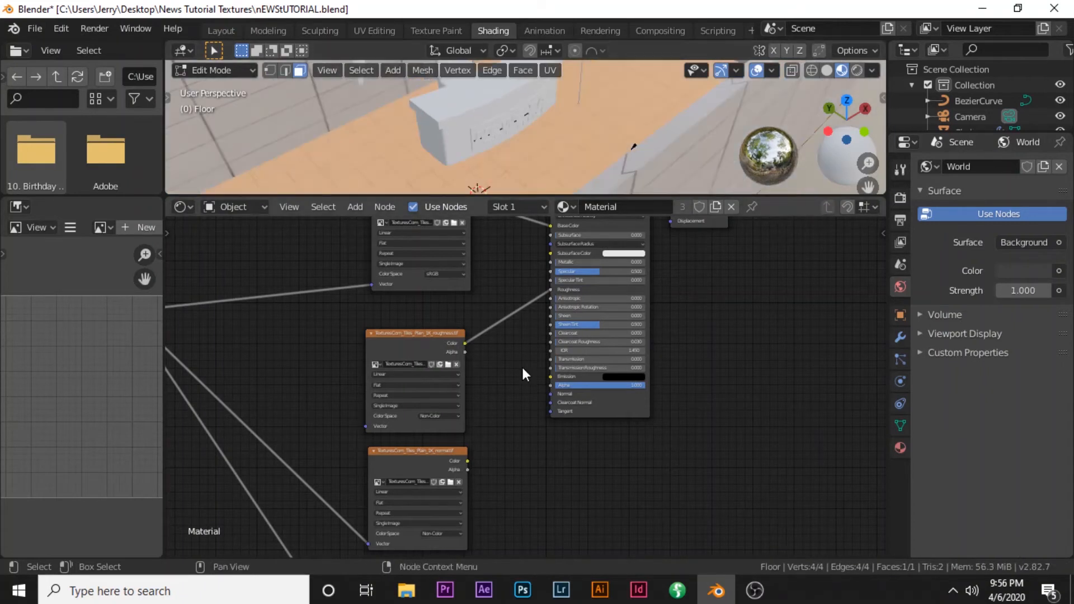
Add a Normal Map node beside the normal Image Texture node
middle_drag(481, 475, 472, 386)
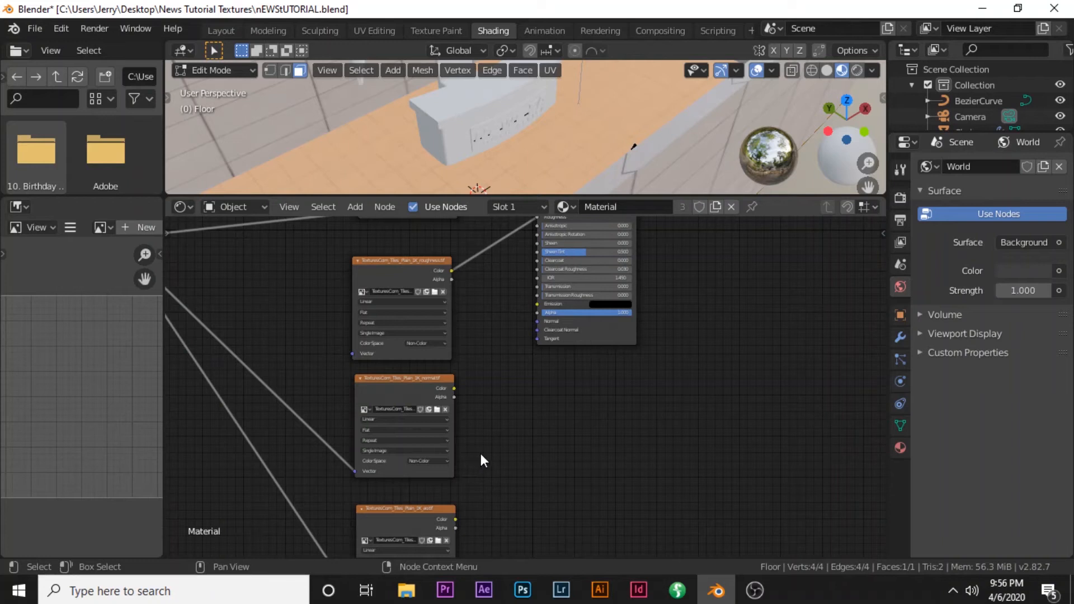
key(shift+a)
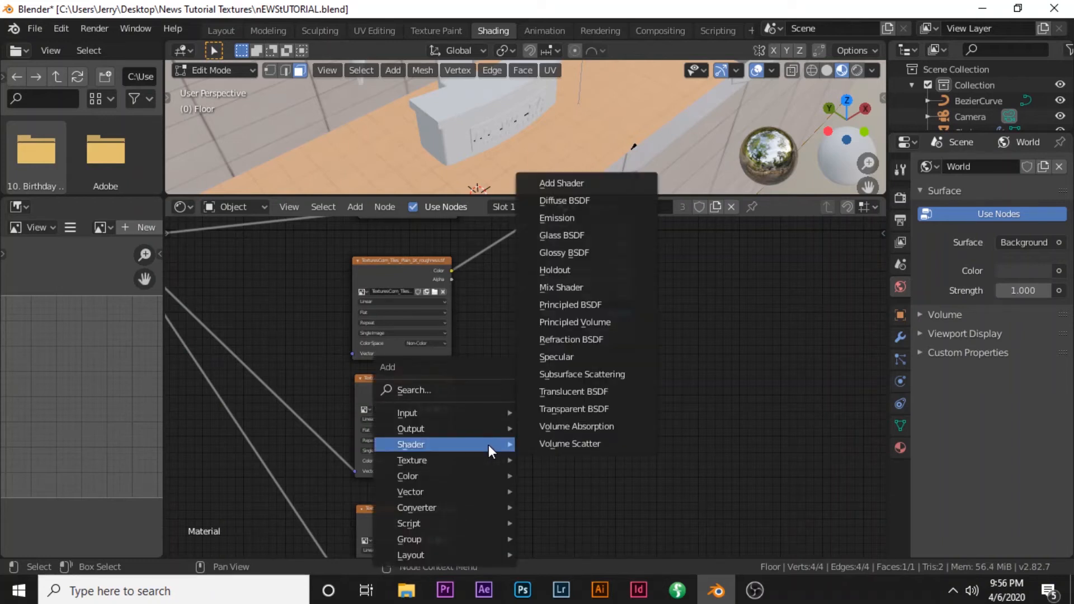
mouse_move(481, 492)
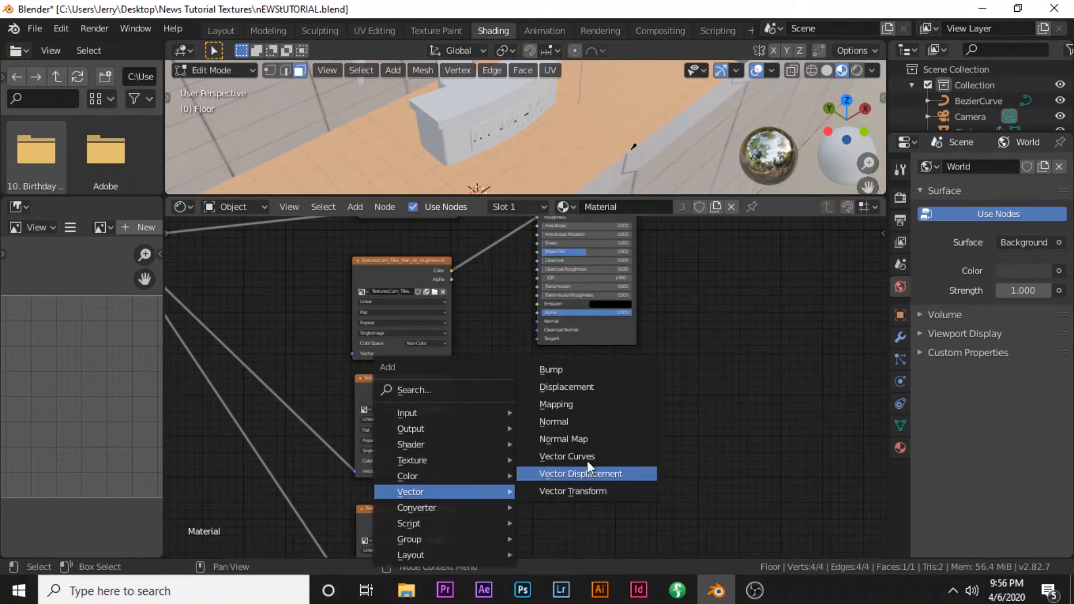
click(579, 440)
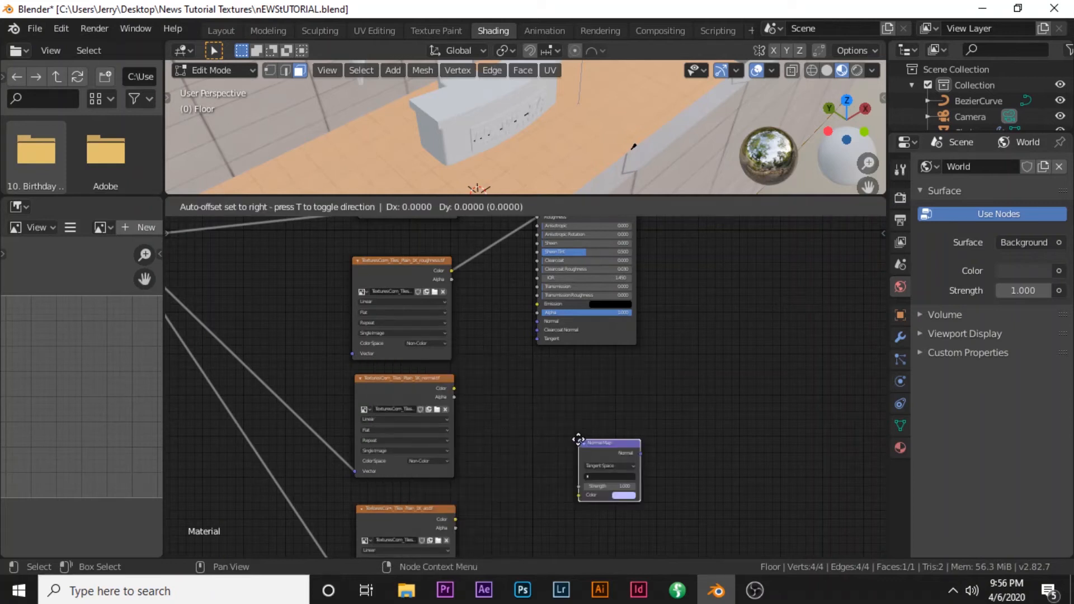
click(479, 395)
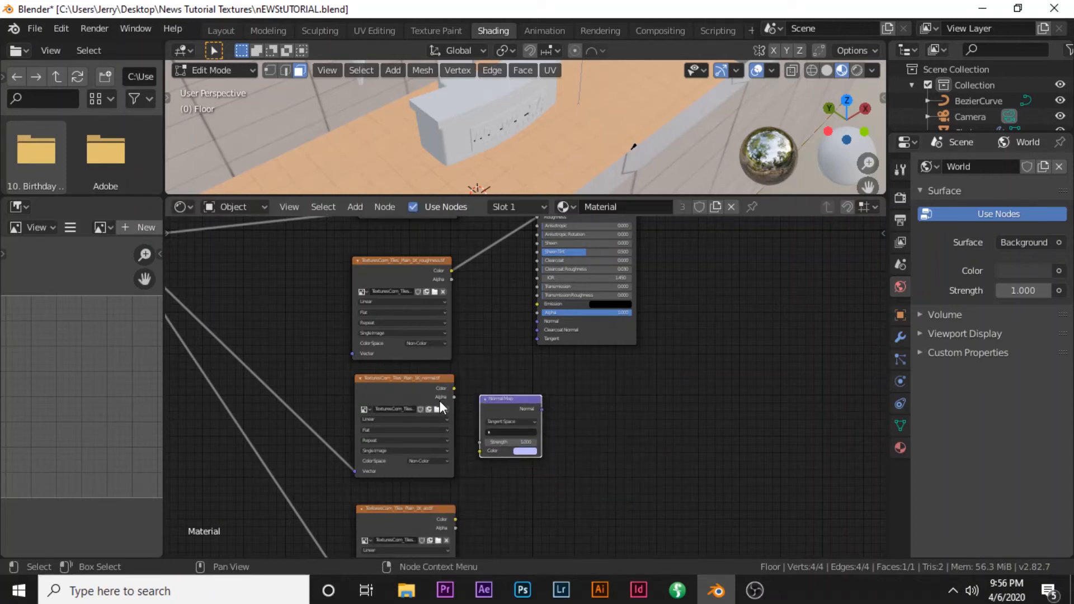
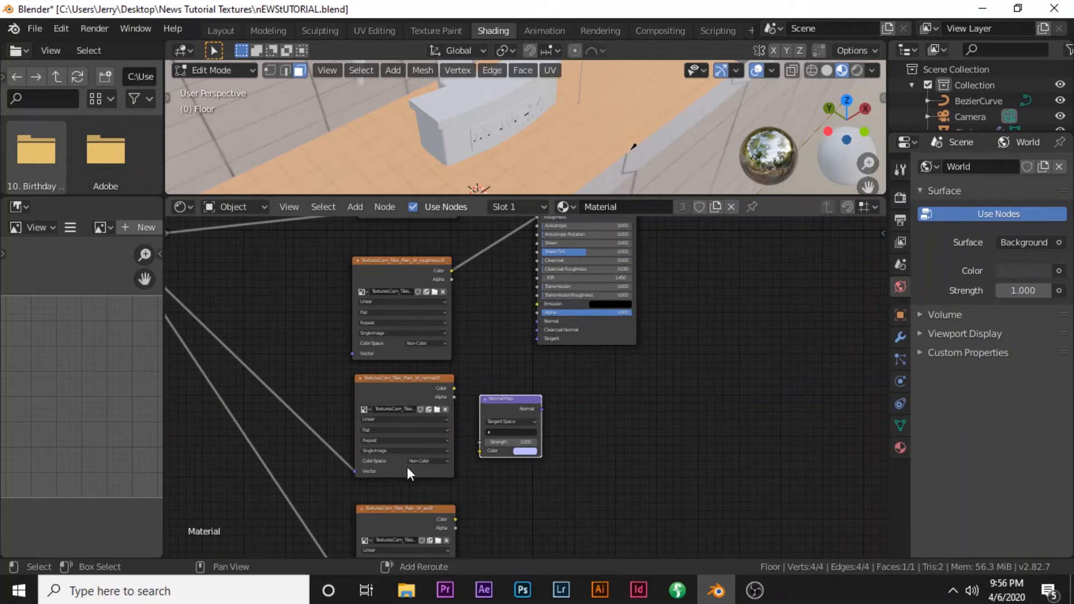
Add a Bump node just below the Normal Map node
key(shift+a)
mouse_move(407, 468)
click(482, 414)
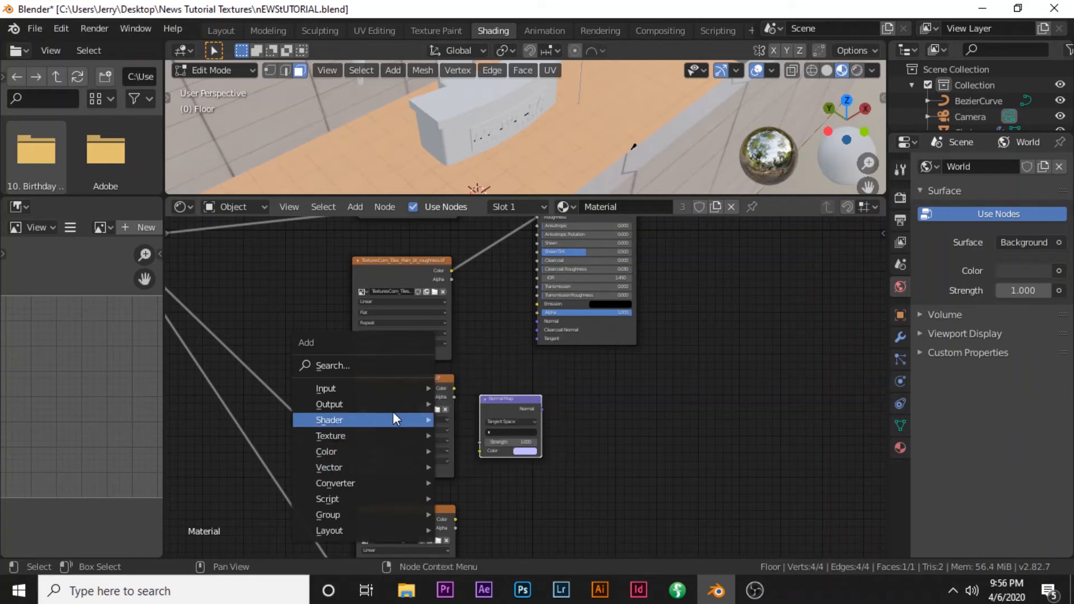
mouse_move(392, 465)
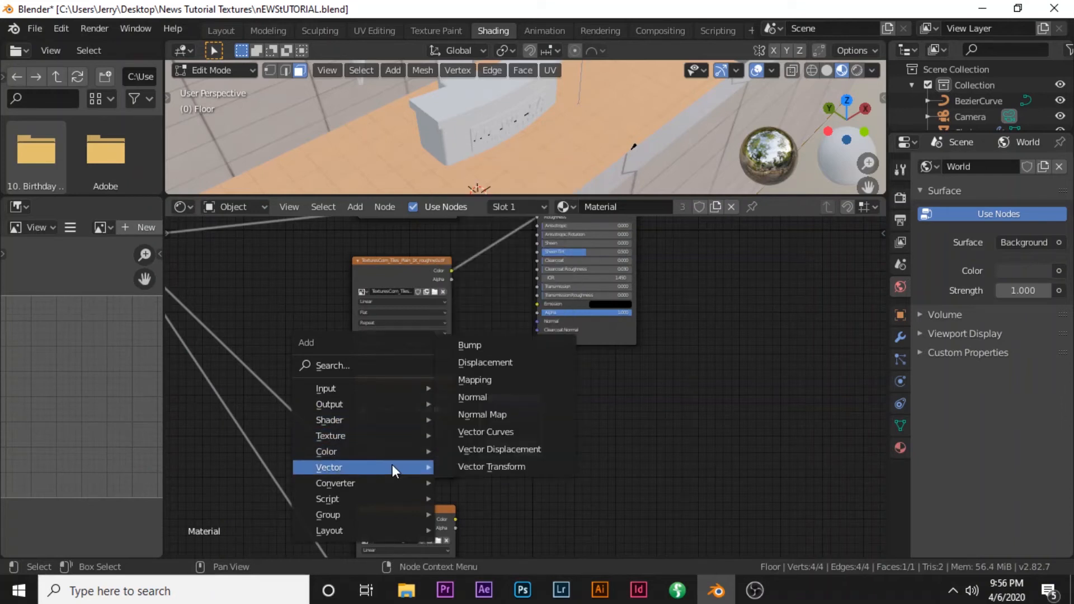
click(476, 345)
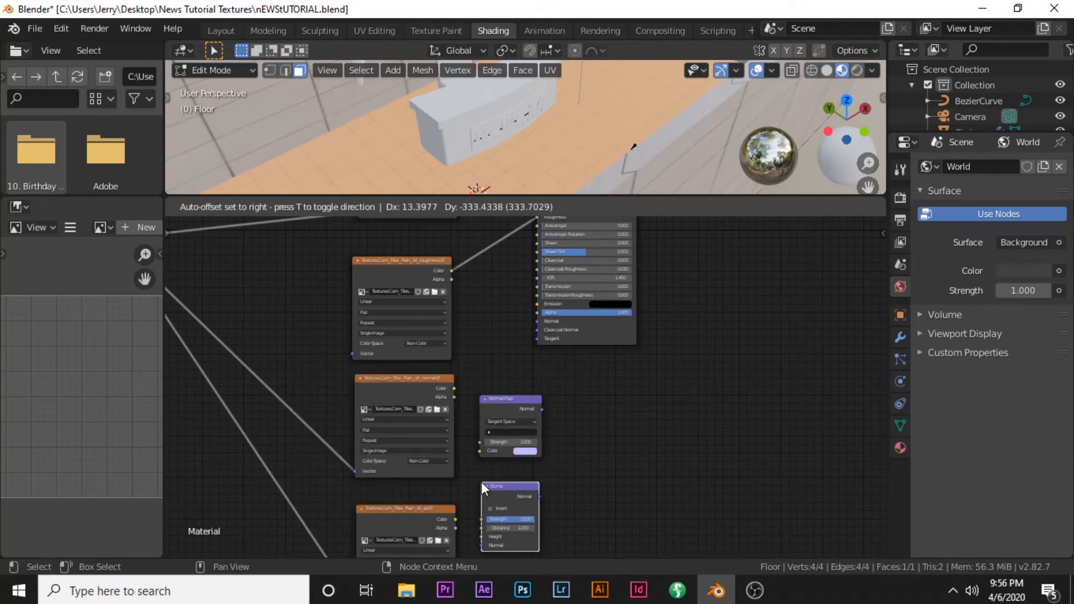
click(481, 483)
Shift the Bump node clear of the Normal Map node and link the normal texture's Color output to the Normal Map's Color input
scroll(593, 467, down, 1)
middle_drag(590, 447, 573, 413)
drag(496, 457, 560, 448)
drag(445, 354, 468, 417)
drag(445, 355, 468, 415)
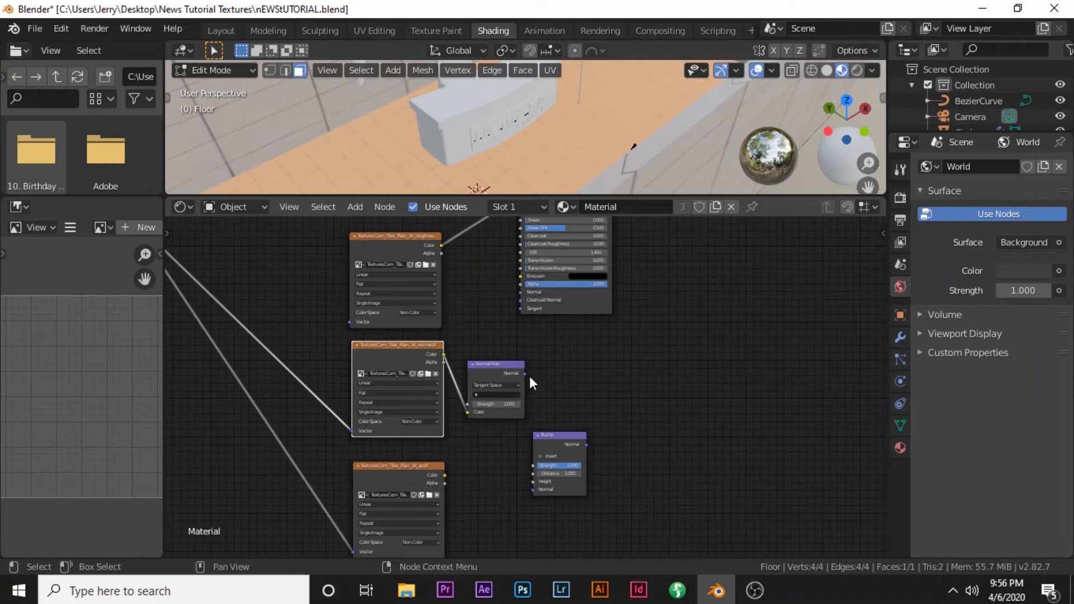
Feed the Bump node by linking the Normal Map output to its Normal input and the lowest texture's Color to its Height input
drag(524, 373, 530, 488)
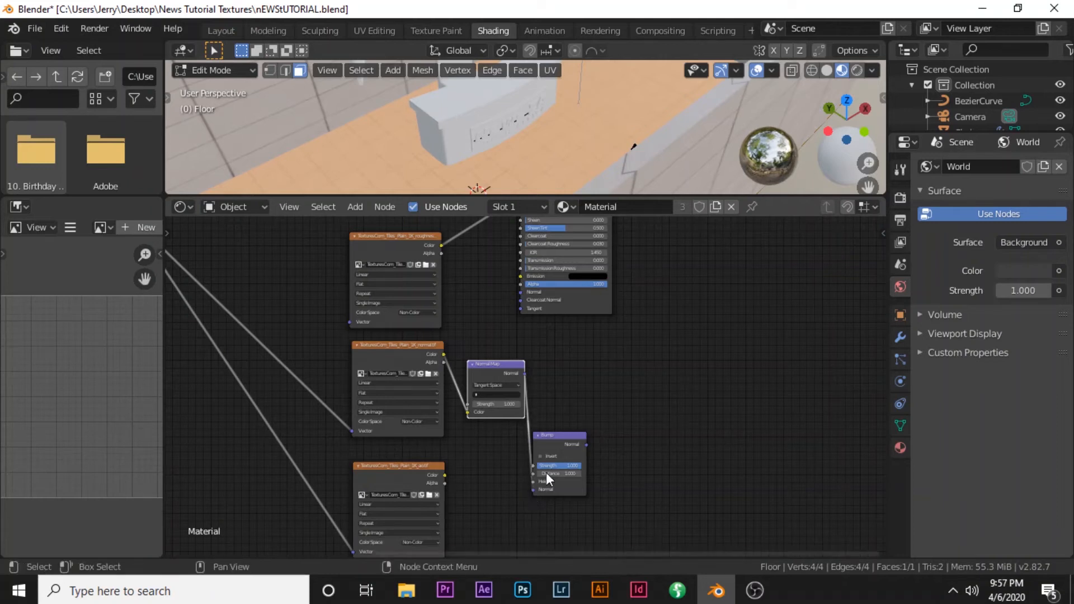
drag(552, 439, 568, 421)
drag(446, 475, 549, 464)
Link the Bump node's Normal output to the Normal input of the Principled BSDF node
drag(602, 428, 522, 293)
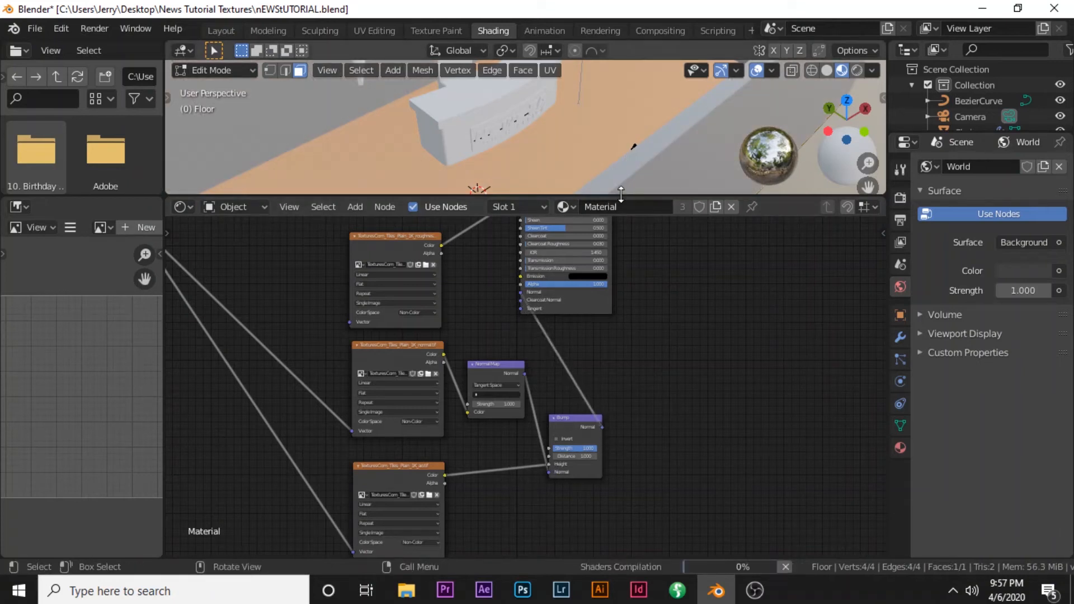
drag(626, 273, 625, 288)
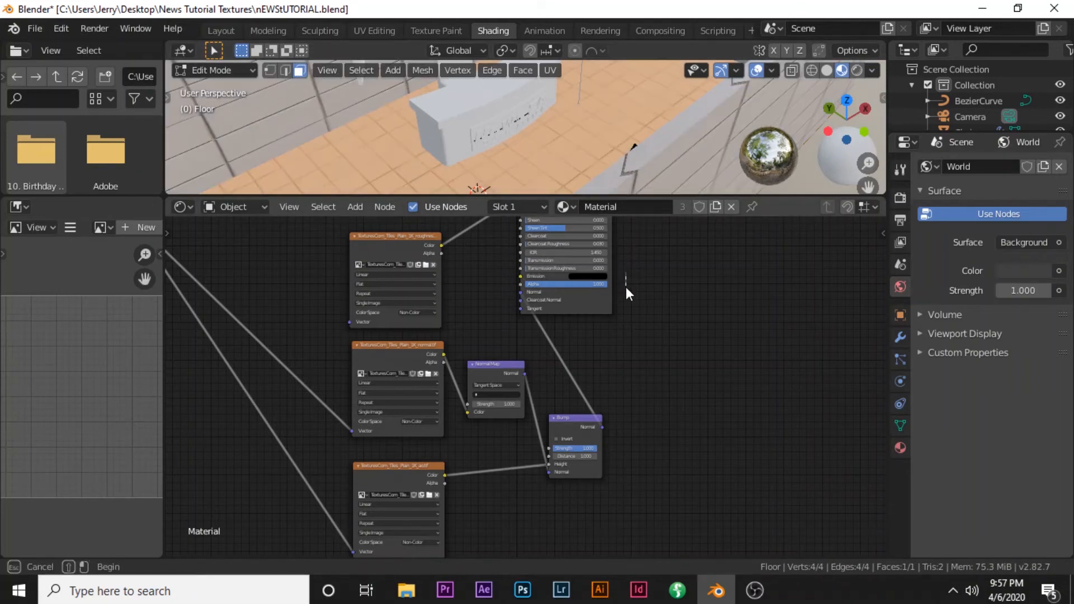
Enlarge the 3D viewport and switch it to Rendered shading to show the whole room
drag(645, 197, 642, 465)
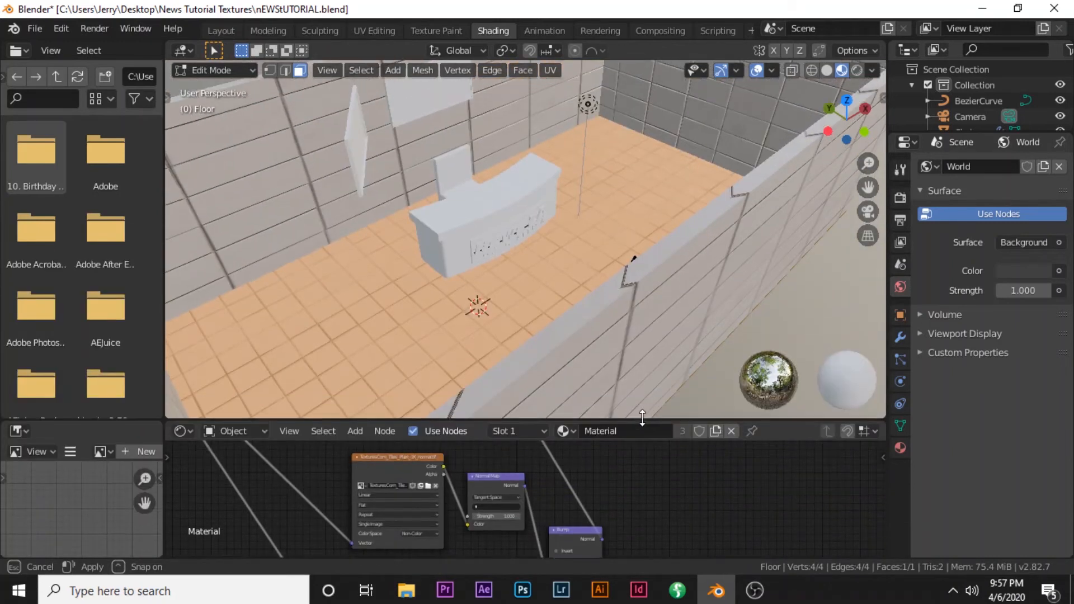
click(856, 71)
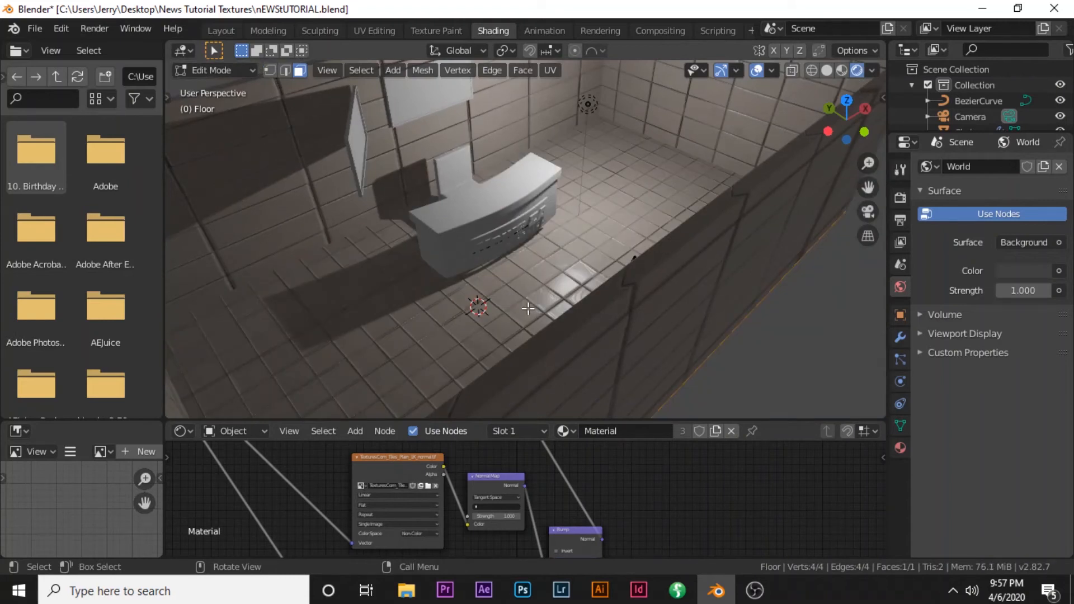
scroll(528, 308, down, 3)
scroll(606, 189, down, 2)
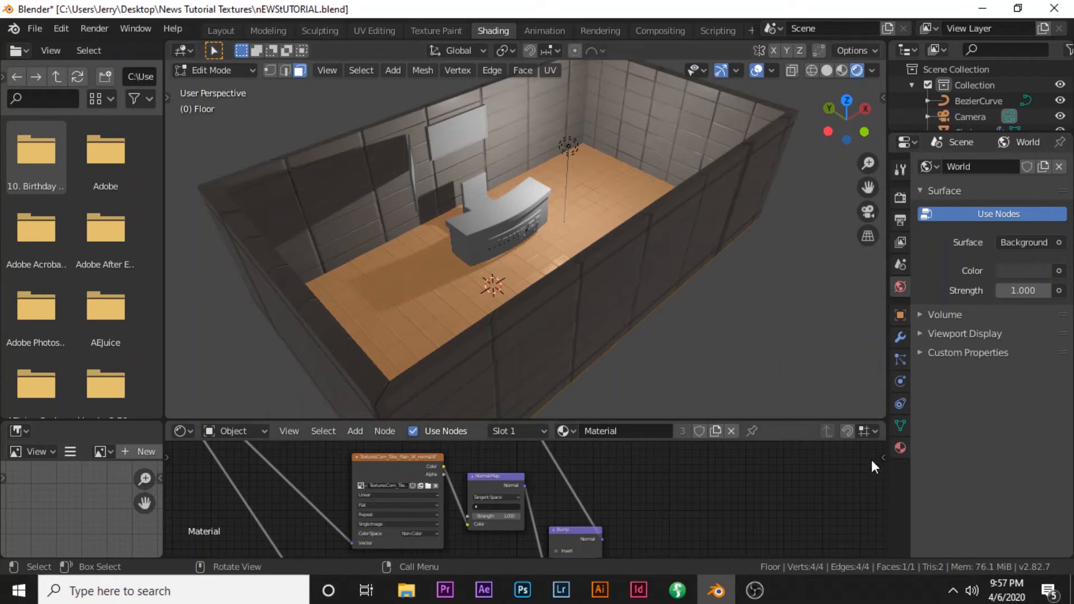
Add two empty material slots to the Floor object
click(899, 454)
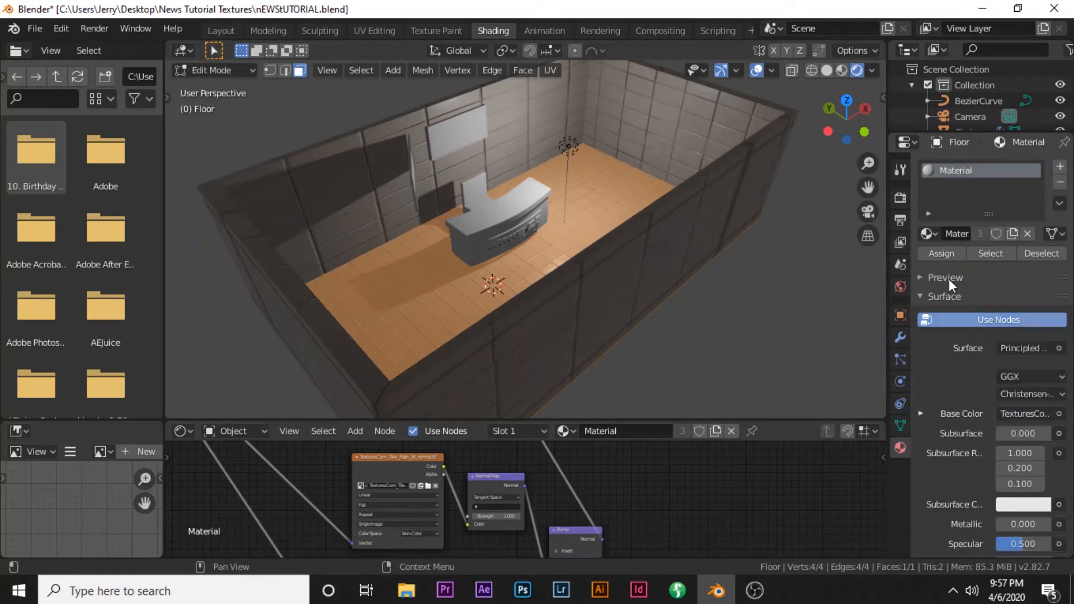
click(1061, 168)
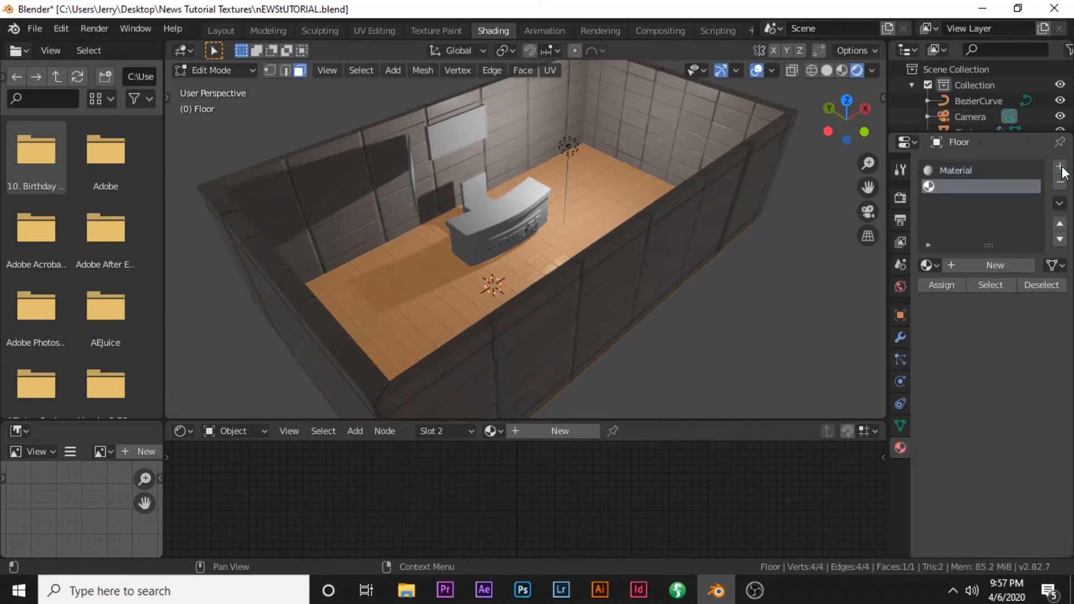
click(1060, 167)
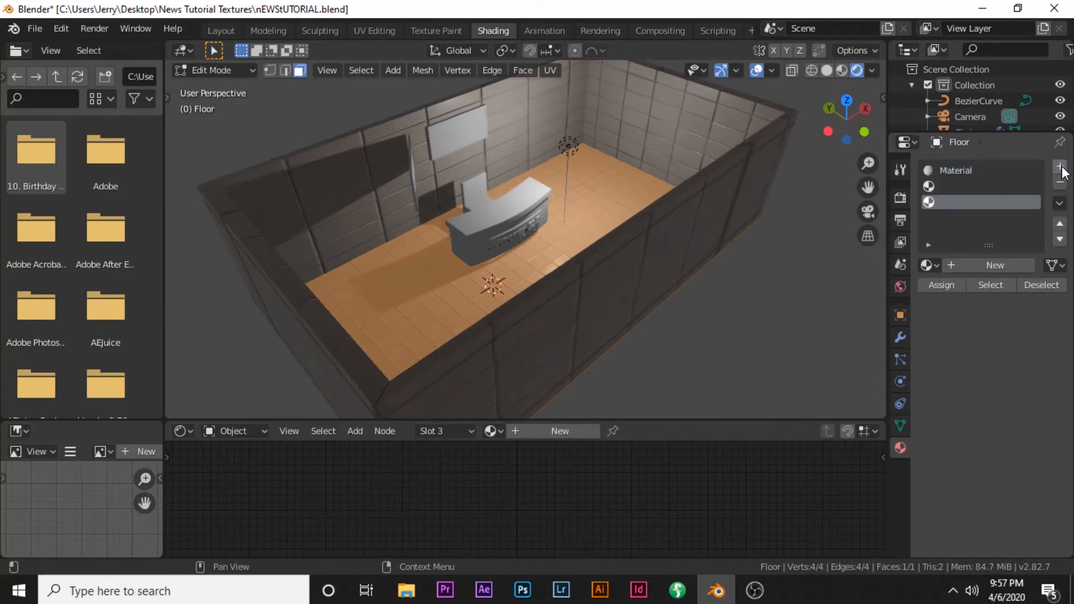
Assign the first slot's tile material to the selected floor face and rename that material Floor
click(968, 170)
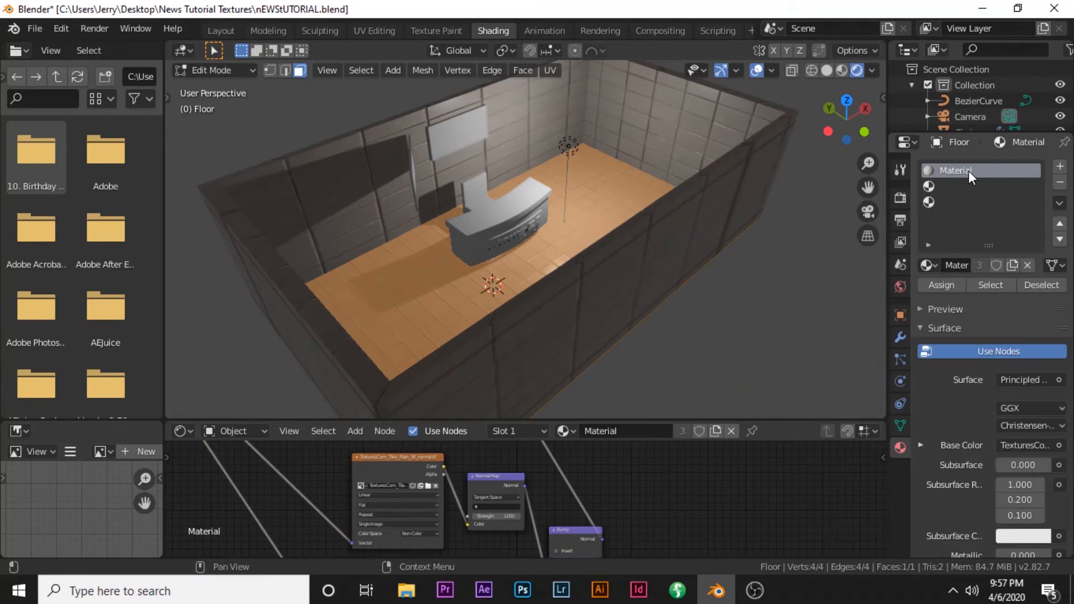
click(941, 286)
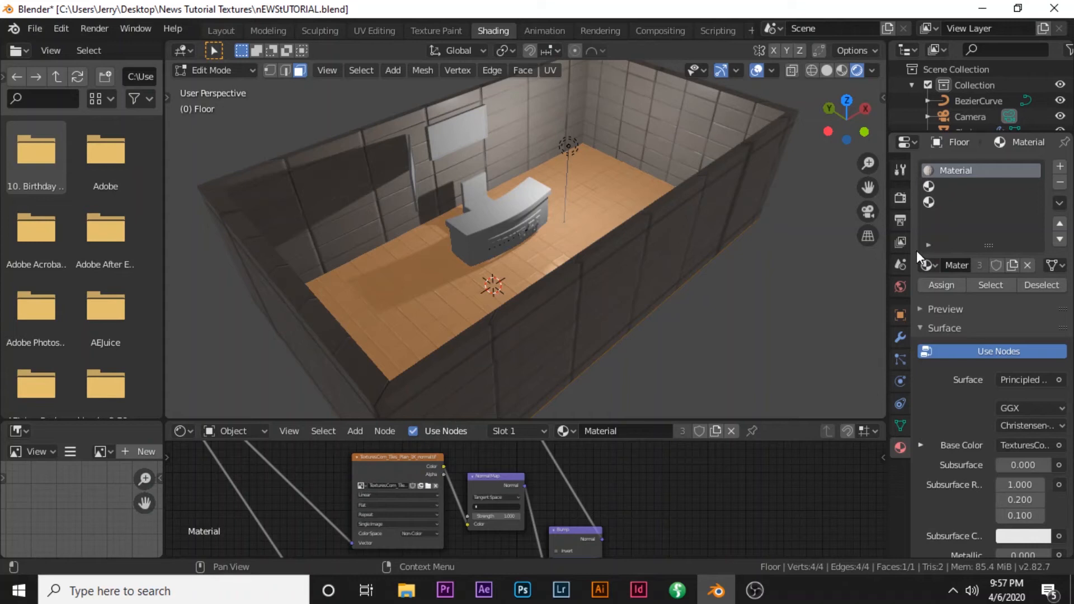
drag(913, 256, 794, 284)
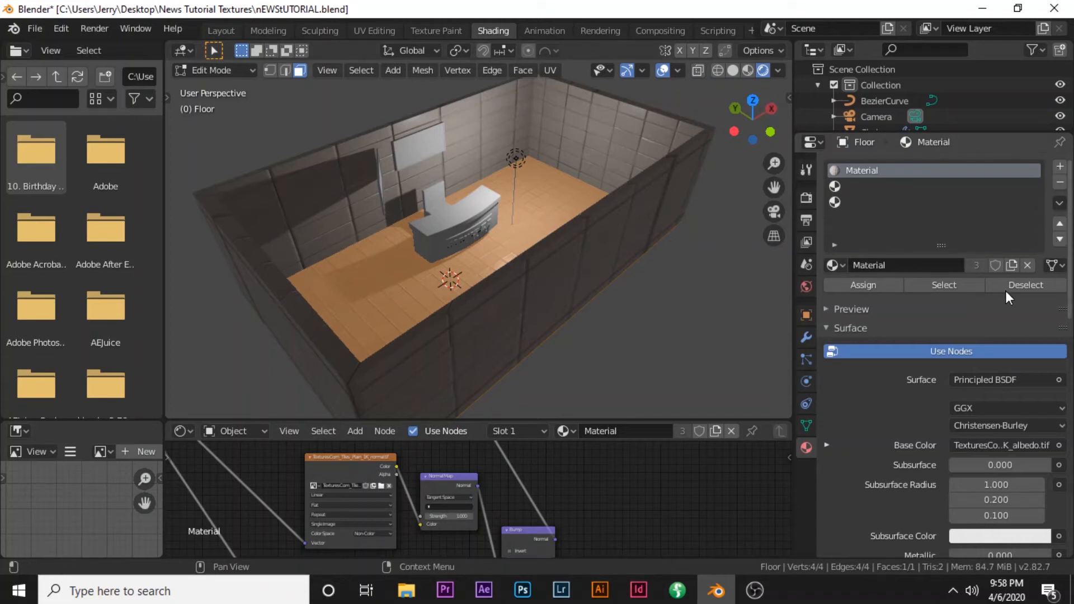
click(895, 267)
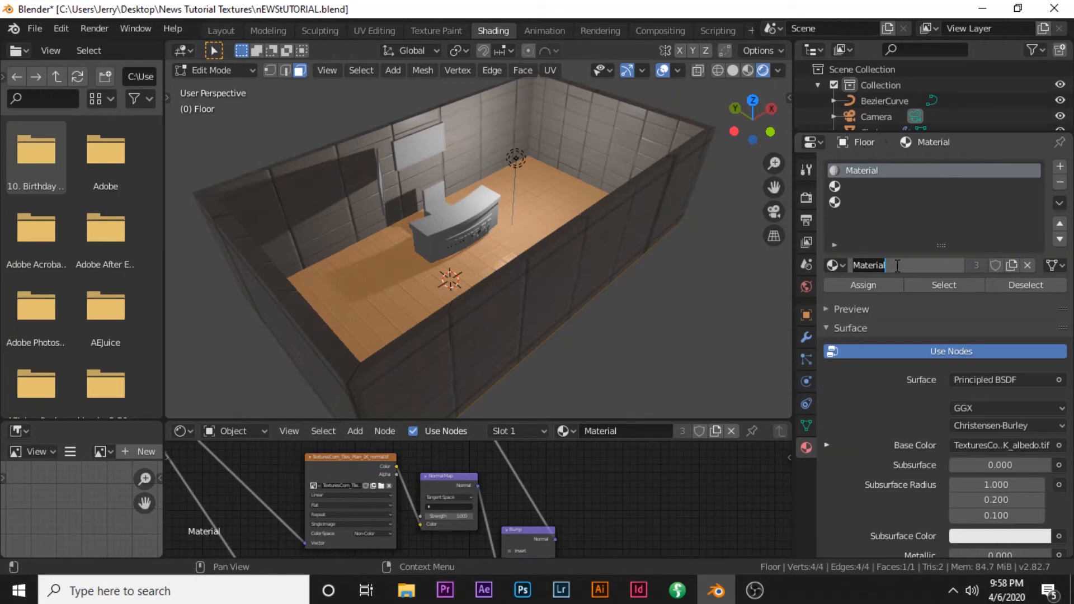
text(Floor)
key(Return)
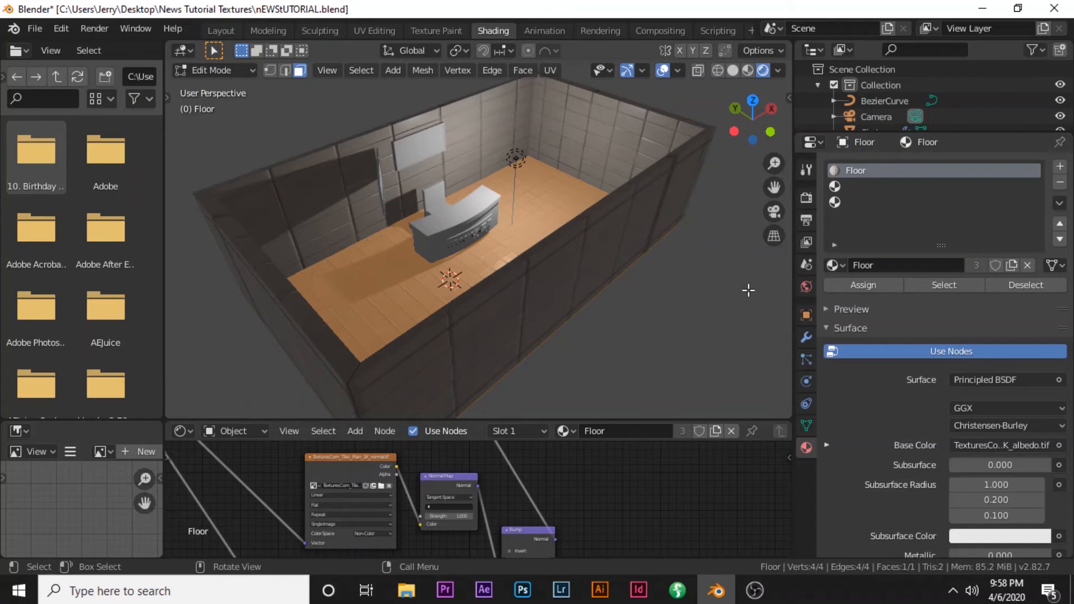
Add another material slot to the Floor object and create a new material named Wall in the second slot
click(1061, 167)
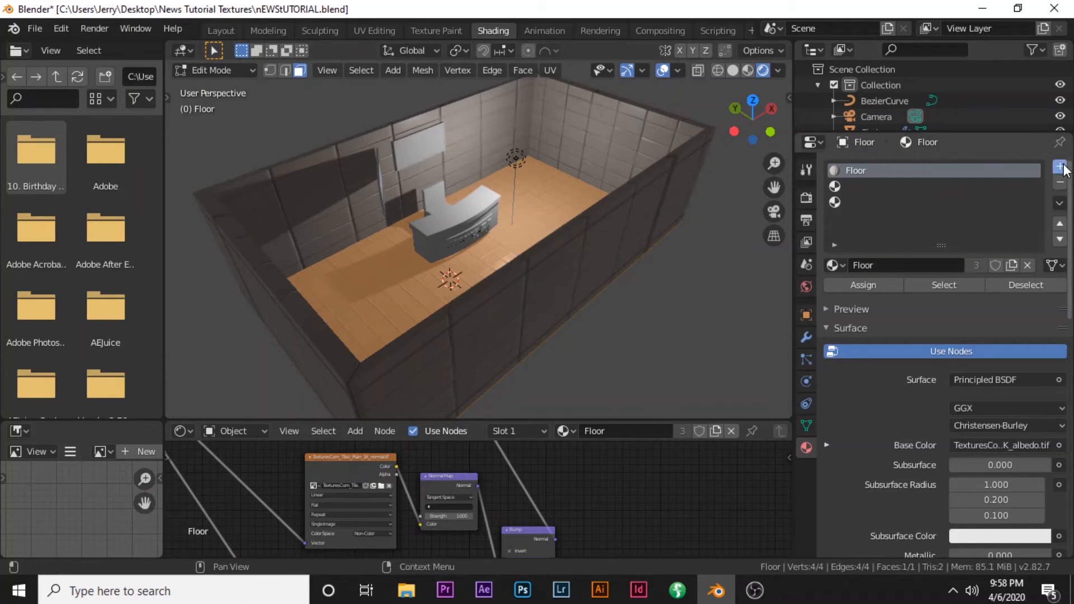
click(839, 192)
click(910, 270)
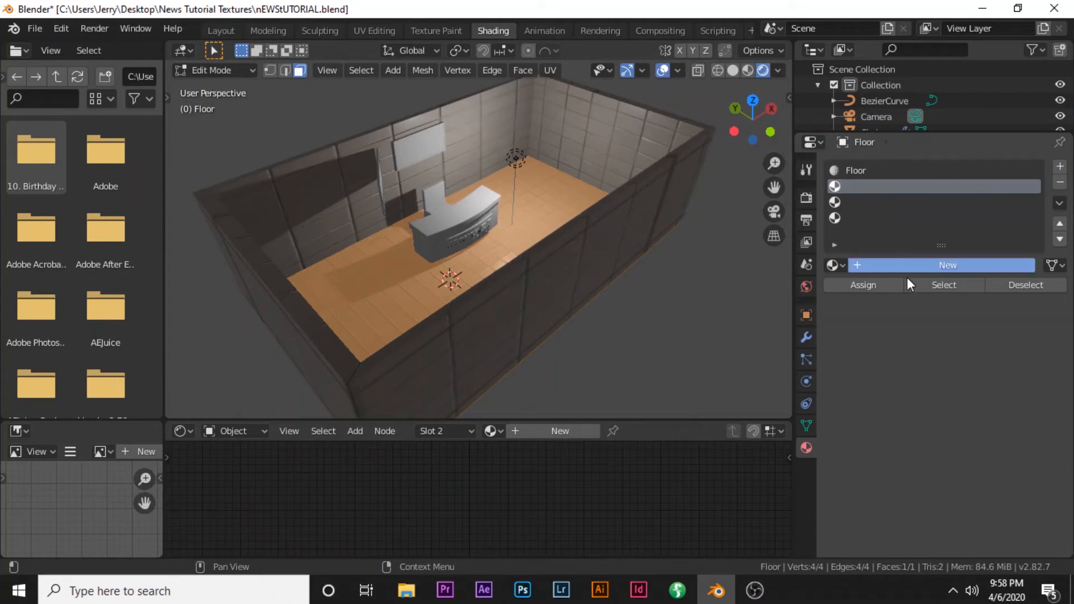
click(925, 268)
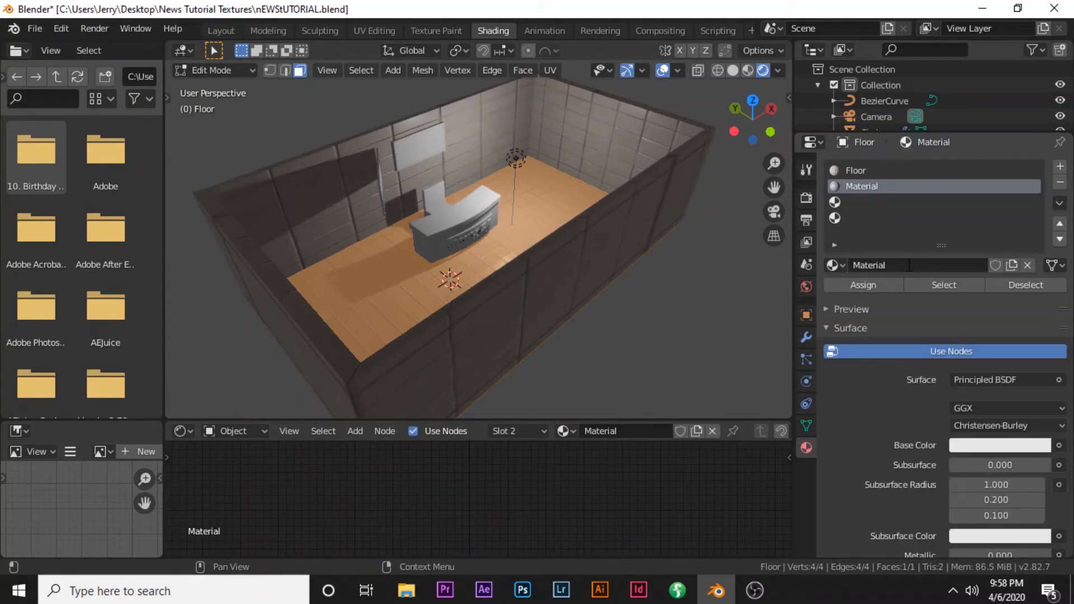
double_click(910, 265)
text(Wall)
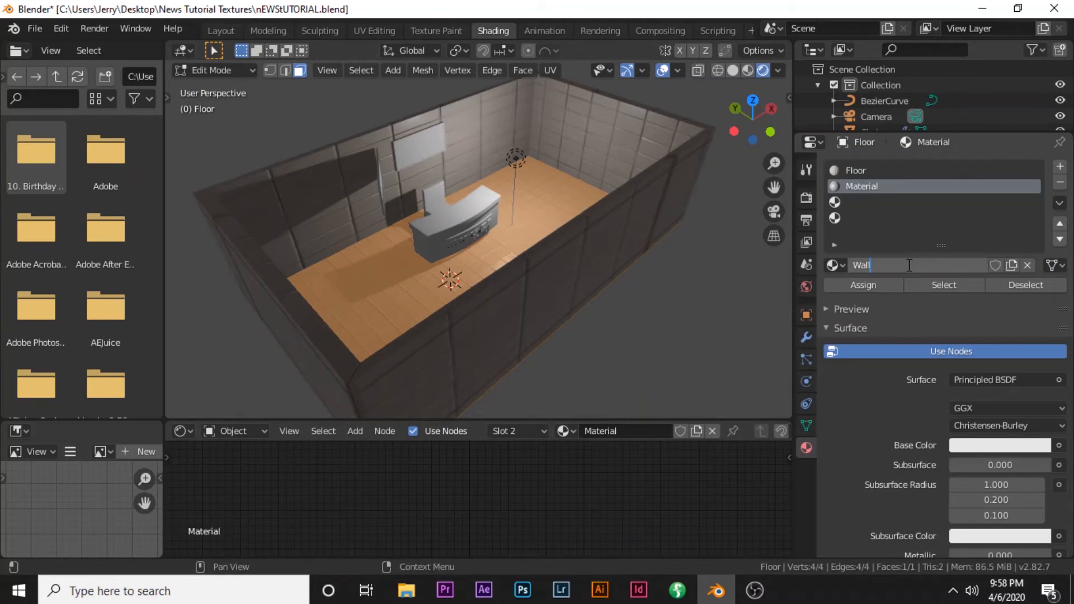
key(Return)
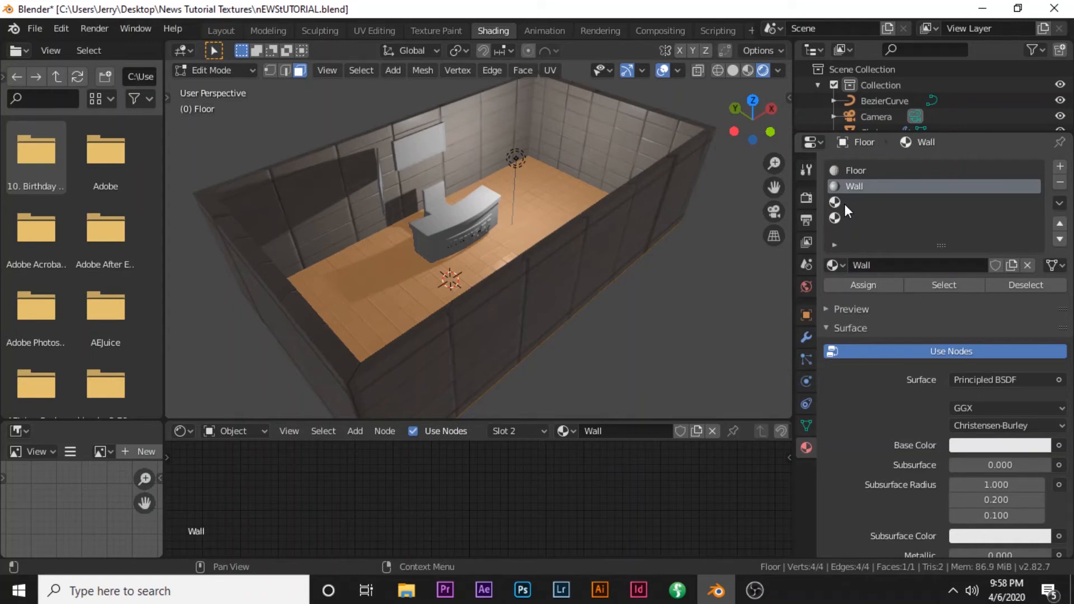
Create a new material in the third slot and name it Roof
click(845, 203)
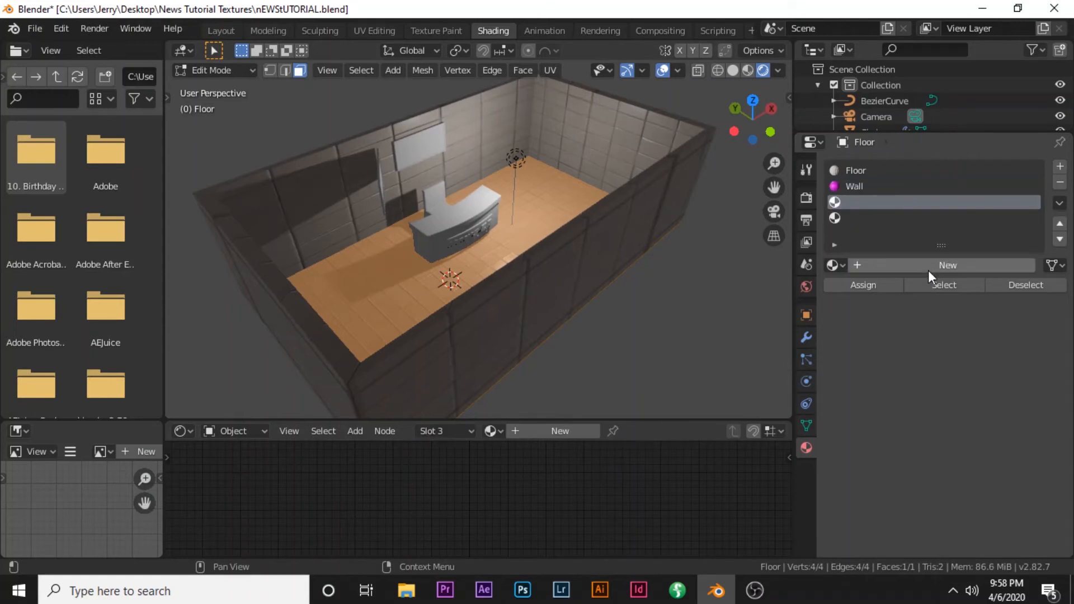
click(928, 271)
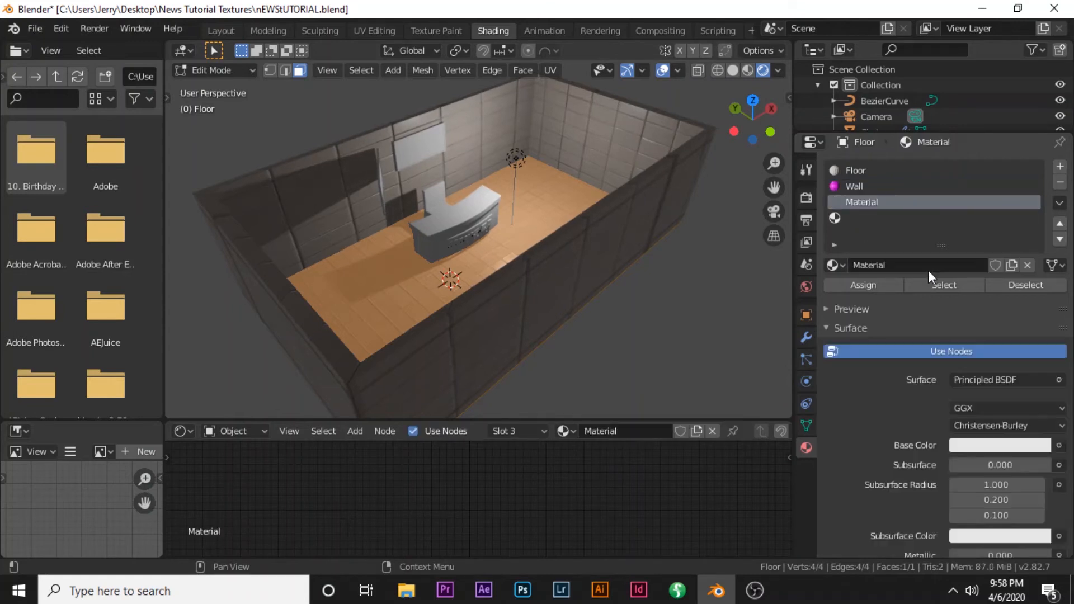
double_click(900, 265)
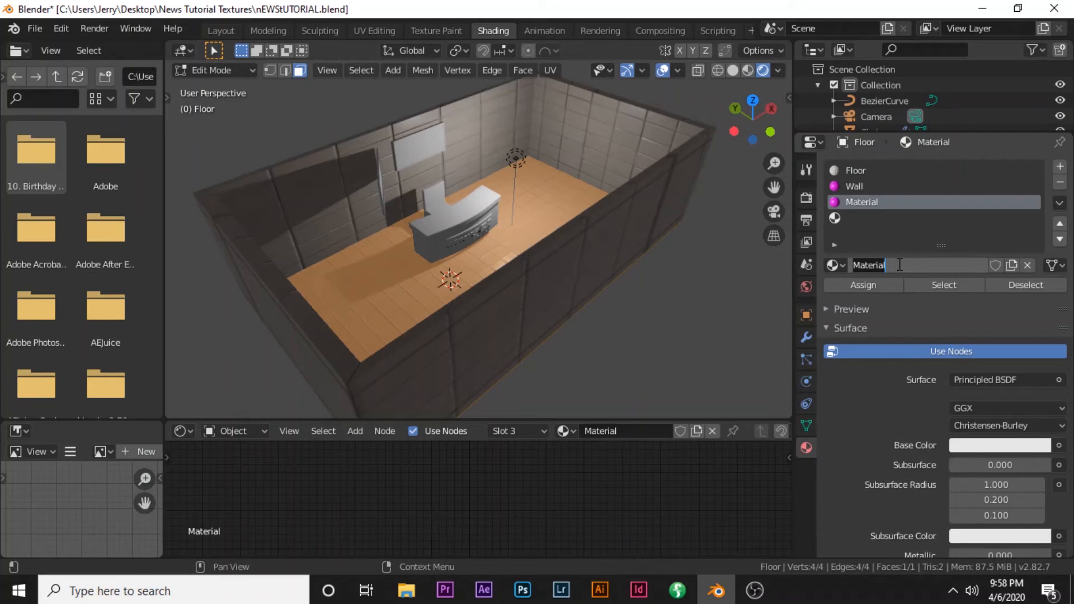
text(Roof)
key(Return)
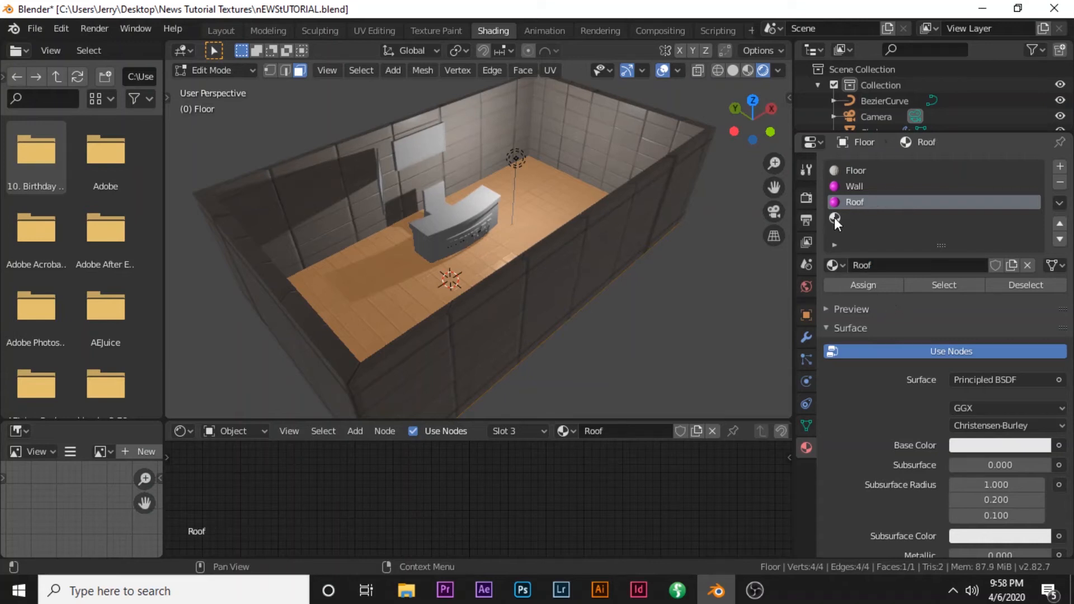
Create a new material in the fourth slot and name it Desk top
click(836, 217)
click(888, 268)
click(891, 266)
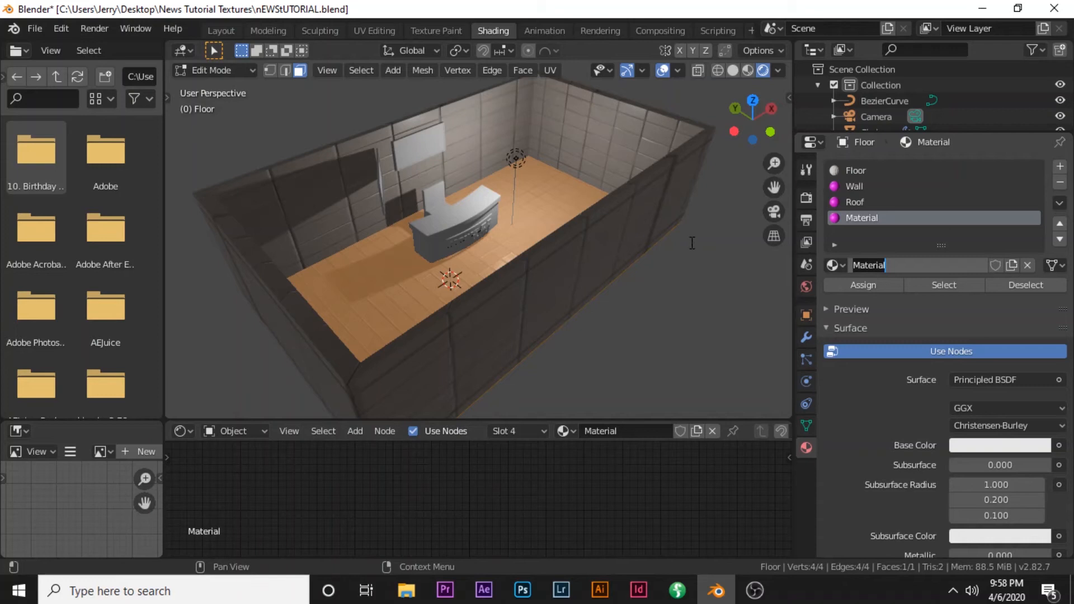
text(Desk top)
key(Return)
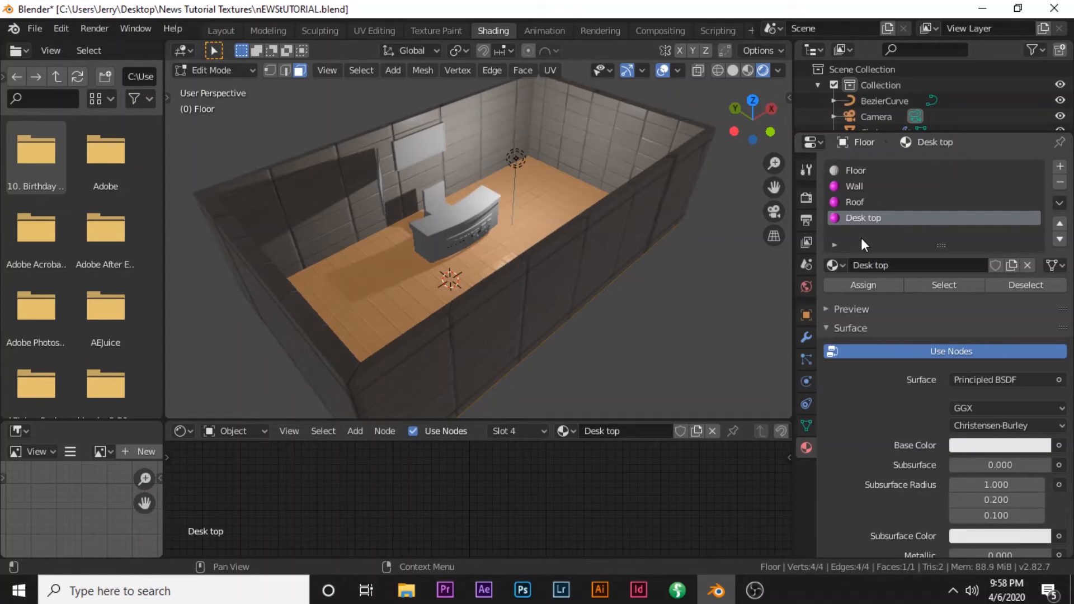
Set the viewport to Solid shading and select all faces of the Walls object in Edit Mode
middle_drag(510, 275, 479, 137)
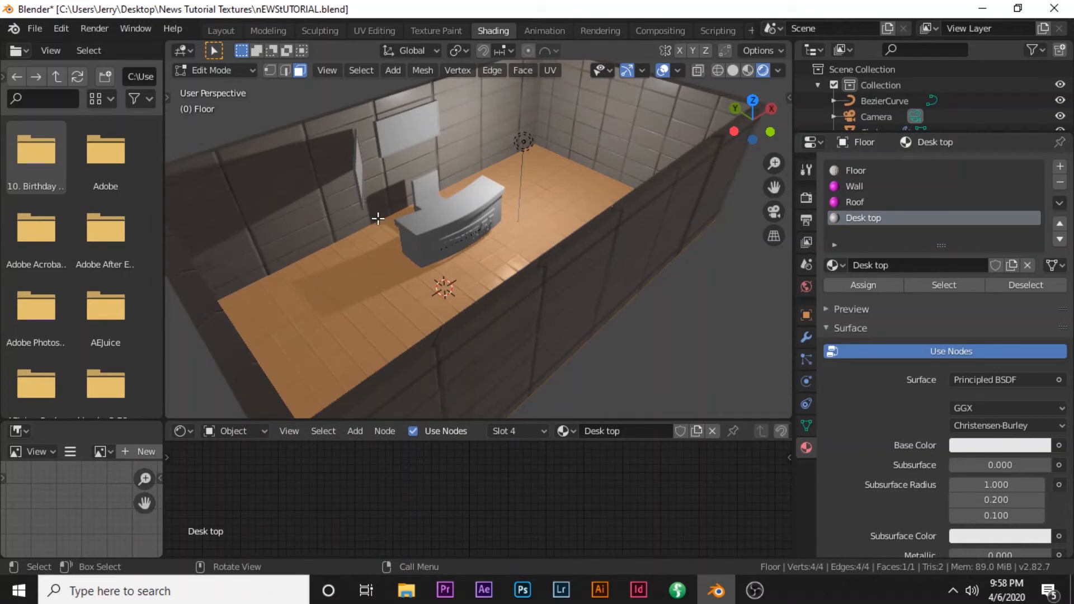
click(854, 187)
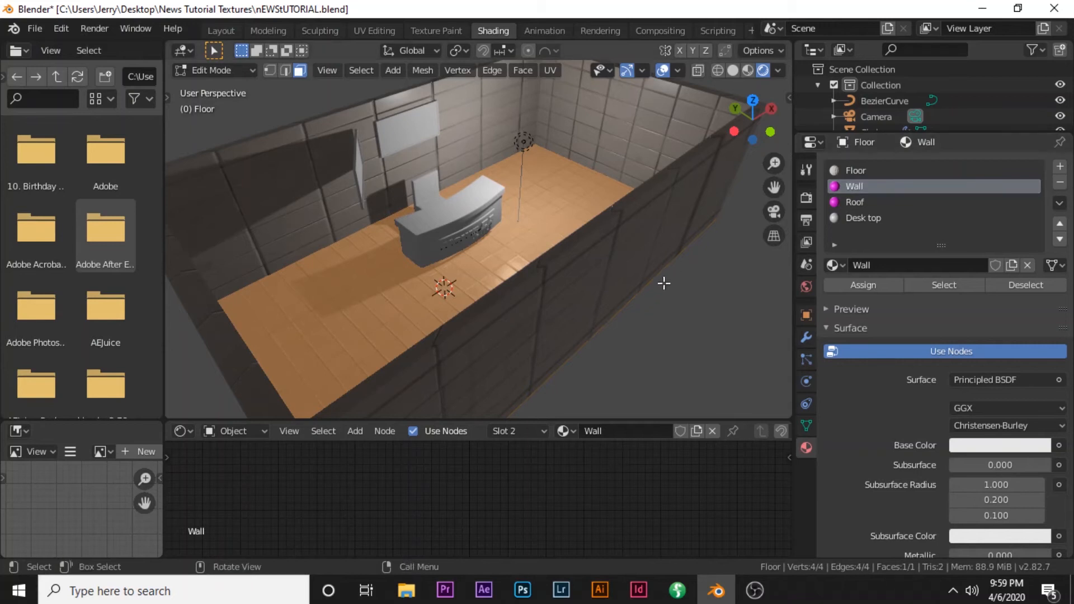
click(733, 73)
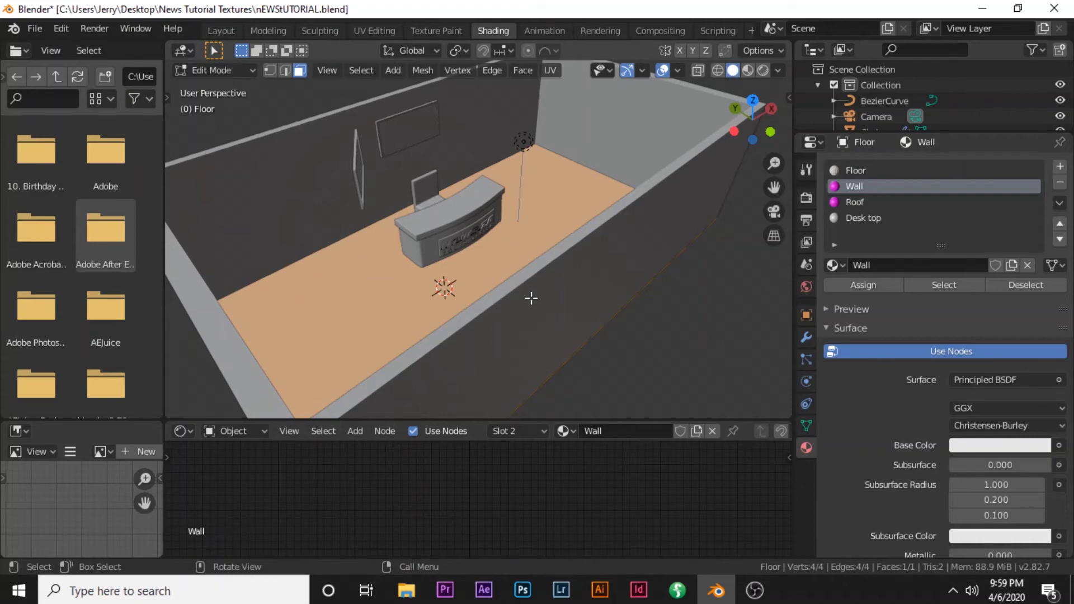
key(Tab)
scroll(530, 303, down, 2)
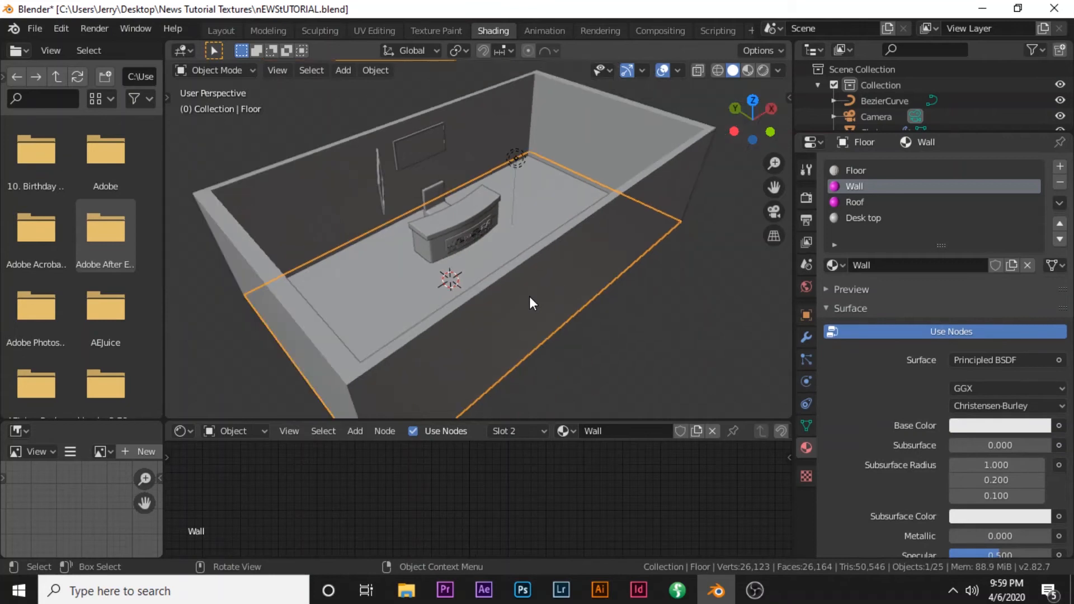
click(636, 146)
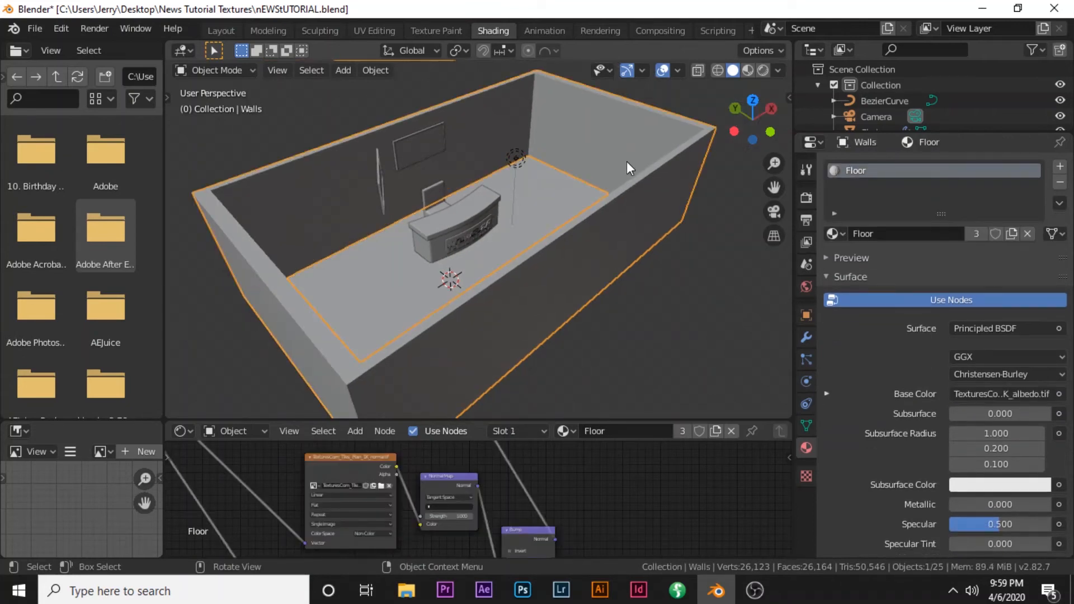
key(Tab)
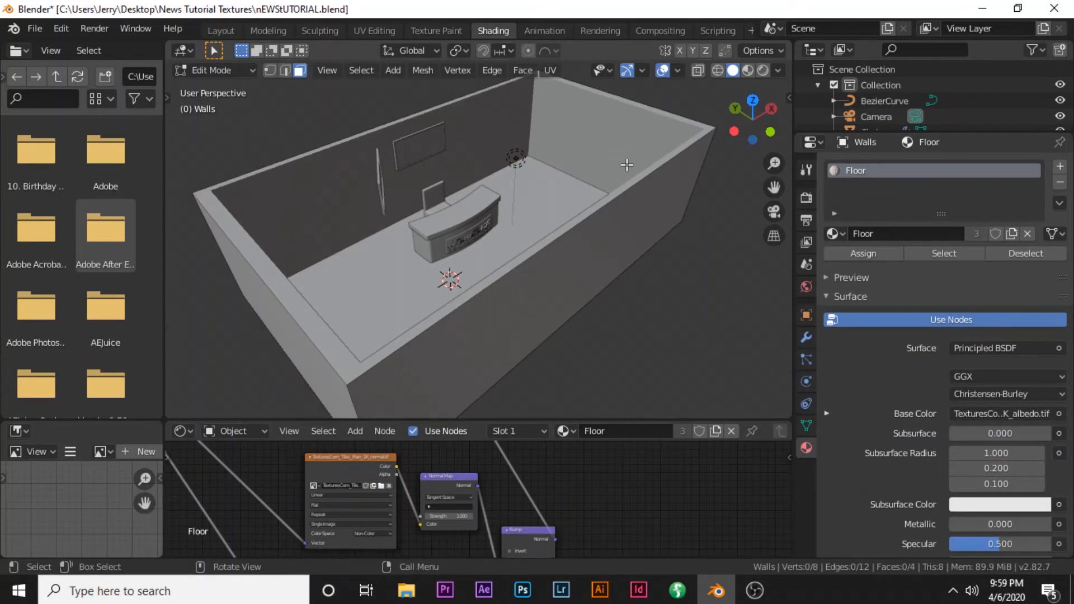
key(a)
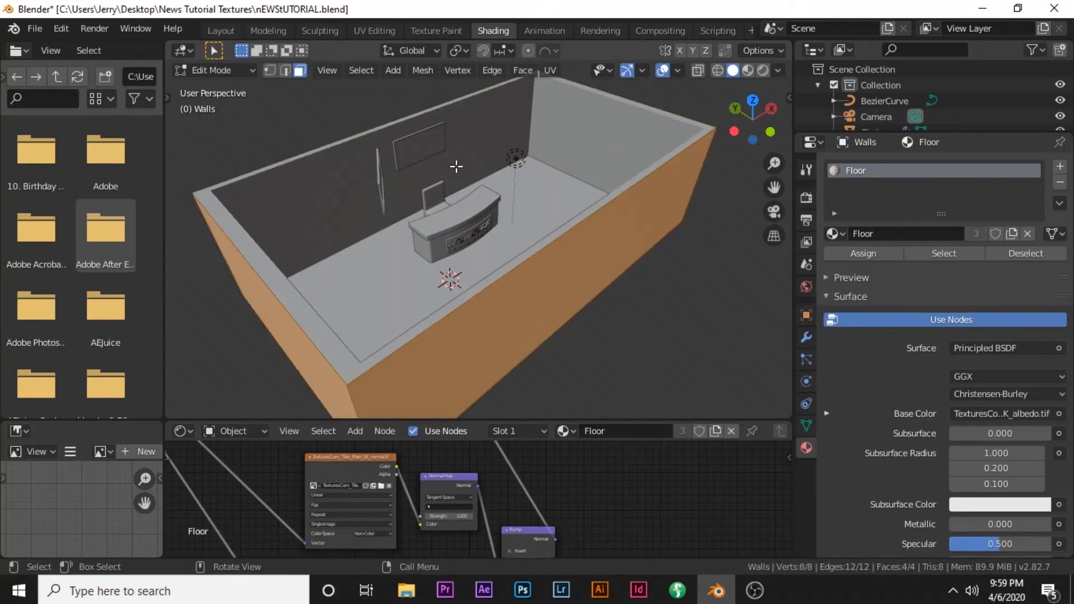
Replace the Walls object's Floor material with Wall, assign it to the selected faces and return to Object Mode
scroll(474, 282, down, 2)
scroll(473, 283, up, 1)
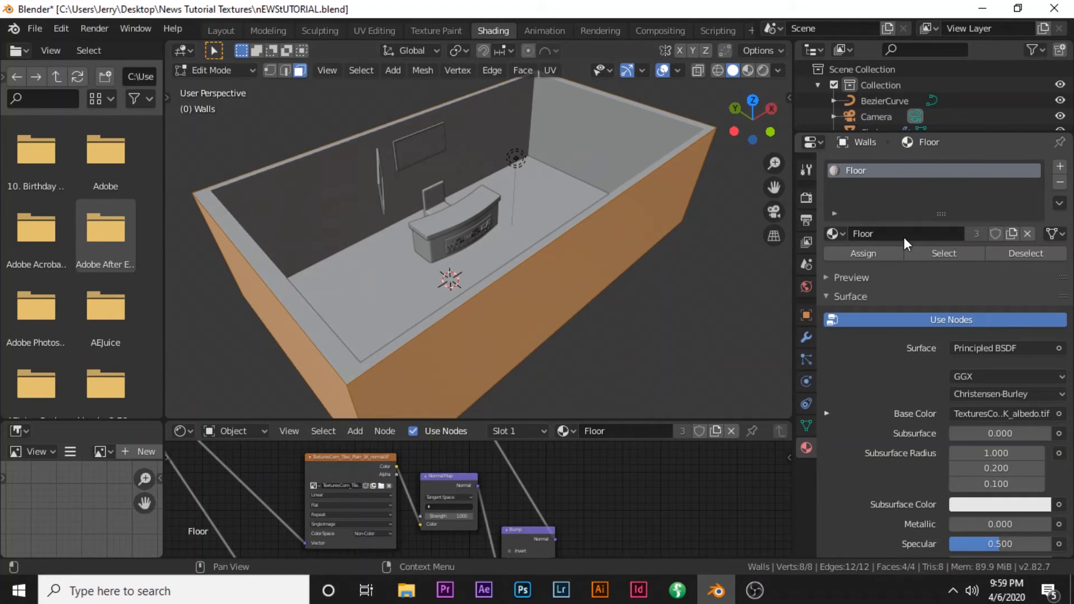
click(841, 236)
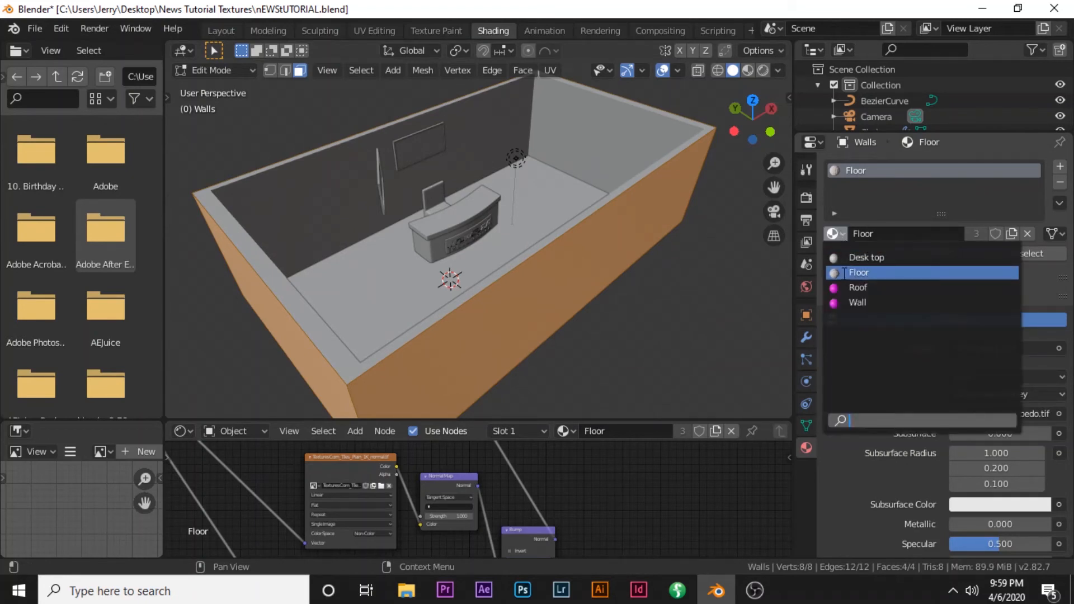
click(848, 303)
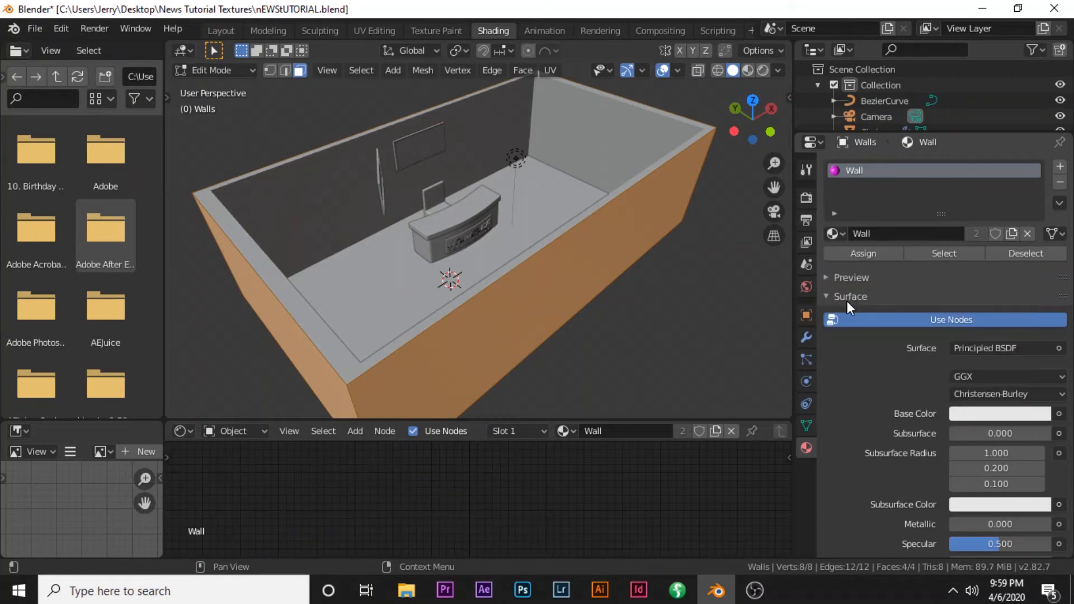
click(858, 254)
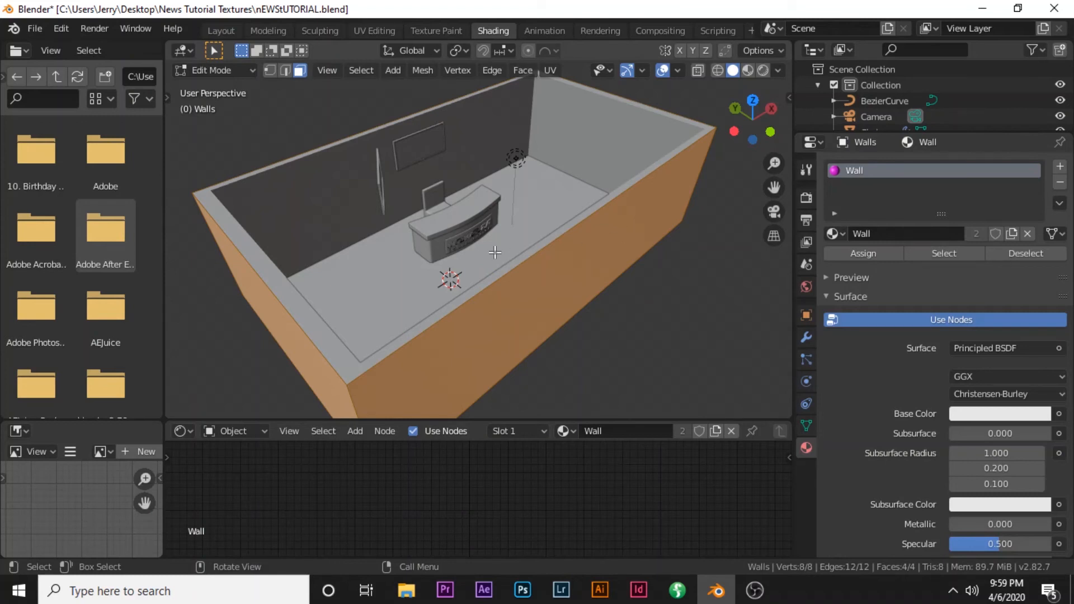
key(Tab)
Enlarge the Outliner to show more of the scene's objects and unhide the Roof object
scroll(495, 252, down, 5)
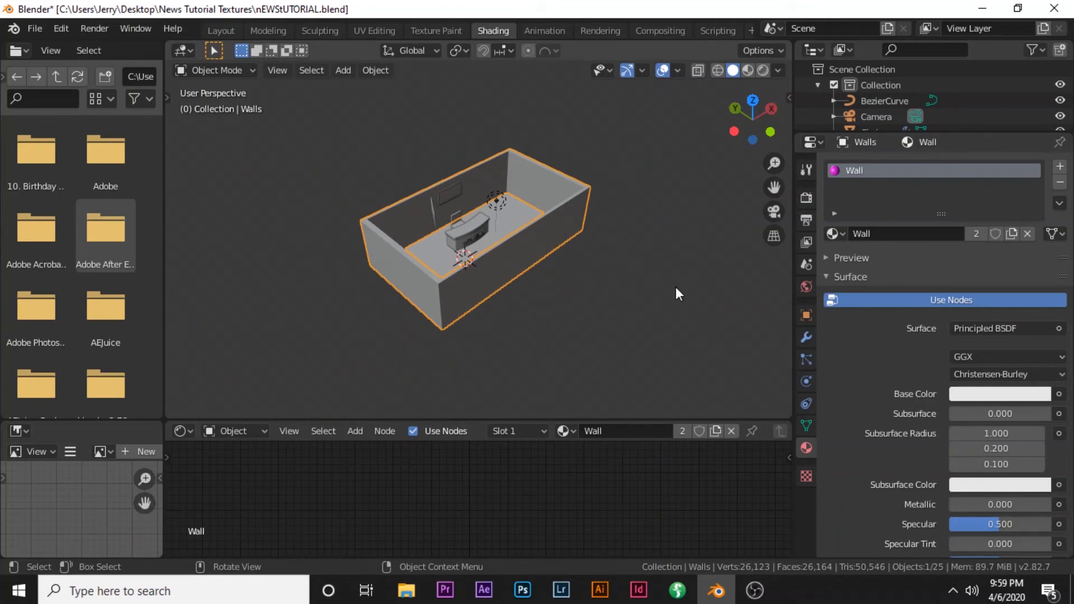
click(951, 131)
drag(951, 135, 927, 361)
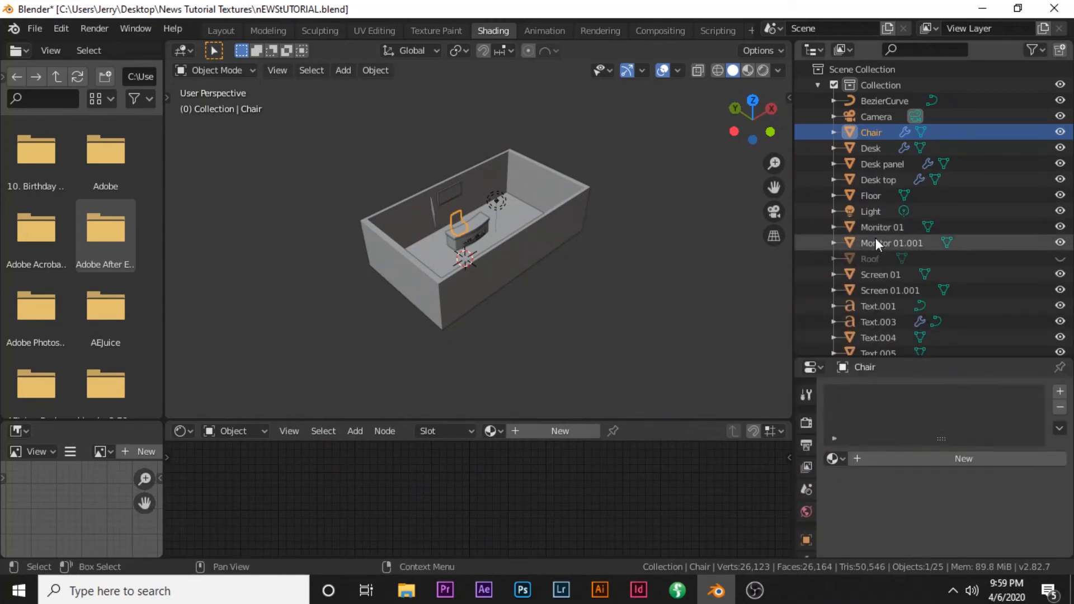
click(1060, 258)
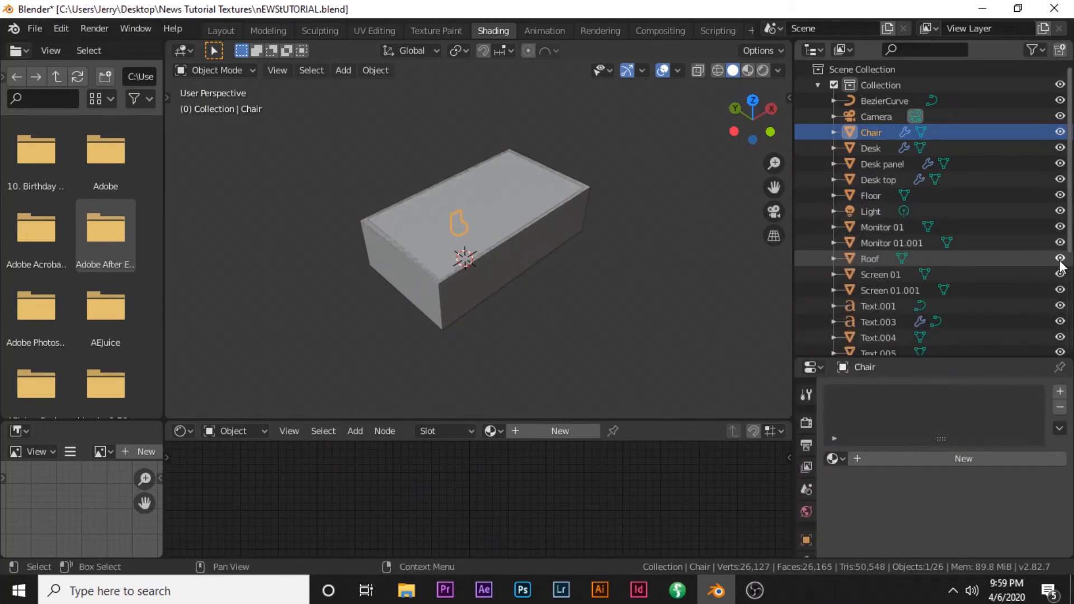
Replace the Roof object's Floor material with Roof and assign it to the roof face in Edit Mode
click(535, 197)
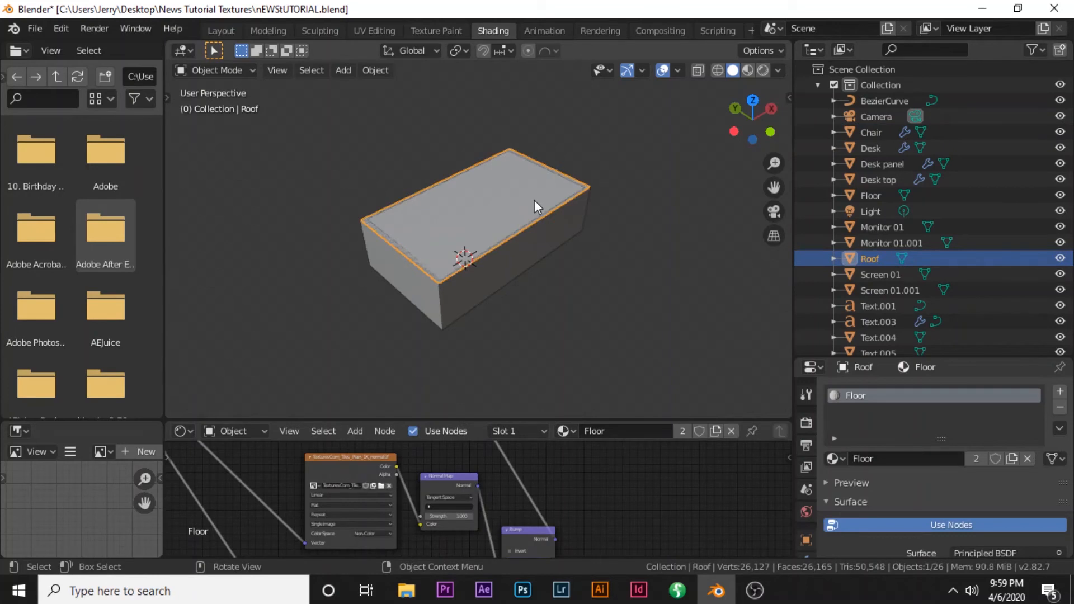
key(Tab)
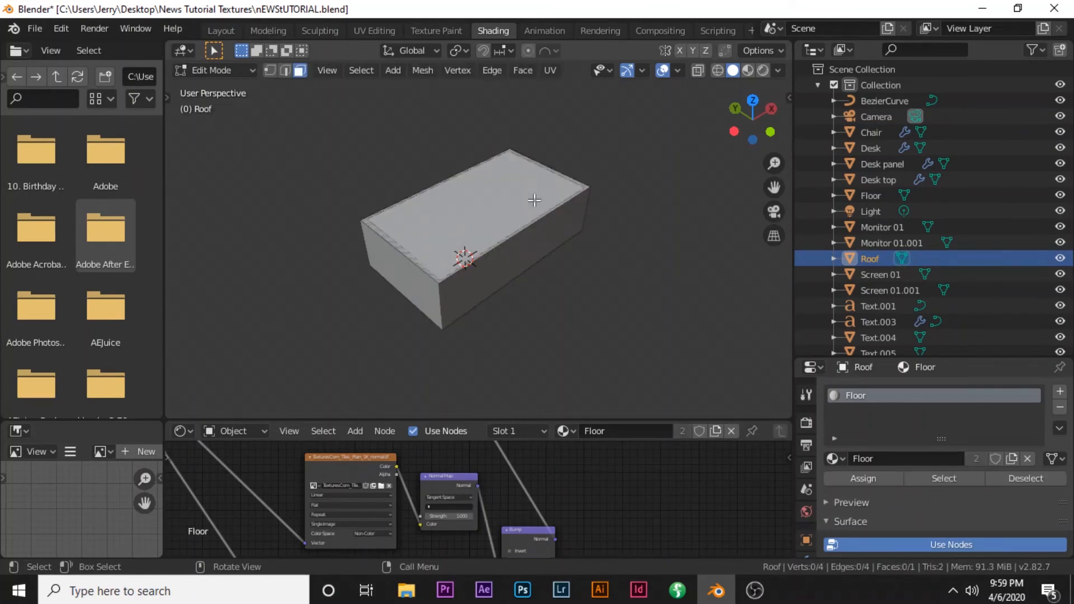
click(534, 201)
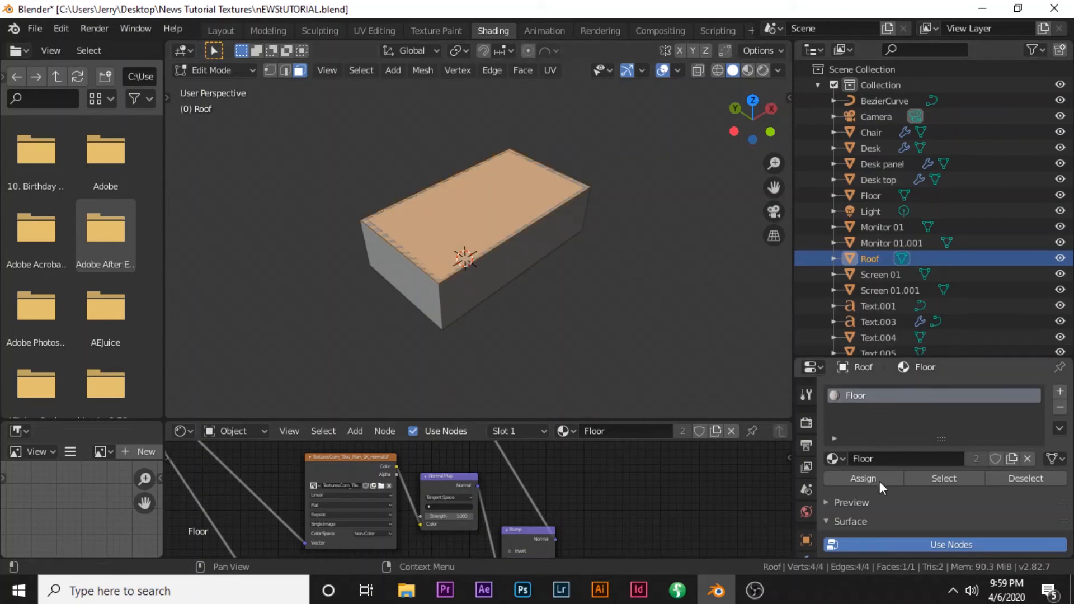
click(834, 459)
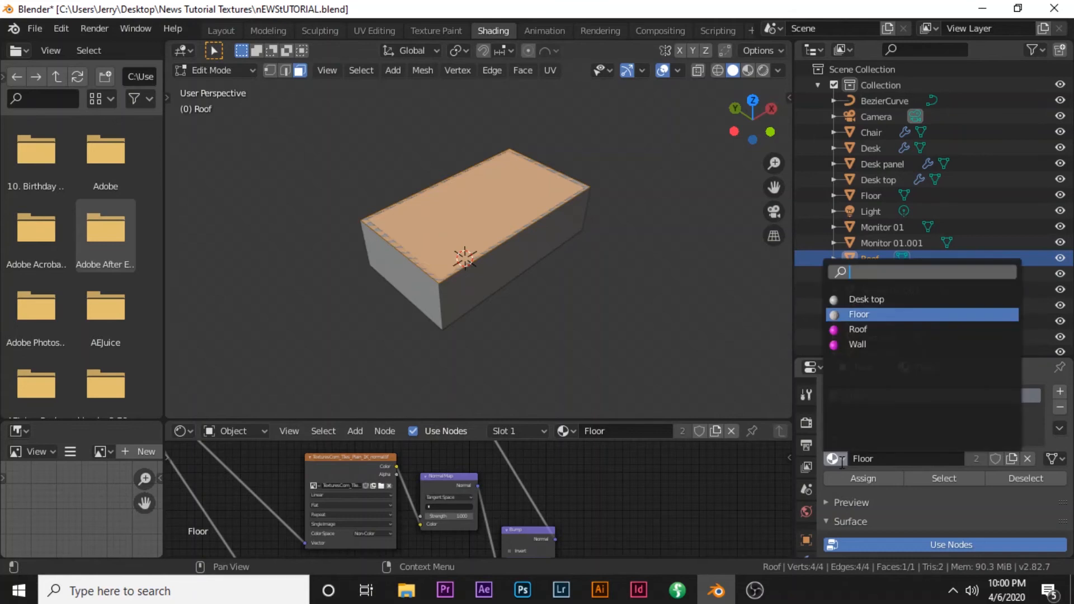
click(846, 330)
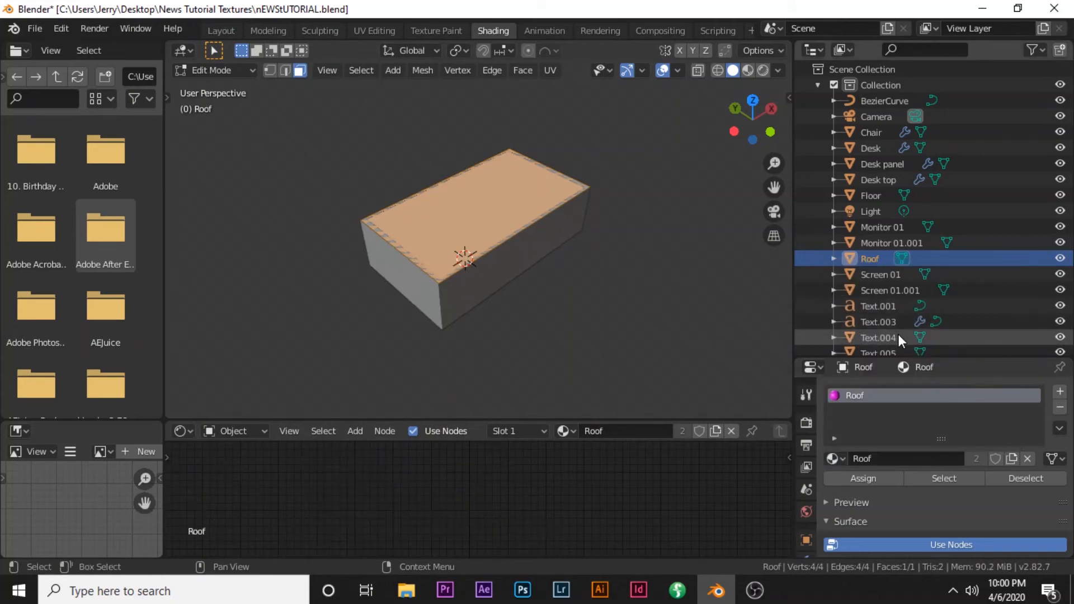
click(864, 478)
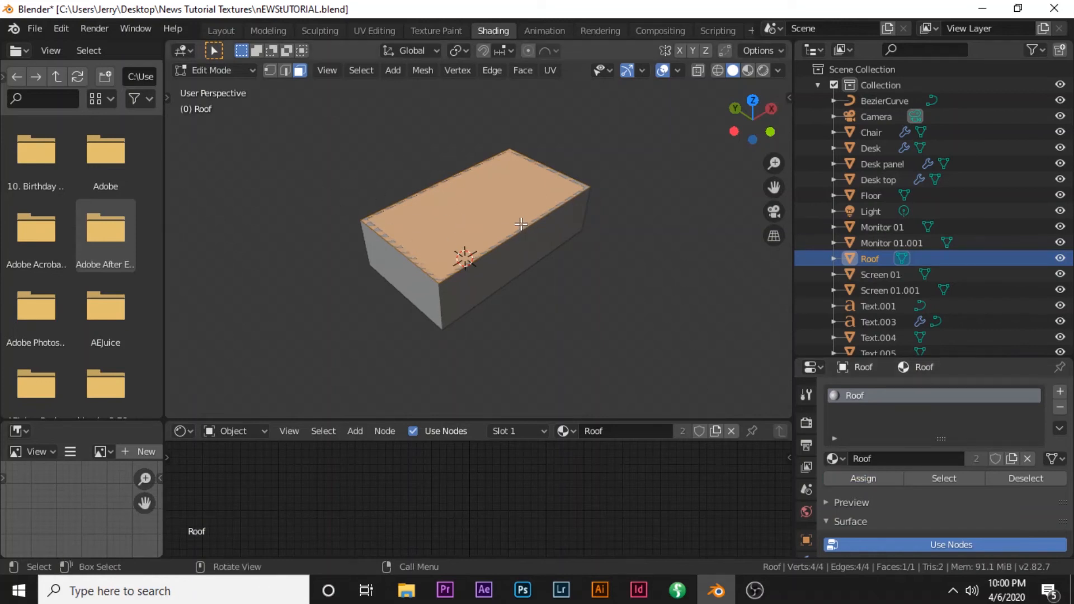
key(Tab)
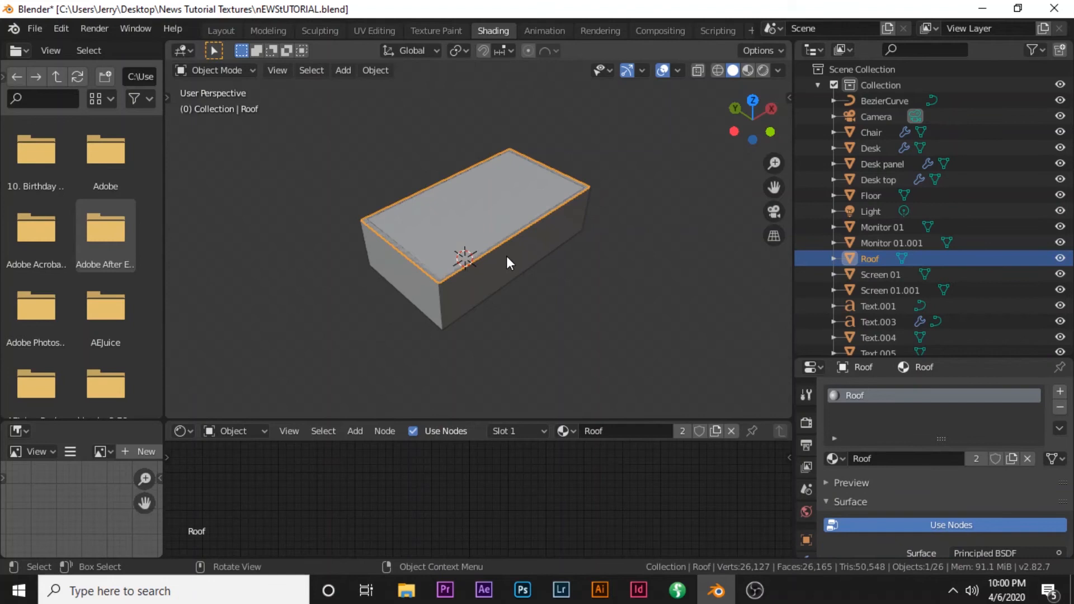
Move the camera back in camera view and rotate it about the global Z axis so the whole news desk fits the frame
key(KP_0)
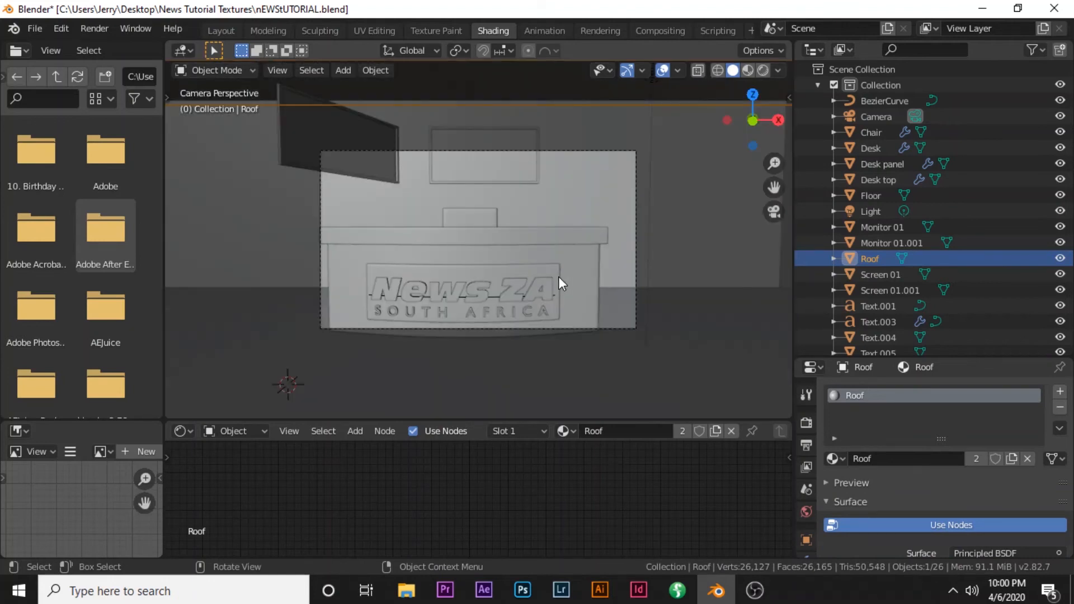
click(637, 295)
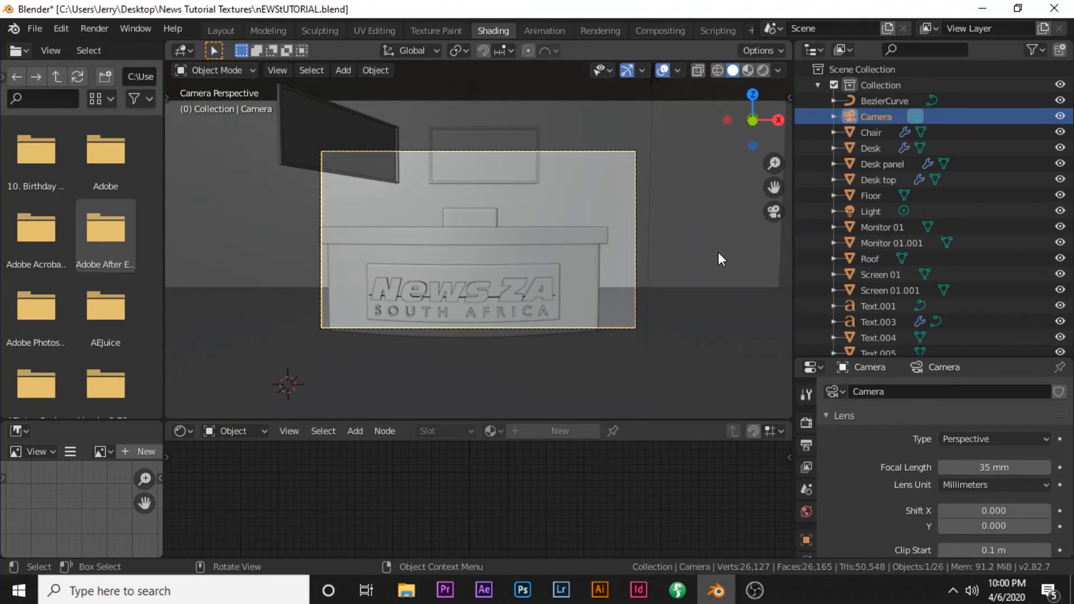
key(g)
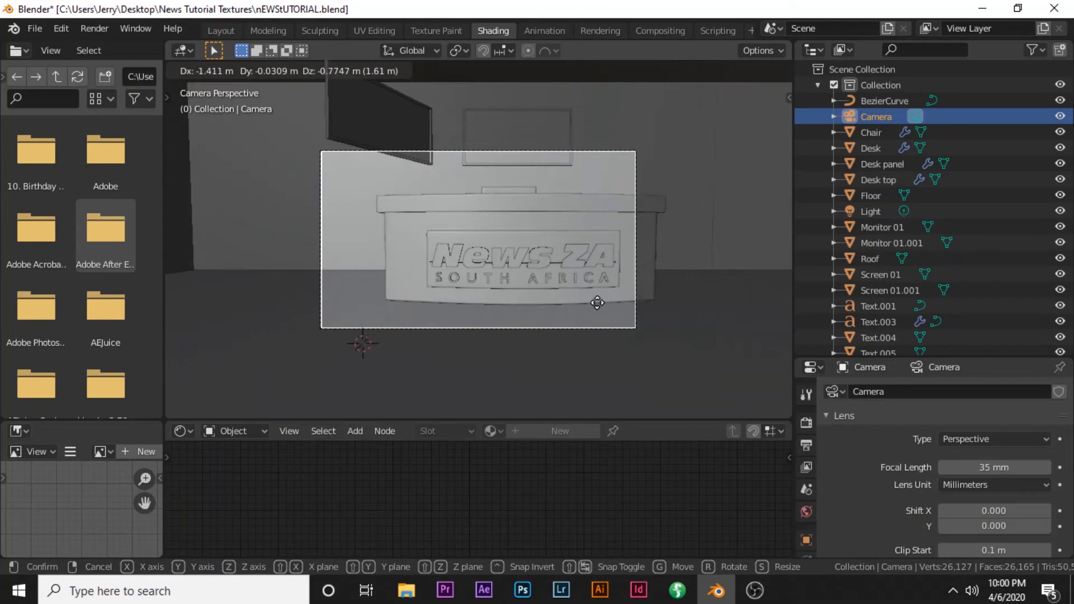
click(616, 299)
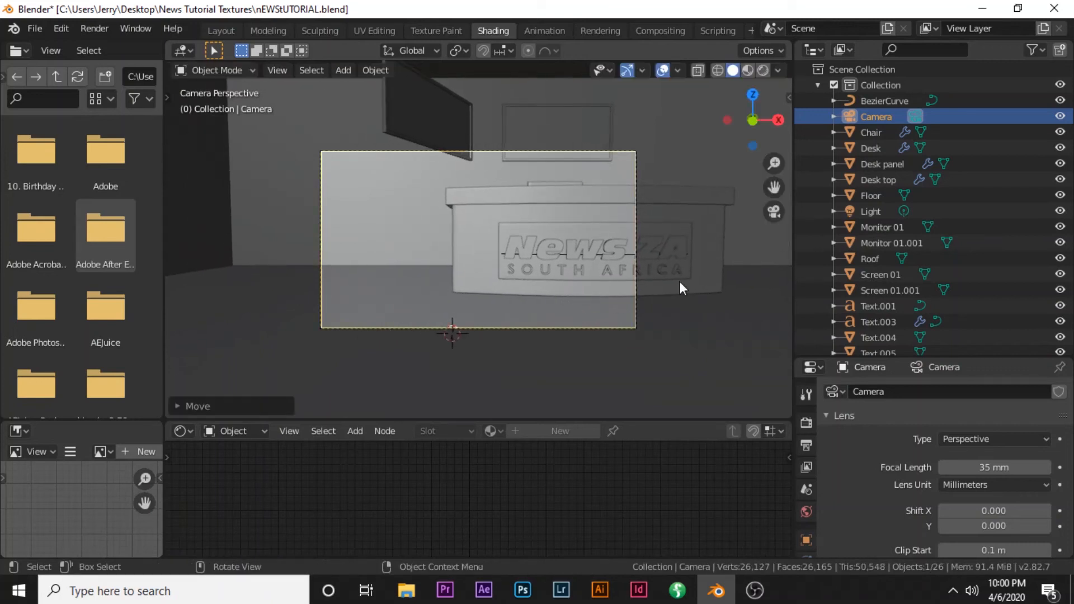
key(r)
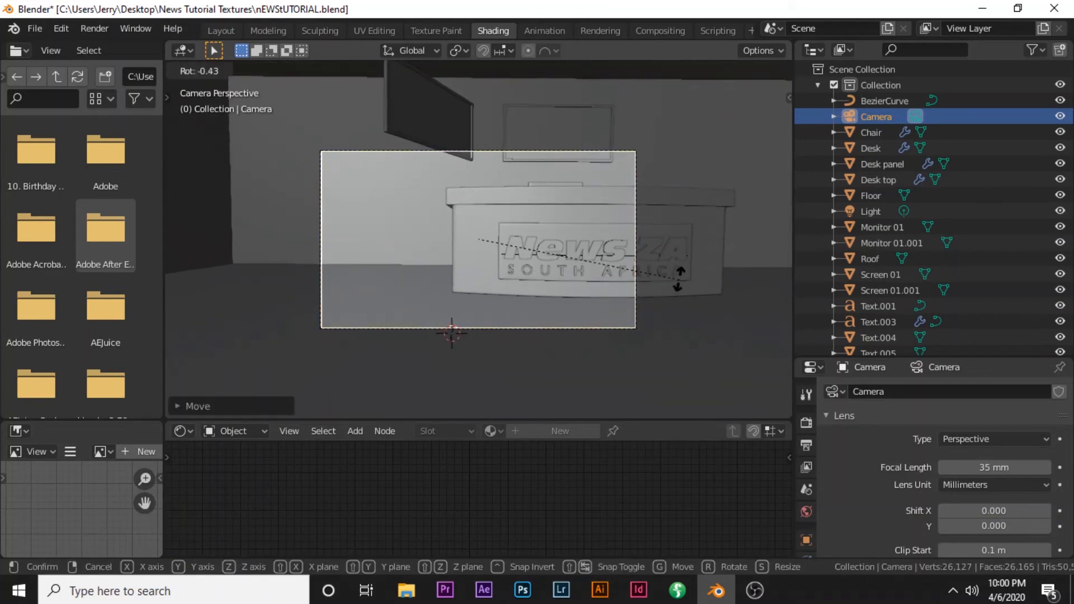
key(z)
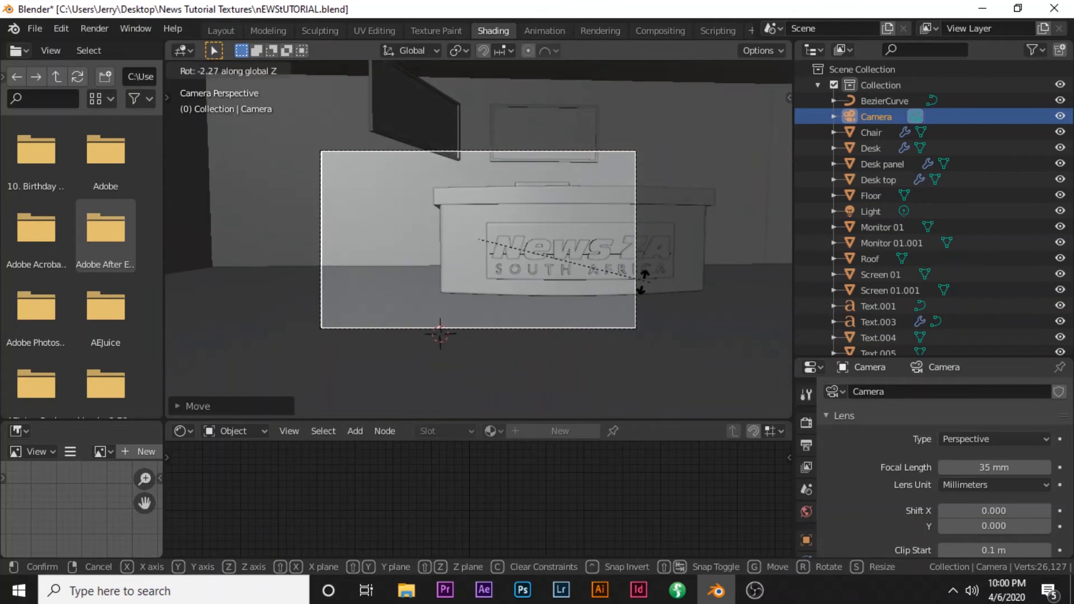
click(547, 280)
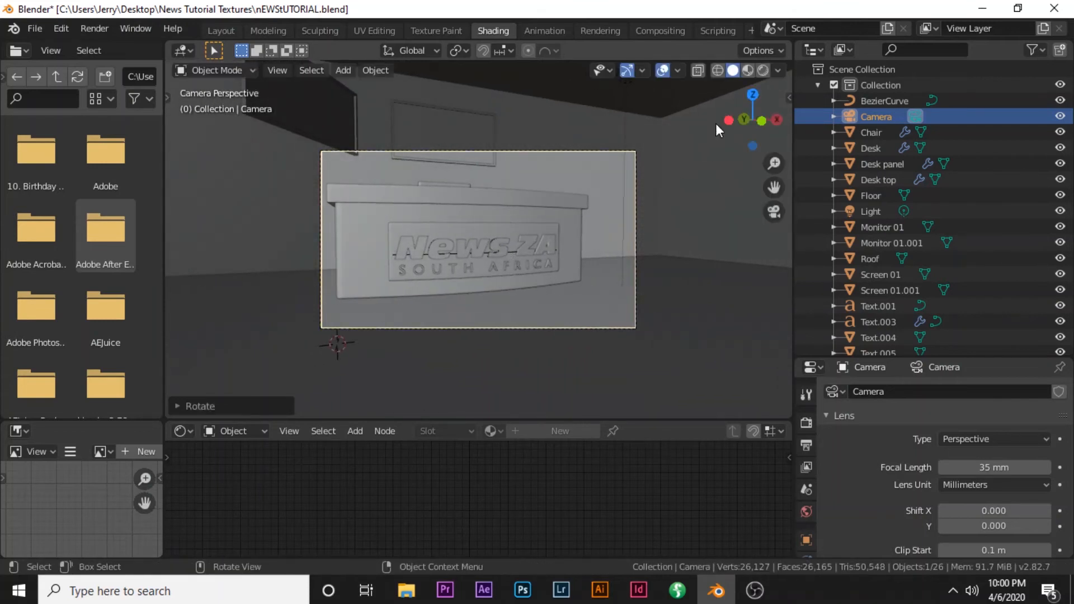
Switch the viewport to Rendered shading and set the Bump node strength of the Floor material to 0.3
click(764, 71)
scroll(648, 343, up, 2)
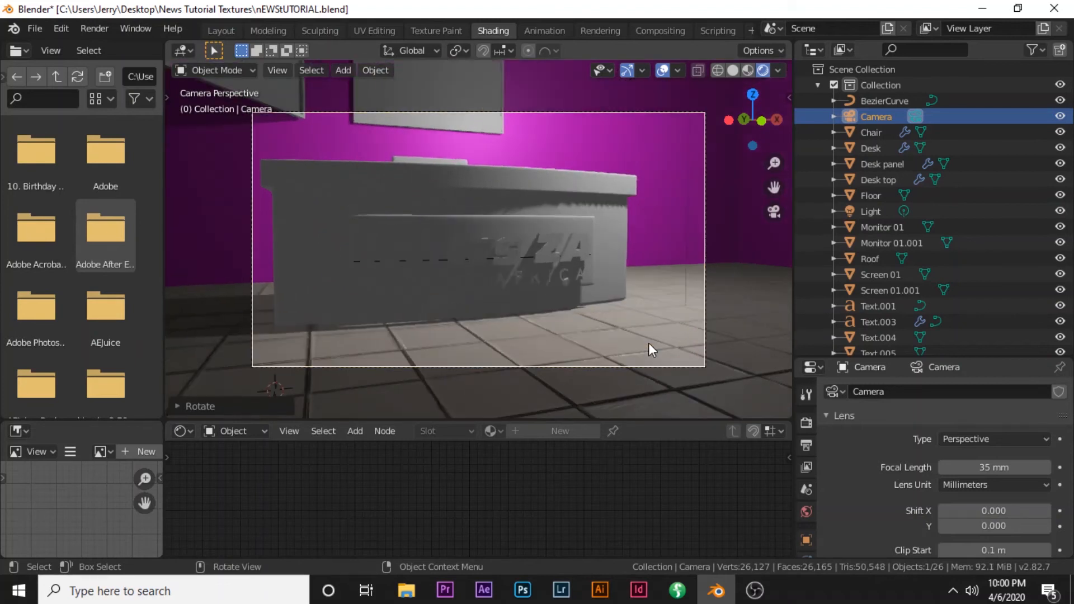
scroll(602, 340, up, 1)
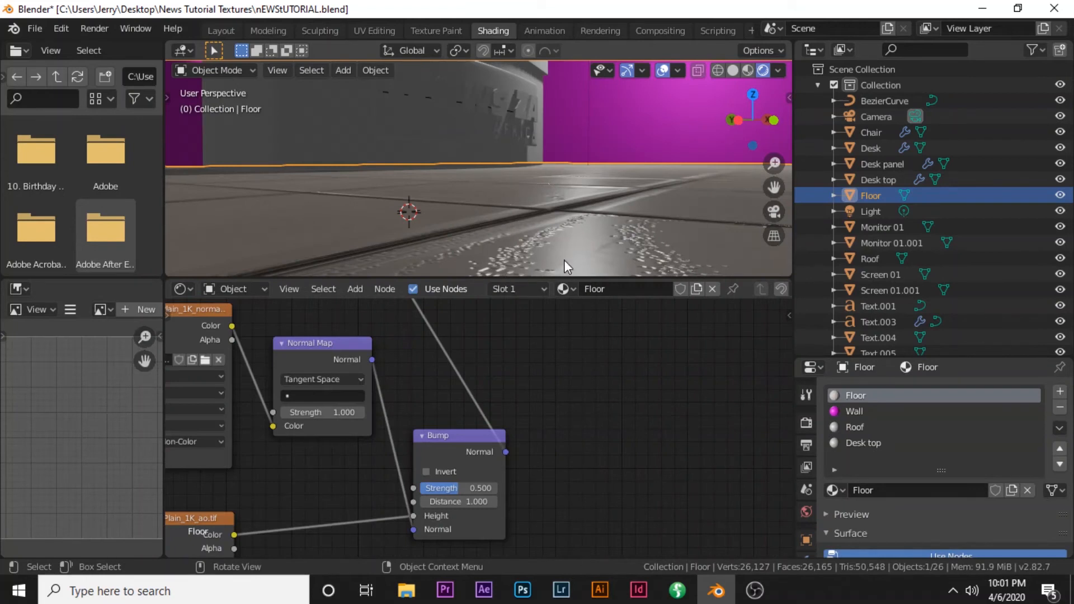
scroll(535, 260, up, 1)
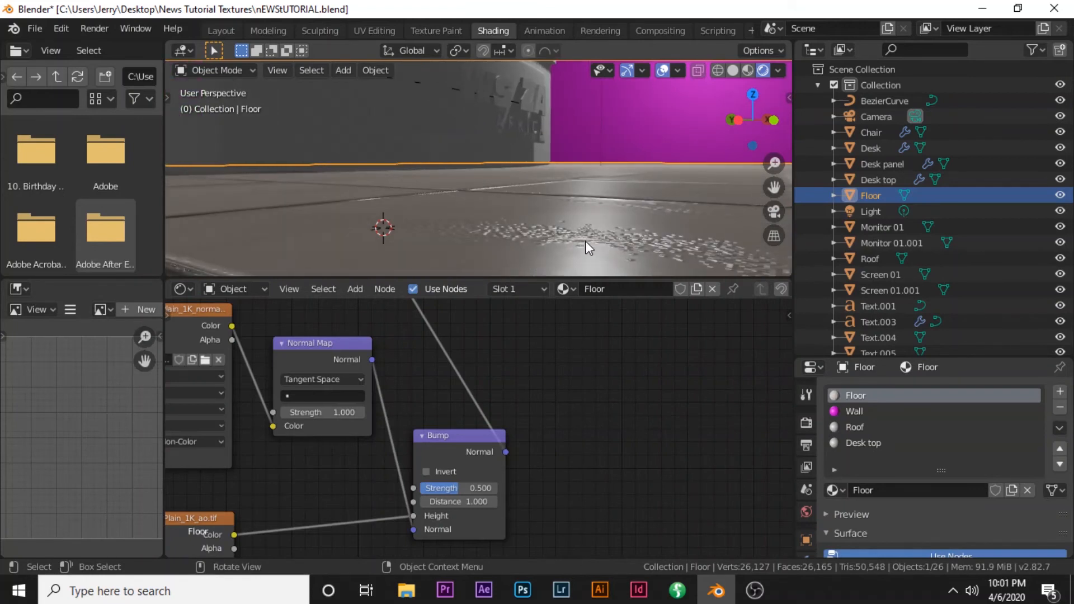
click(489, 488)
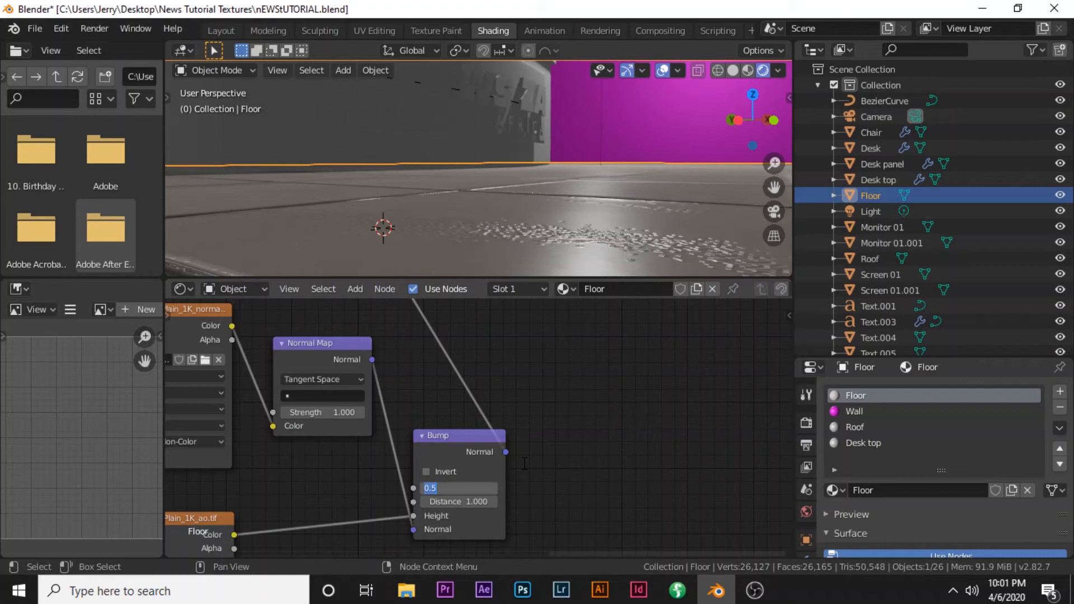
text(.3)
key(Return)
Hide the Roof and Walls objects in the viewport
mouse_move(509, 147)
middle_down()
mouse_move(500, 192)
mouse_move(549, 254)
mouse_move(562, 253)
mouse_move(554, 247)
mouse_move(566, 210)
mouse_move(555, 224)
mouse_move(552, 187)
mouse_move(503, 156)
middle_up()
scroll(579, 147, down, 1)
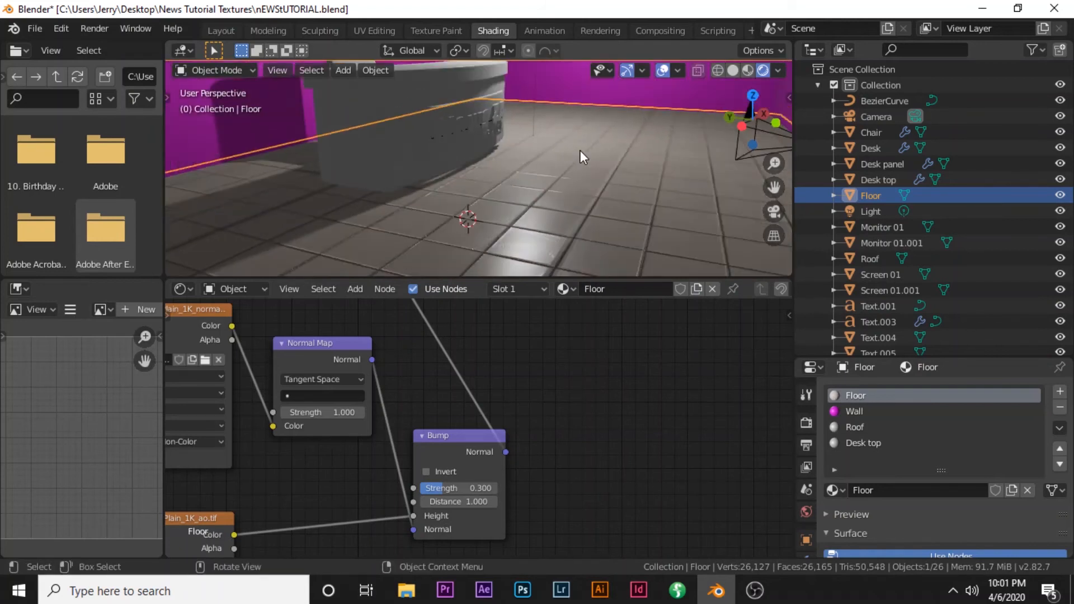
scroll(580, 150, down, 3)
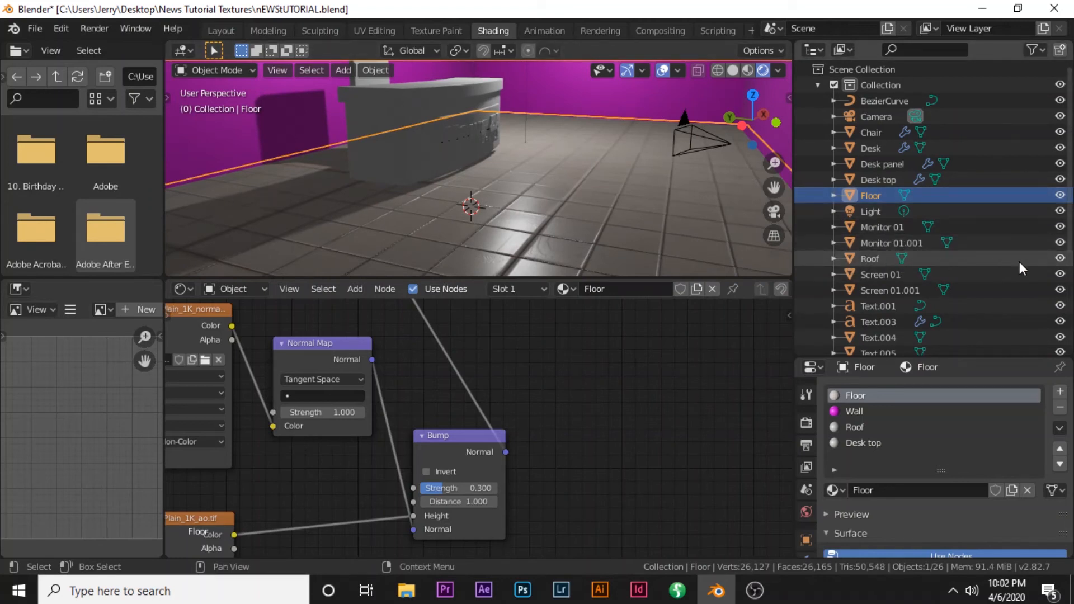
click(1061, 259)
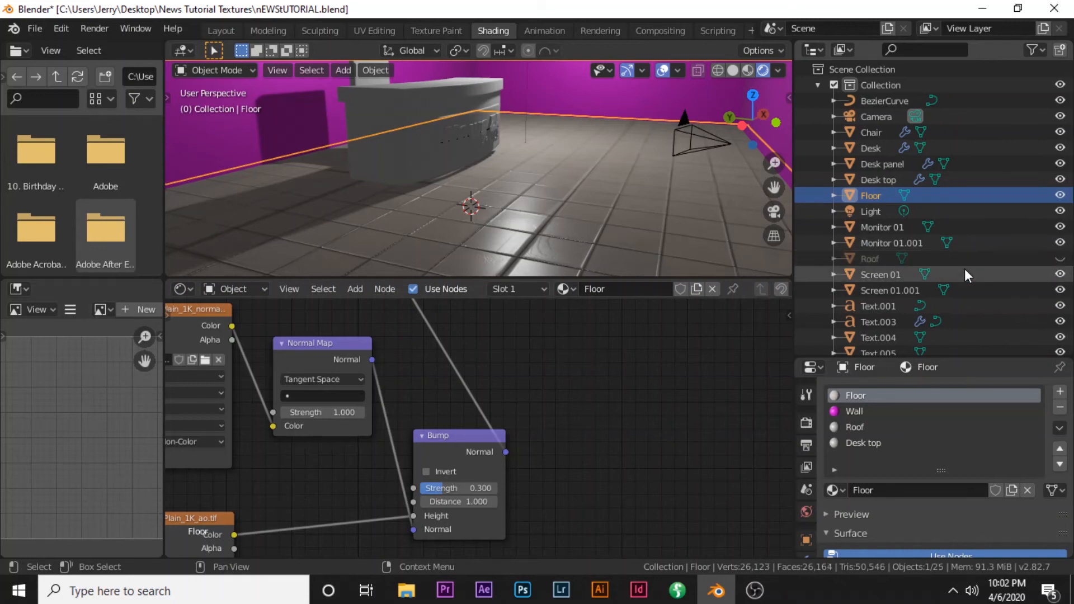
scroll(965, 274, down, 5)
click(1061, 341)
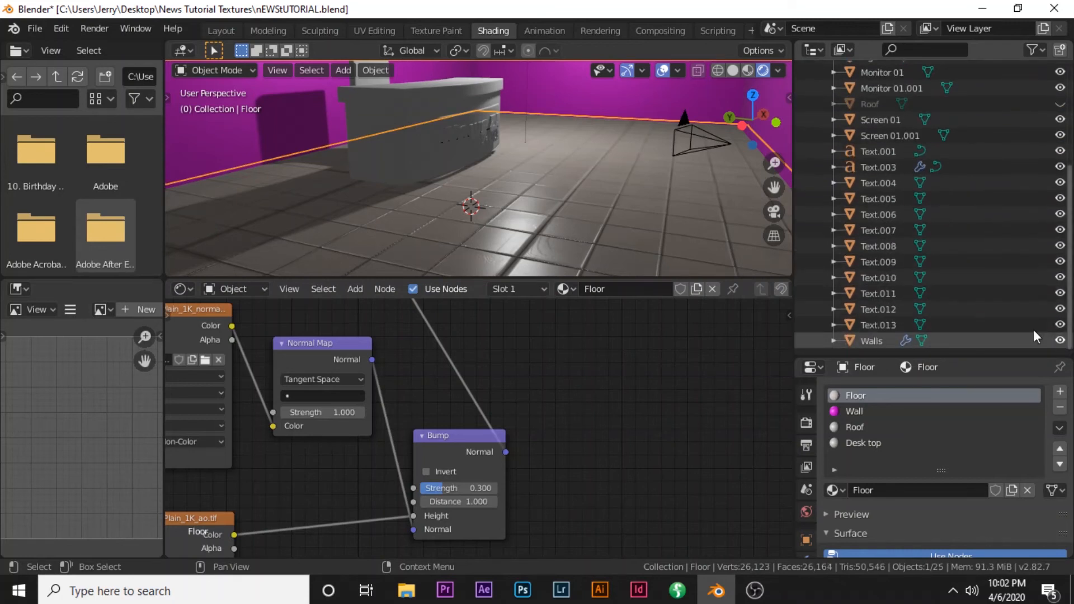
Select the Desk top object, enlarge the Properties editor and give the object the existing Desk top material
middle_drag(649, 223, 607, 213)
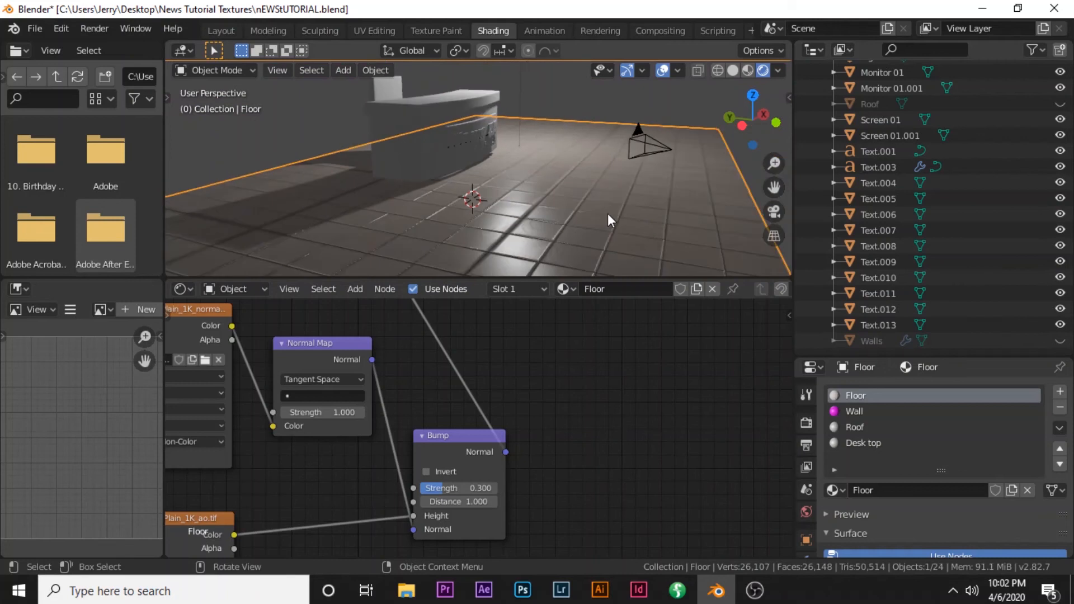
scroll(522, 200, up, 4)
mouse_move(485, 129)
shift+middle_down()
mouse_move(522, 200)
mouse_move(505, 115)
mouse_move(559, 155)
mouse_move(556, 136)
mouse_move(572, 159)
mouse_move(565, 123)
mouse_move(559, 183)
mouse_move(482, 140)
shift+middle_up()
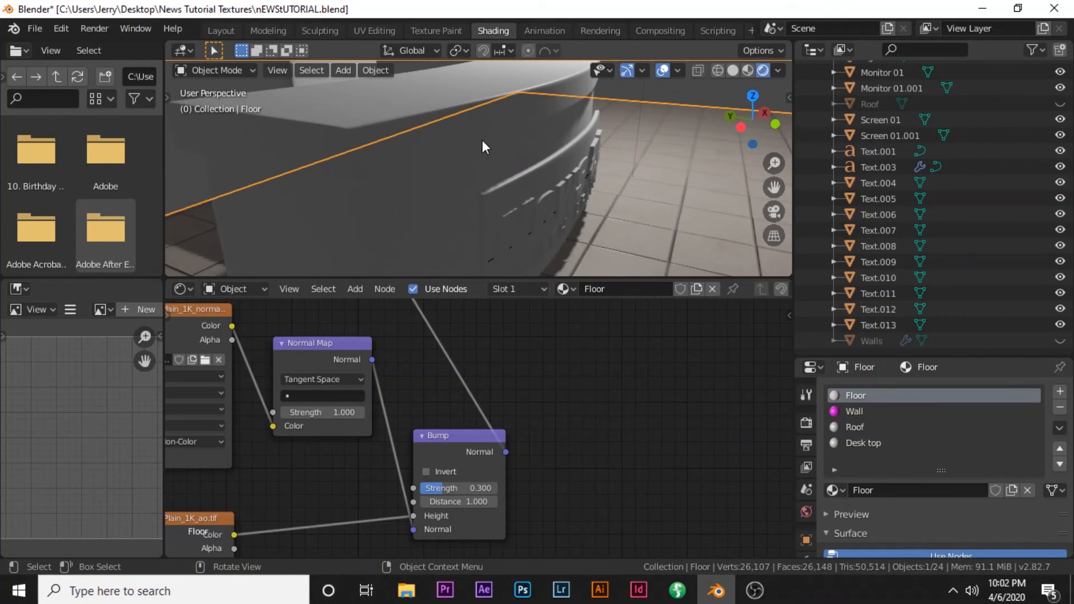
click(448, 112)
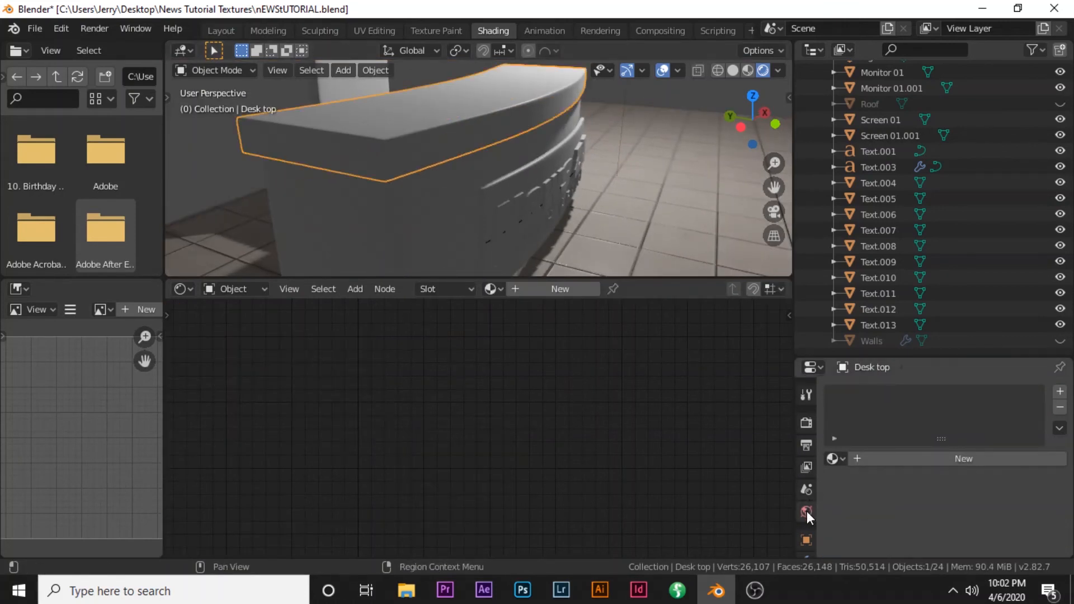
drag(876, 361, 866, 119)
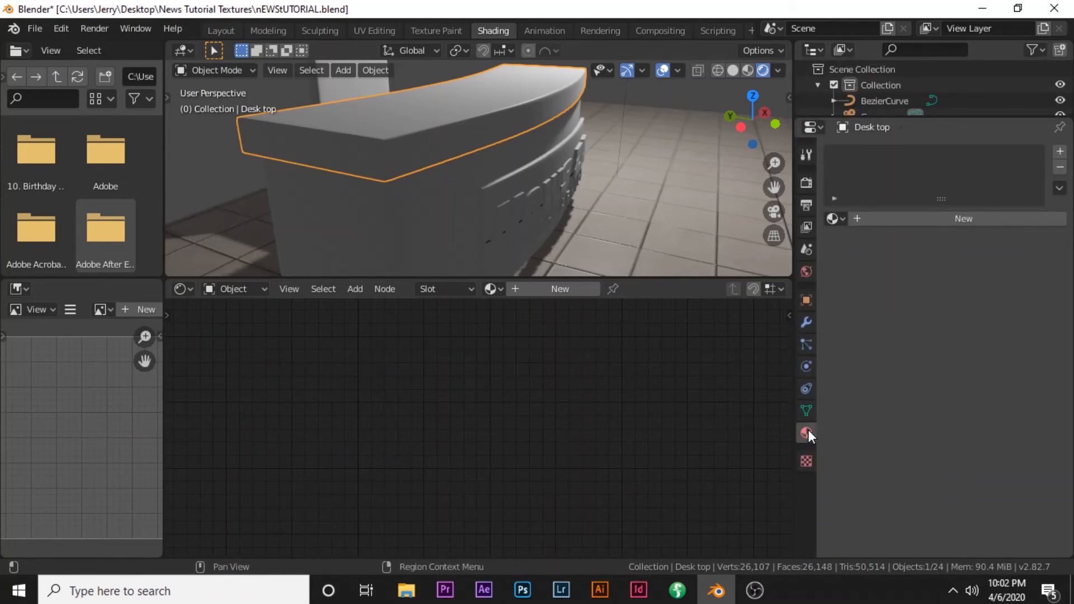
click(843, 219)
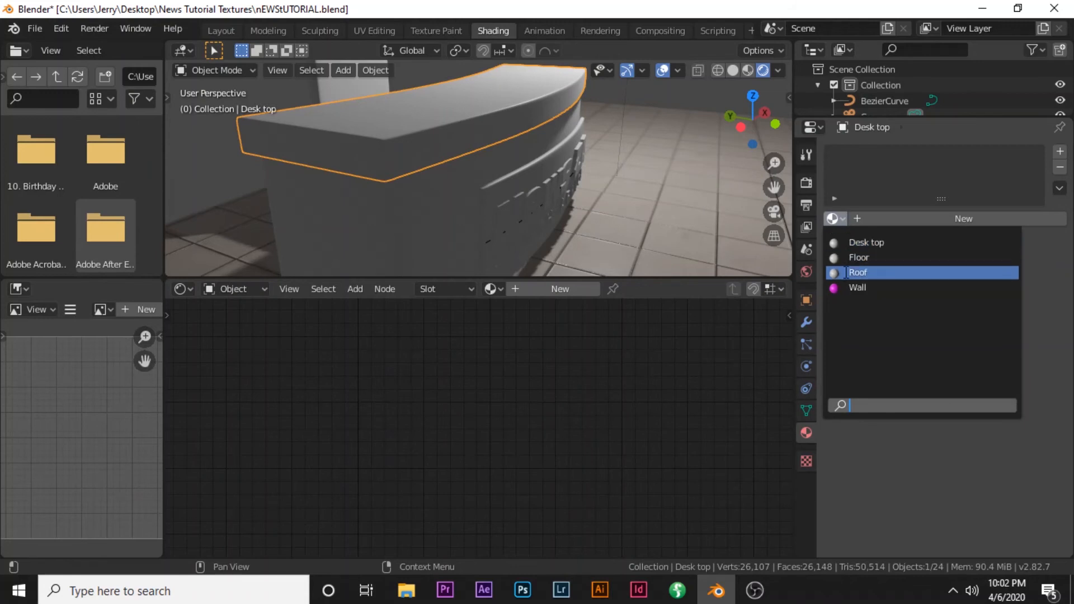
click(850, 241)
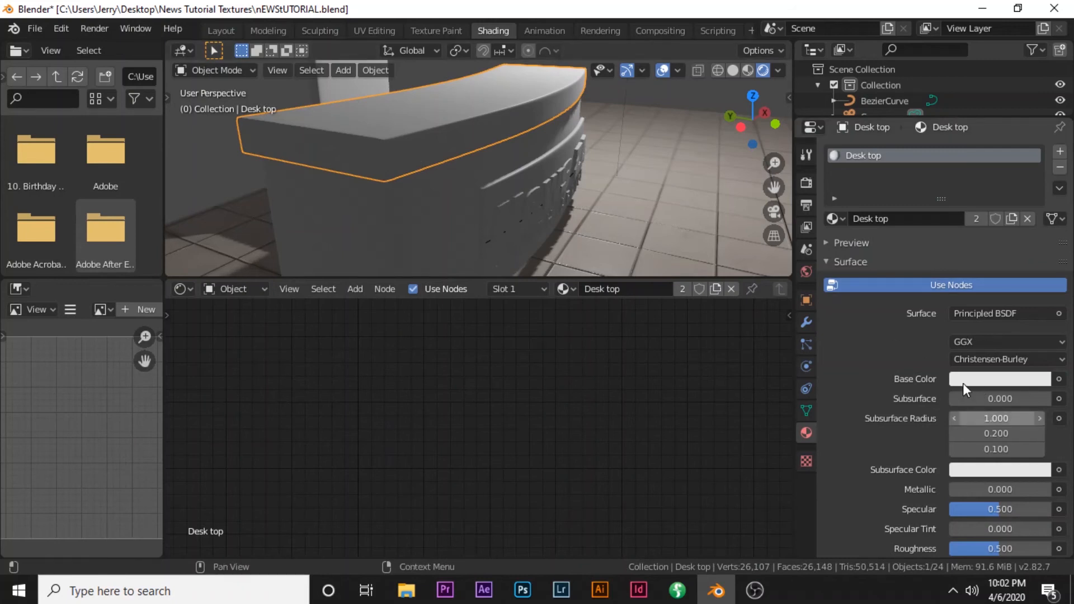
Darken the Base Color of the Desk top material's Principled BSDF node to near black
scroll(489, 431, down, 16)
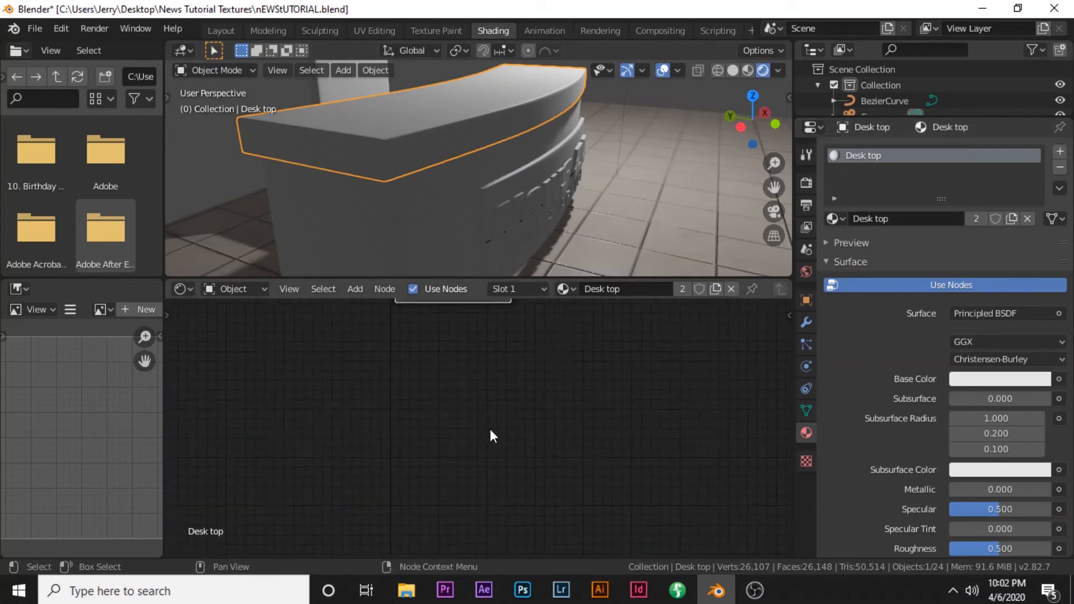
middle_drag(529, 376, 547, 465)
scroll(545, 446, up, 5)
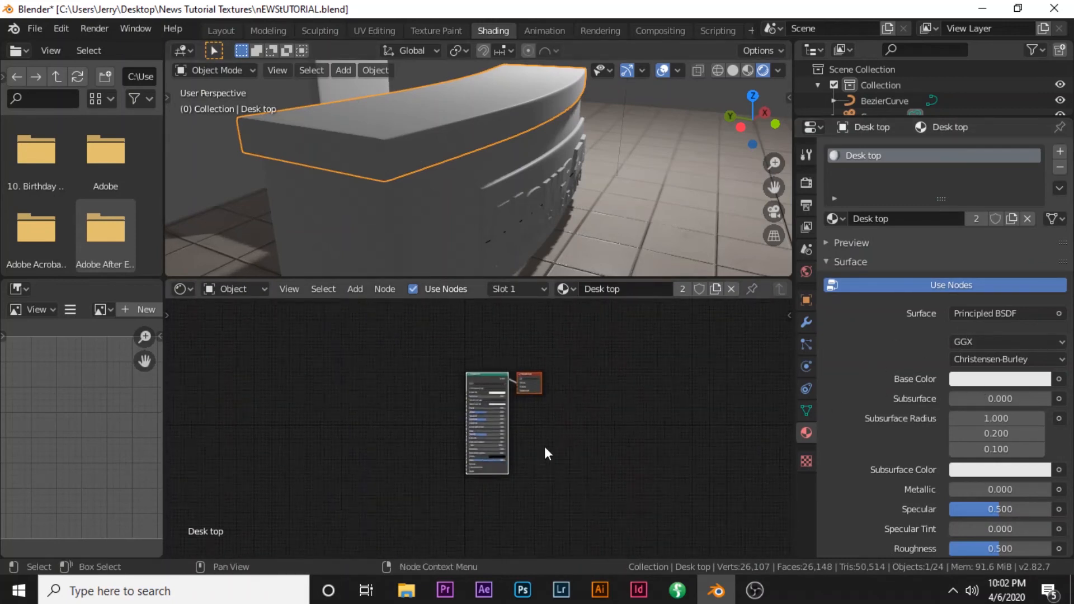
scroll(550, 424, up, 2)
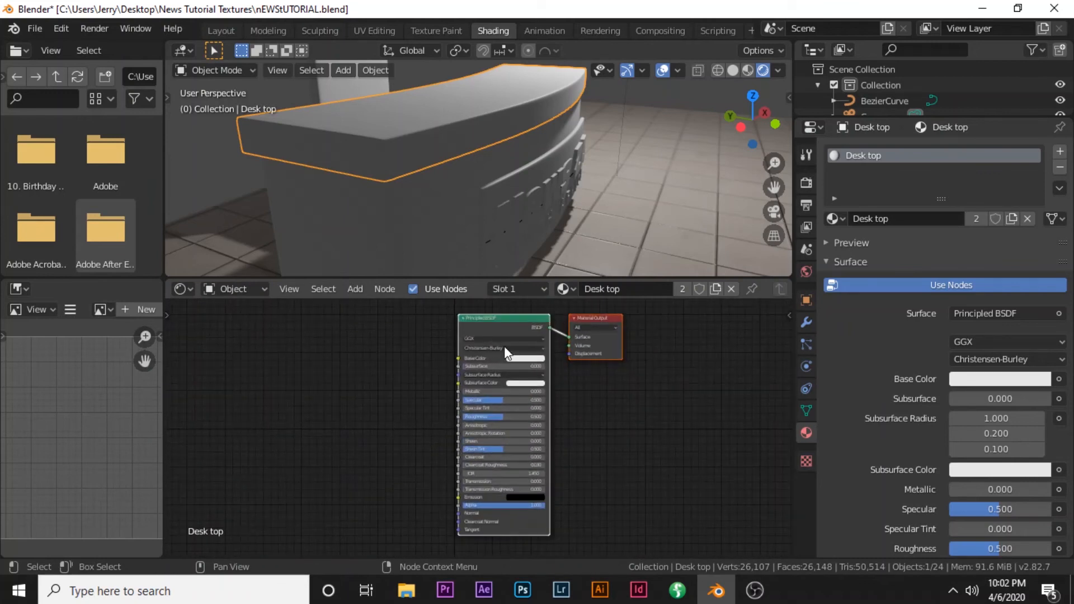
scroll(504, 351, up, 1)
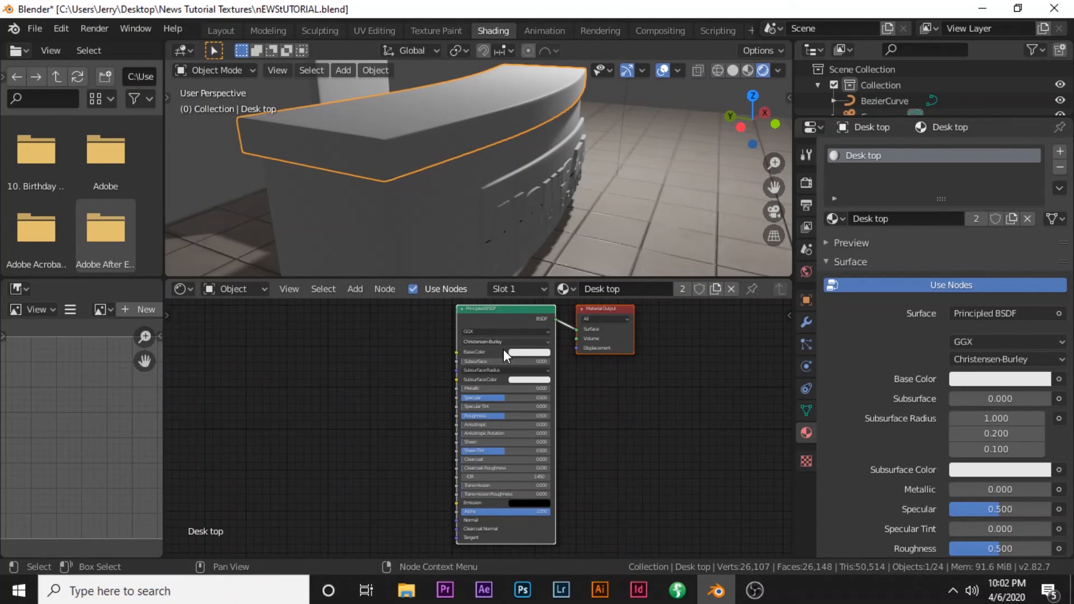
scroll(504, 349, down, 1)
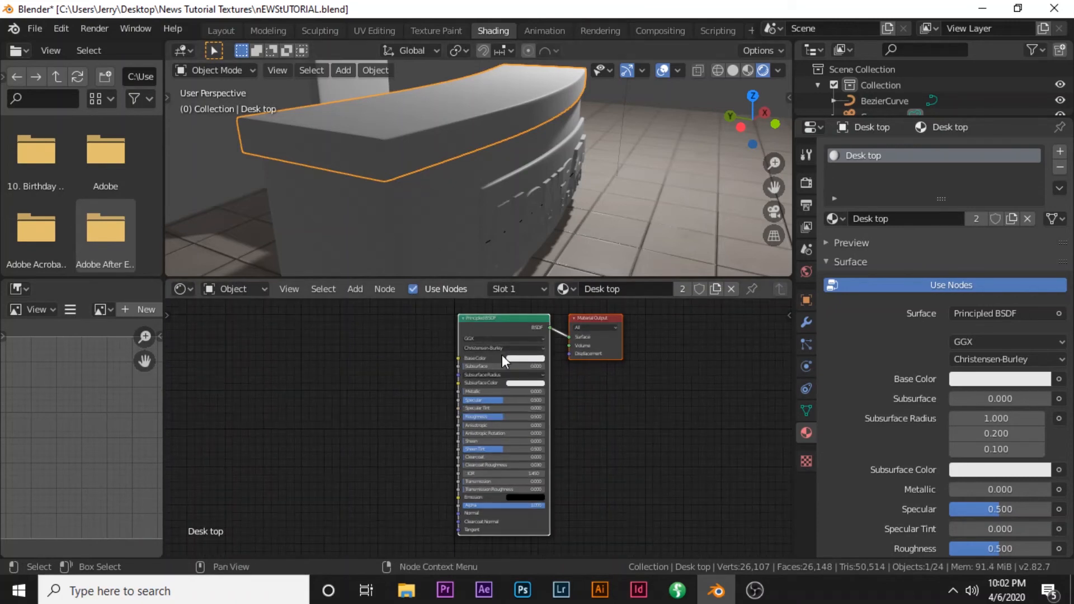
scroll(502, 354, up, 1)
click(526, 353)
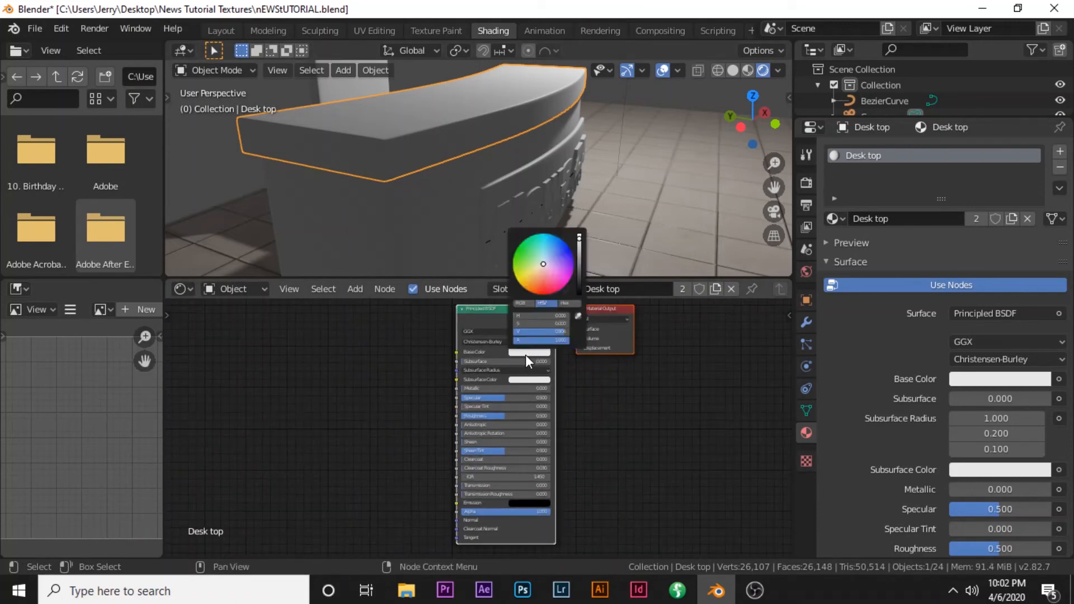
drag(577, 273, 579, 282)
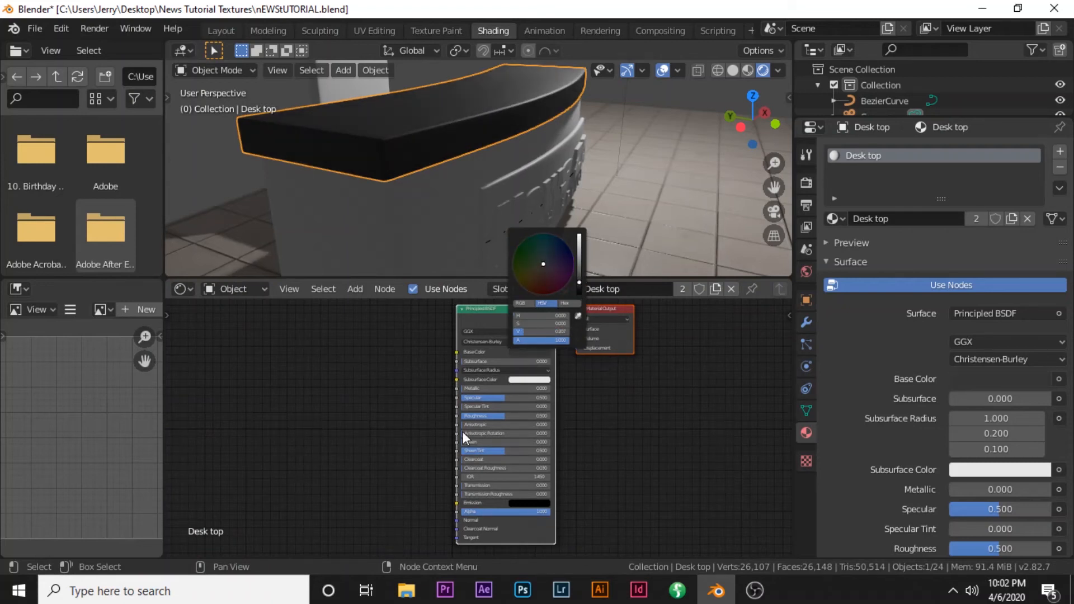
Lower the Roughness of the Desk top material to about 0.082 for a glossier surface, checking its reflections
scroll(478, 422, up, 1)
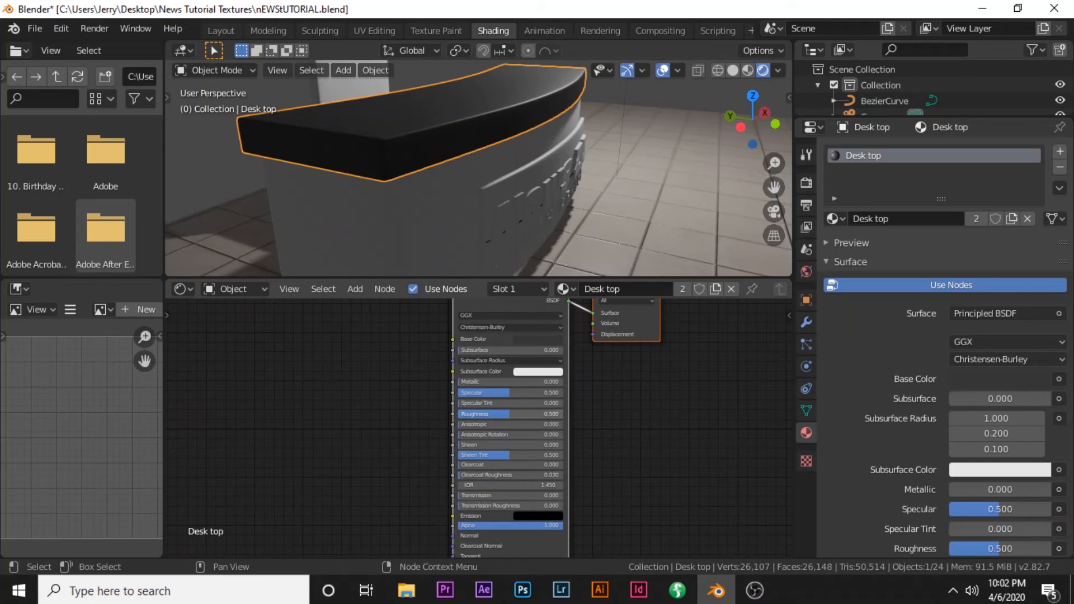
drag(505, 417, 475, 414)
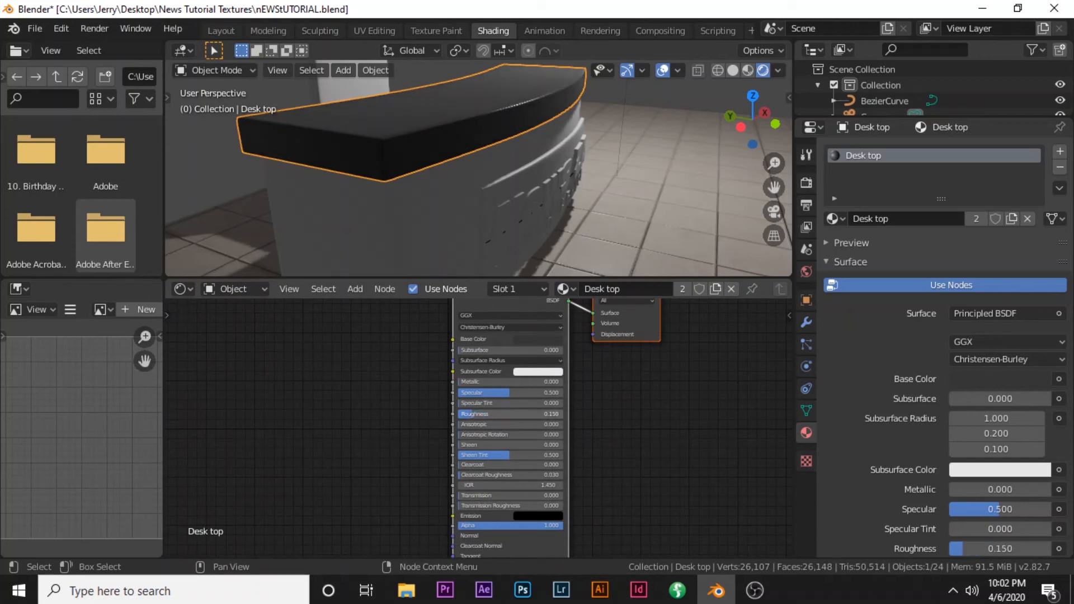
middle_drag(437, 153, 513, 185)
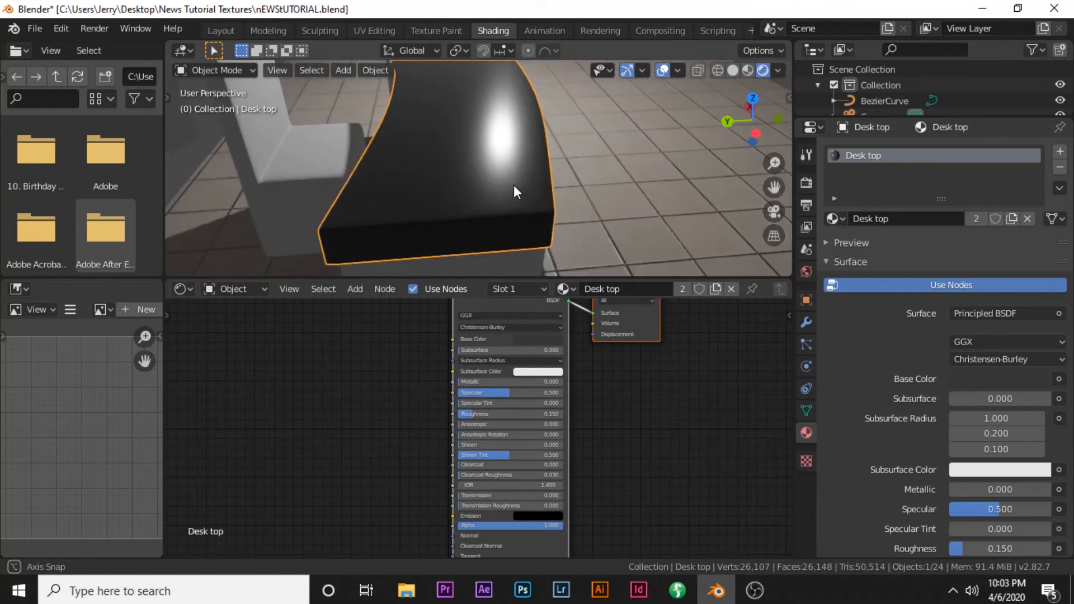
scroll(512, 212, up, 3)
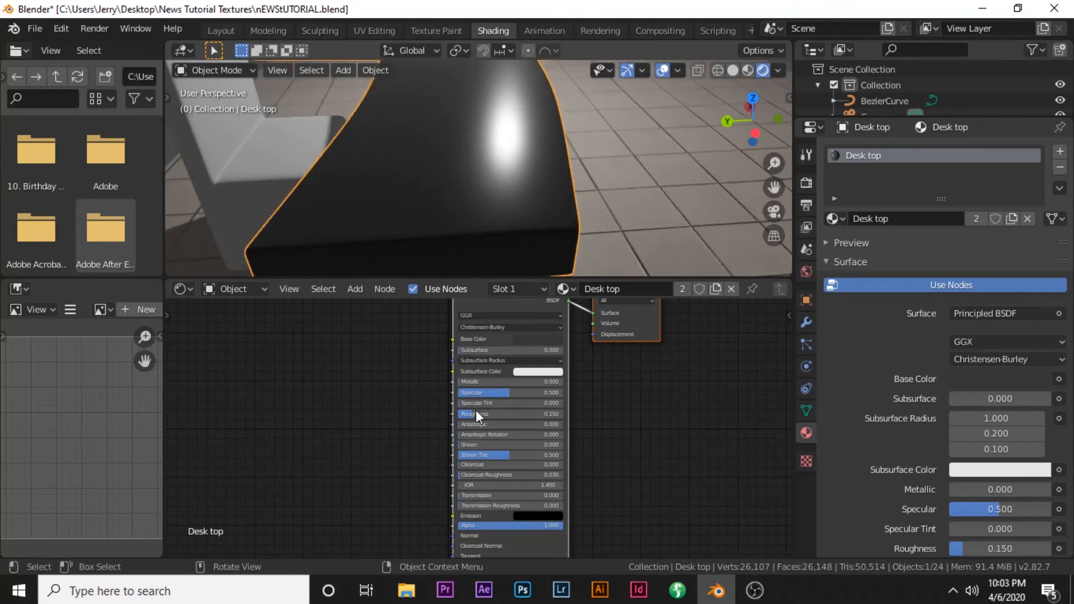
drag(470, 415, 442, 415)
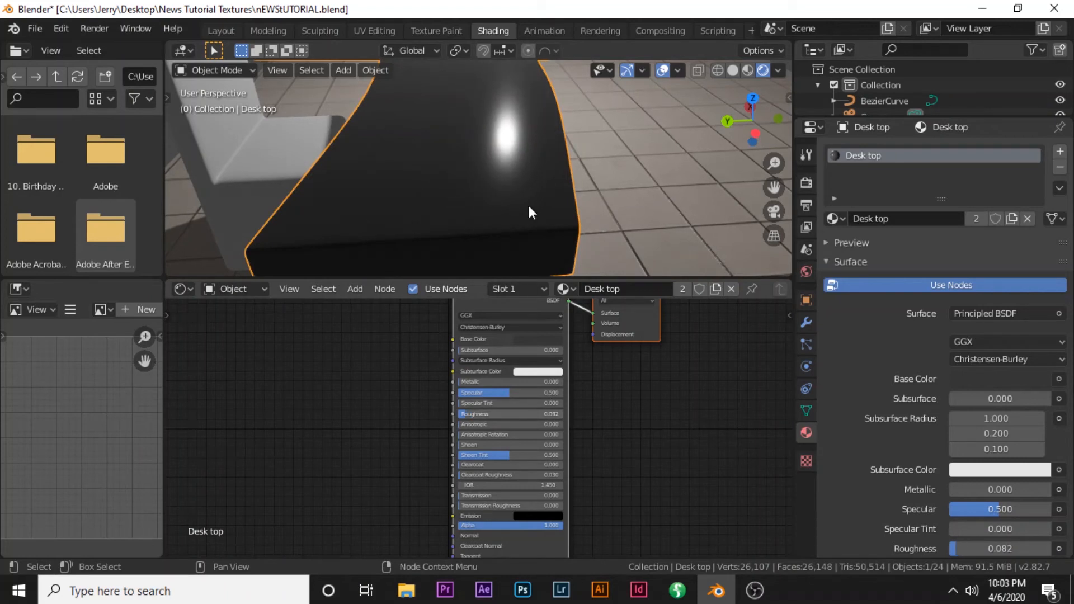
middle_drag(527, 200, 495, 165)
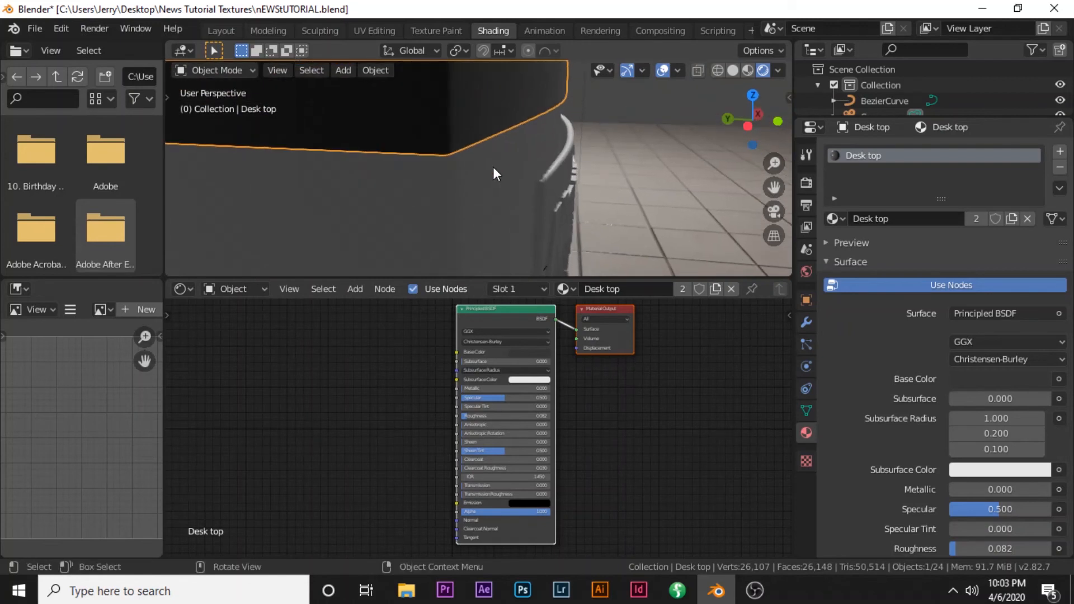
scroll(494, 167, down, 4)
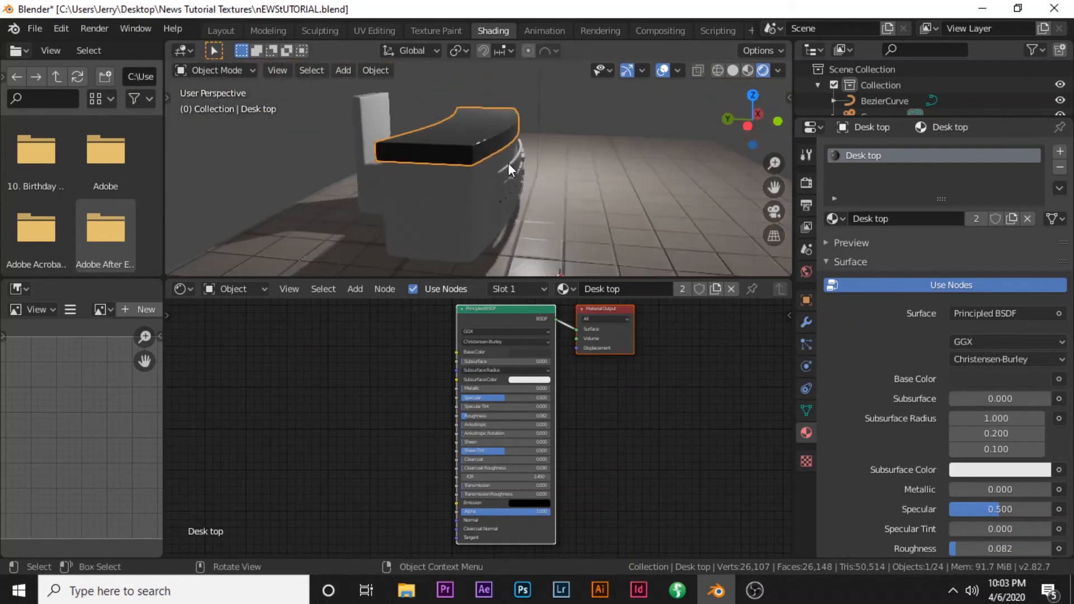
Rename the Desk top object's material as Black glossy
middle_drag(523, 163, 521, 173)
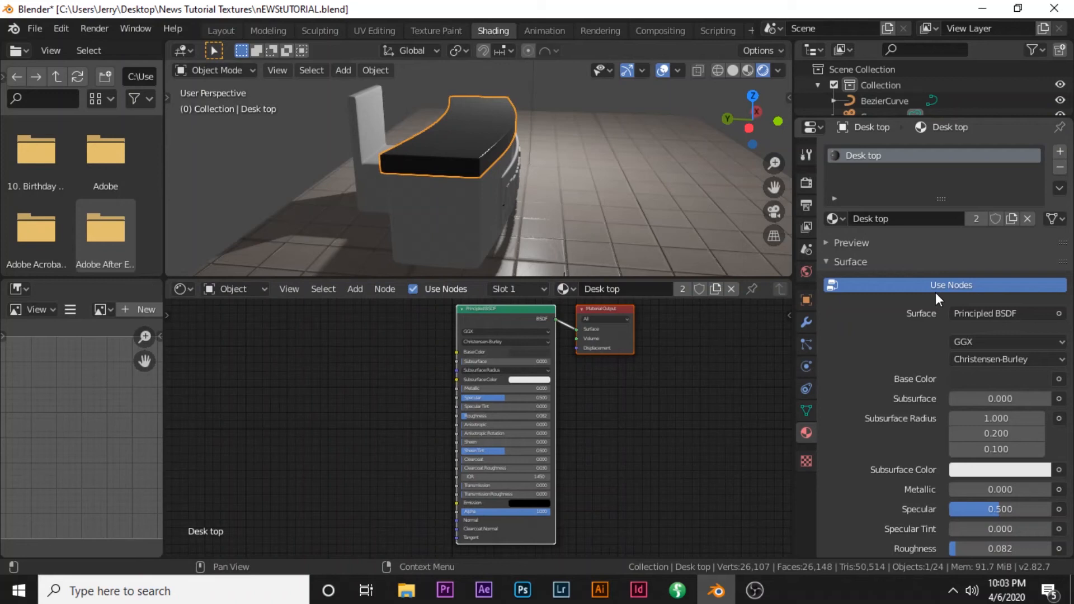
scroll(431, 193, down, 3)
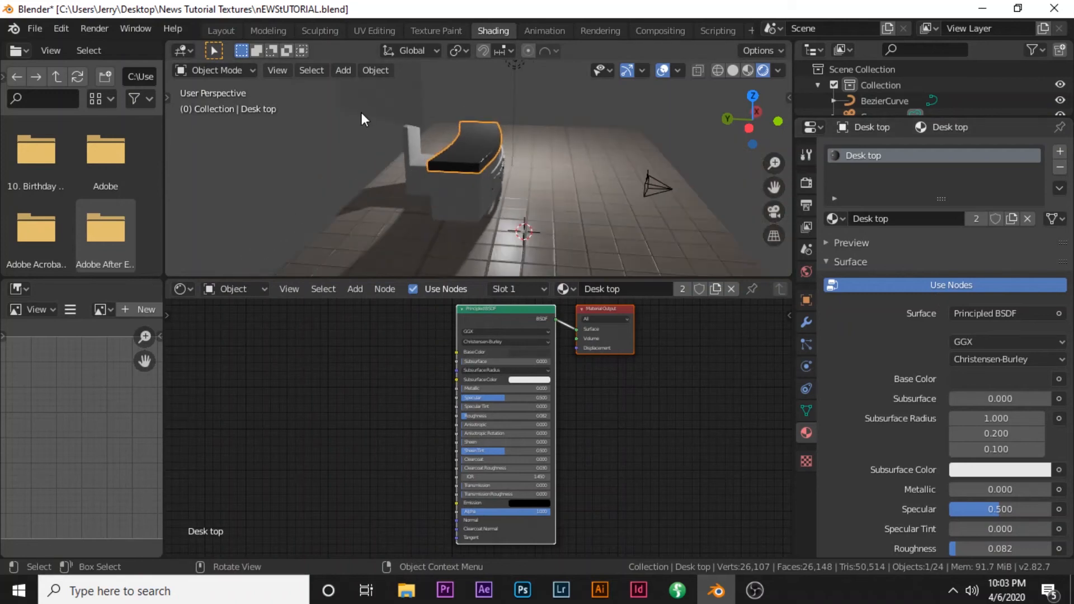
middle_drag(378, 116, 502, 60)
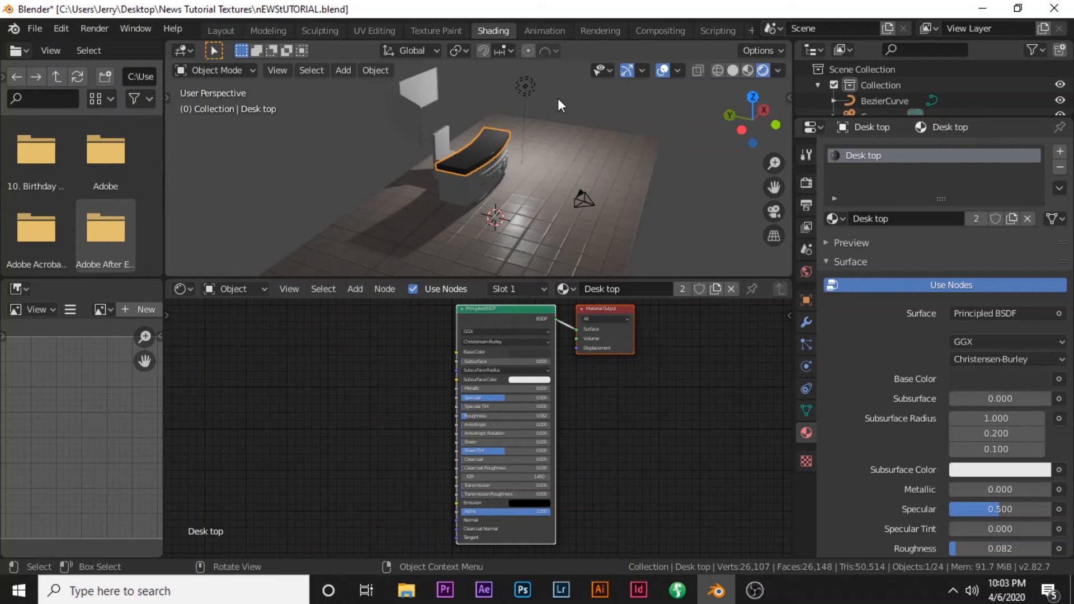
middle_drag(540, 125, 522, 192)
scroll(523, 192, up, 2)
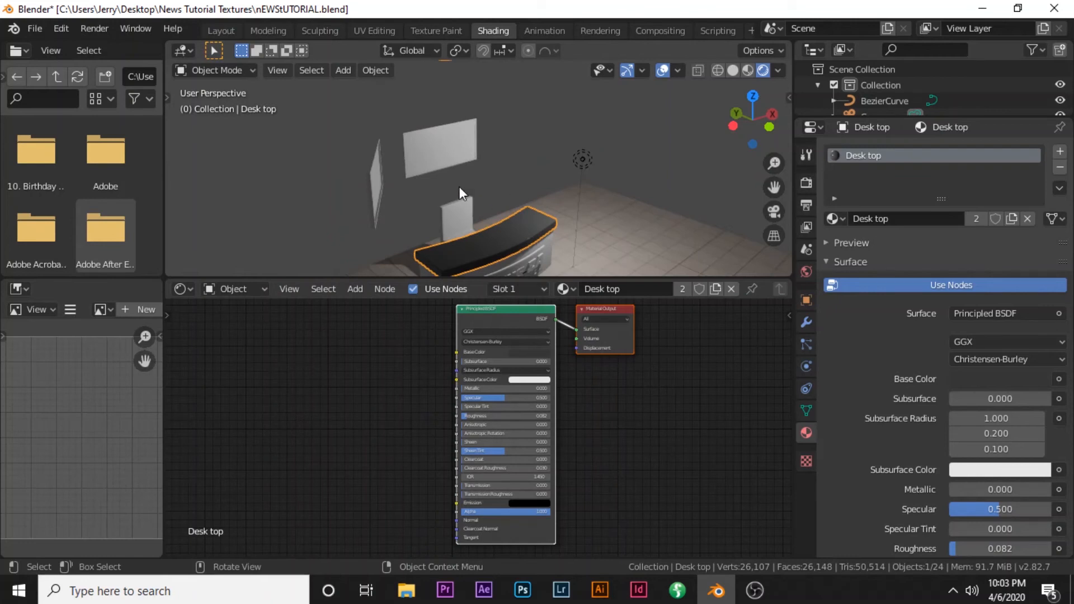
scroll(454, 176, up, 2)
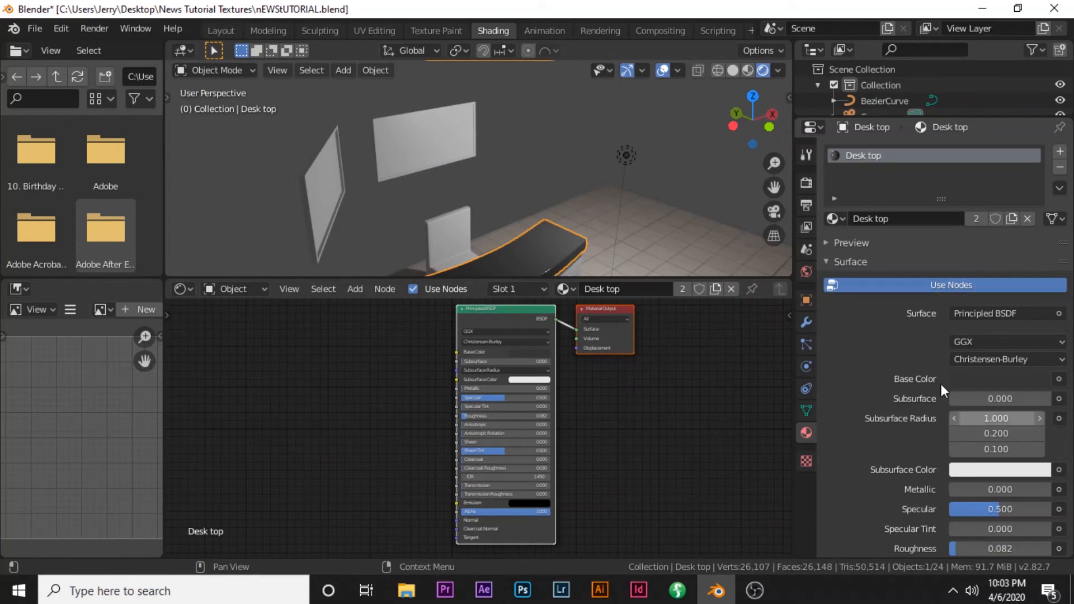
scroll(912, 305, down, 1)
scroll(908, 301, up, 1)
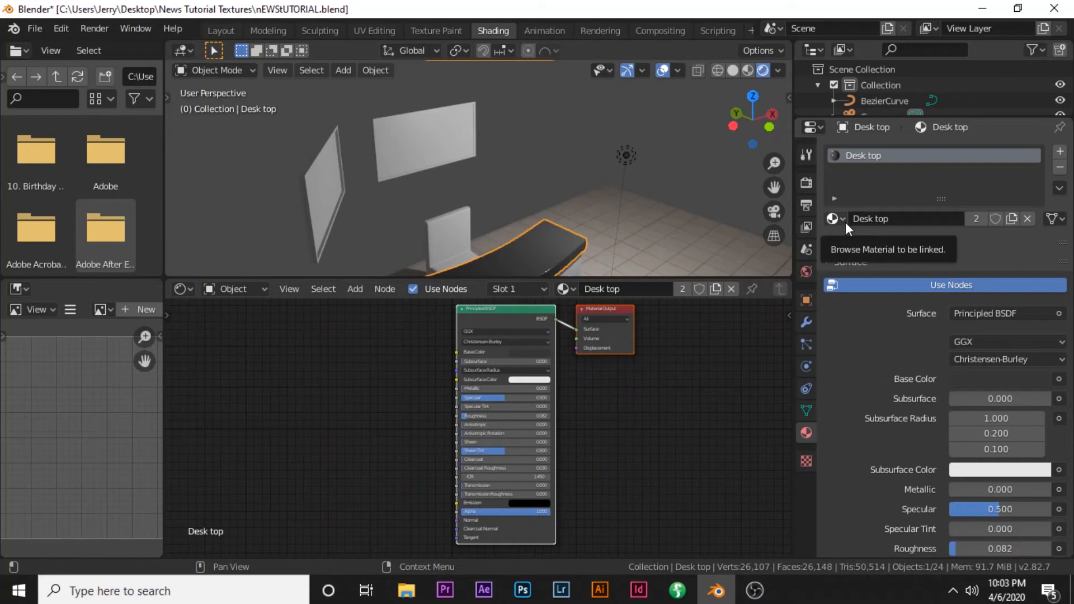
click(905, 218)
key(Home)
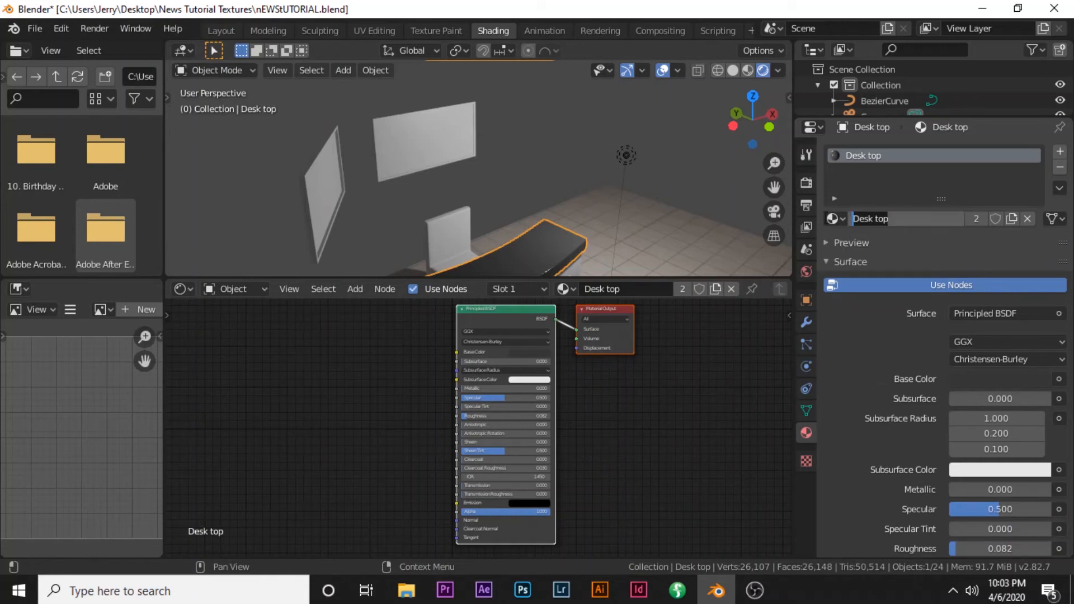
text(Black glossy)
key(Return)
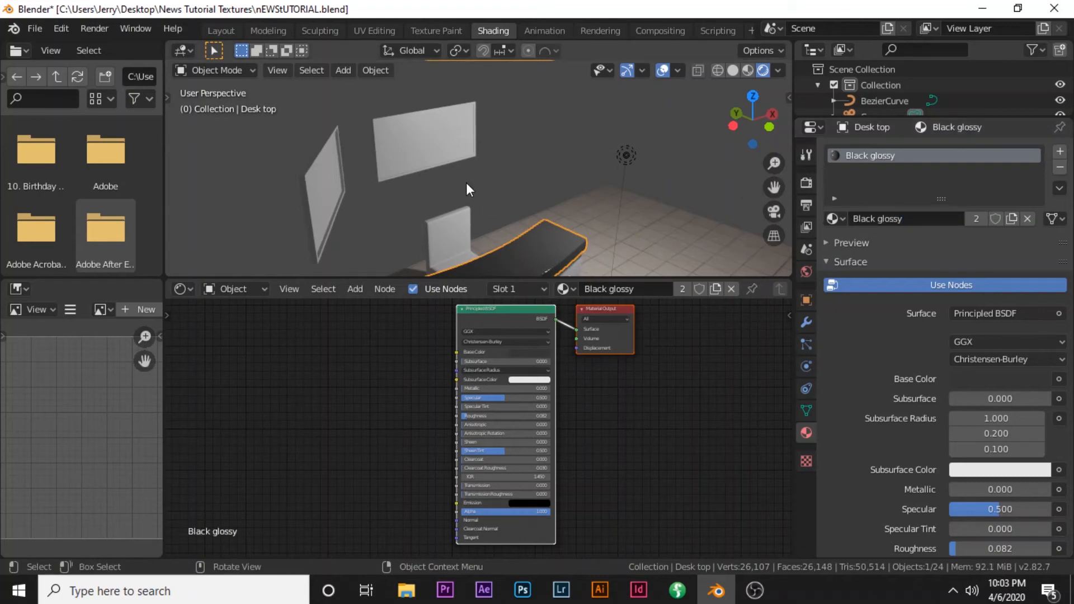
Select the Monitor 01 frame on the back wall and give it the existing Black glossy material
click(469, 157)
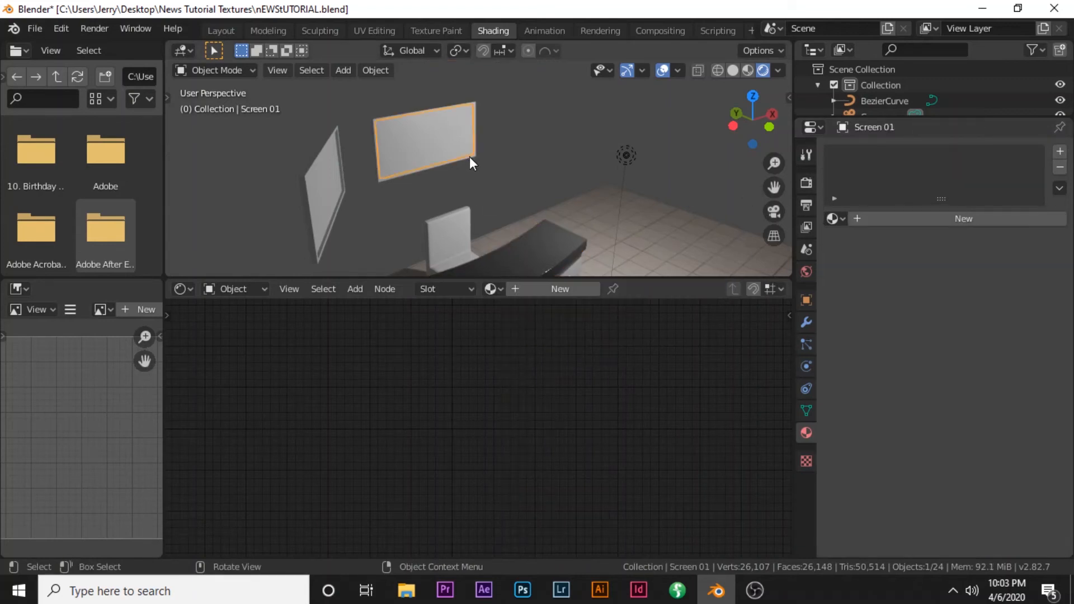
click(470, 160)
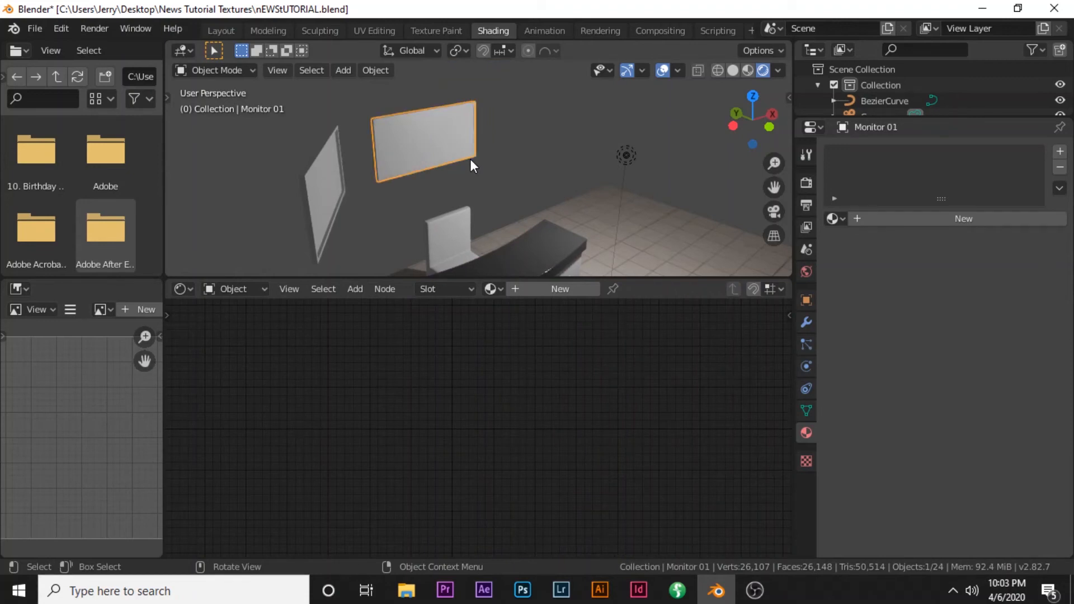
click(841, 219)
click(842, 242)
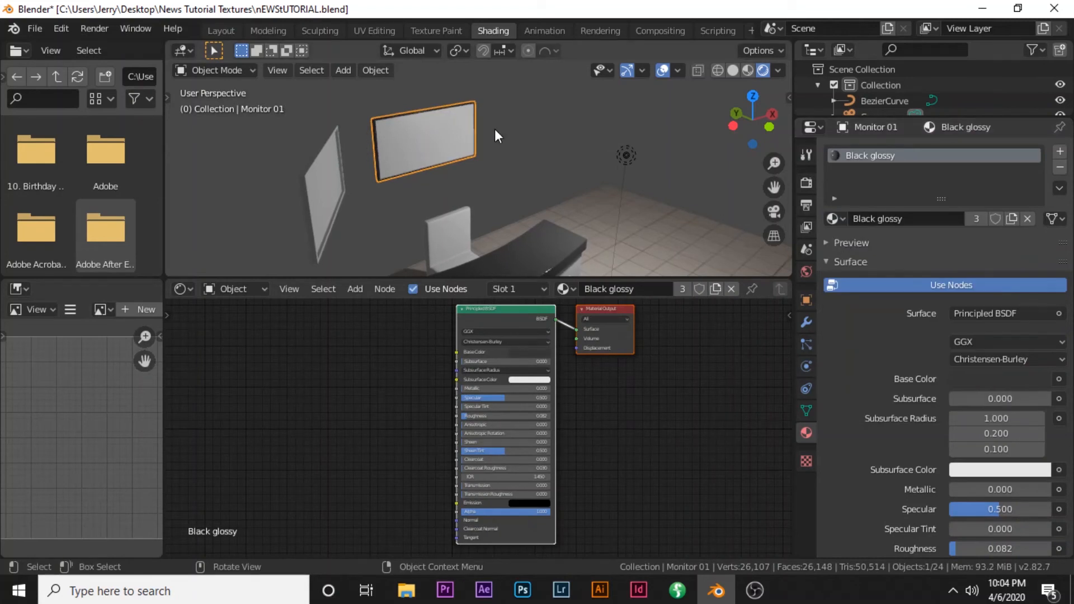
Give the existing Black glossy material to the second monitor frame, Monitor 01.001
click(346, 193)
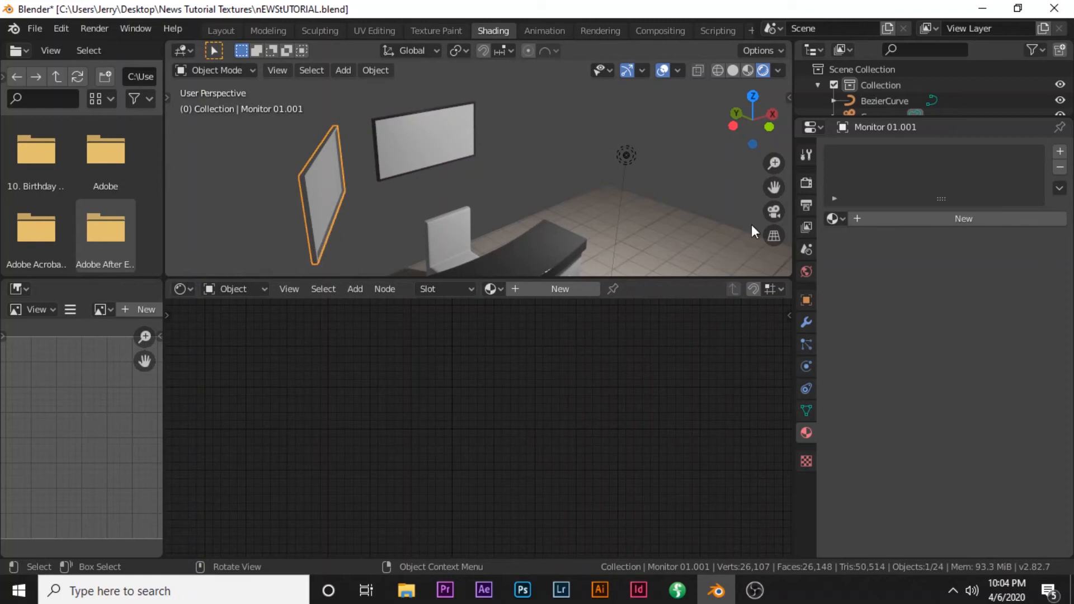
click(838, 219)
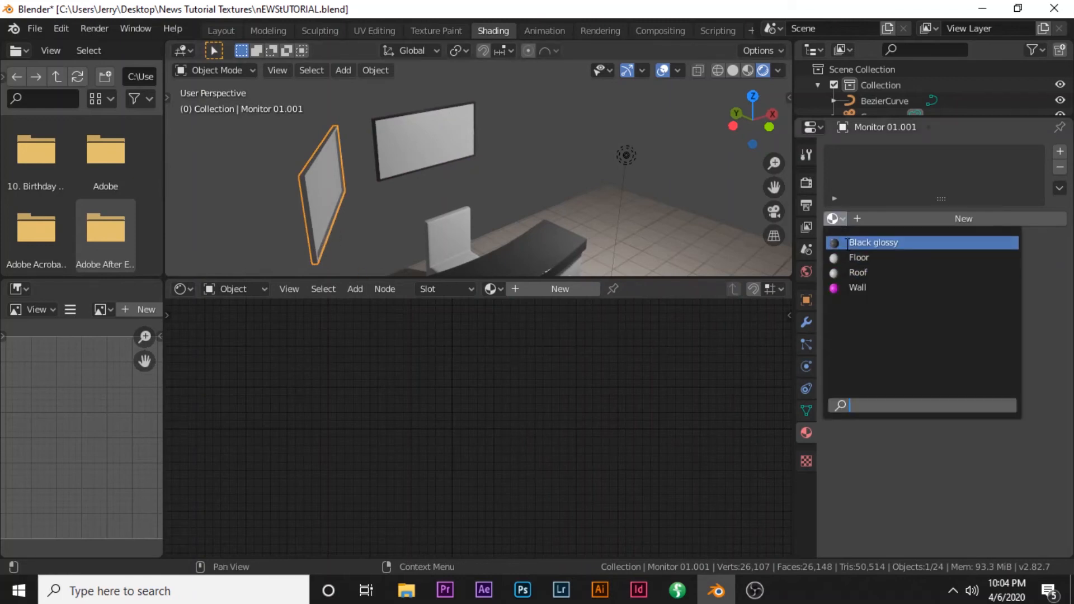
click(846, 243)
middle_drag(552, 185, 465, 152)
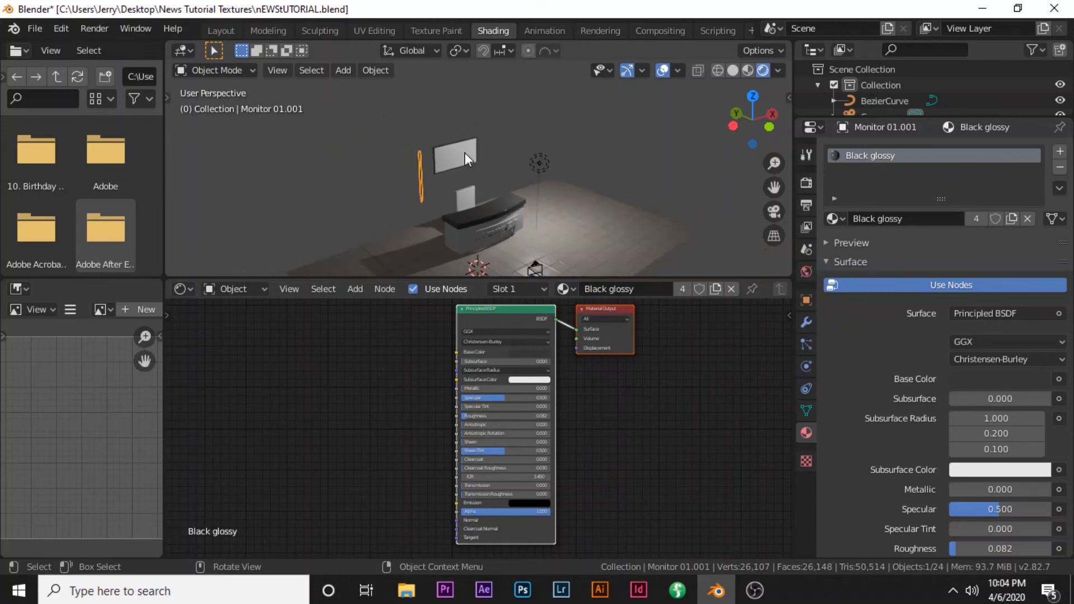
scroll(495, 199, up, 5)
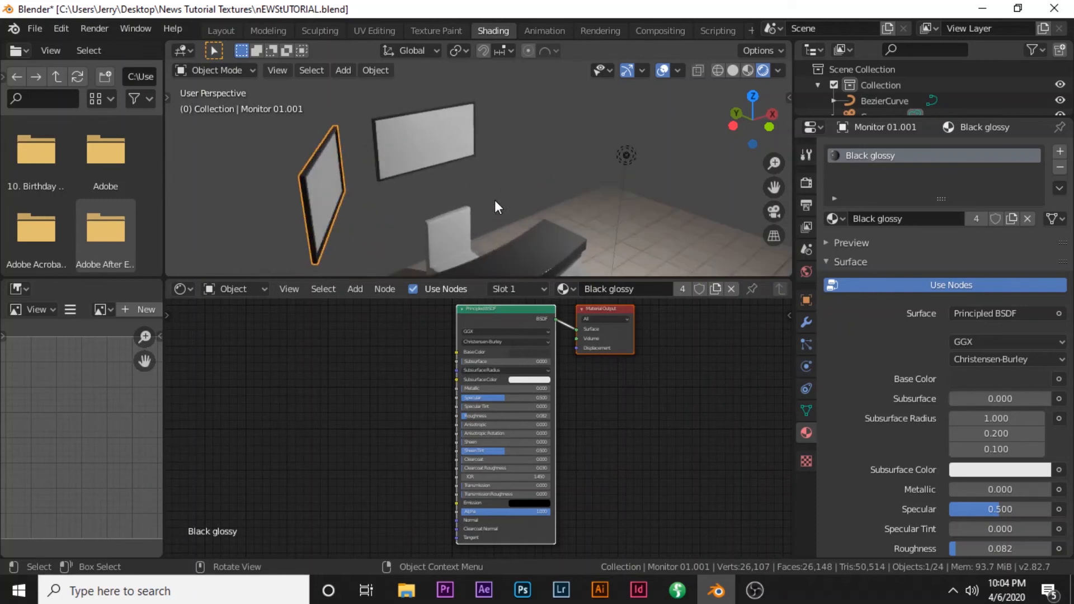
Select the Desk object, add a material slot with a new material and name it Desk base
scroll(494, 179, up, 3)
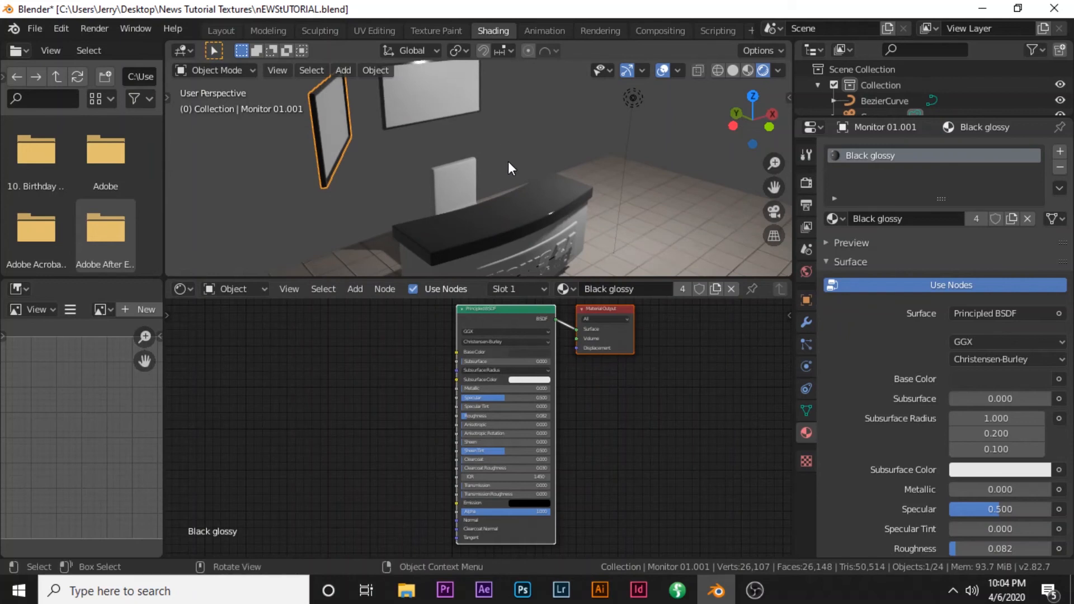
scroll(508, 162, up, 2)
scroll(482, 201, down, 2)
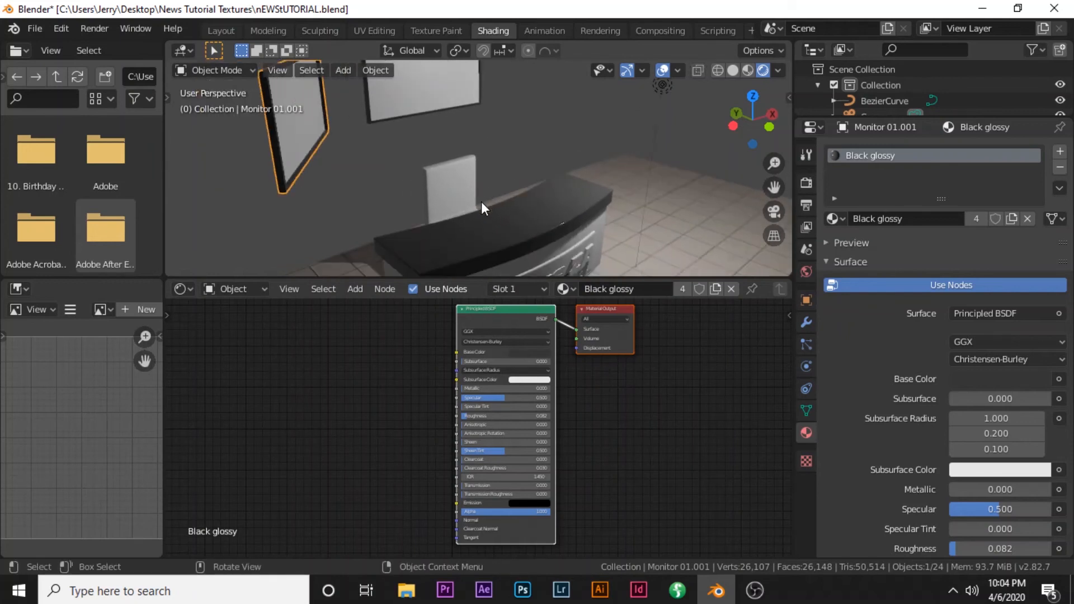
scroll(446, 196, down, 2)
scroll(553, 224, up, 4)
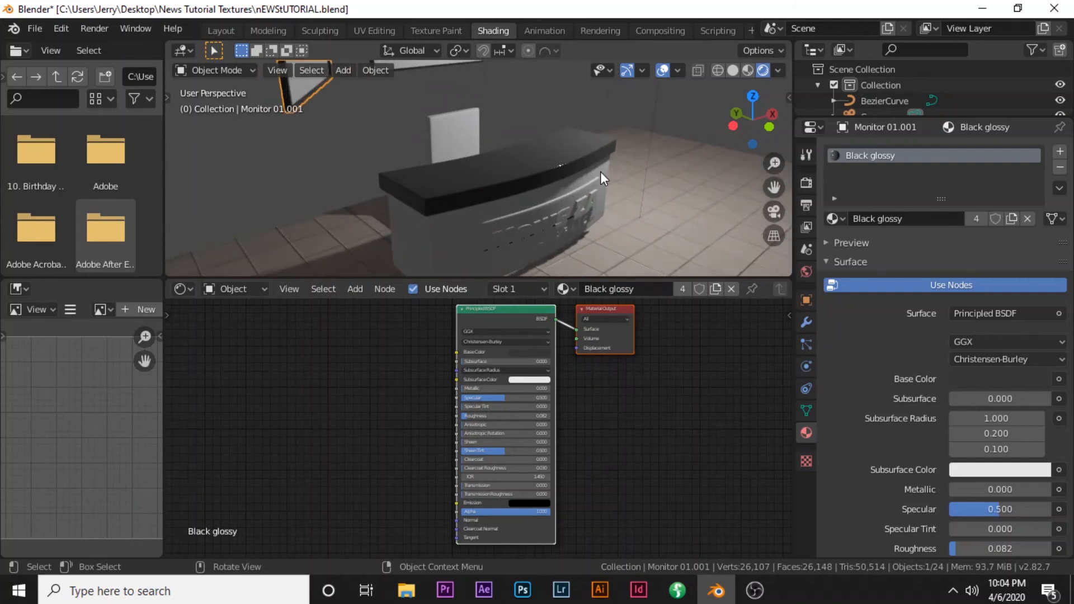
click(600, 172)
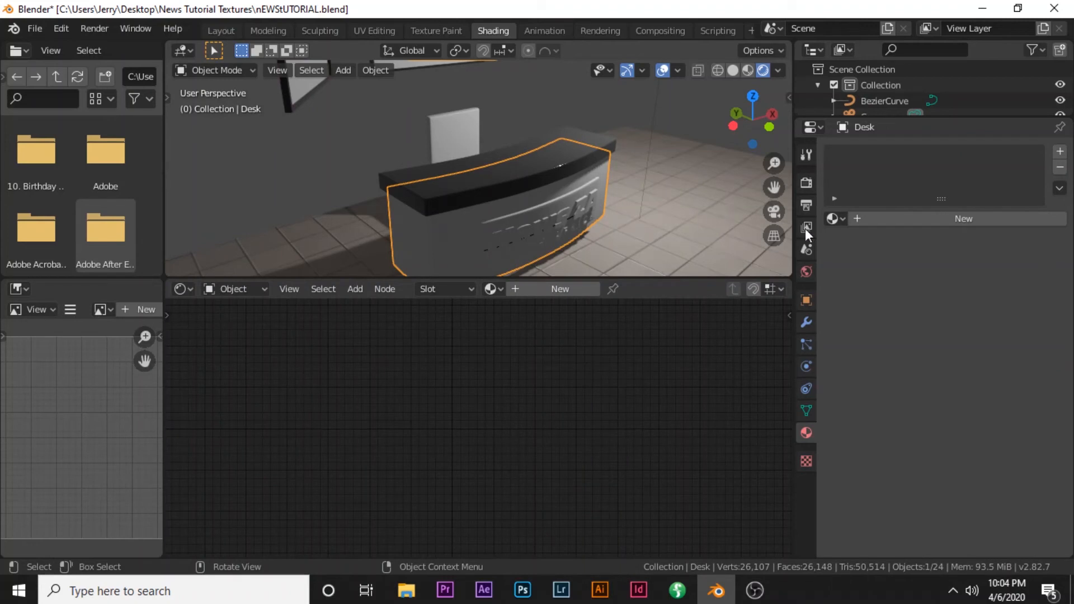
click(1060, 154)
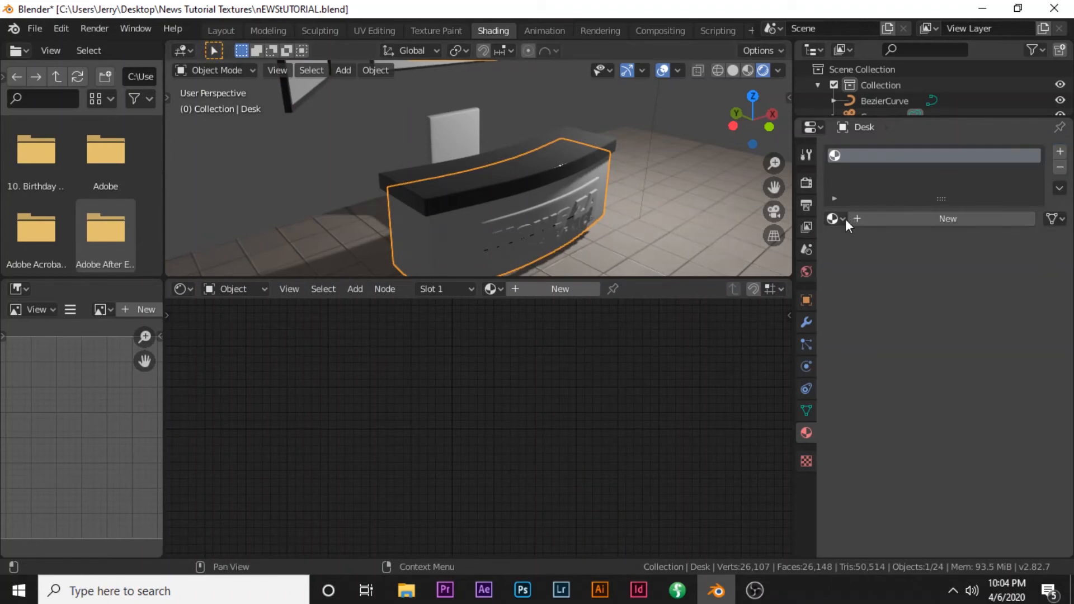
click(892, 219)
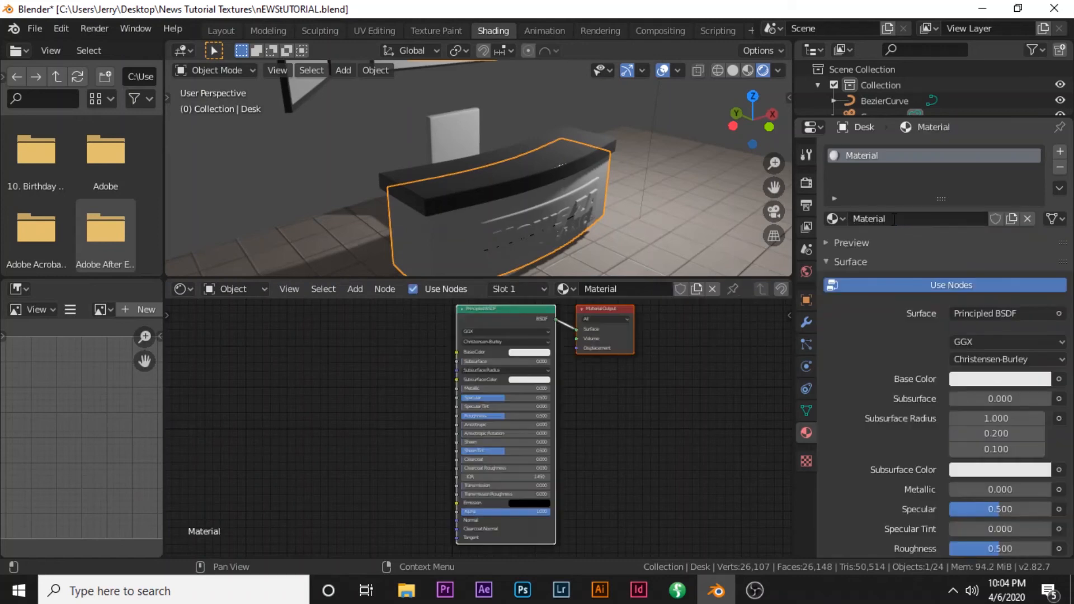
click(894, 219)
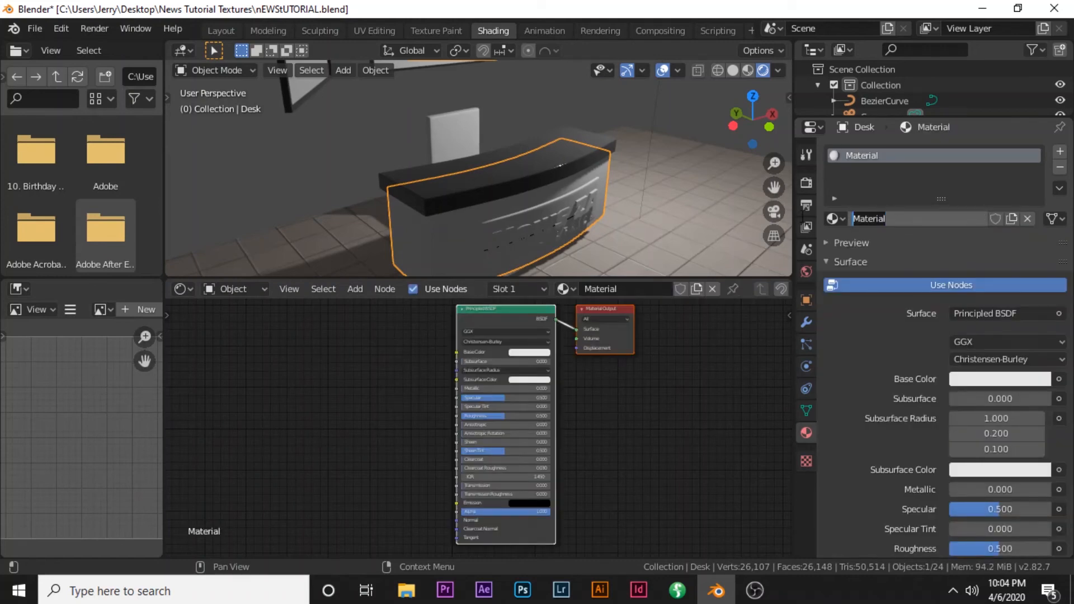
text(Desk base)
key(Return)
Set the Desk base material's Base Color to orange-red and its Roughness to about 0.082, checking the look on the desk
scroll(499, 400, up, 1)
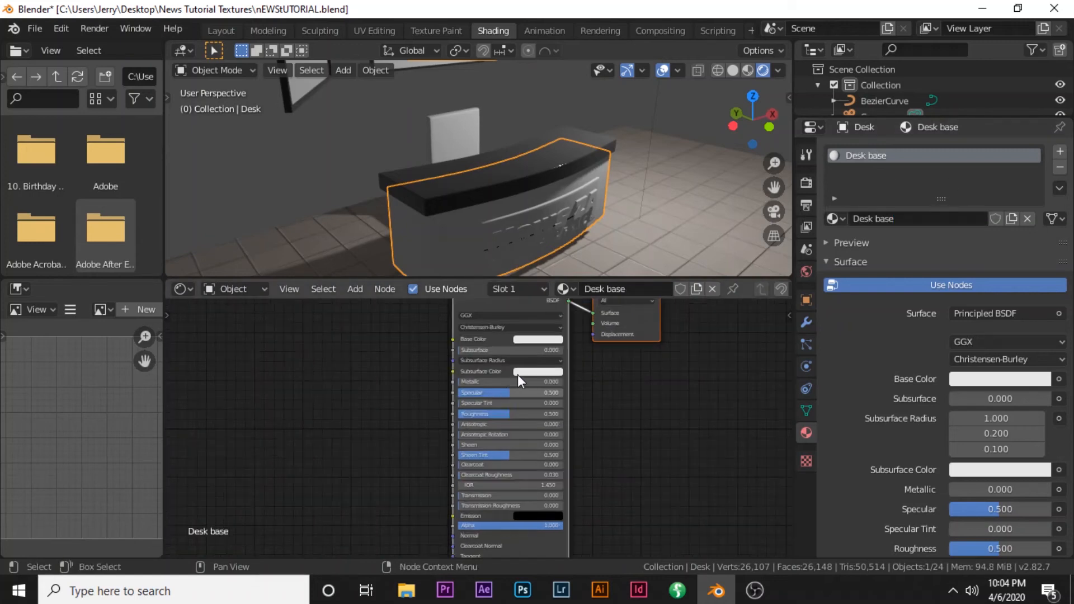
click(538, 339)
drag(554, 237, 550, 259)
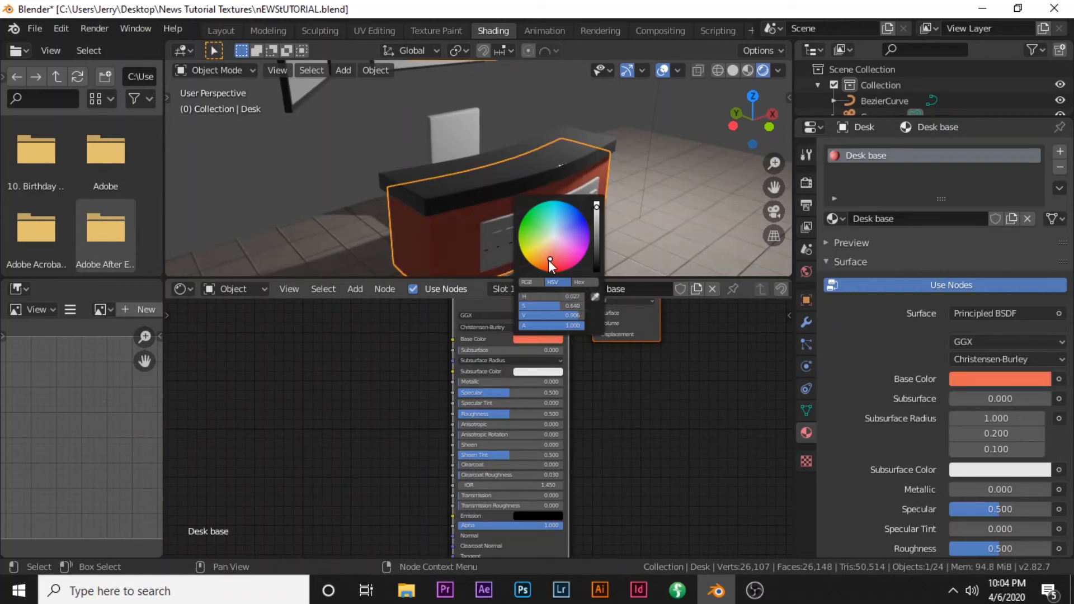
drag(505, 417, 462, 417)
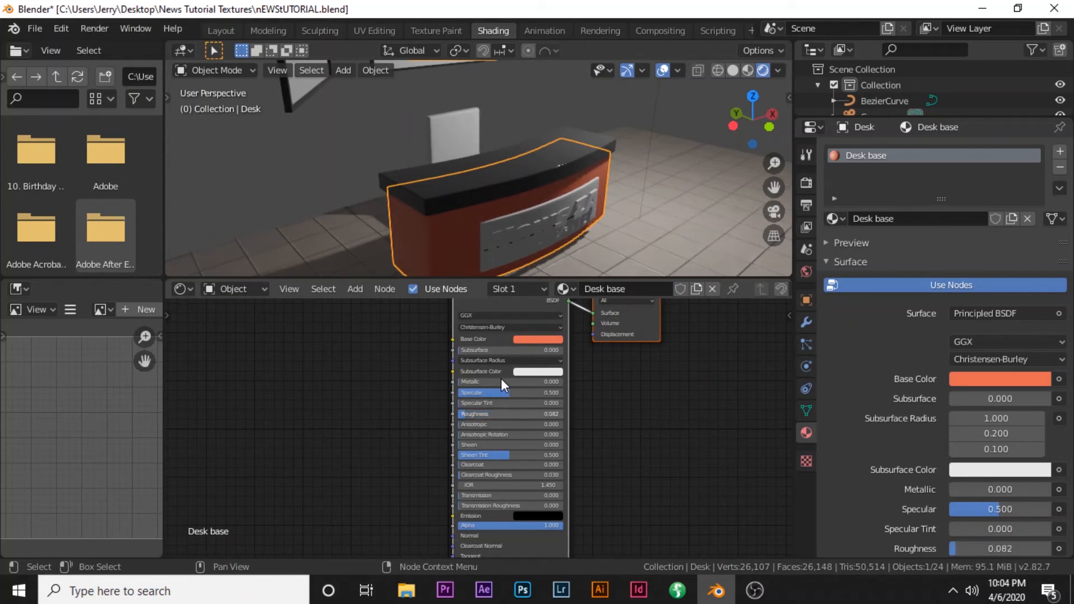
middle_drag(564, 246, 595, 224)
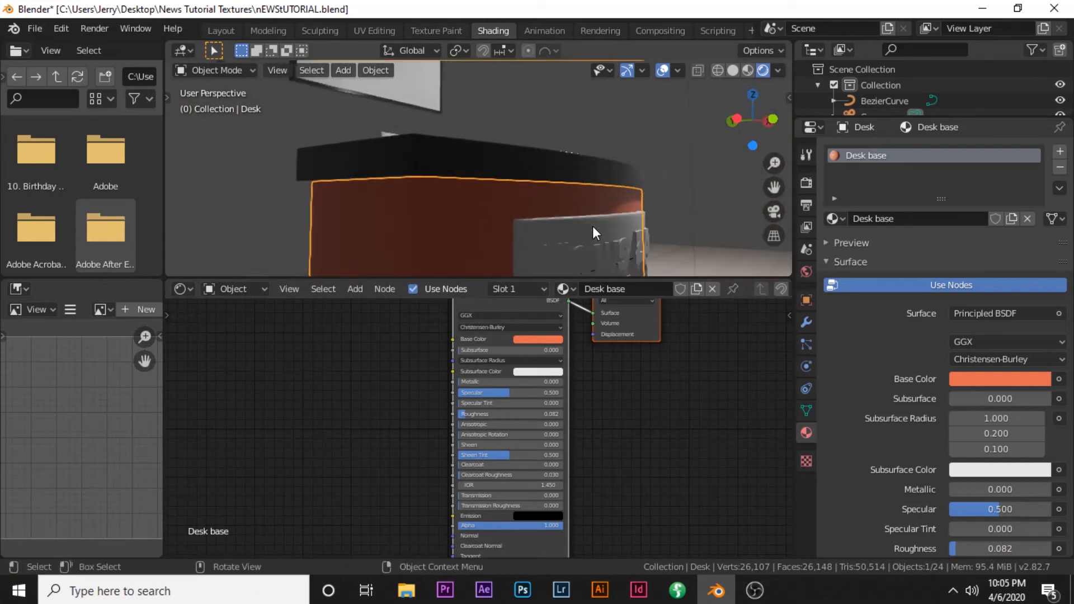
scroll(590, 231, down, 3)
mouse_move(589, 234)
middle_down()
mouse_move(596, 207)
mouse_move(598, 233)
middle_up()
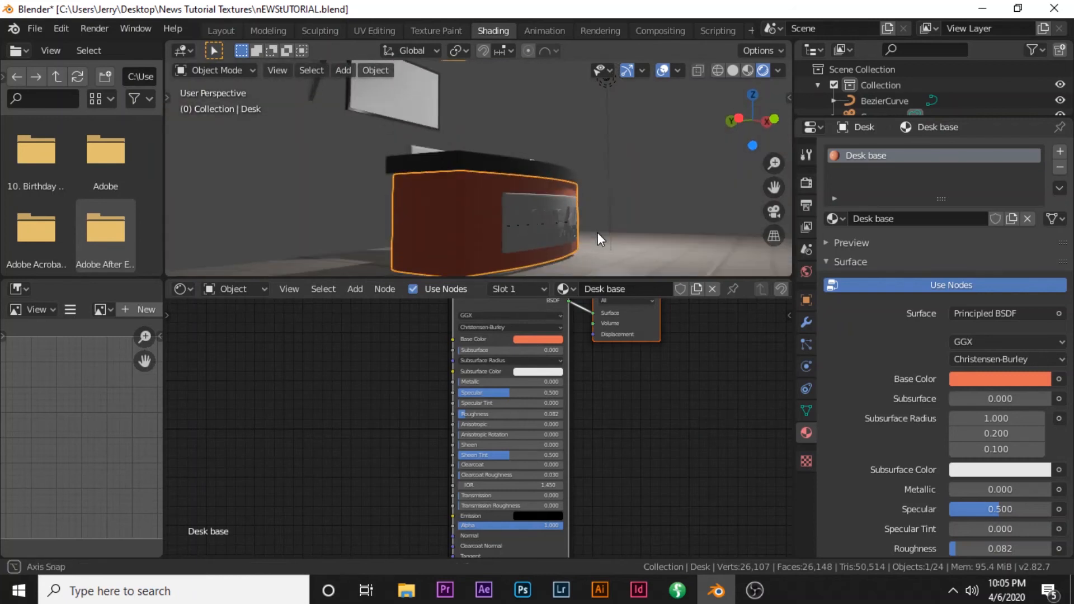
Select the Light above the floor, try the Spot type on it and settle on Area
scroll(598, 230, down, 2)
scroll(596, 118, down, 1)
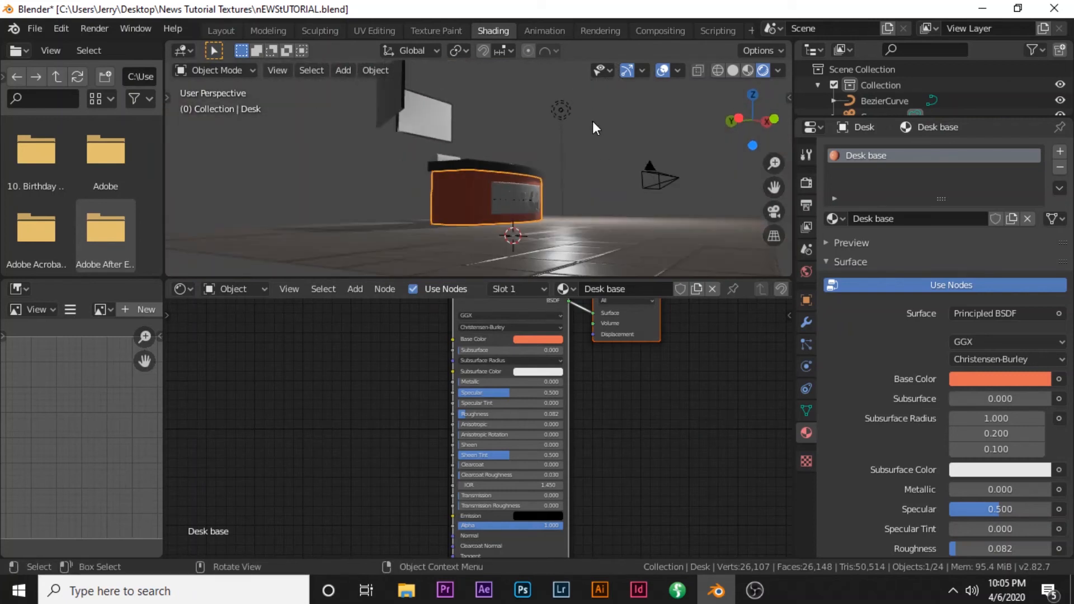
scroll(592, 123, down, 2)
click(541, 127)
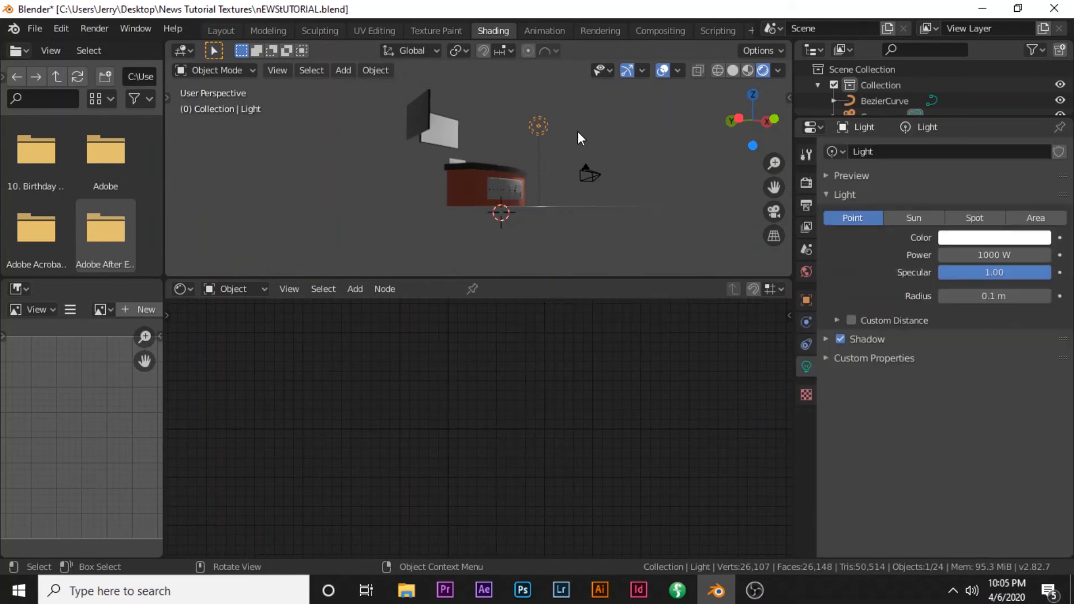
scroll(582, 143, up, 3)
middle_drag(592, 167, 599, 201)
scroll(660, 209, up, 2)
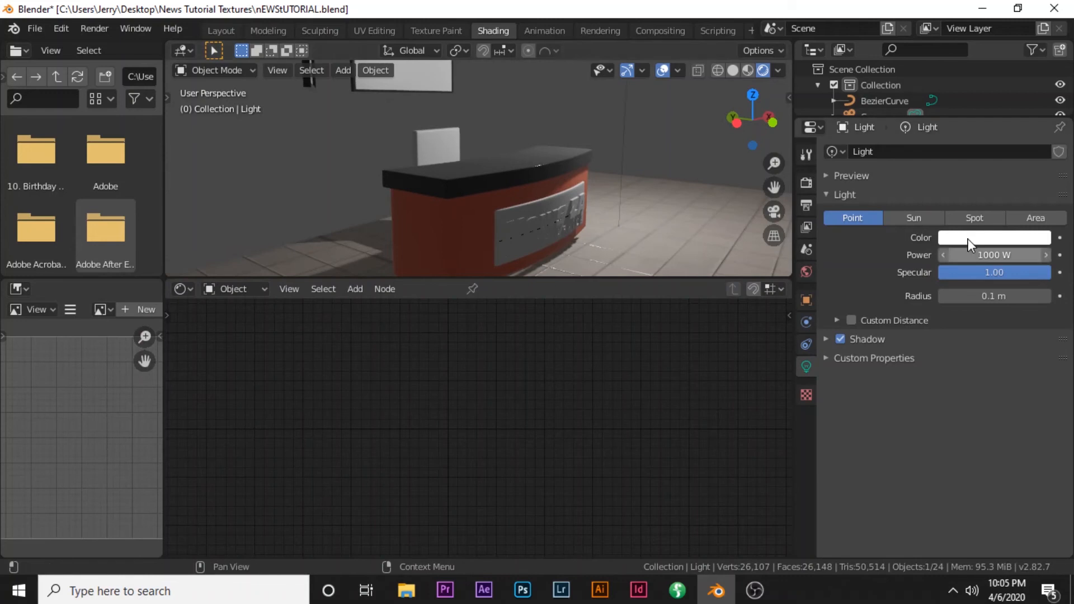
click(968, 222)
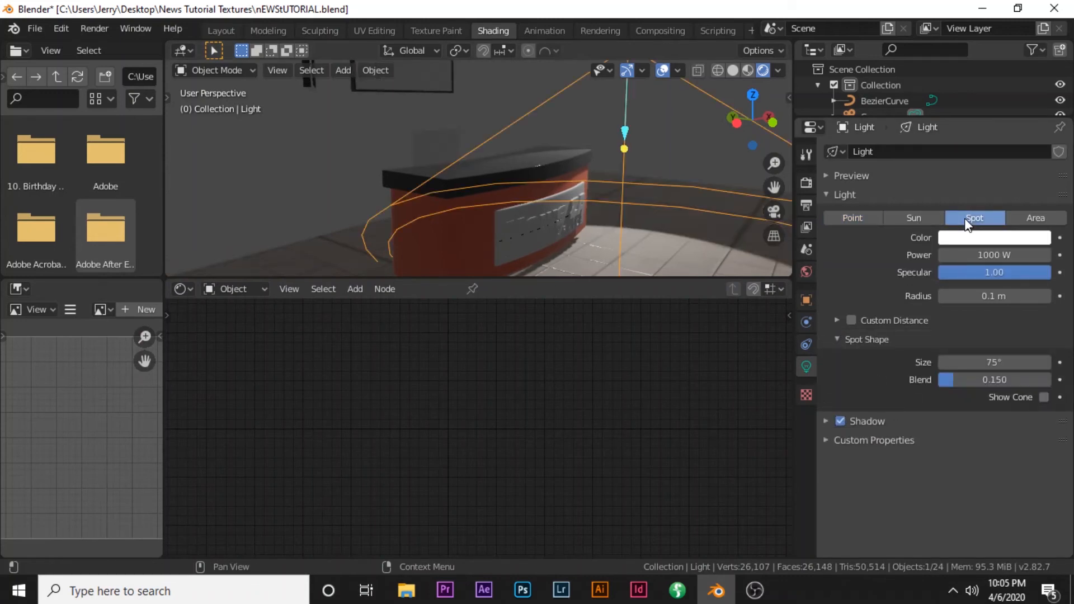
click(1026, 217)
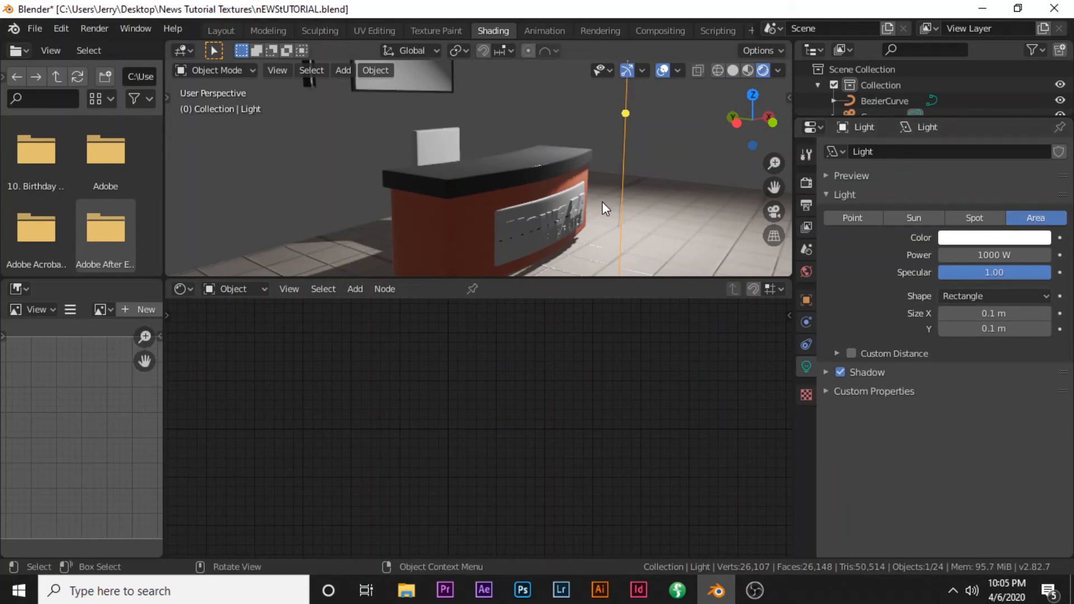
Move the area light along the global Y axis, away from the desk until it is above the camera
scroll(602, 204, down, 3)
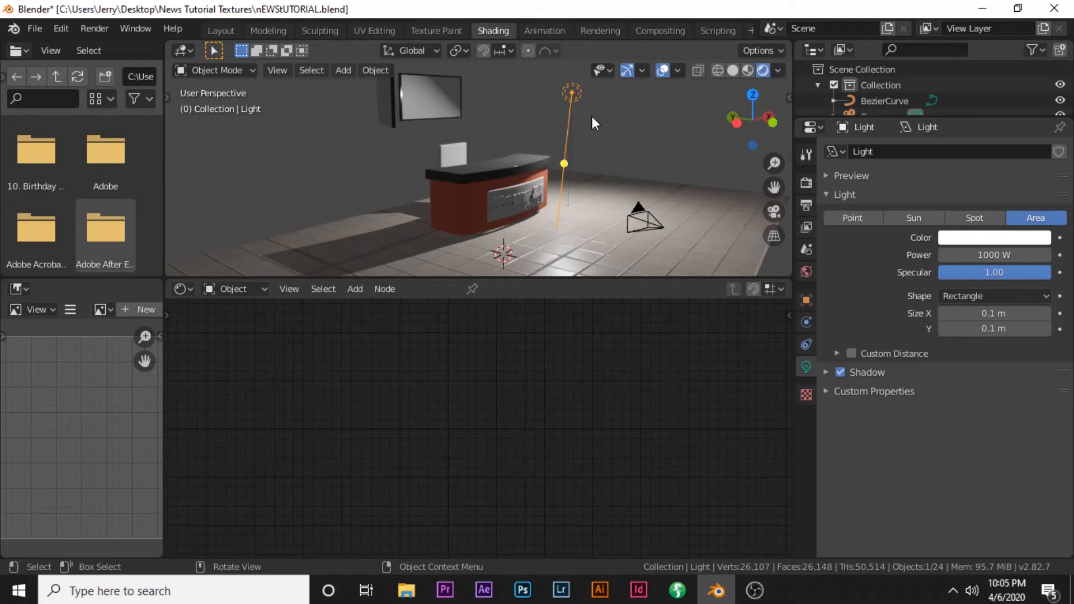
key(g)
key(y)
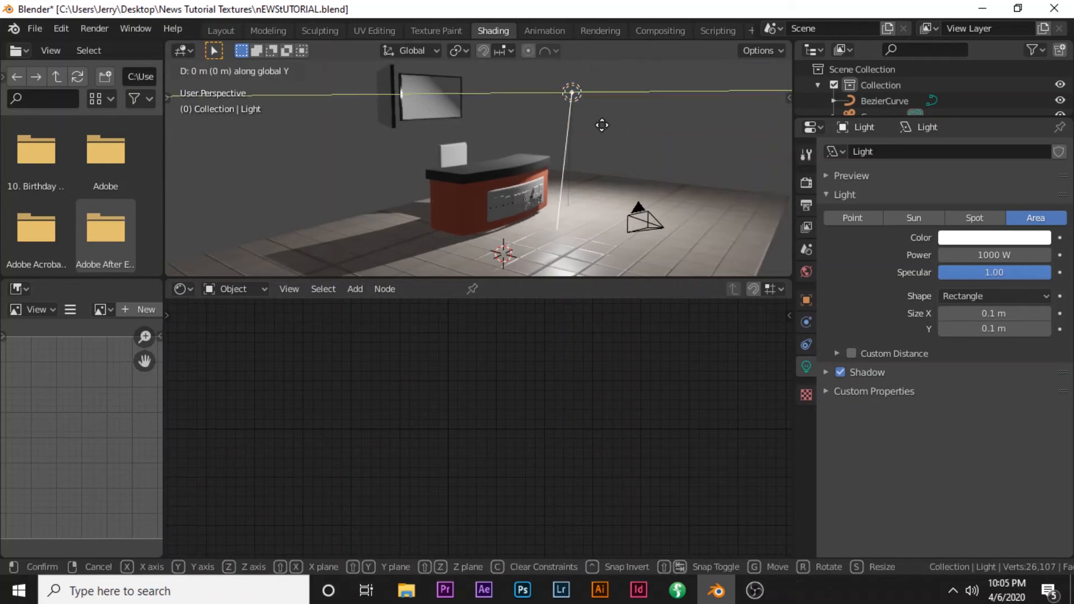
click(648, 142)
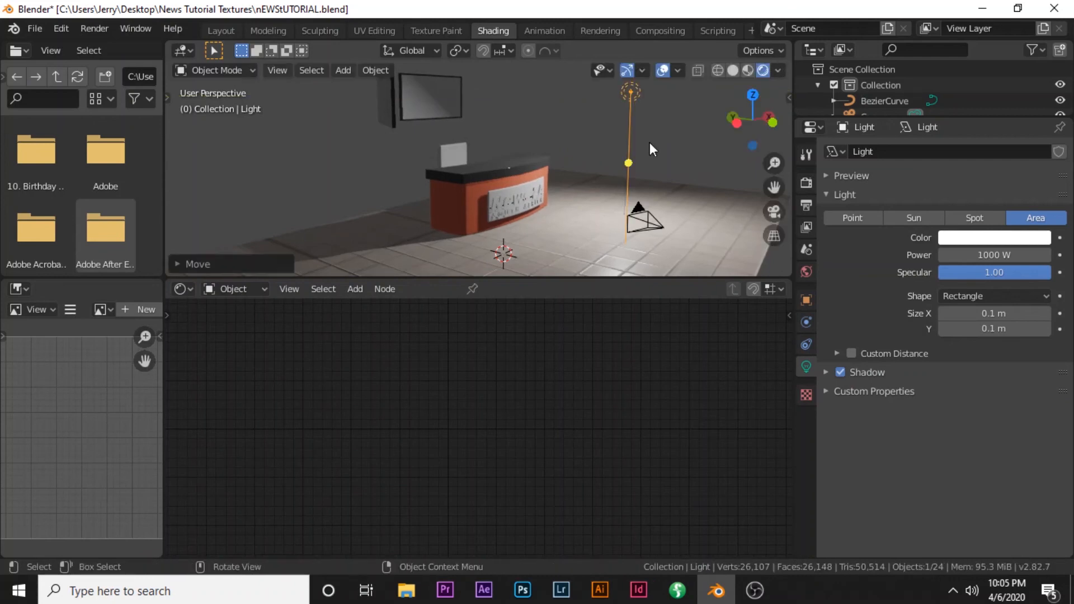
Rotate the area light so that it points from above the camera toward the desk, and check the desk's lighting
key(r)
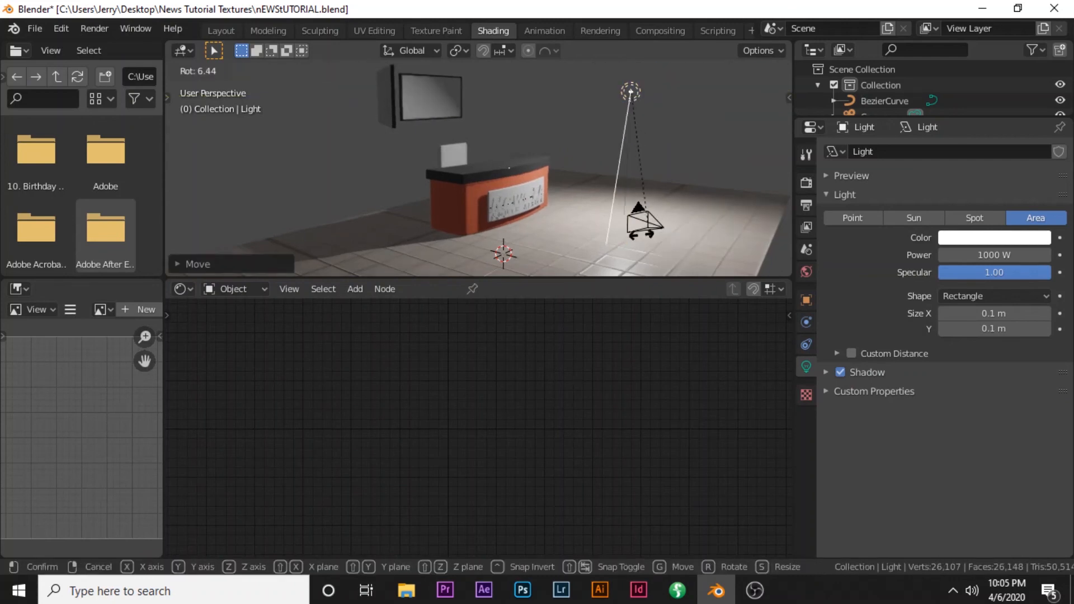
click(623, 202)
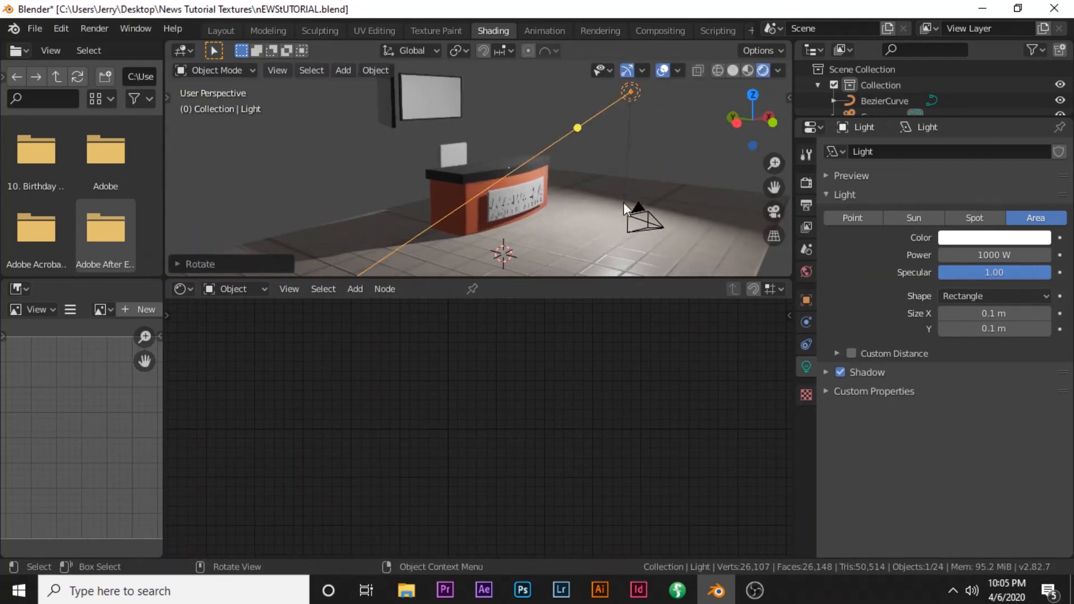
scroll(646, 164, up, 10)
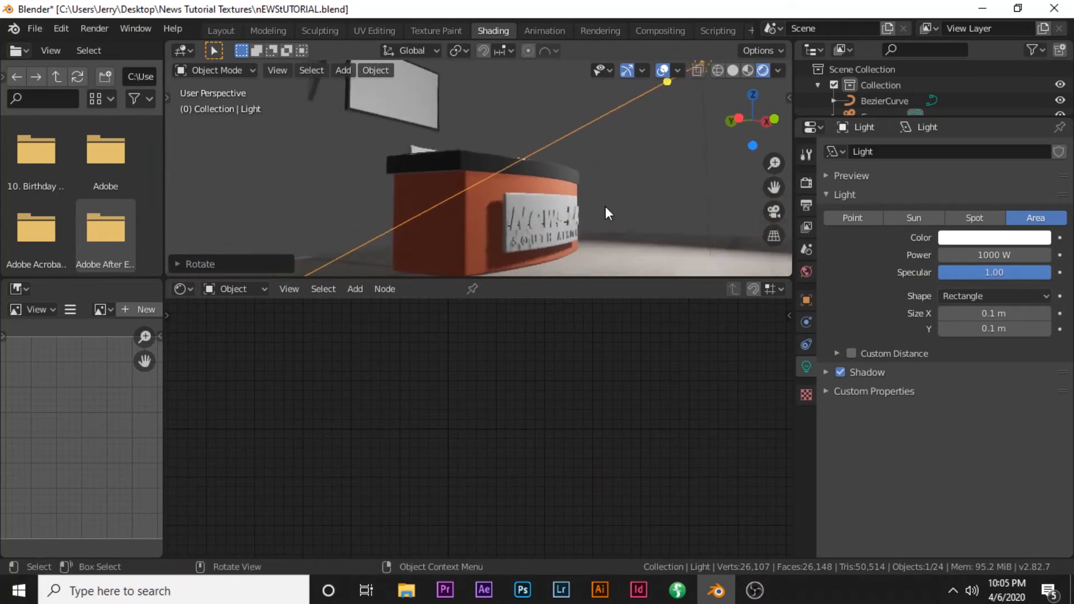
middle_drag(608, 213, 635, 214)
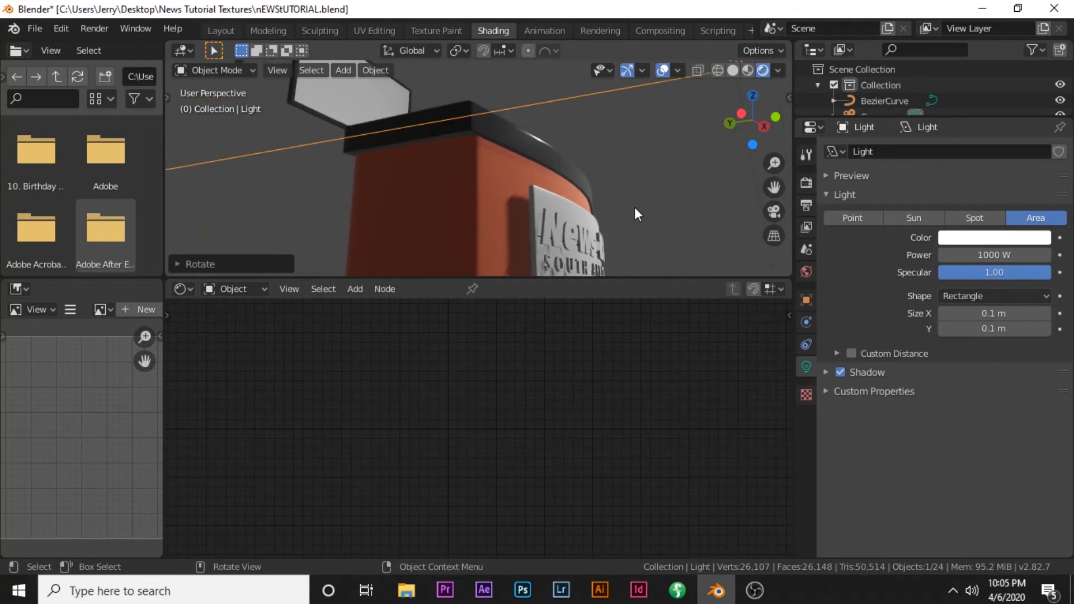
Select the Desk panel on the desk front, add a material slot with a new material and name it Panel Blue
scroll(634, 207, down, 1)
scroll(633, 207, up, 1)
middle_drag(630, 209, 597, 227)
click(597, 225)
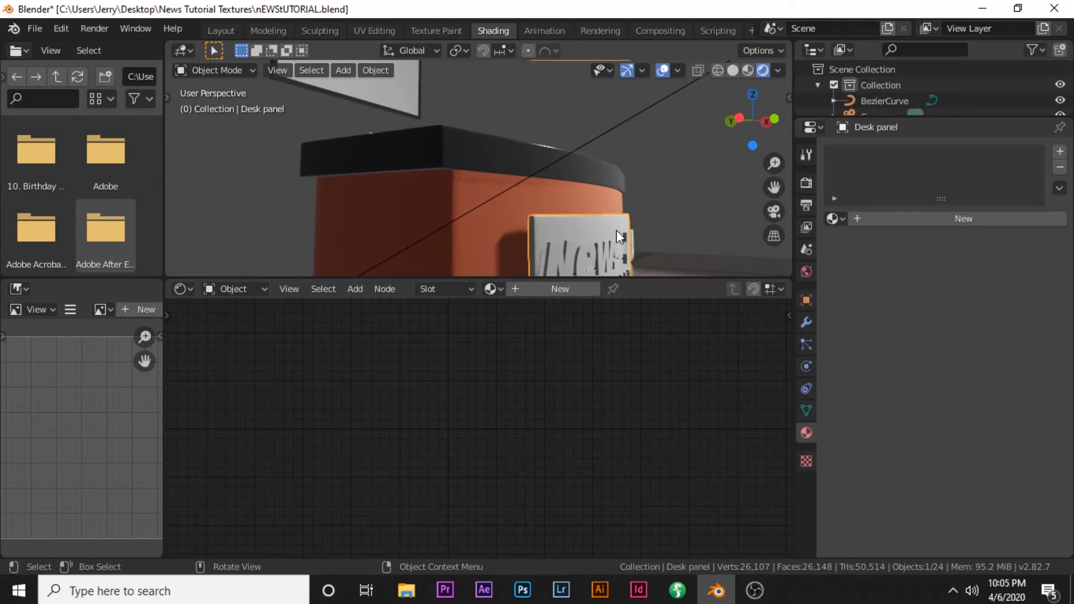
click(1060, 152)
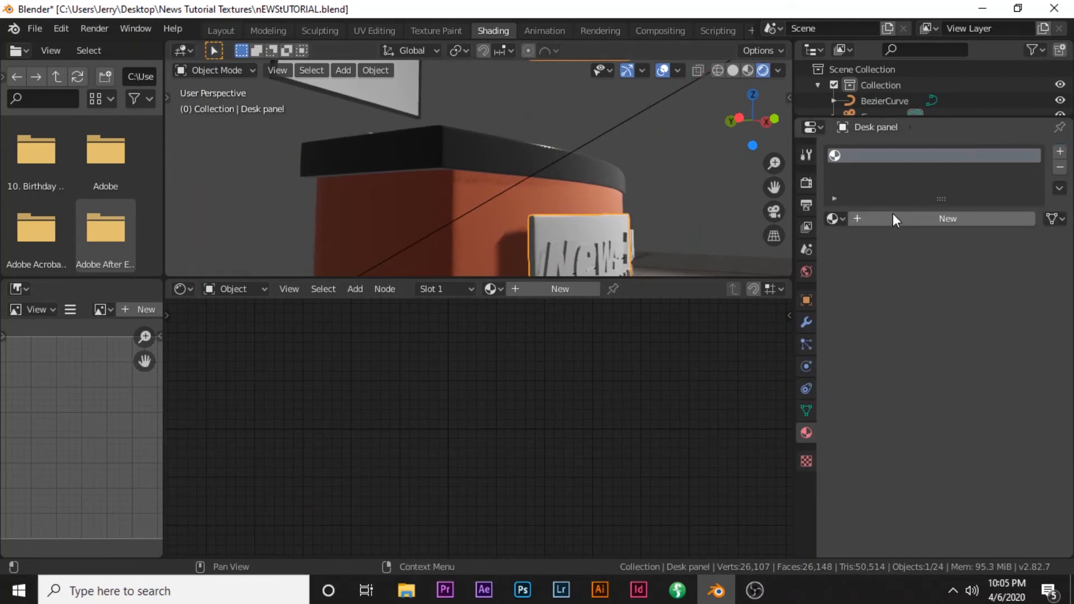
click(897, 218)
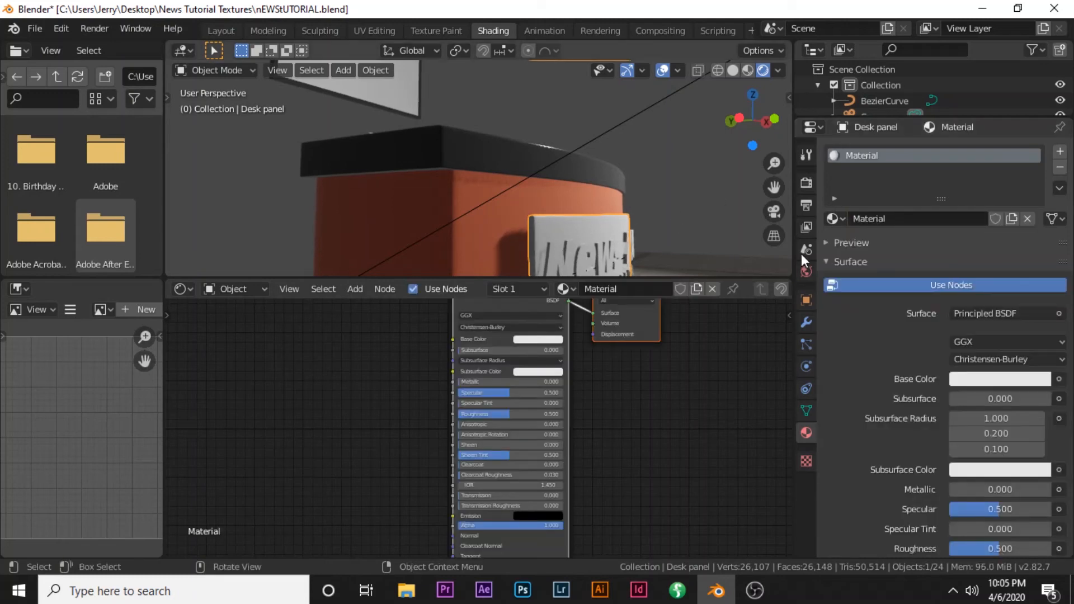
click(896, 220)
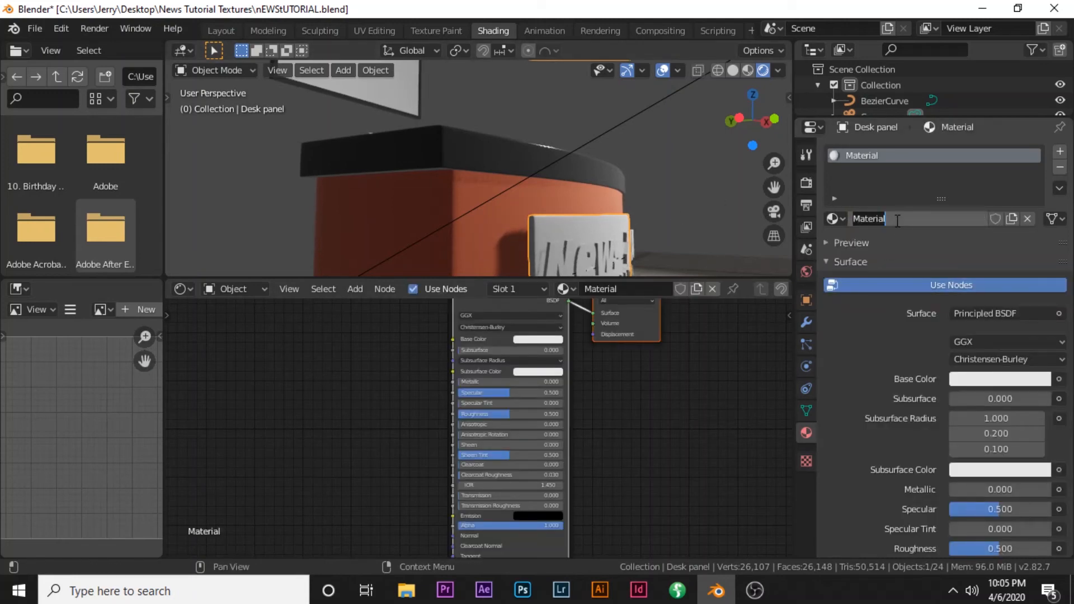
text(Panes)
key(BackSpace)
text(l Bl)
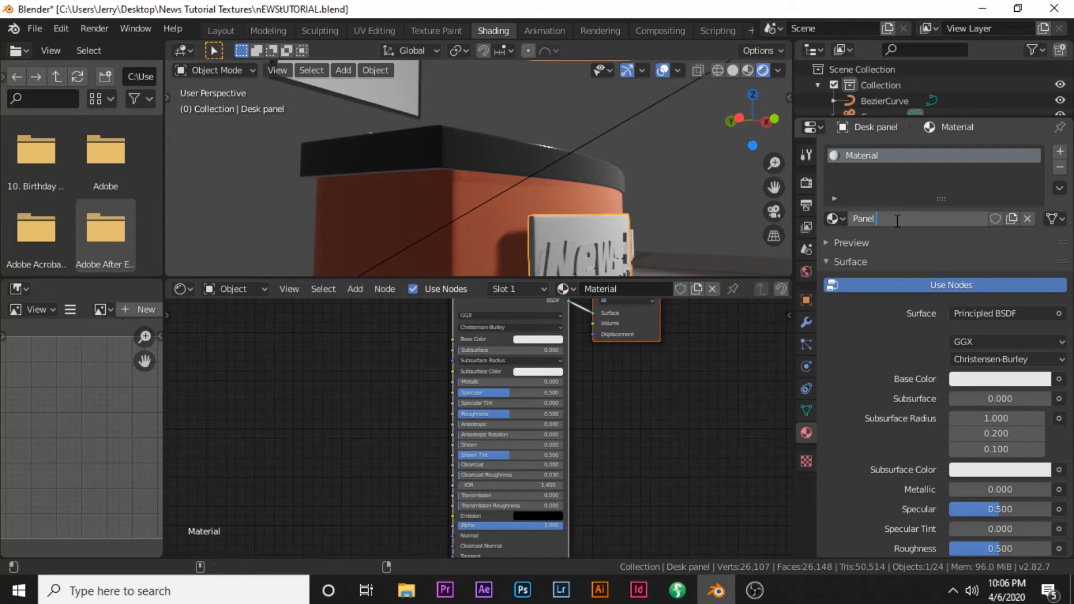
text(ue)
key(Return)
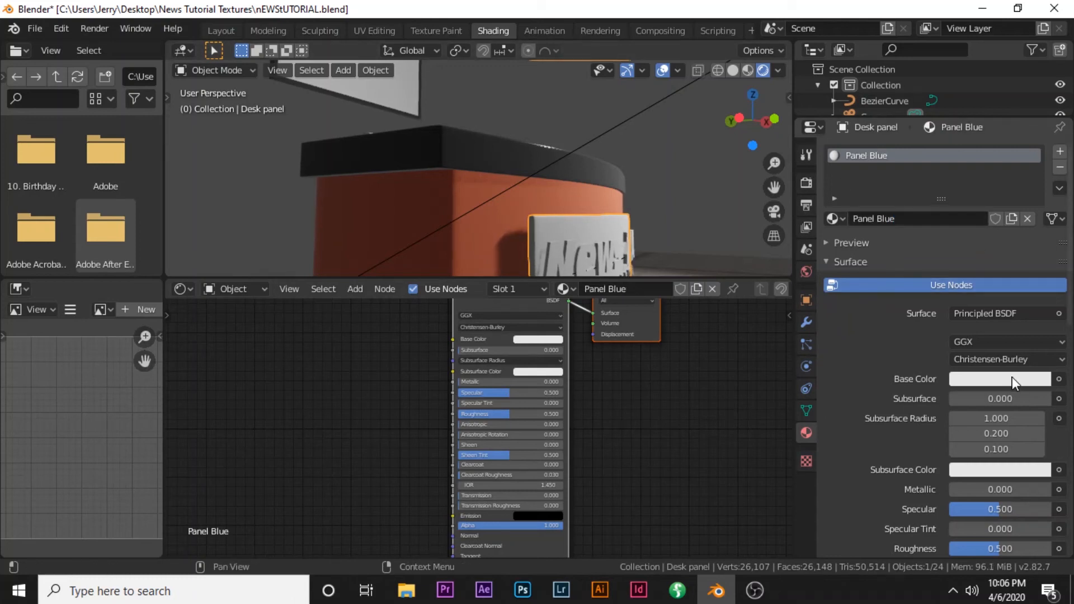
Set the Panel Blue material's Base Color to light blue and its Roughness to about 0.650
click(968, 380)
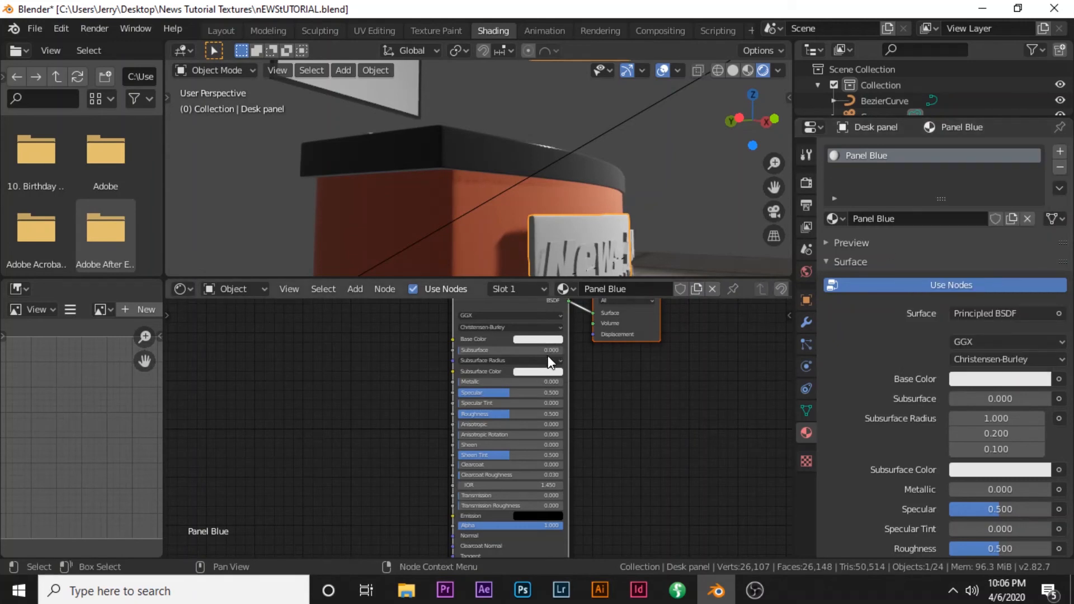
click(542, 340)
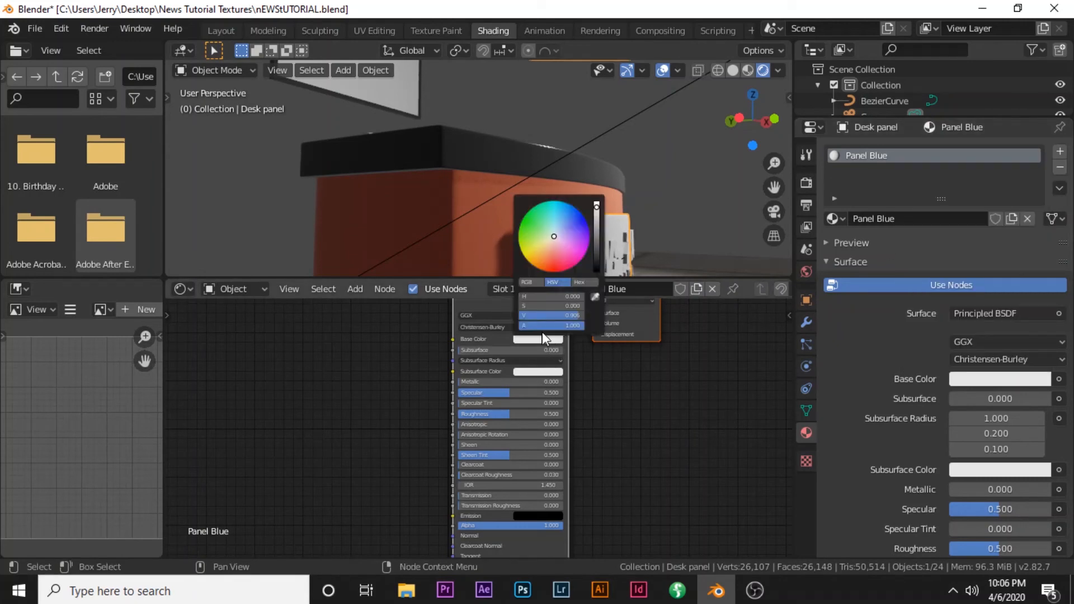
drag(555, 236, 559, 218)
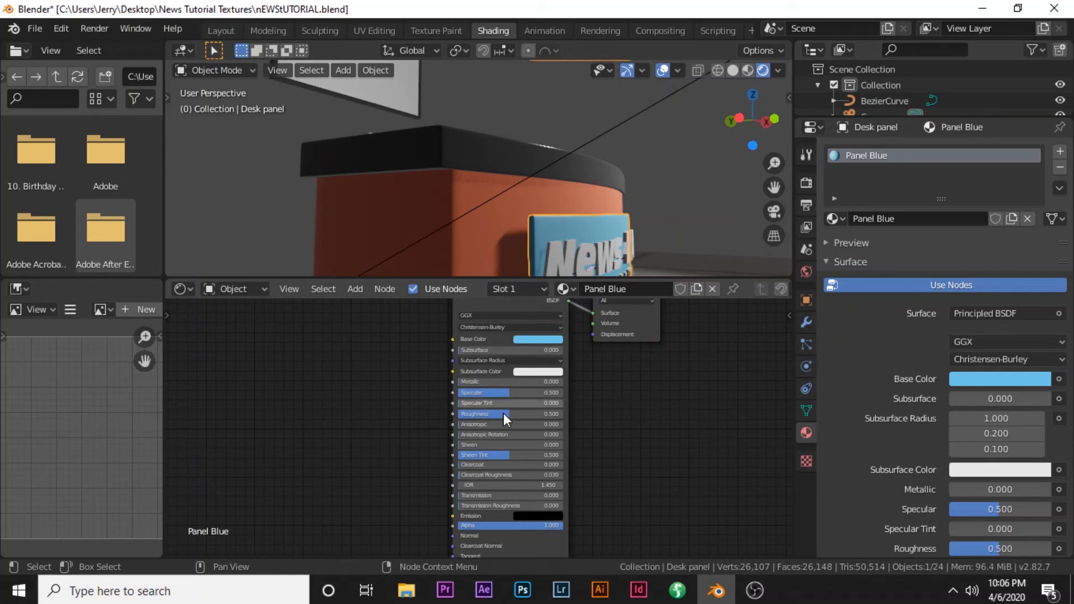
mouse_move(503, 414)
mouse_down()
mouse_move(460, 414)
mouse_move(525, 415)
mouse_up()
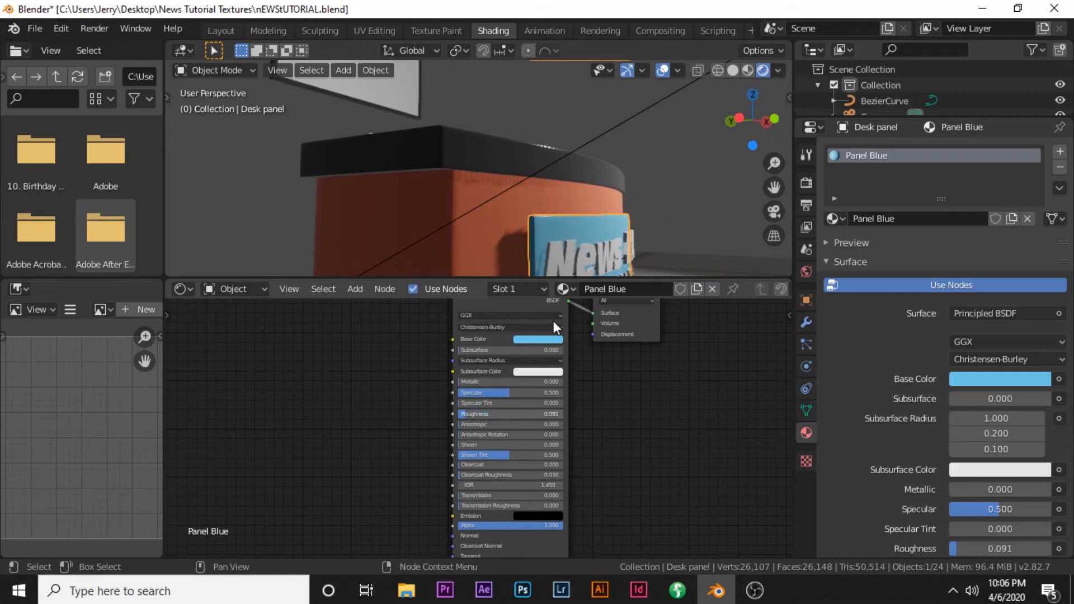
Enlarge the 3D viewport area and frame the News lettering on the desk panel up close
scroll(605, 207, up, 2)
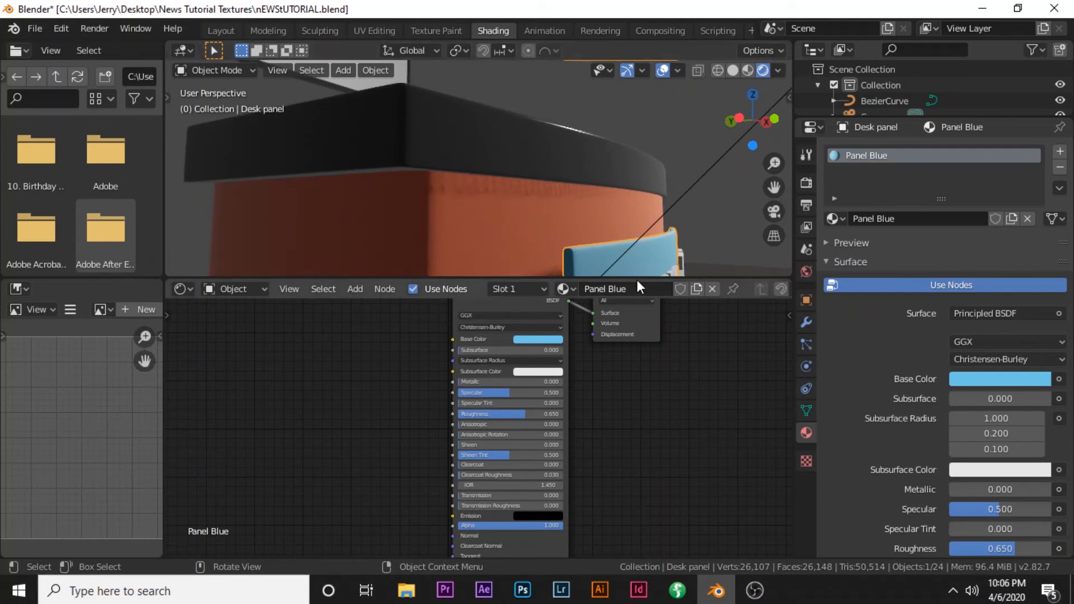
drag(618, 278, 606, 422)
scroll(624, 374, down, 2)
scroll(637, 342, up, 4)
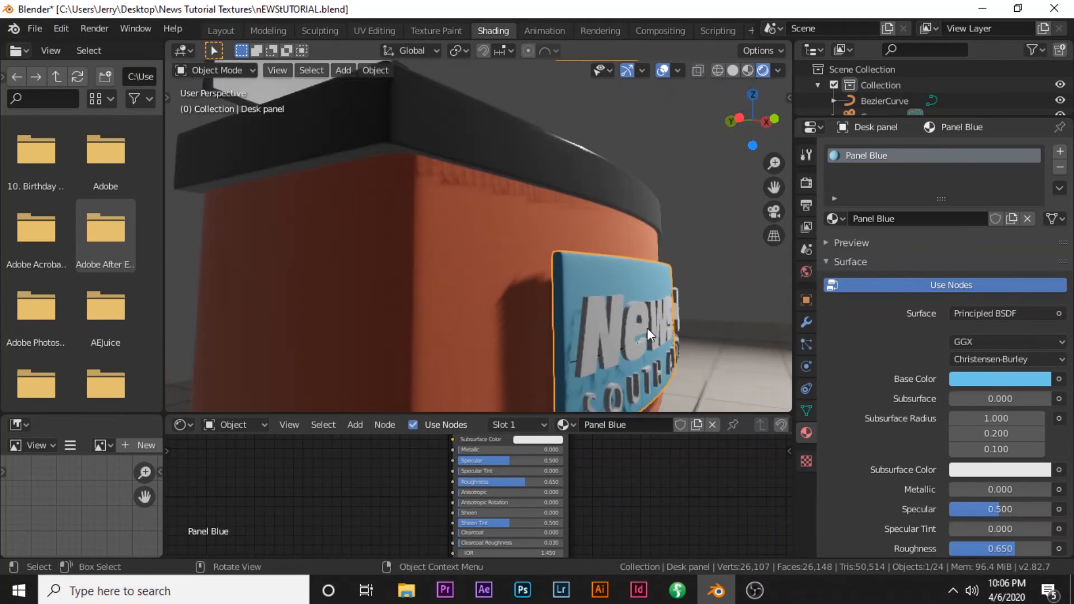
middle_drag(693, 326, 646, 264)
scroll(646, 264, up, 3)
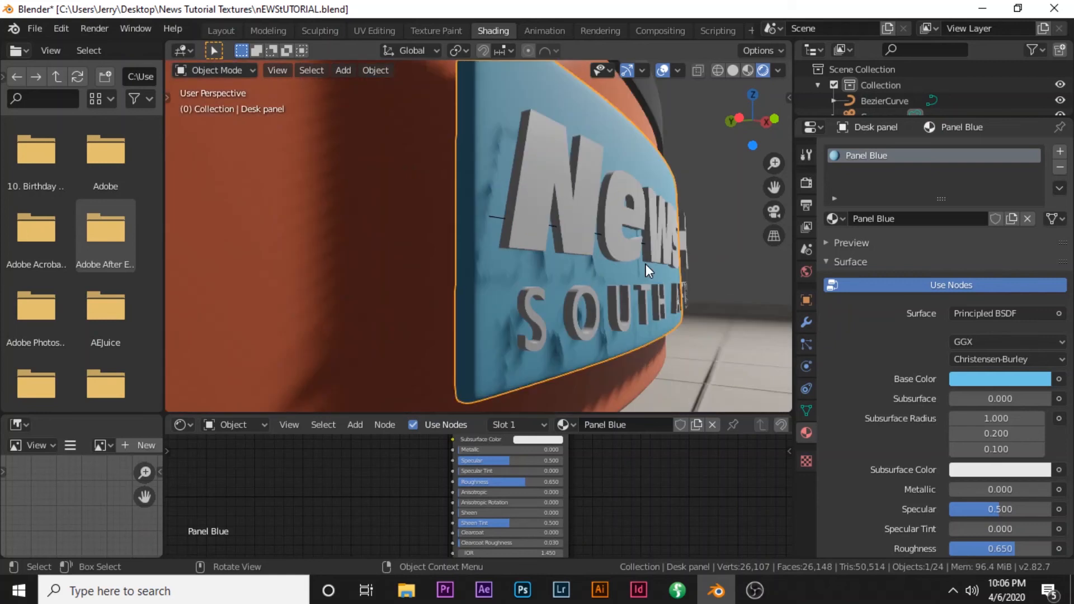
Give the letter N of the News lettering a new material named White glossy with Roughness set to about 0.655
click(539, 204)
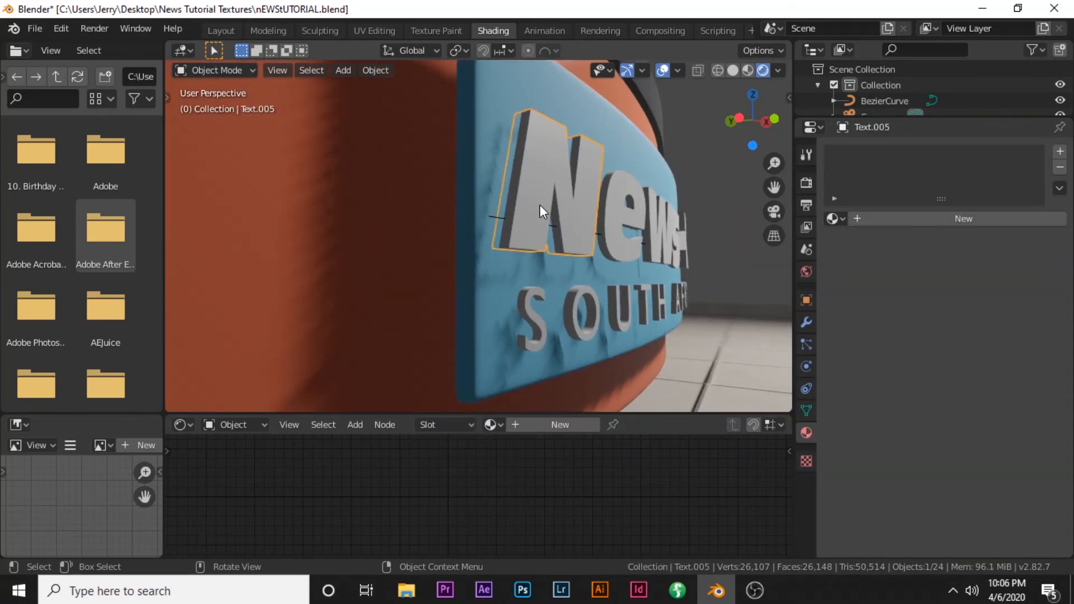
middle_drag(540, 205, 548, 211)
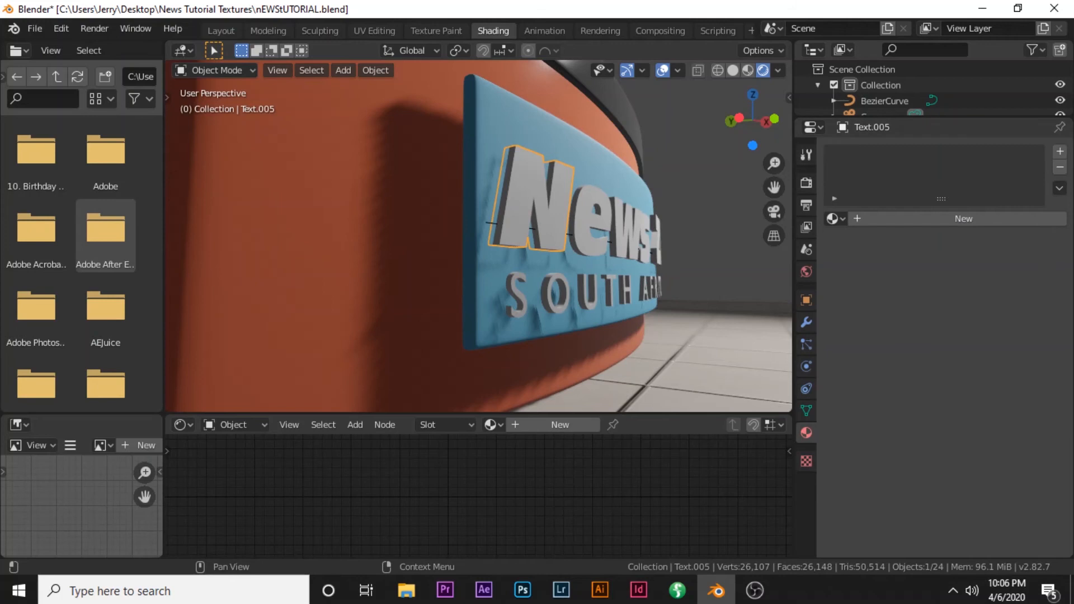
click(842, 219)
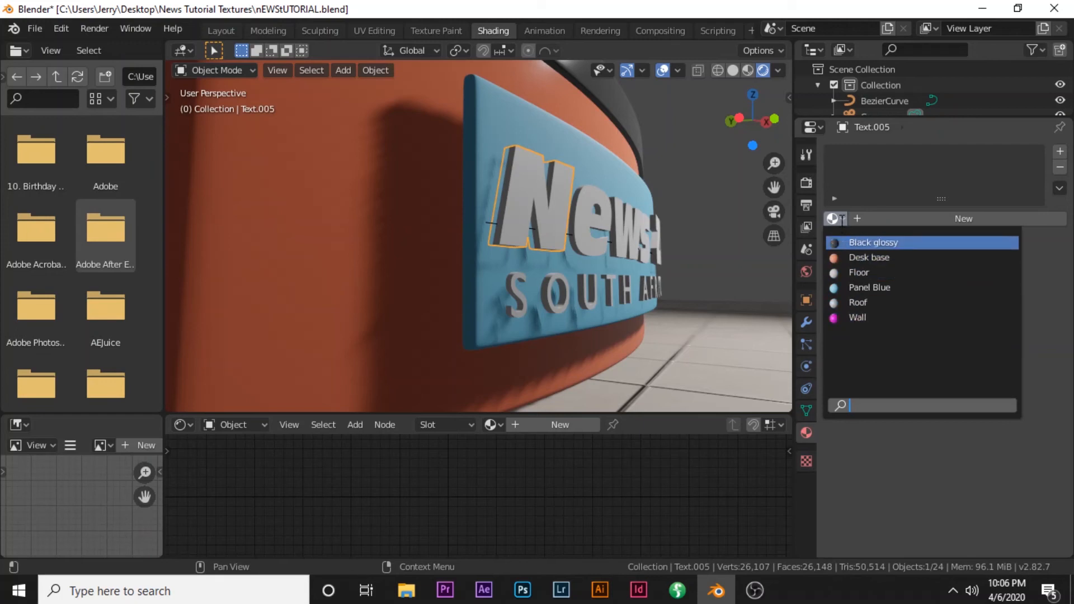
click(1061, 151)
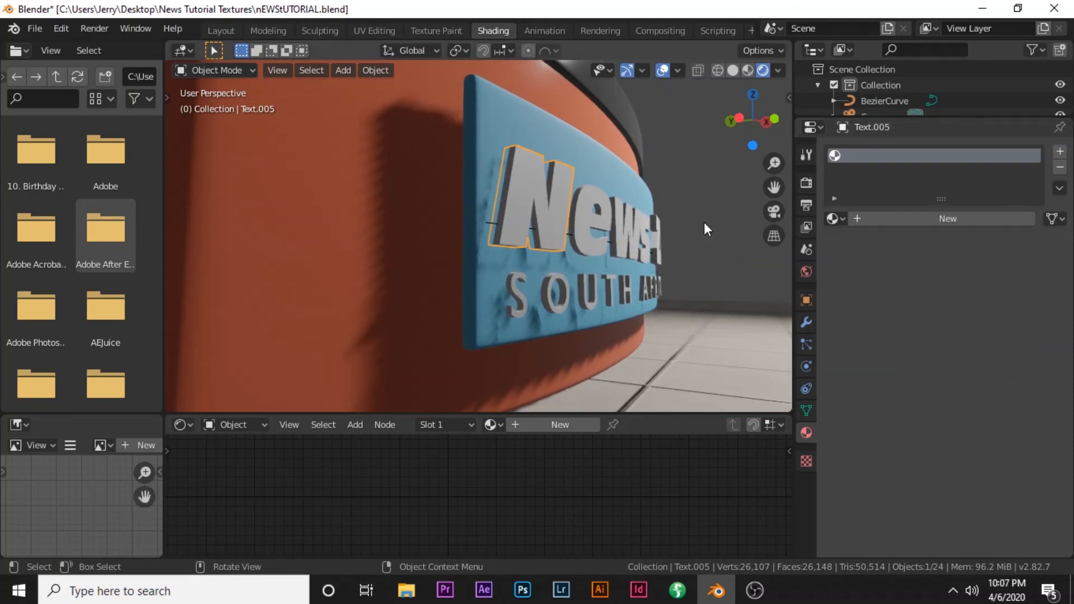
click(899, 222)
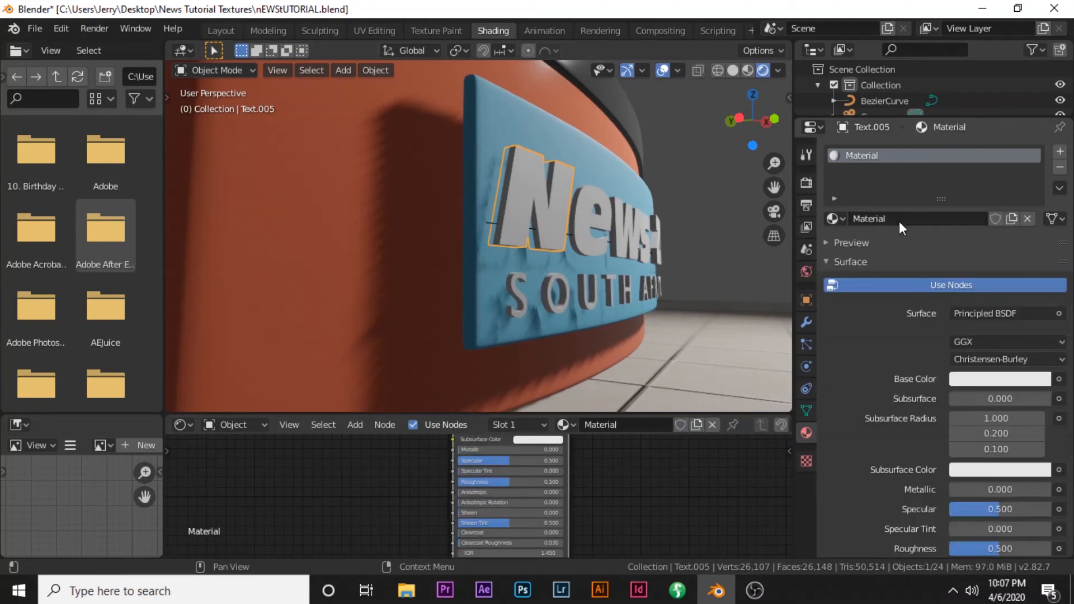
click(899, 218)
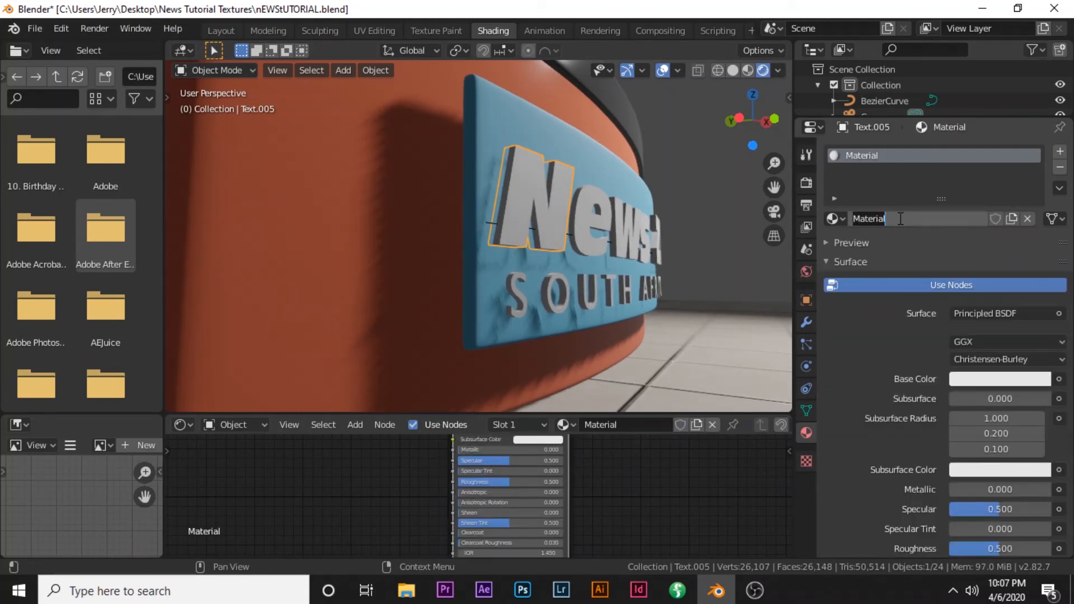
text(White glossy)
key(Return)
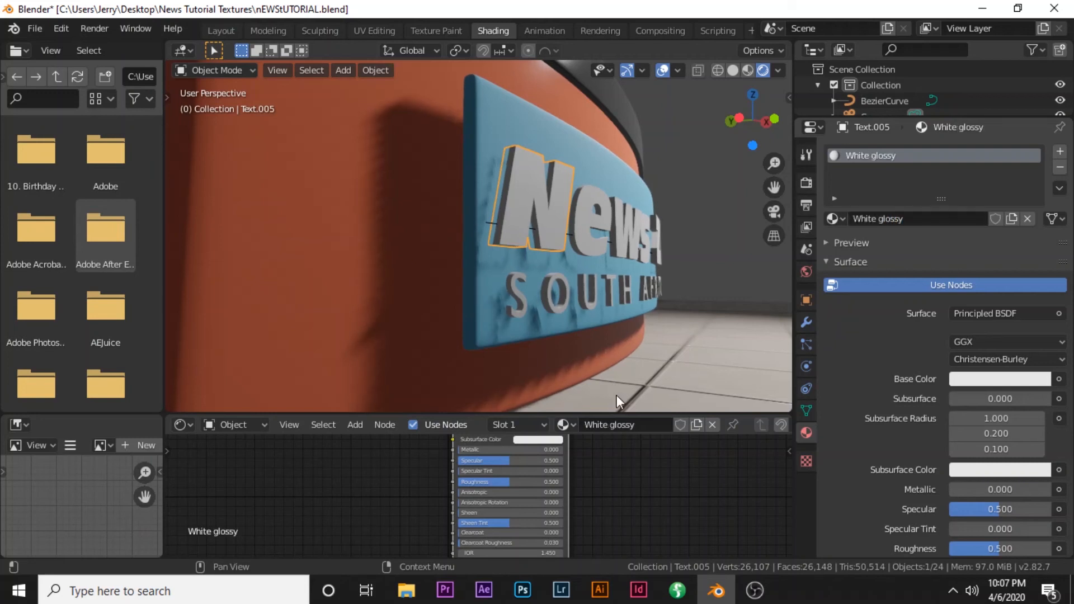
click(525, 437)
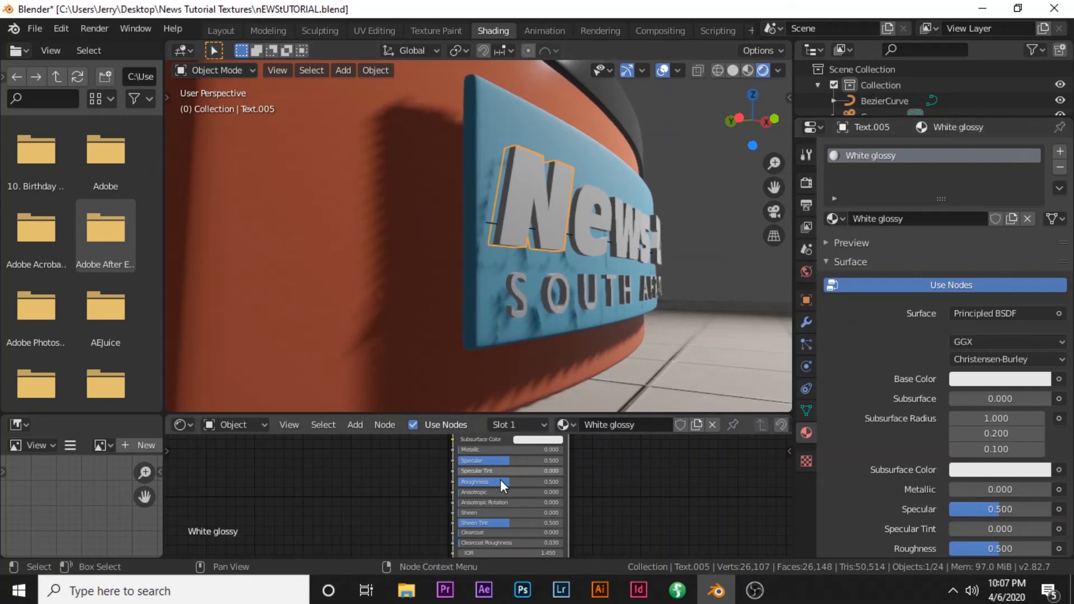
drag(506, 482, 466, 482)
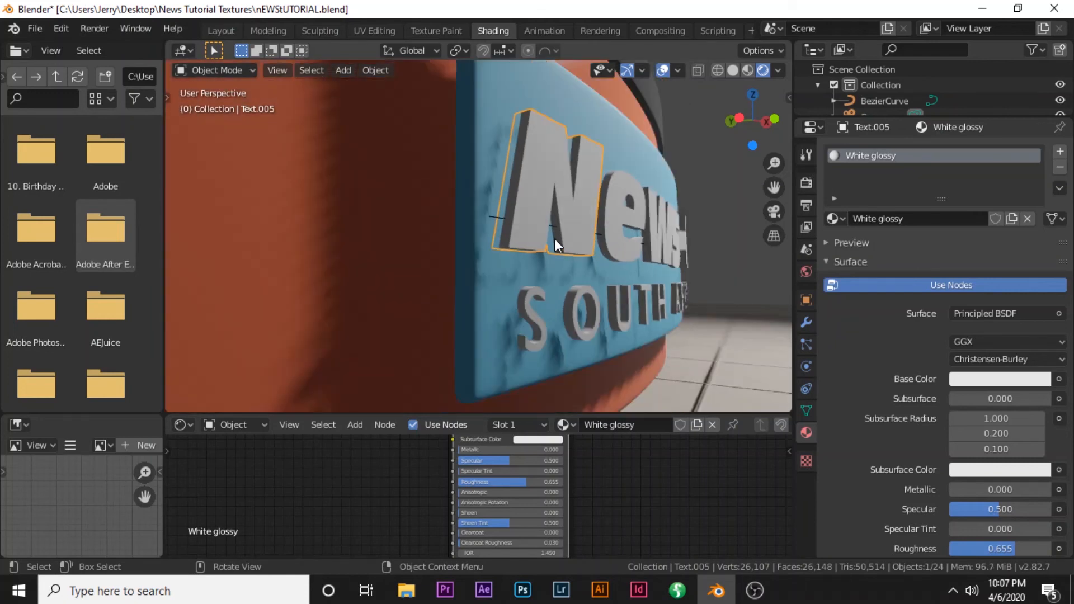
Assign the existing White glossy material to the letter e of News and to the small piece in its upper opening
click(612, 223)
click(840, 219)
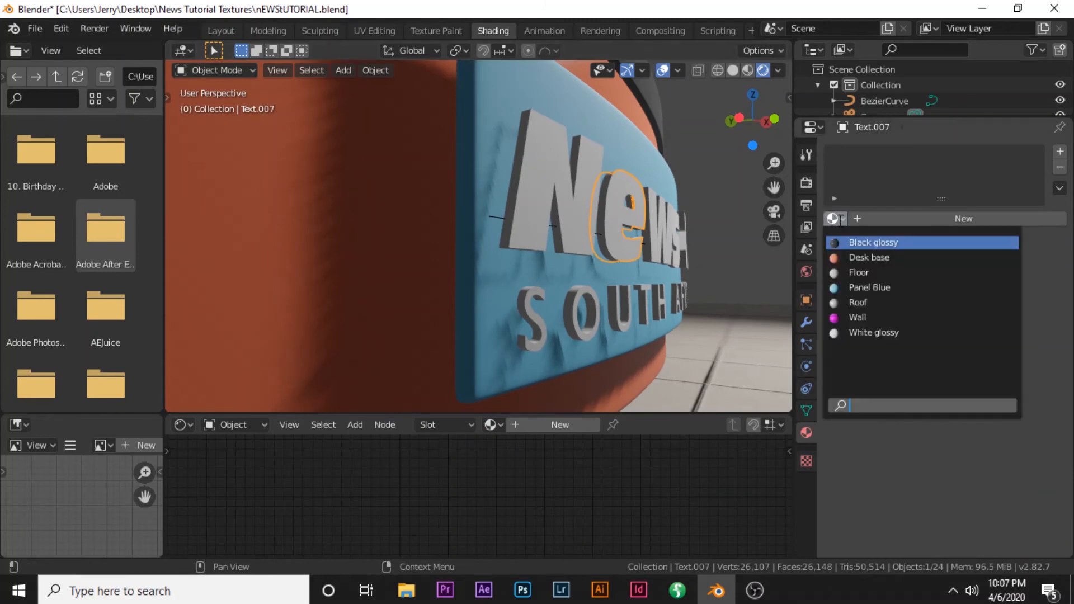
click(854, 333)
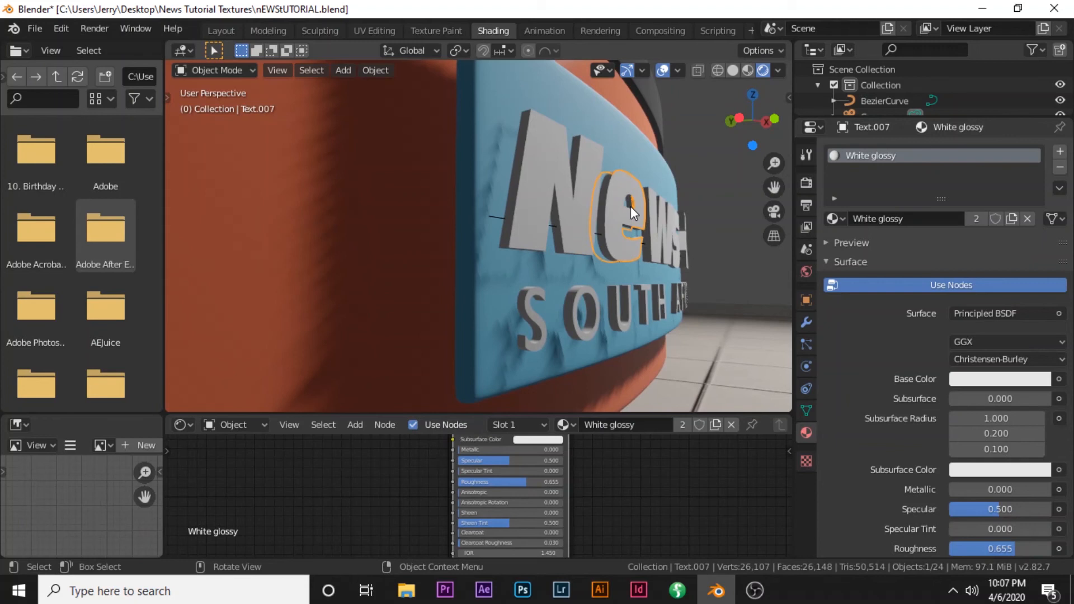
click(631, 206)
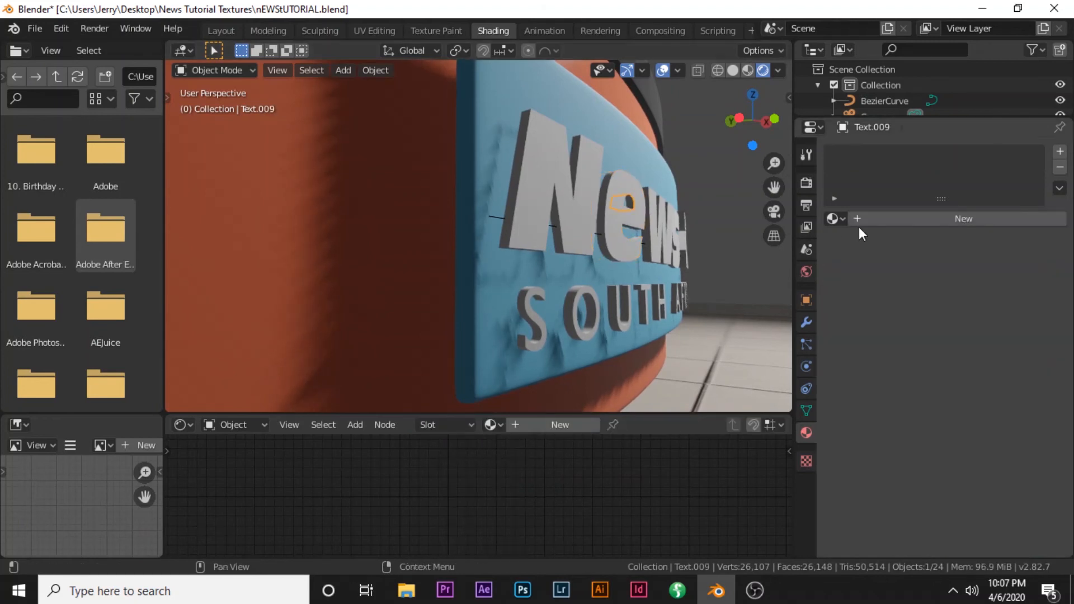
click(839, 219)
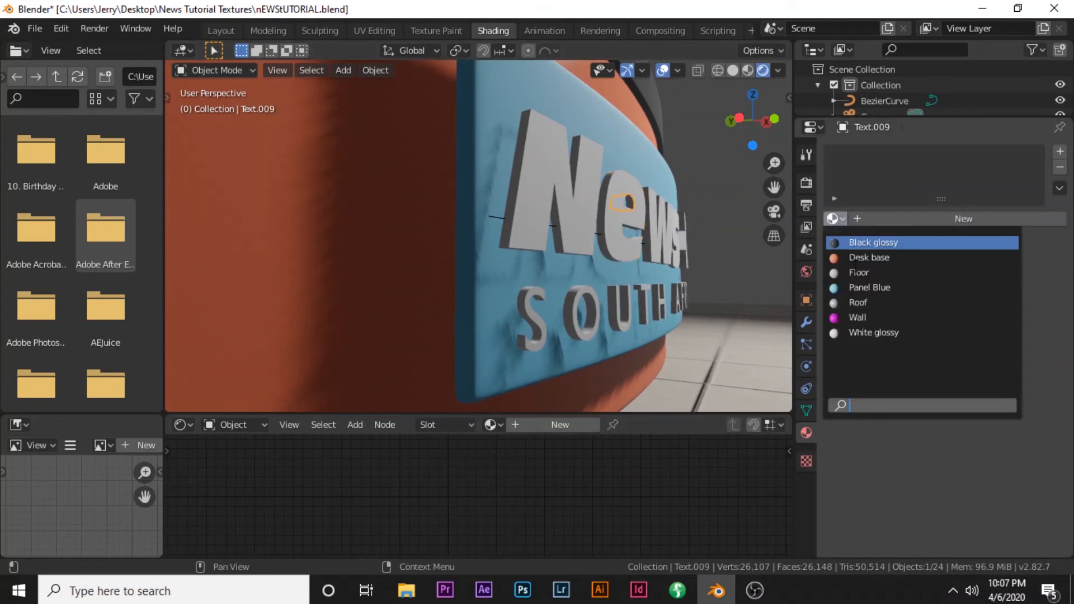
click(861, 334)
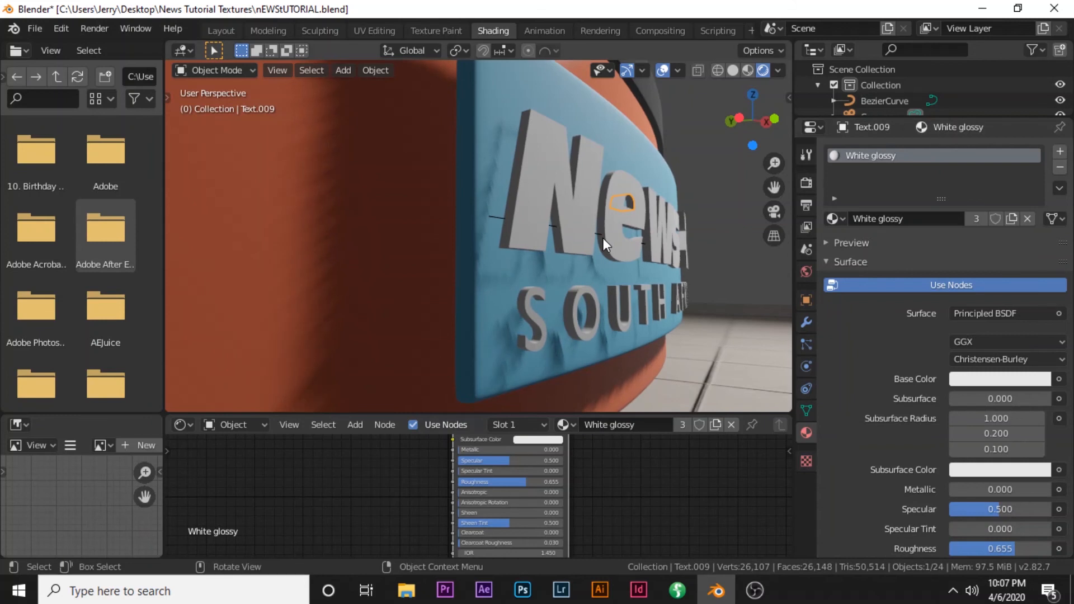
Assign the White glossy material to the remaining piece of the letter e, Text.008
click(613, 223)
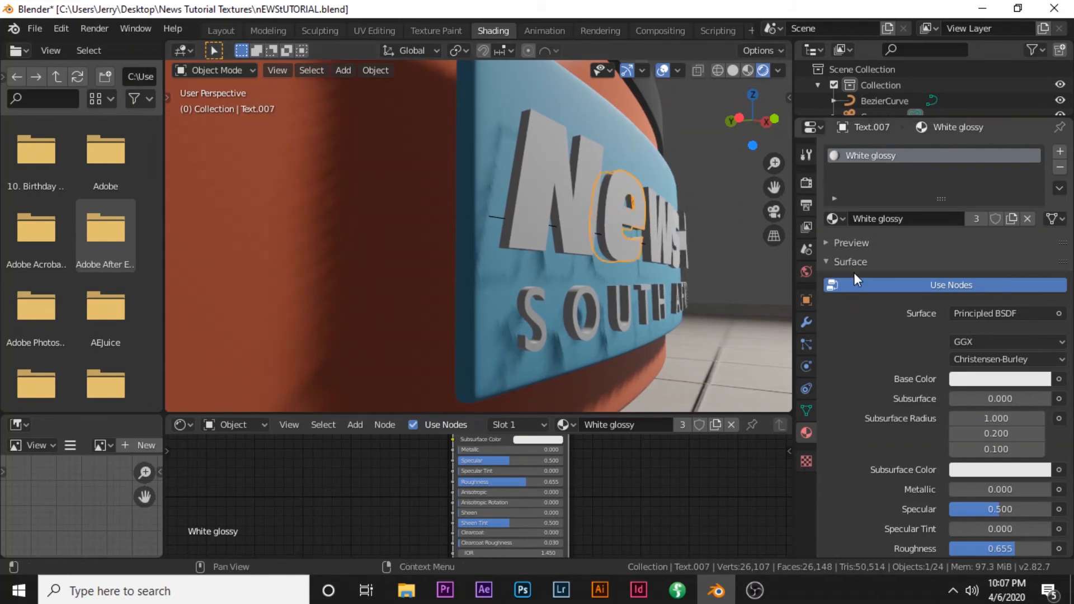
click(603, 244)
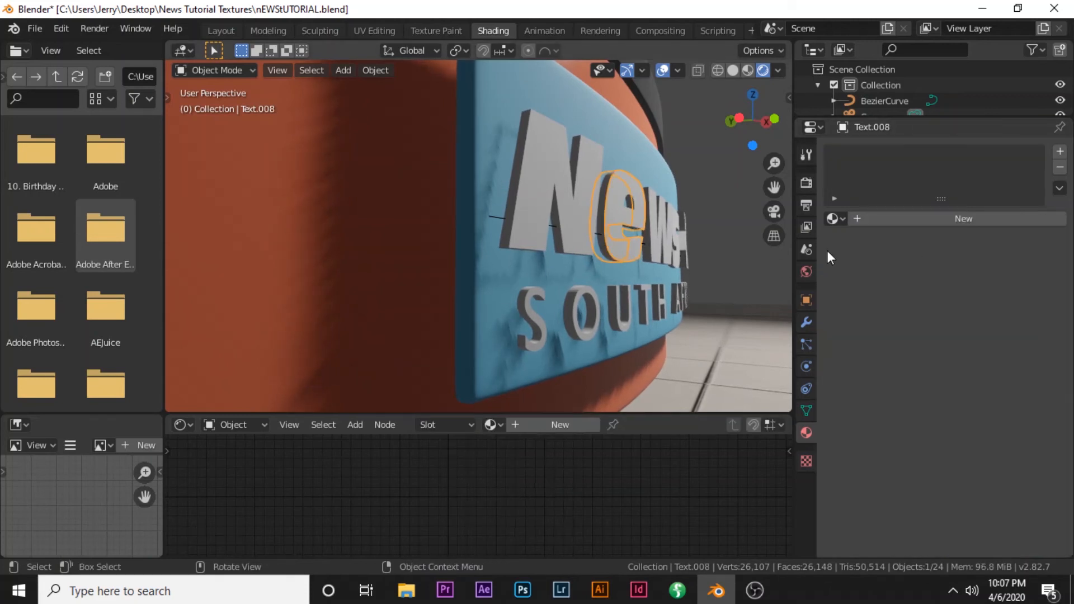
click(837, 219)
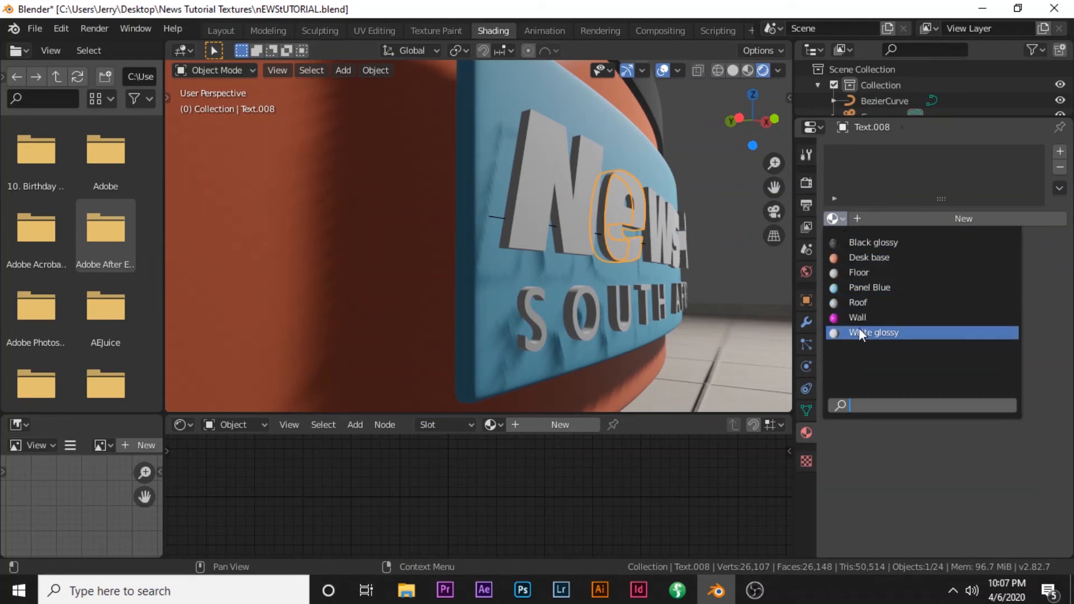
key(Return)
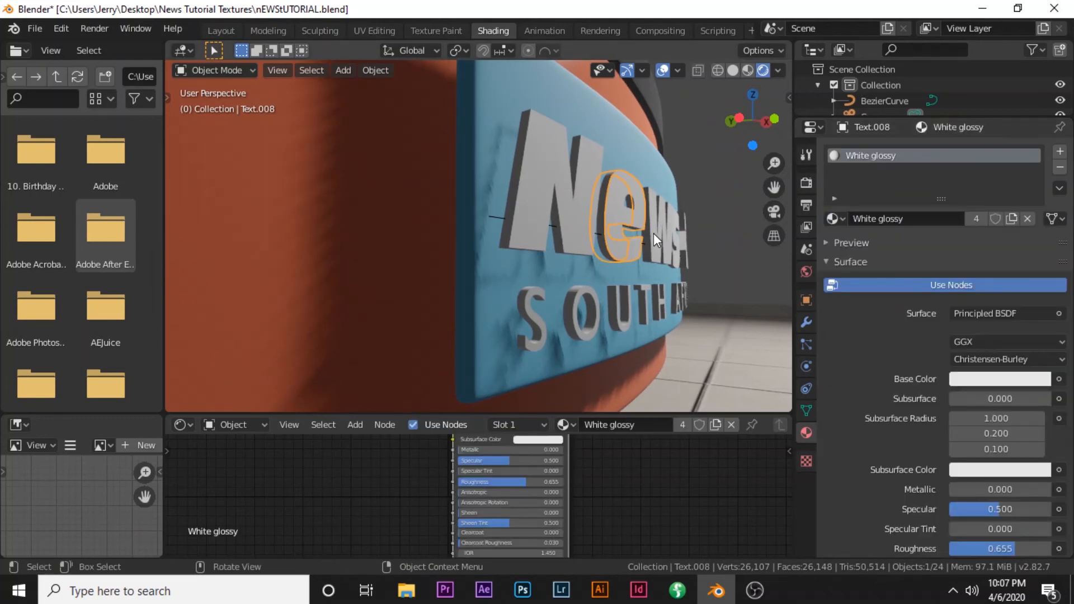
Assign the existing White glossy material to the letters w and s of the News lettering
click(654, 233)
click(848, 220)
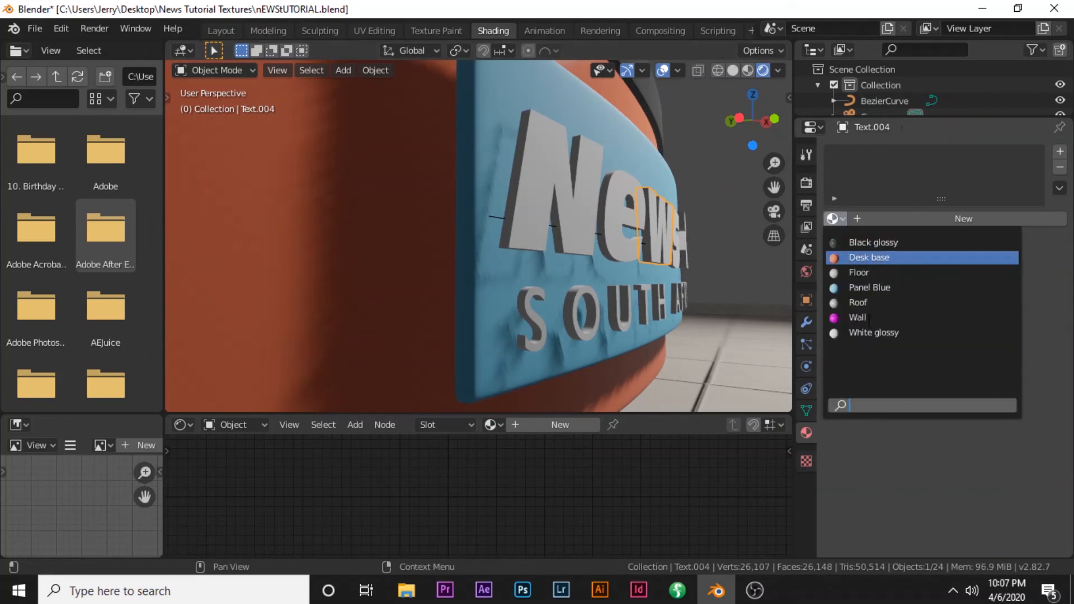
key(Return)
middle_drag(745, 263, 719, 237)
click(720, 237)
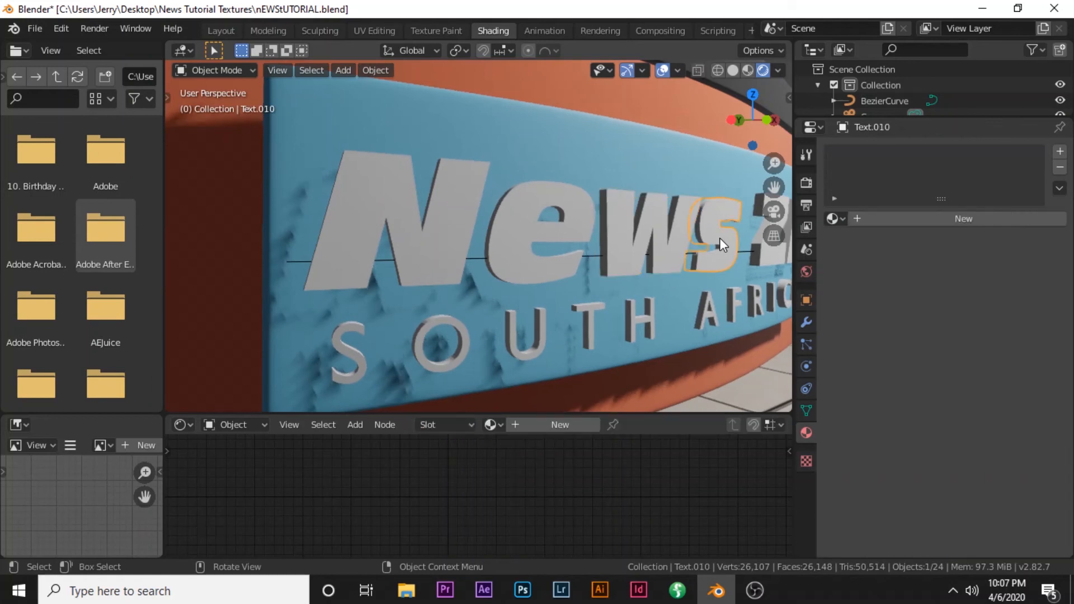
click(840, 219)
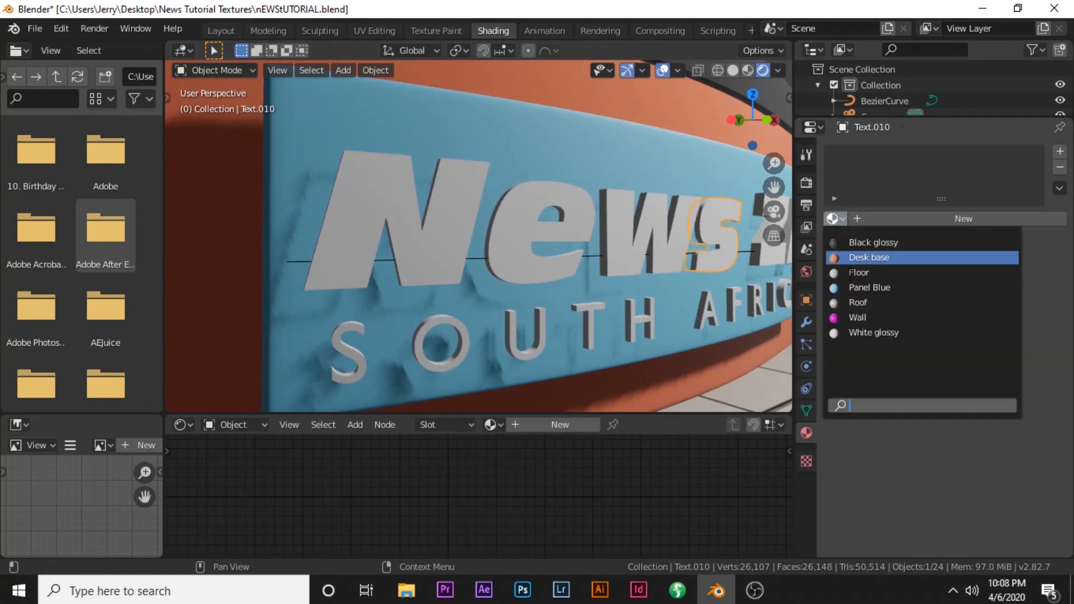
click(858, 332)
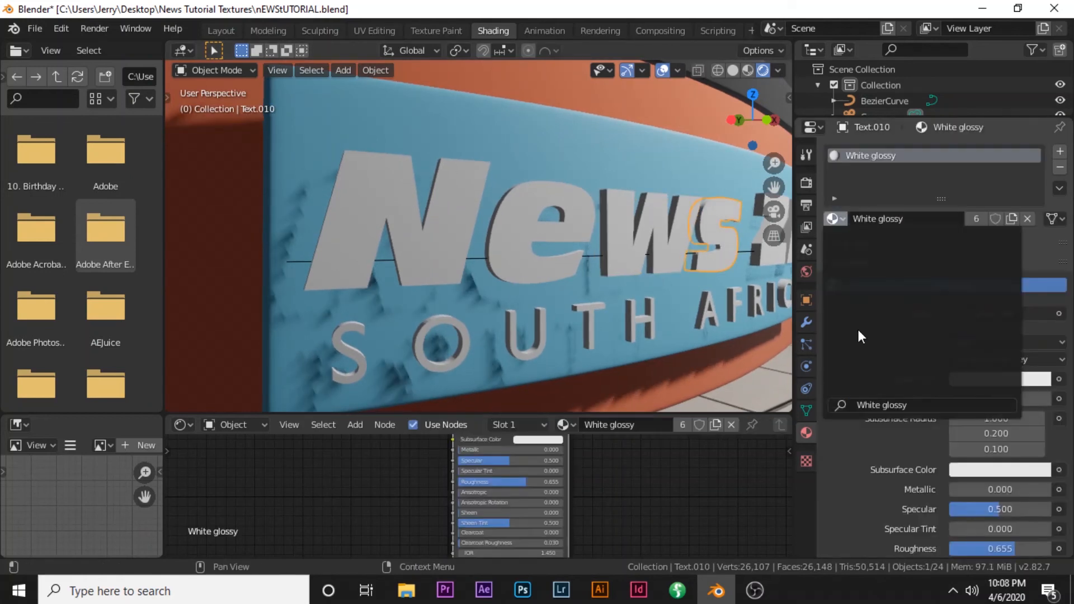
Save the current Blender file
scroll(308, 305, down, 5)
key(ctrl)
key(ctrl+s)
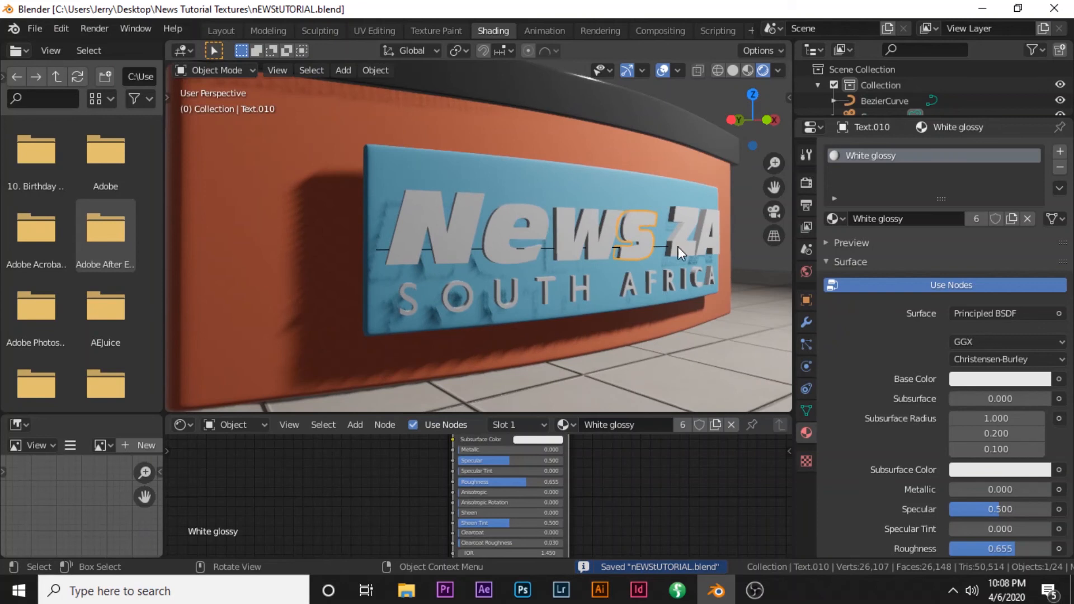
Assign the existing Black glossy material to the letters Z and A on the desk panel
click(680, 246)
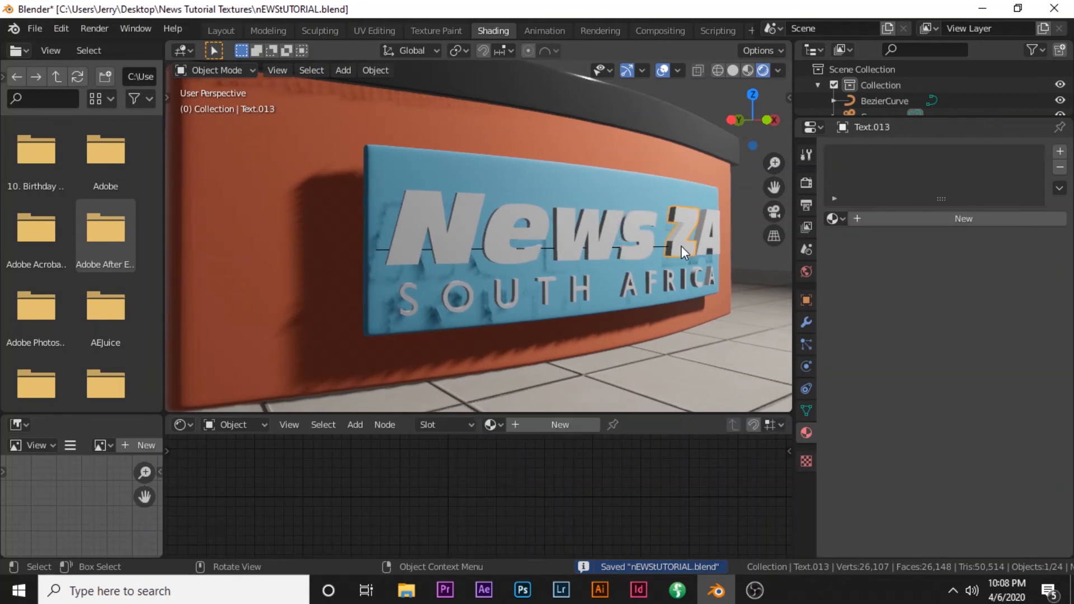
click(1061, 151)
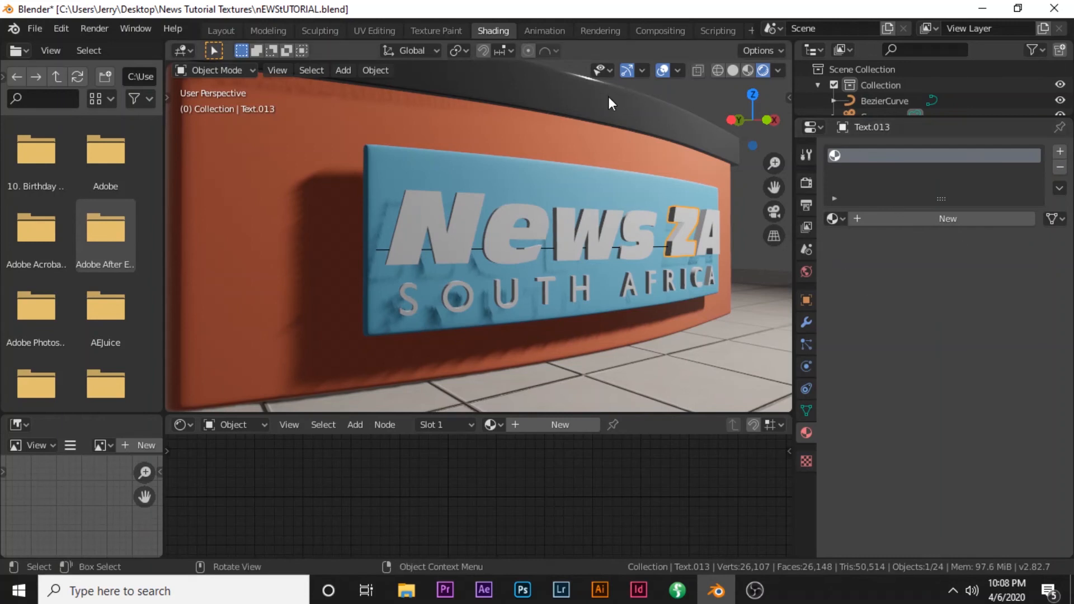
click(841, 218)
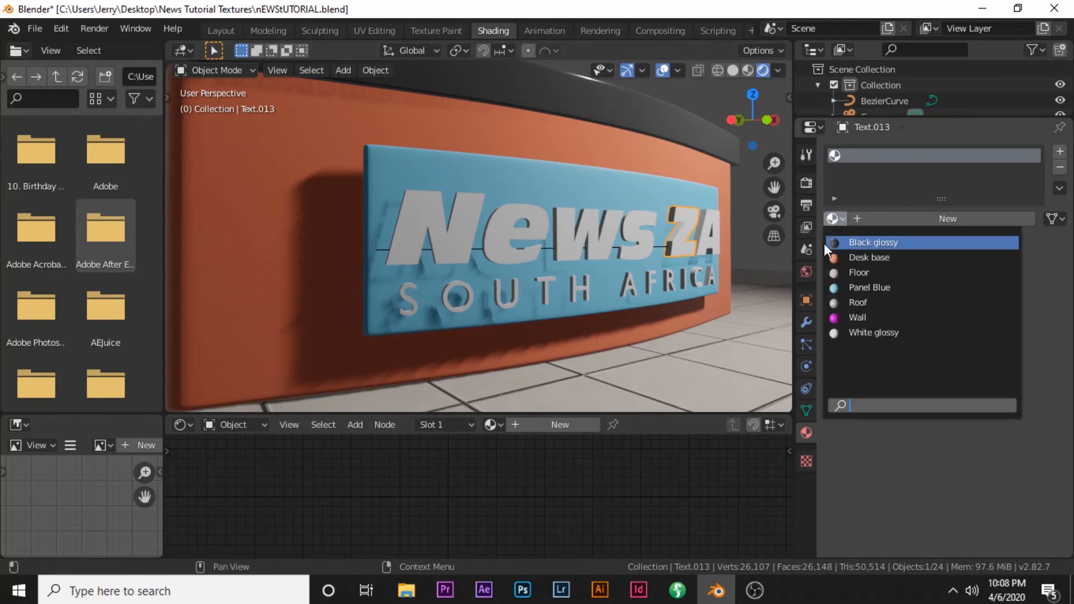
click(827, 243)
click(710, 225)
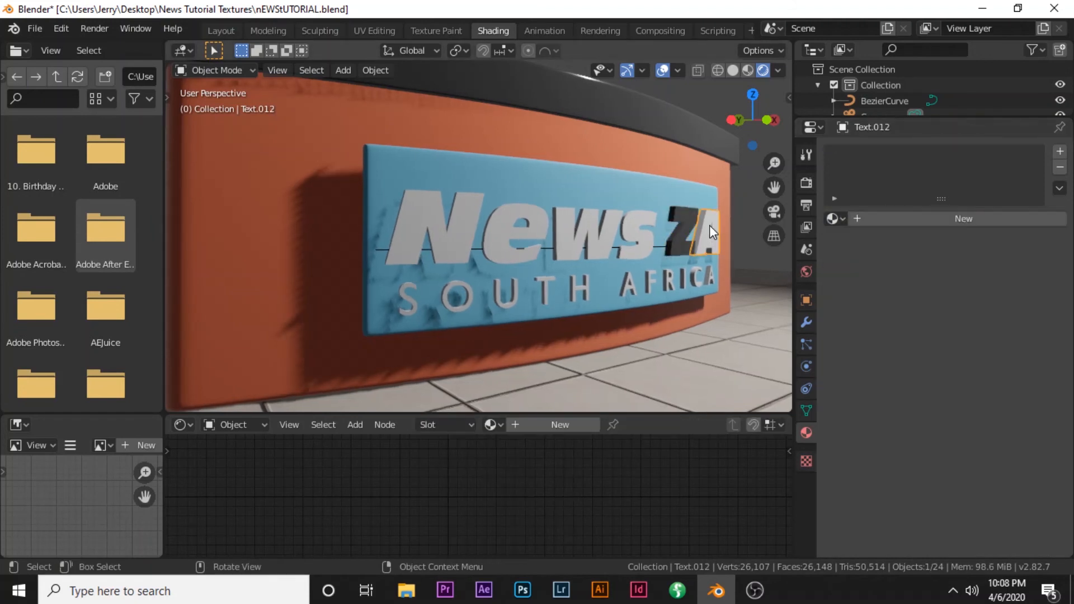
click(844, 219)
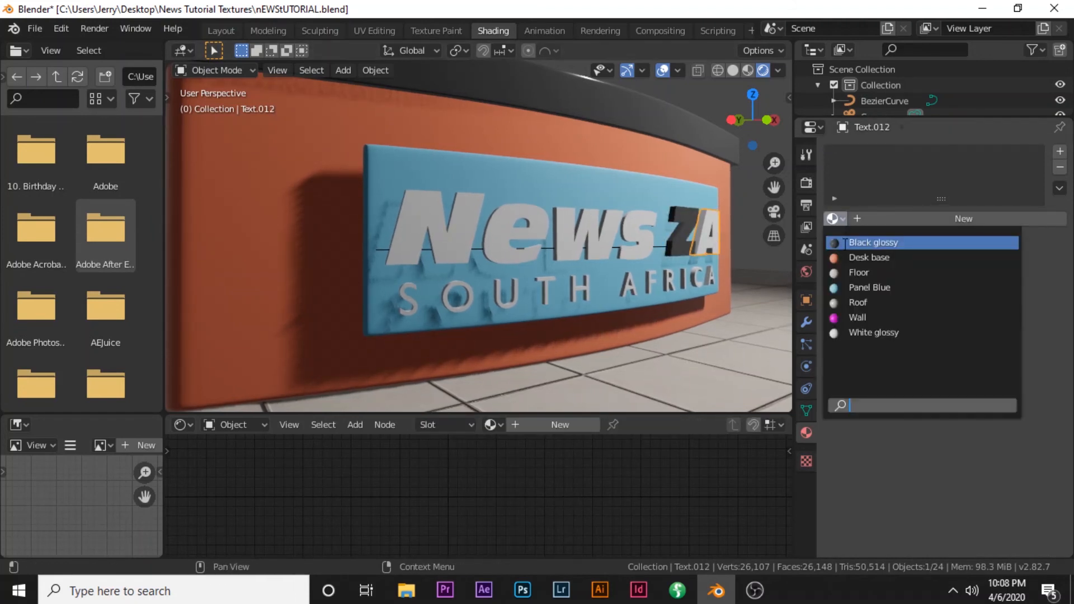
click(844, 243)
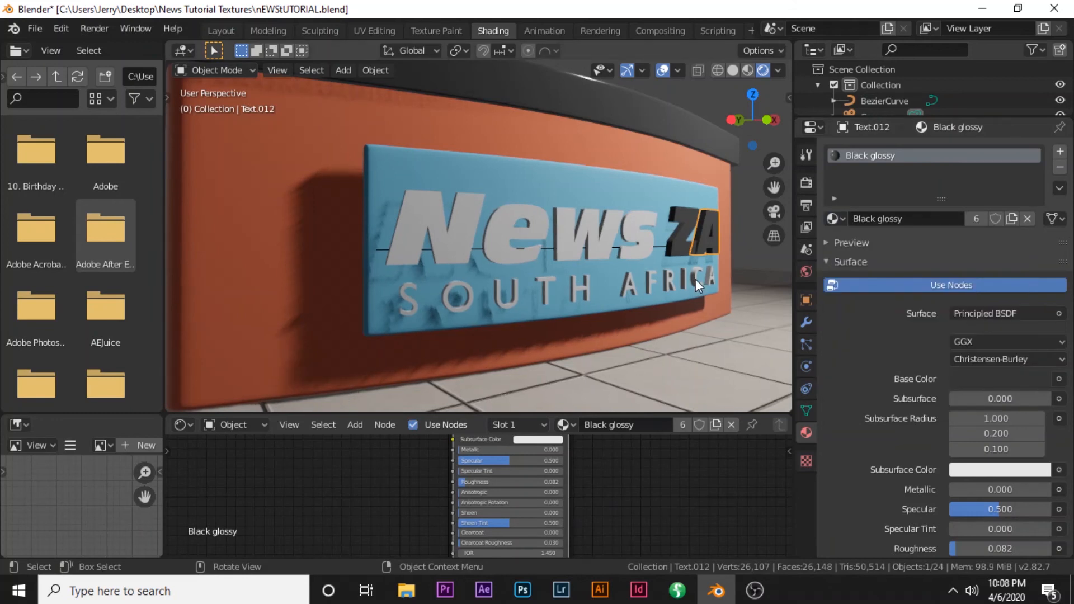
Assign the existing White glossy material to the SOUTH AFRICA text beneath the News lettering
scroll(696, 280, up, 2)
click(502, 304)
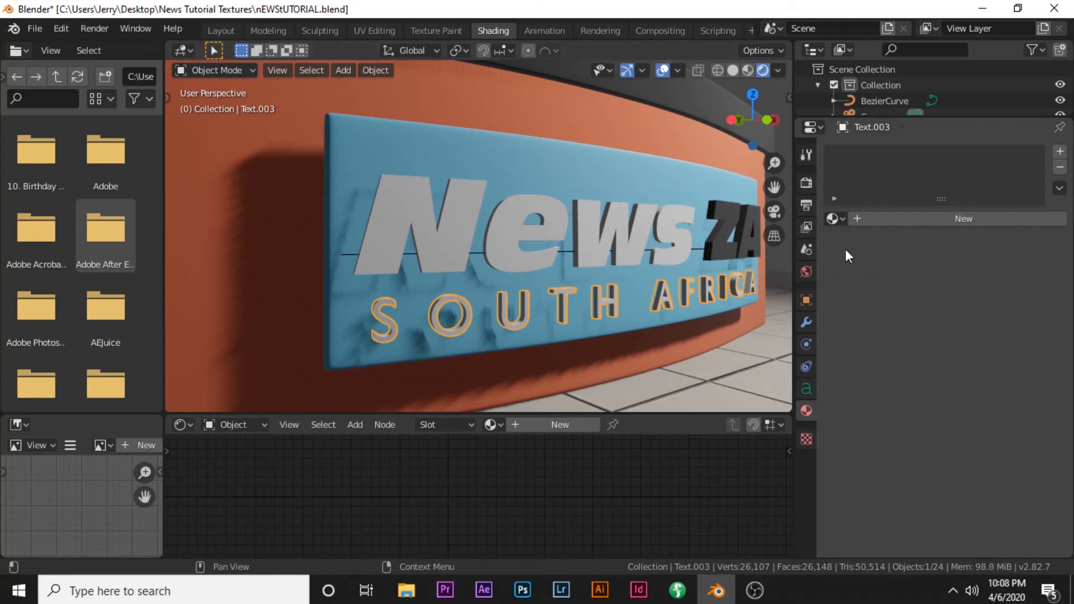
click(845, 220)
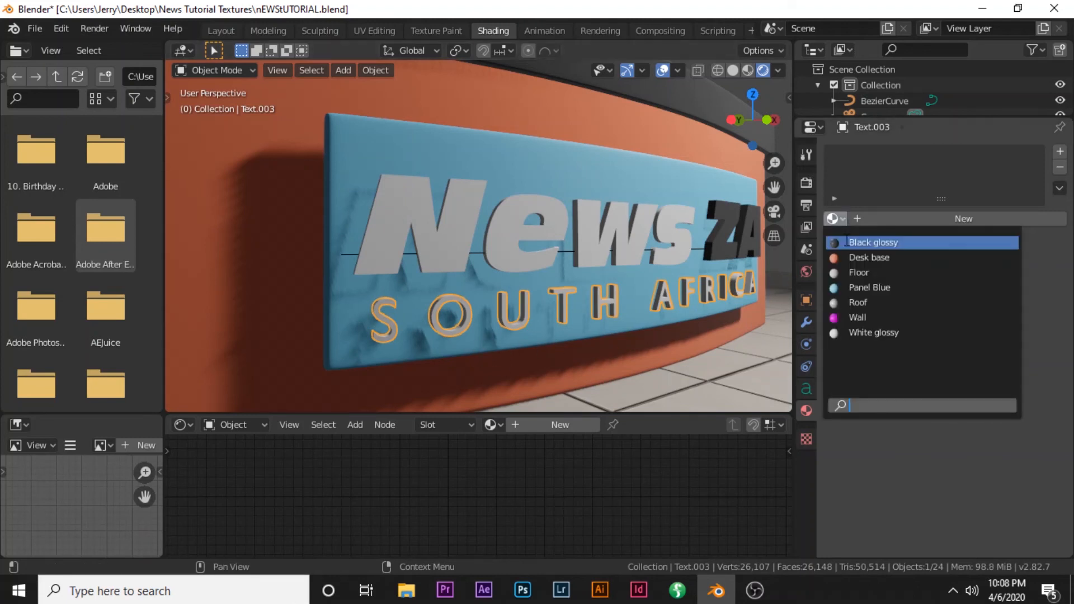
click(861, 331)
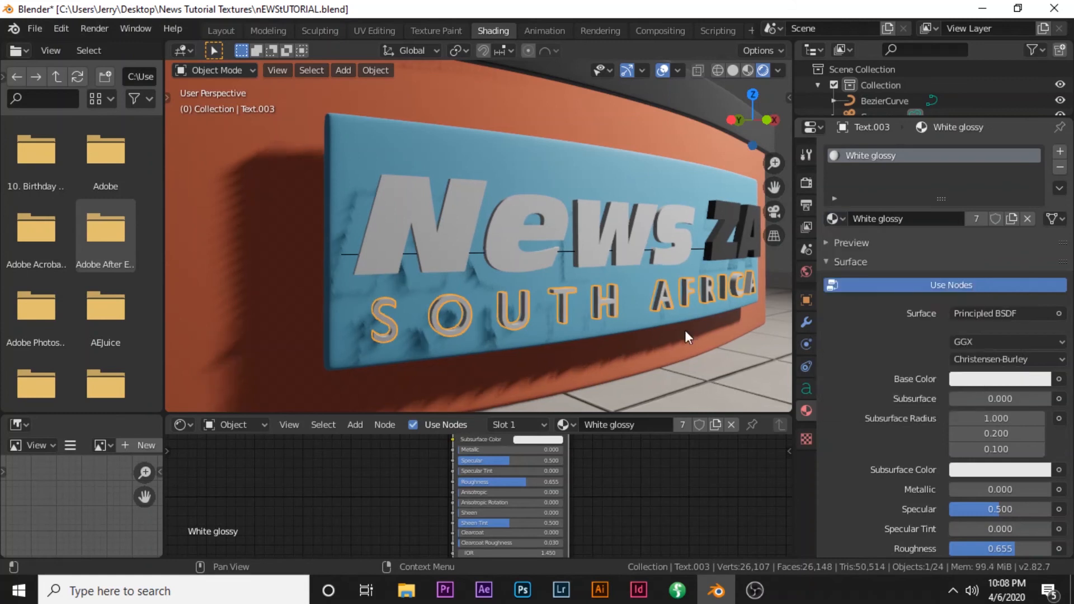
Examine the desk and its panel lettering through the scene camera
middle_drag(555, 366, 618, 316)
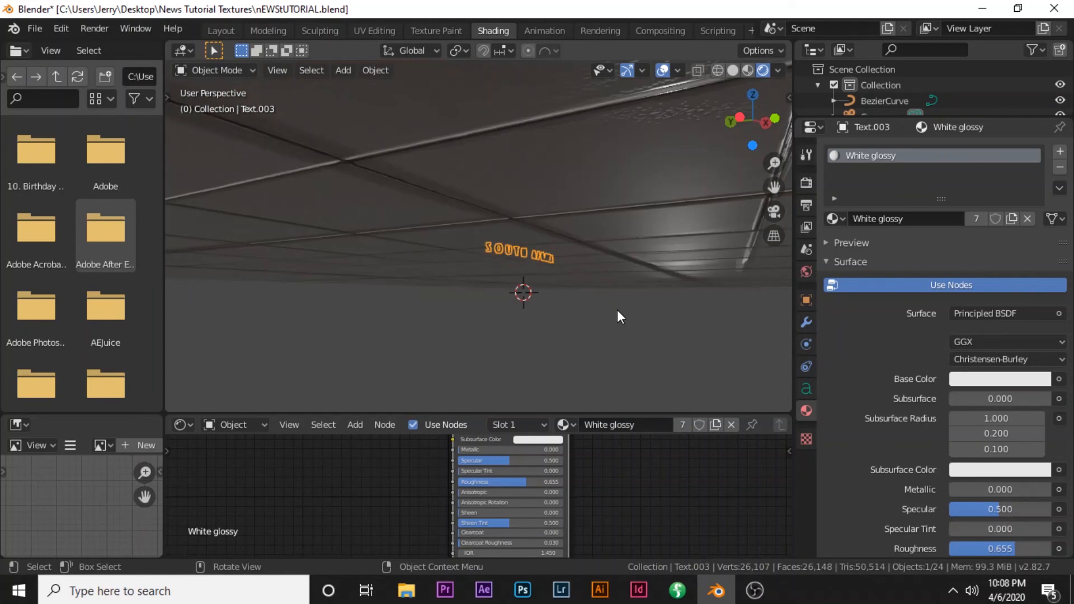
key(KP_0)
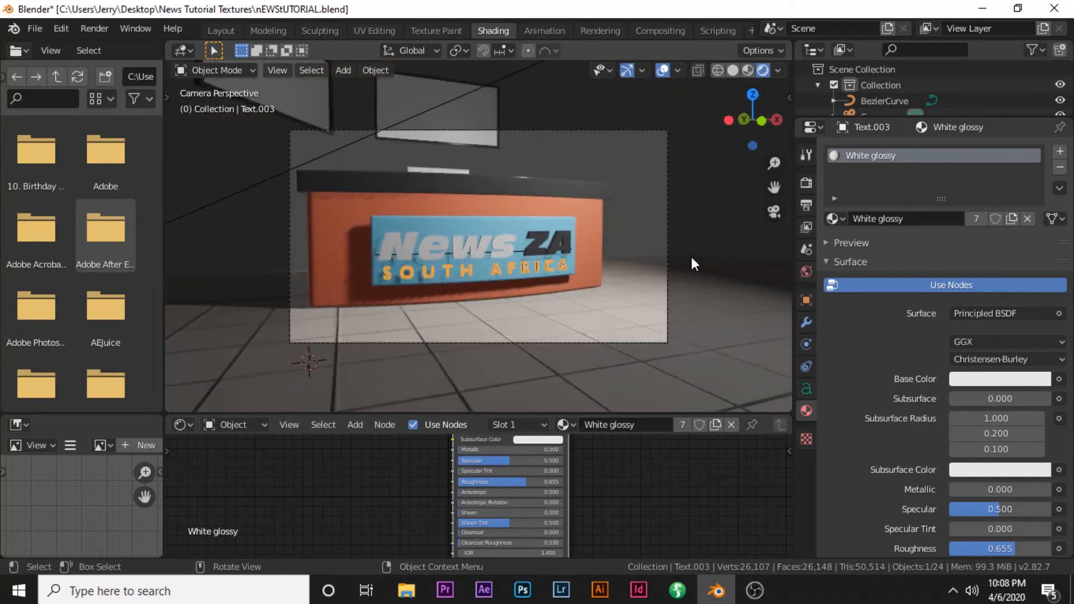
scroll(532, 267, down, 3)
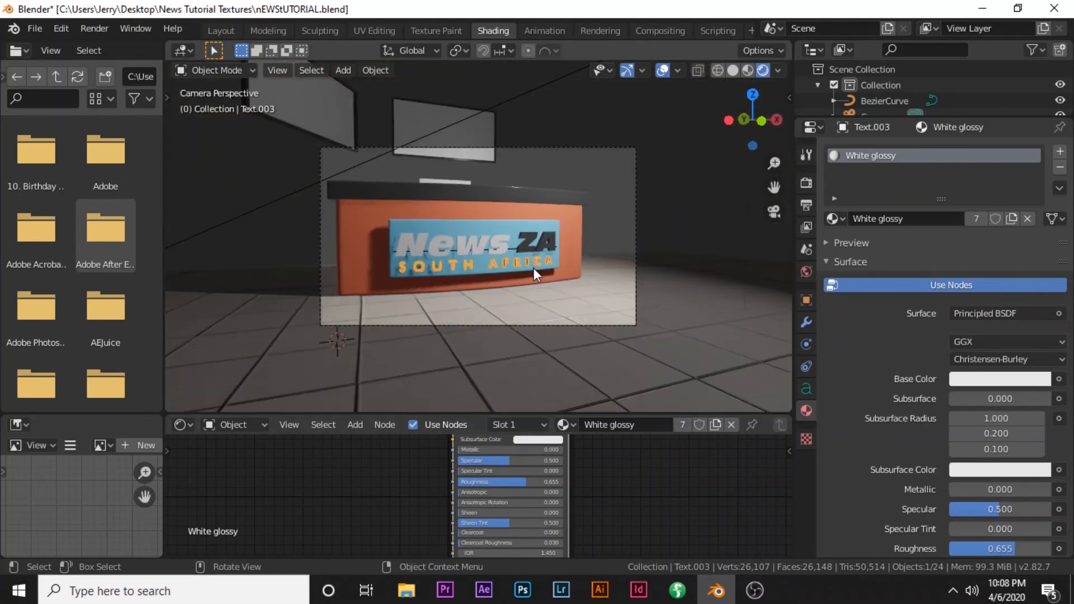
scroll(530, 312, down, 2)
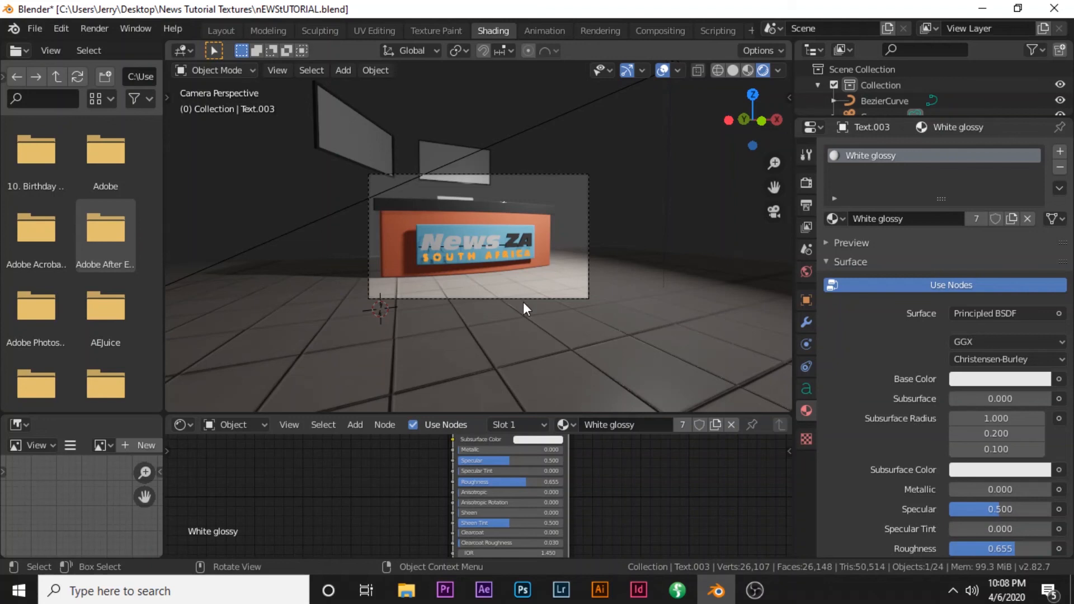
scroll(535, 283, up, 3)
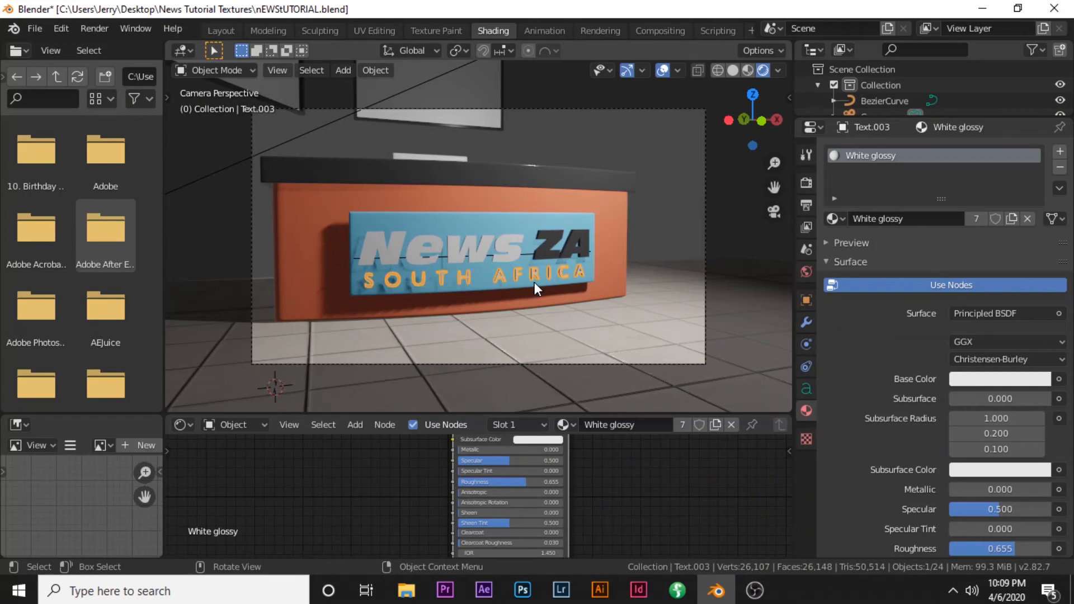
scroll(535, 282, up, 2)
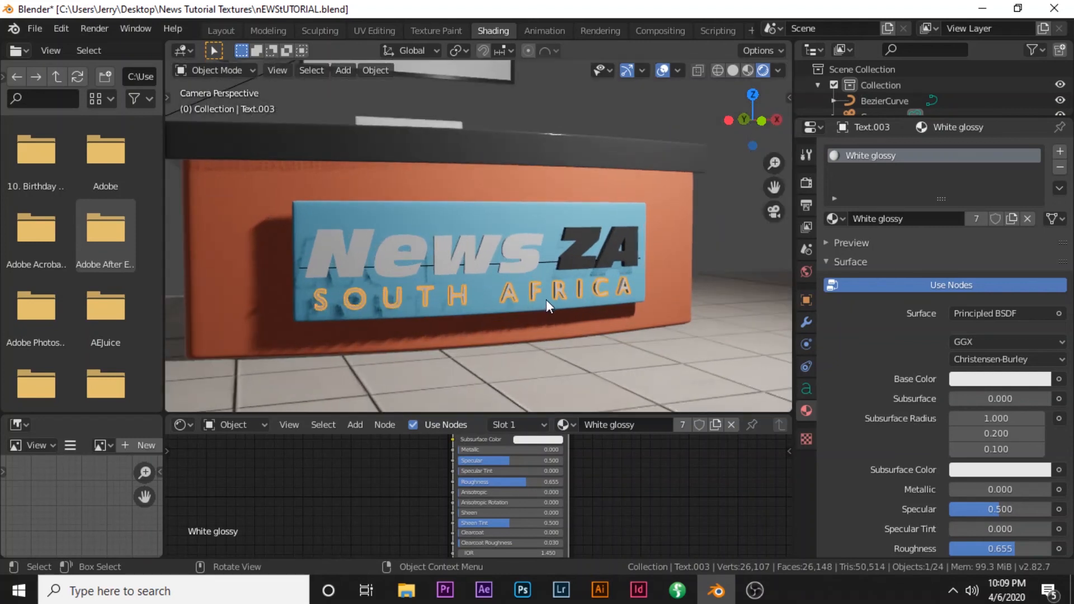
Move the SOUTH AFRICA text along the global Y axis, closer to the desk panel
middle_drag(546, 300, 522, 292)
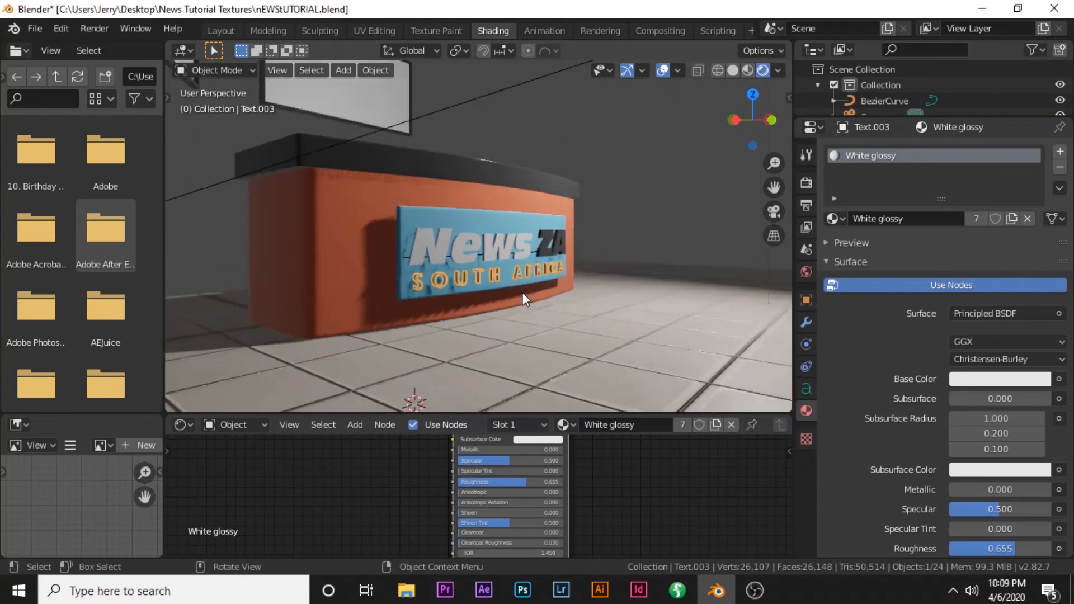
scroll(522, 293, up, 4)
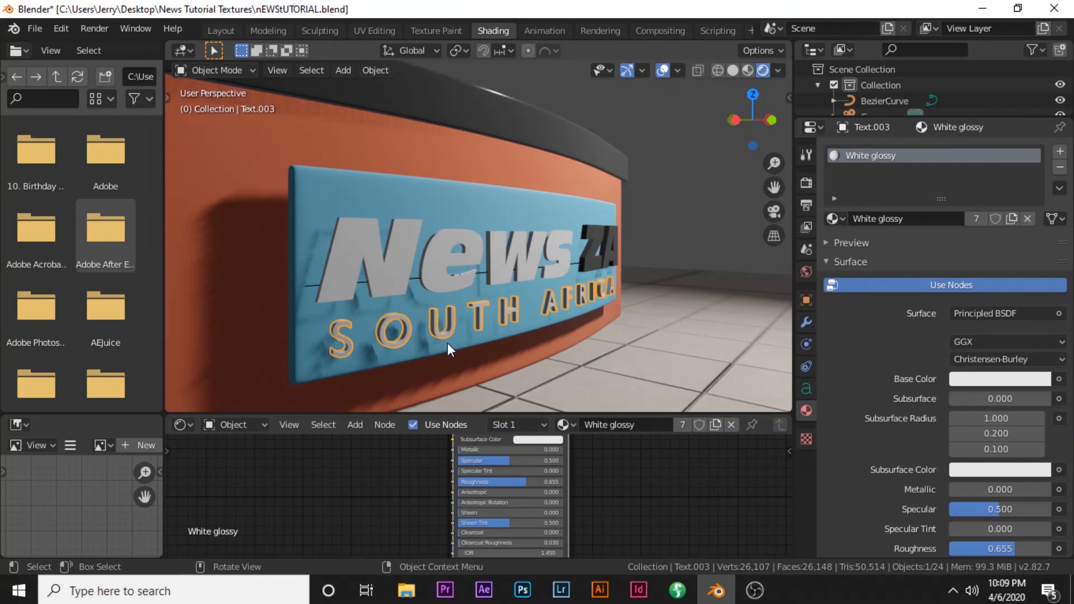
key(g)
key(y)
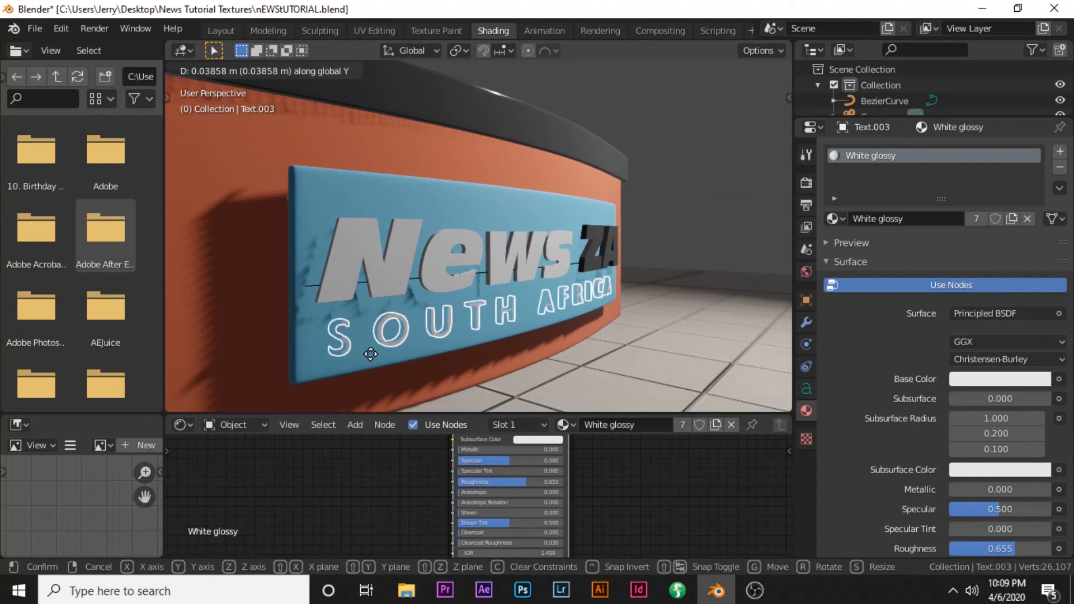
click(408, 367)
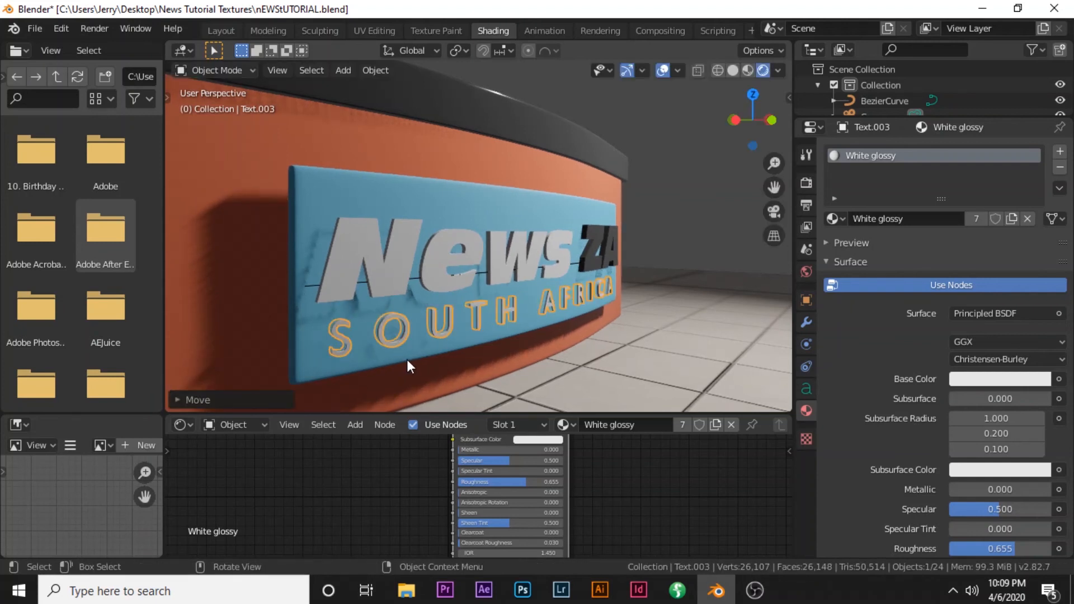
Switch the viewport to solid shading and move the SOUTH AFRICA text about -0.02 m along the global Y axis
click(733, 70)
middle_drag(499, 277, 556, 250)
middle_drag(557, 250, 526, 278)
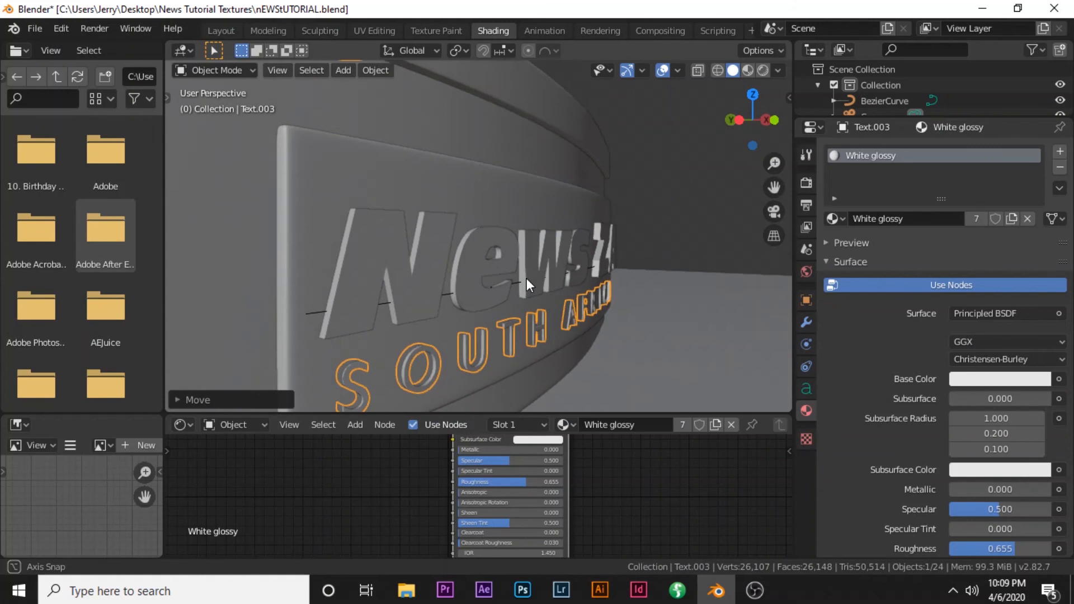
middle_drag(505, 323, 505, 304)
scroll(467, 354, up, 3)
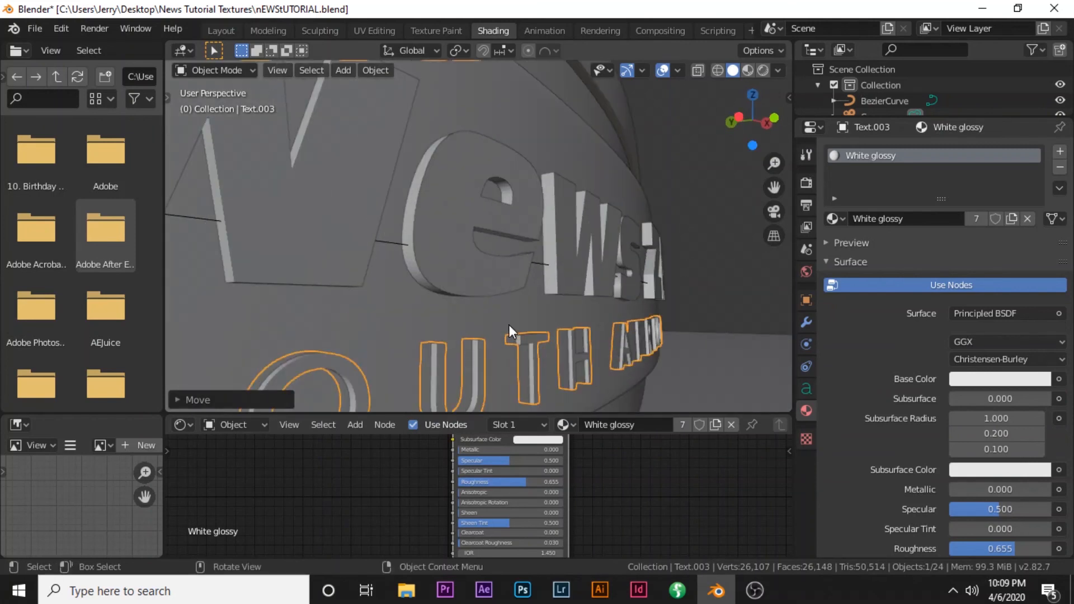
scroll(508, 324, down, 2)
key(g)
key(y)
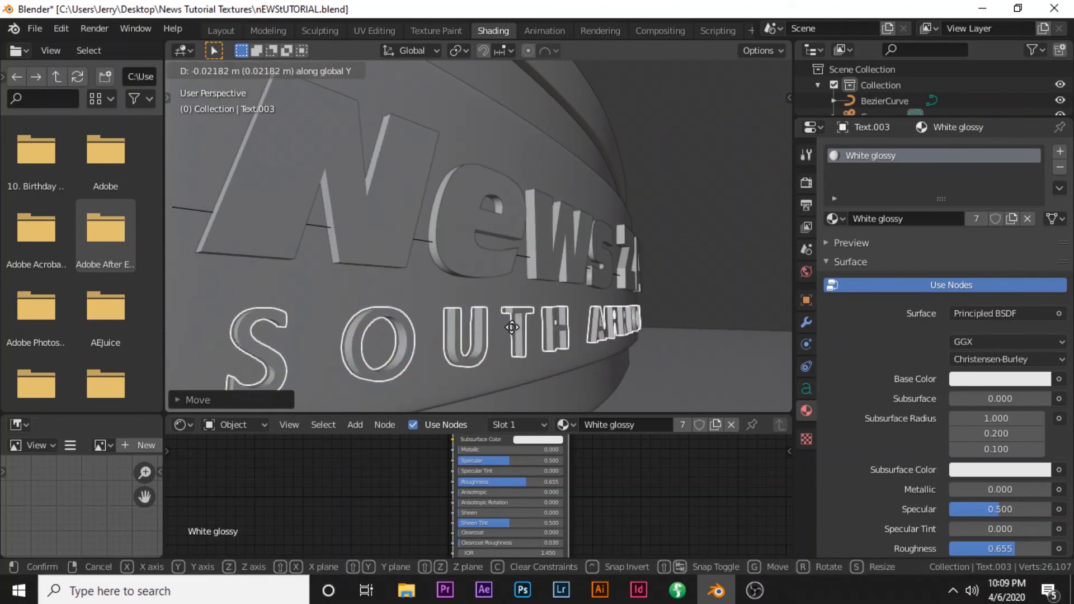
click(514, 329)
Inspect the depth of the SOUTH AFRICA text on the panel and the whole studio set from several angles
middle_drag(499, 306, 501, 348)
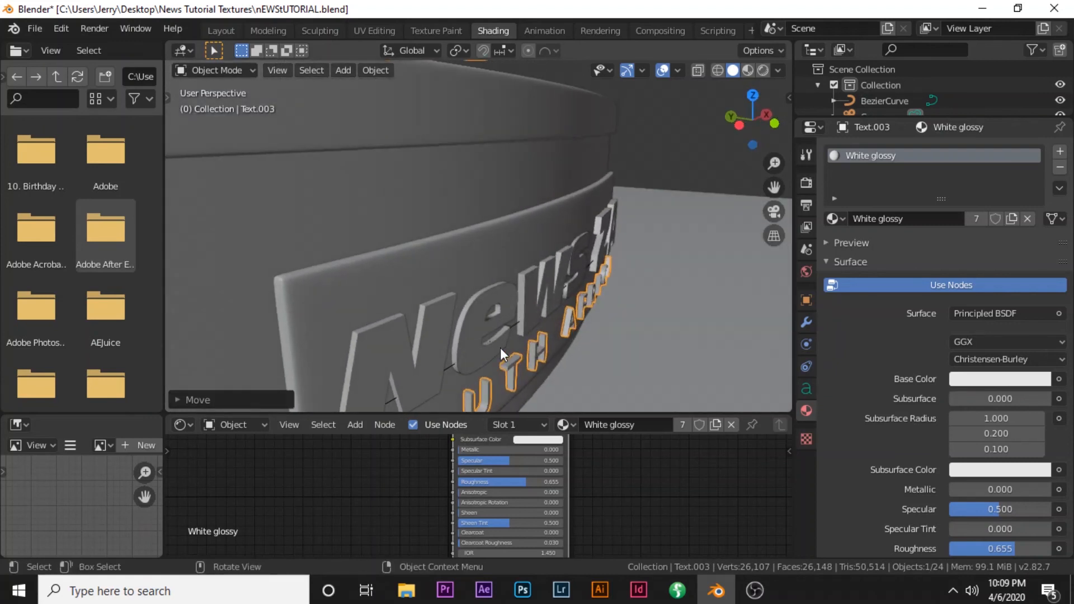
scroll(498, 345, down, 5)
middle_drag(427, 347, 522, 321)
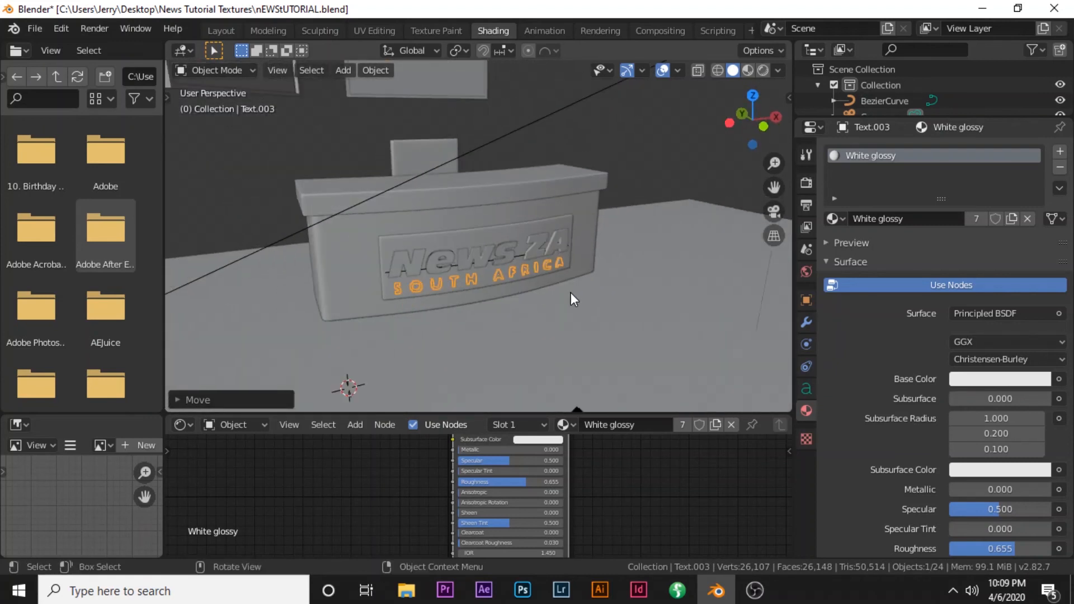
scroll(589, 280, up, 3)
middle_drag(589, 282, 536, 272)
scroll(566, 323, down, 5)
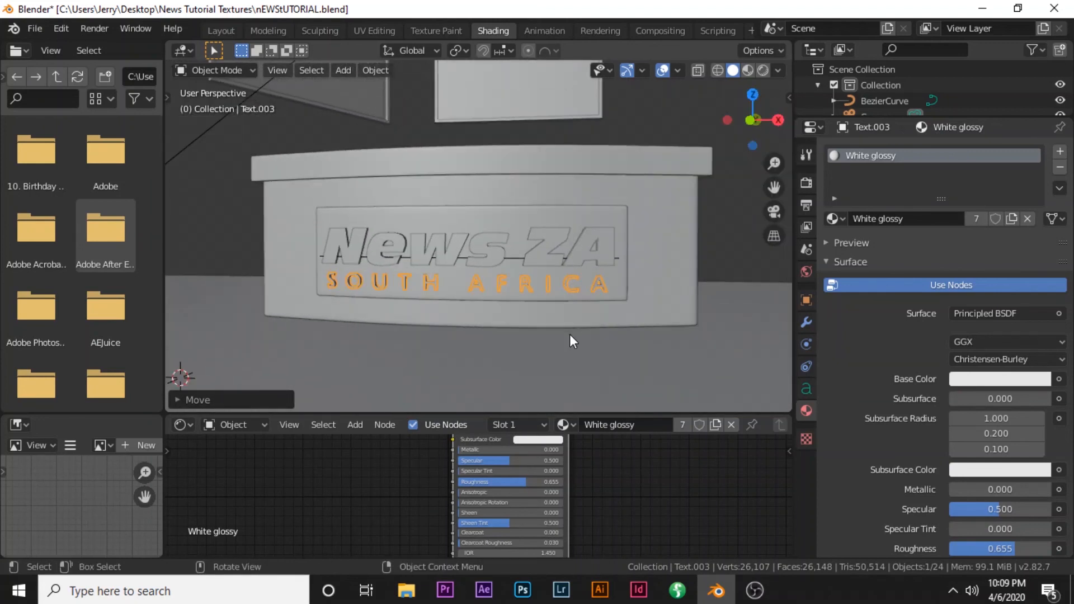
middle_drag(566, 317, 559, 355)
scroll(557, 336, down, 3)
scroll(552, 305, down, 2)
mouse_move(553, 303)
middle_down()
mouse_move(529, 245)
mouse_move(529, 266)
mouse_move(573, 297)
middle_up()
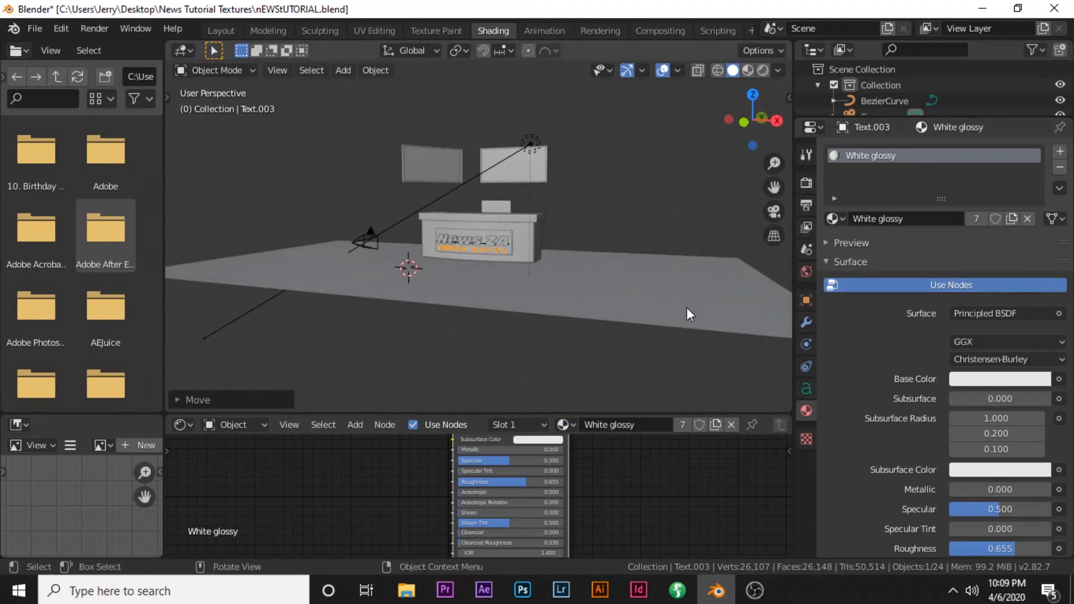
Enlarge the Outliner, make the hidden Walls object visible and select it
drag(901, 121, 883, 334)
scroll(905, 254, down, 8)
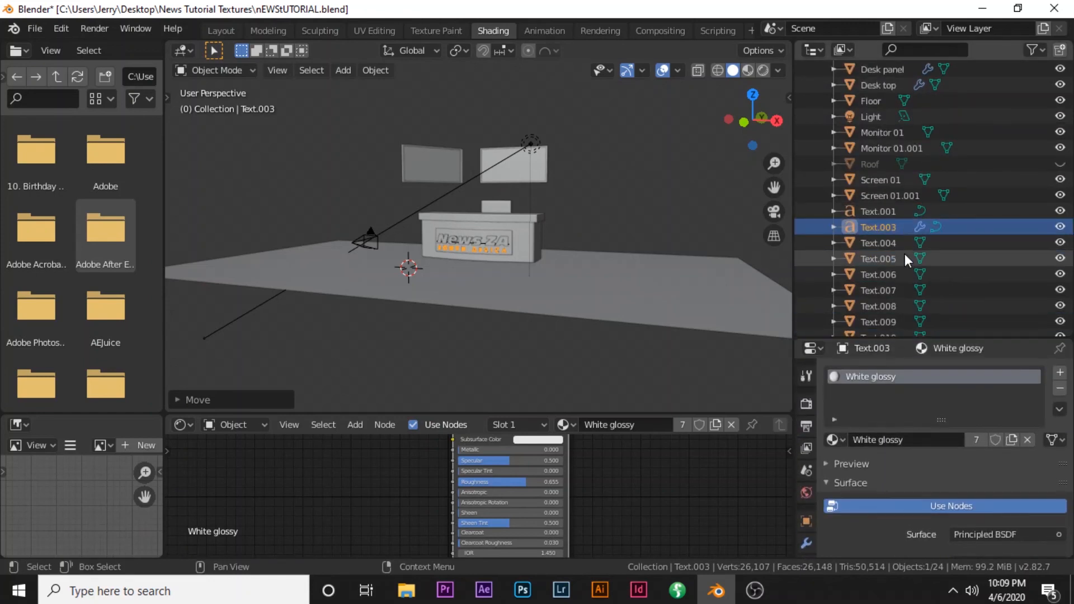
click(1060, 322)
click(546, 212)
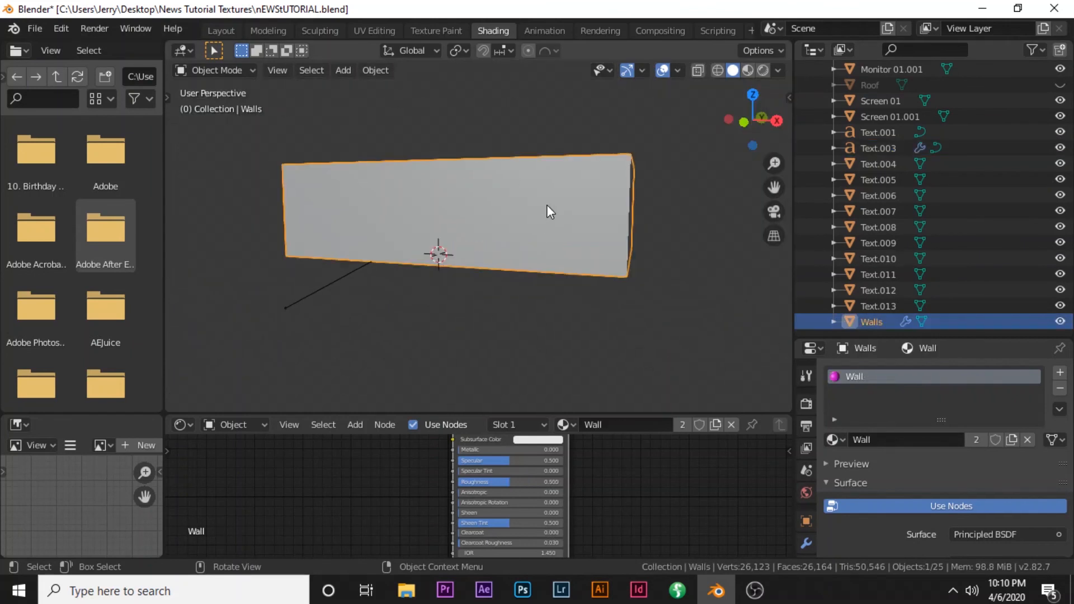
Brighten the Wall material's subsurface color to white and set its roughness to about 0.836
scroll(550, 215, down, 3)
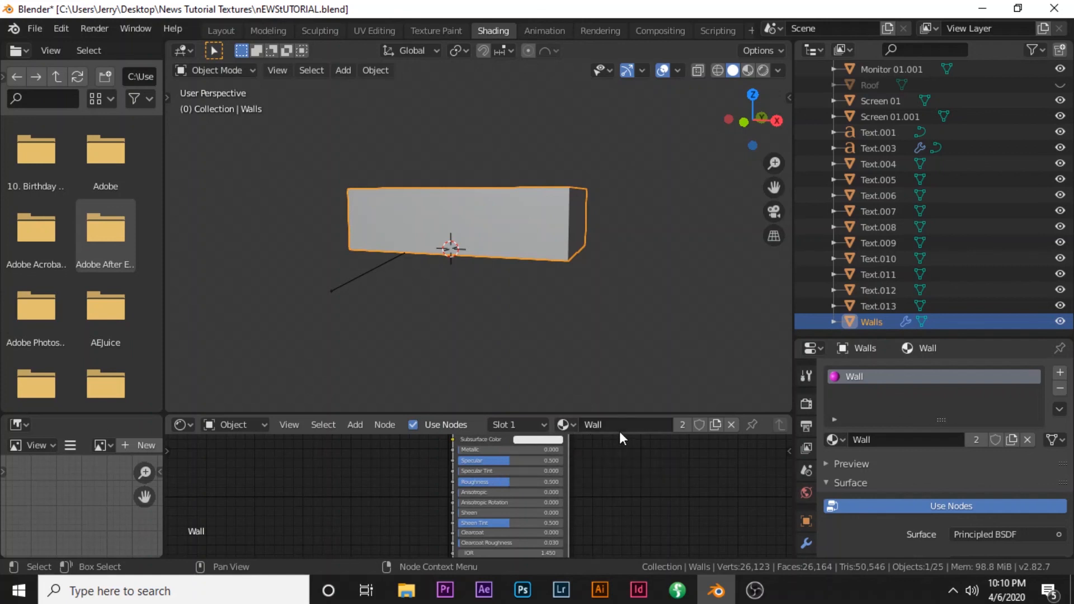
click(547, 442)
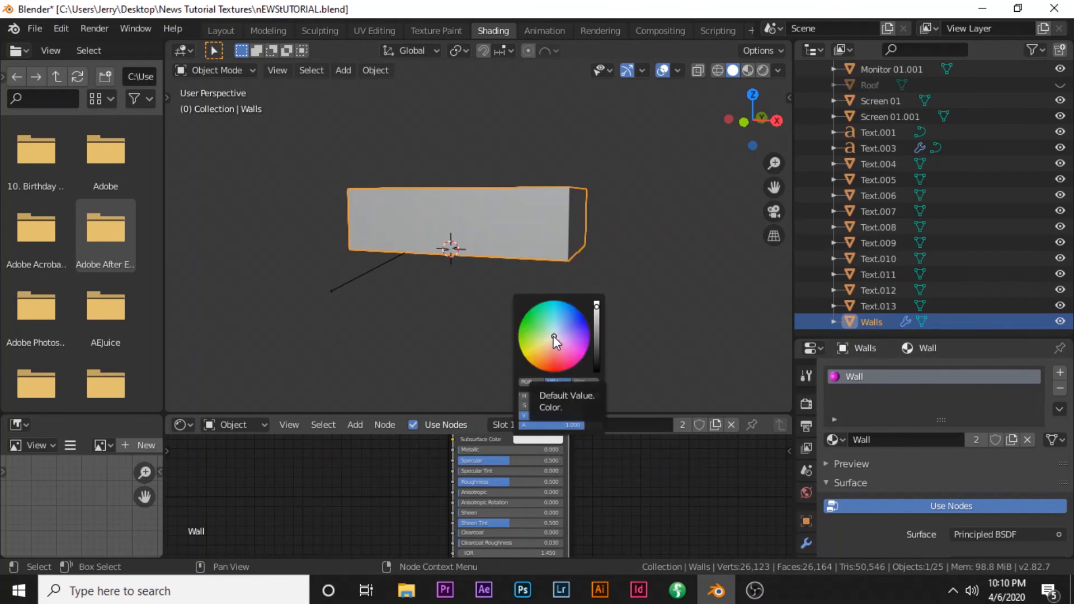
click(597, 306)
drag(596, 305, 597, 302)
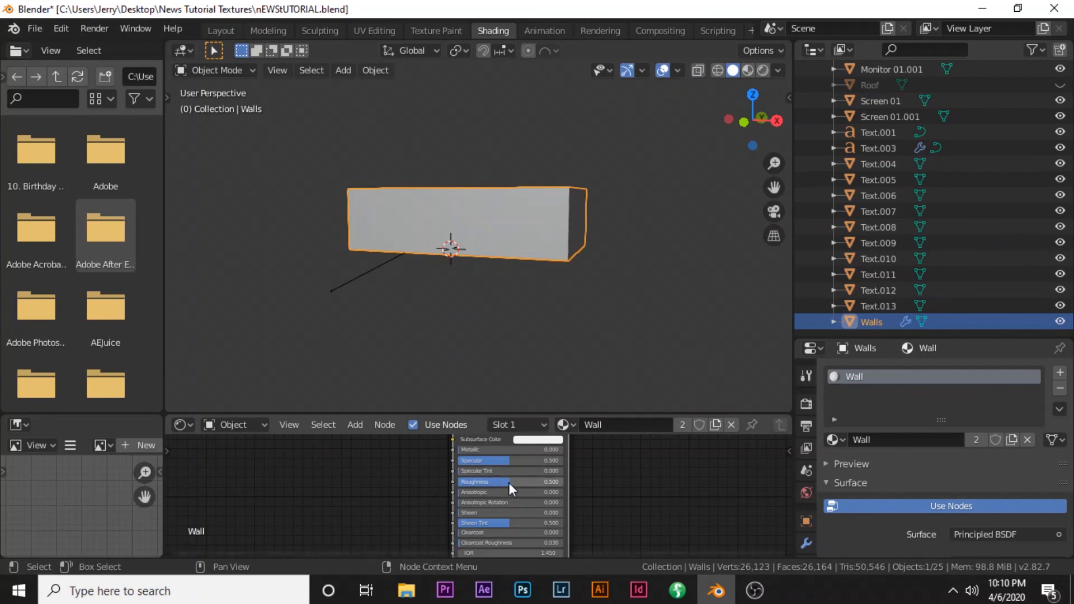
drag(510, 482, 544, 481)
Look through the camera at the desk and walls and switch the viewport to rendered shading
middle_drag(486, 298, 582, 344)
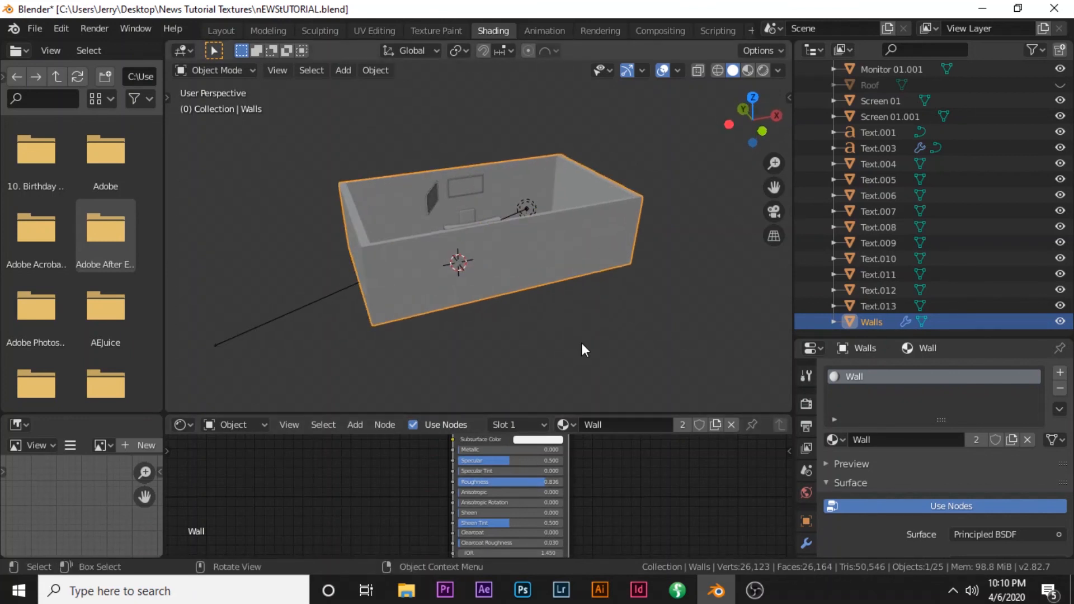
key(KP_0)
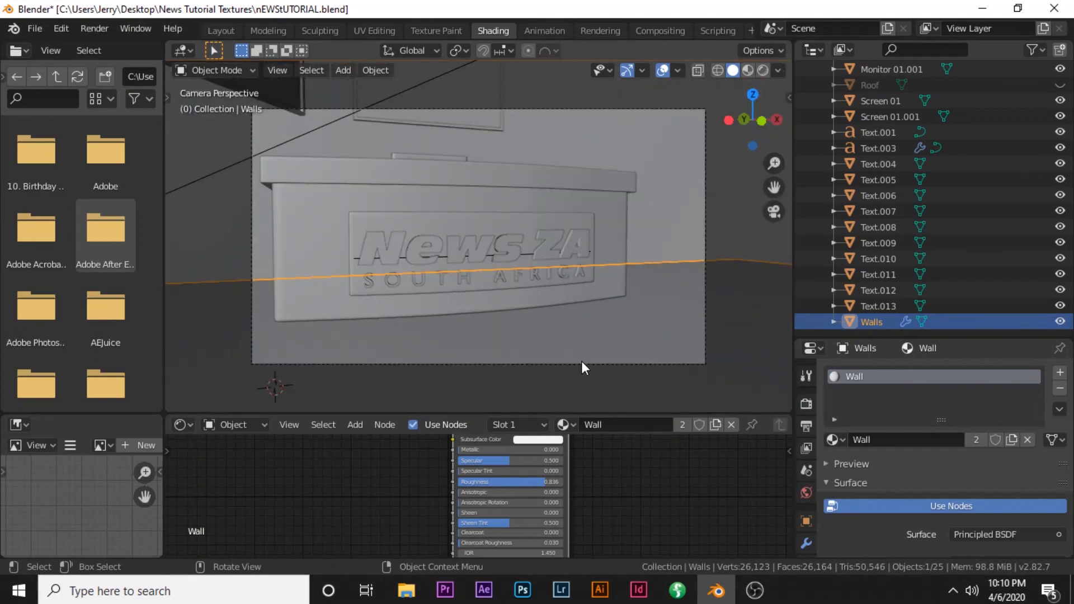
click(763, 70)
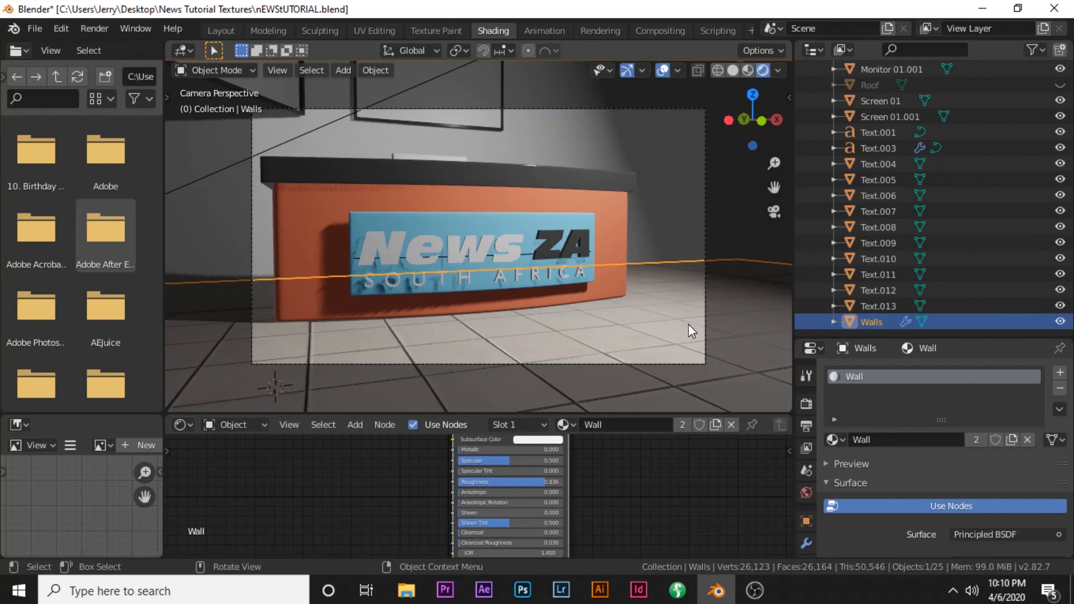
scroll(688, 324, up, 1)
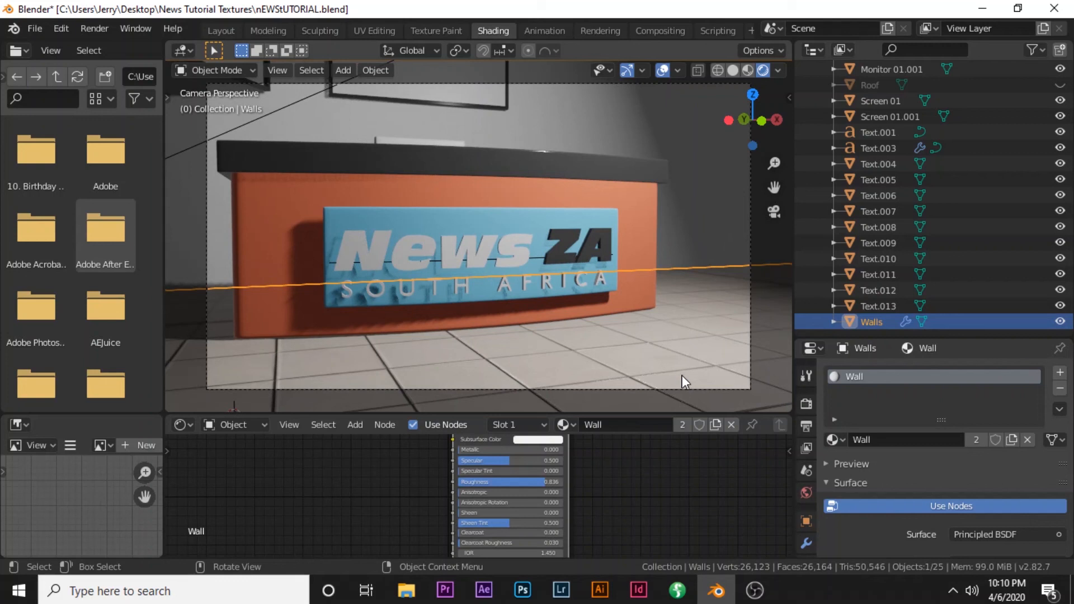
click(655, 390)
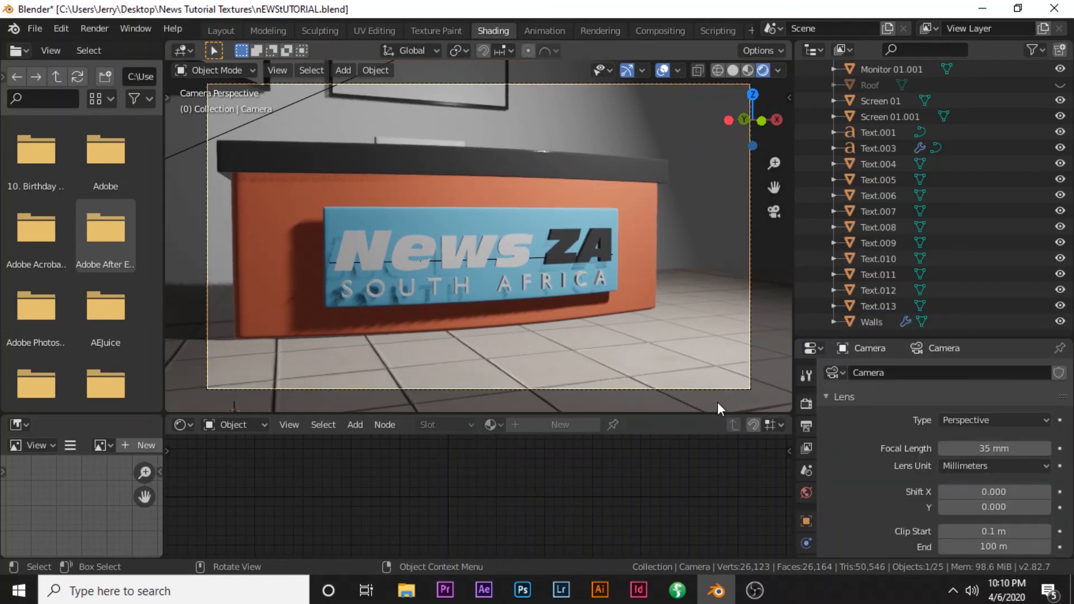
Select the area light in the top view and delete it
key(Home)
key(KP_7)
scroll(718, 402, up, 4)
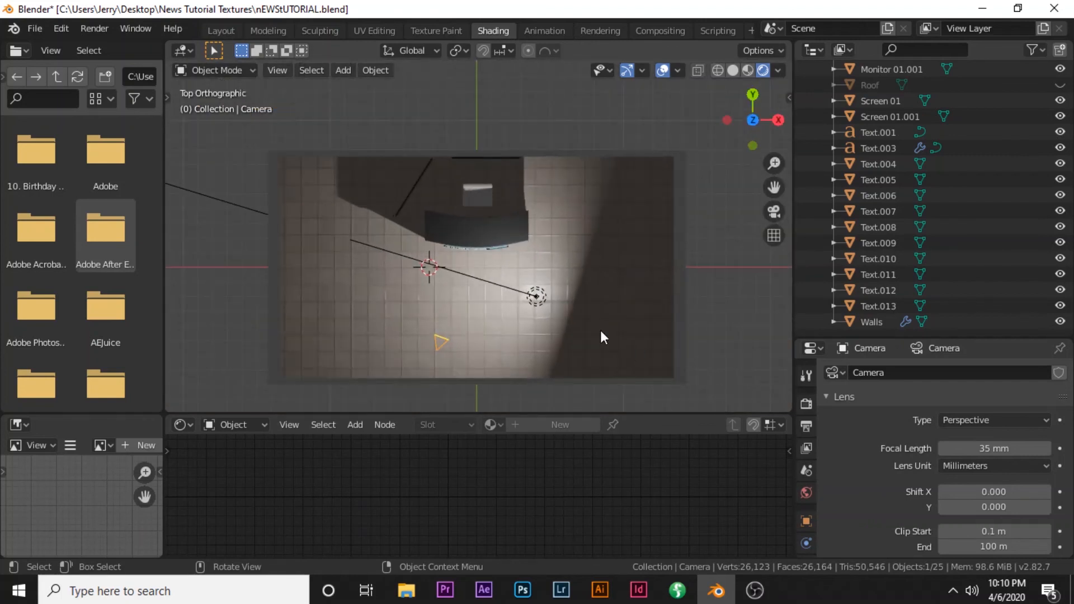
scroll(601, 336, up, 1)
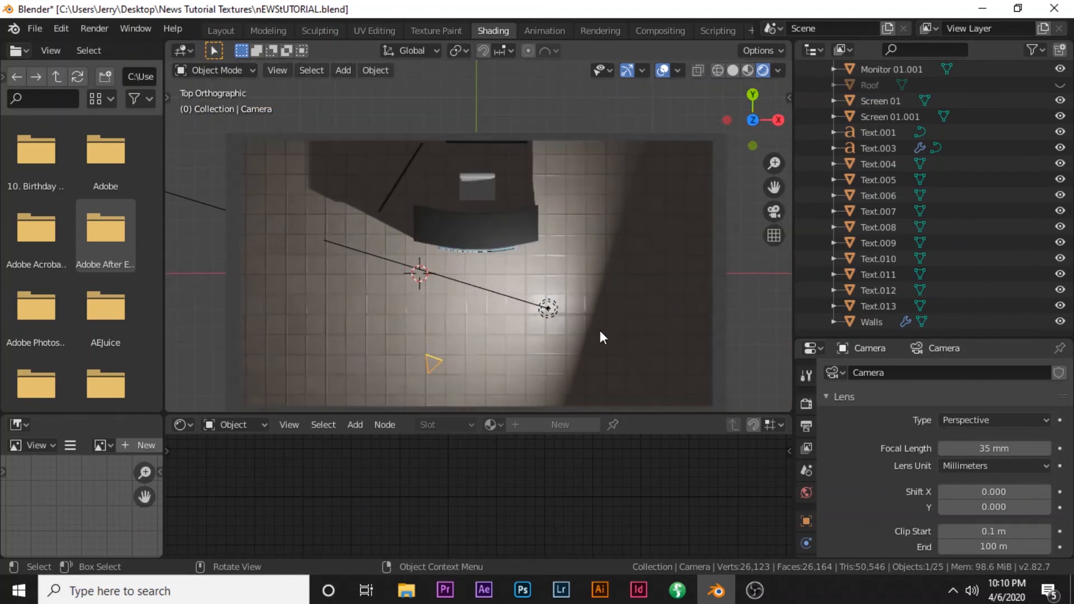
click(549, 309)
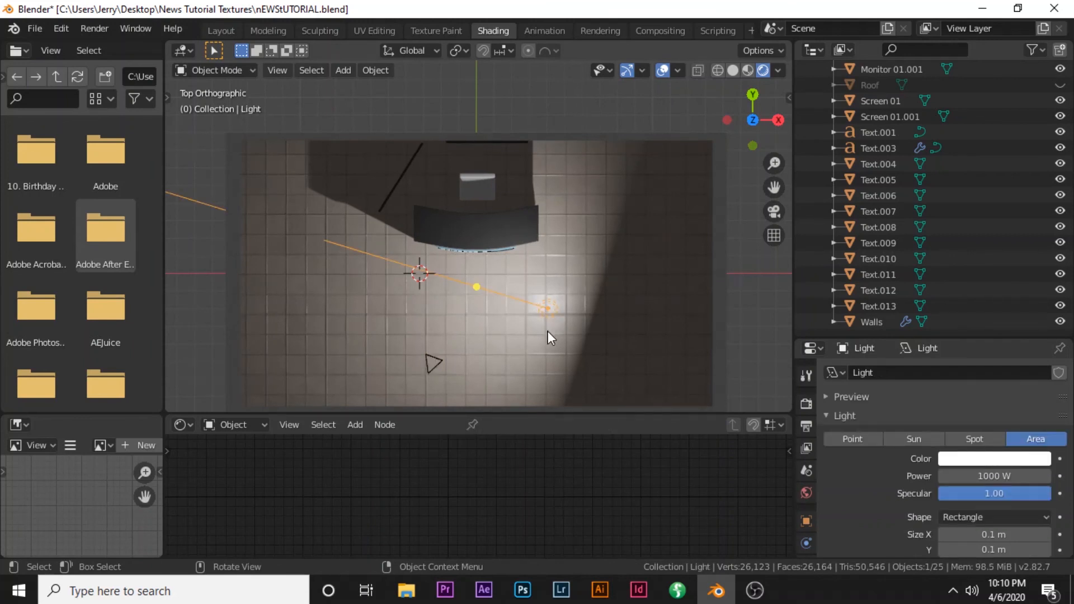
key(x)
click(550, 334)
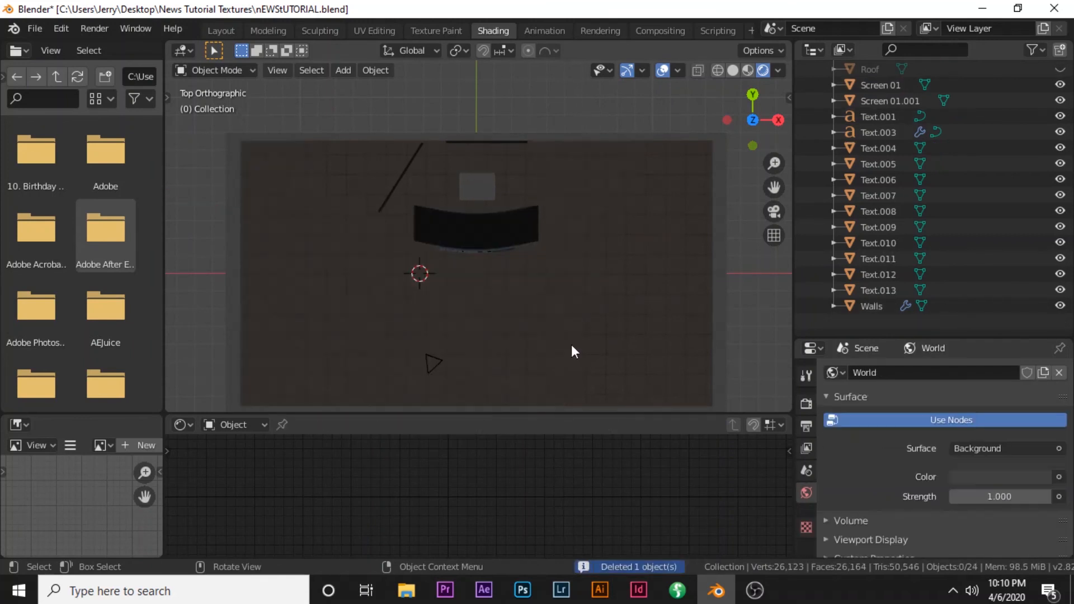
Add a plane mesh to the studio scene
scroll(573, 344, down, 1)
middle_drag(573, 345, 583, 230)
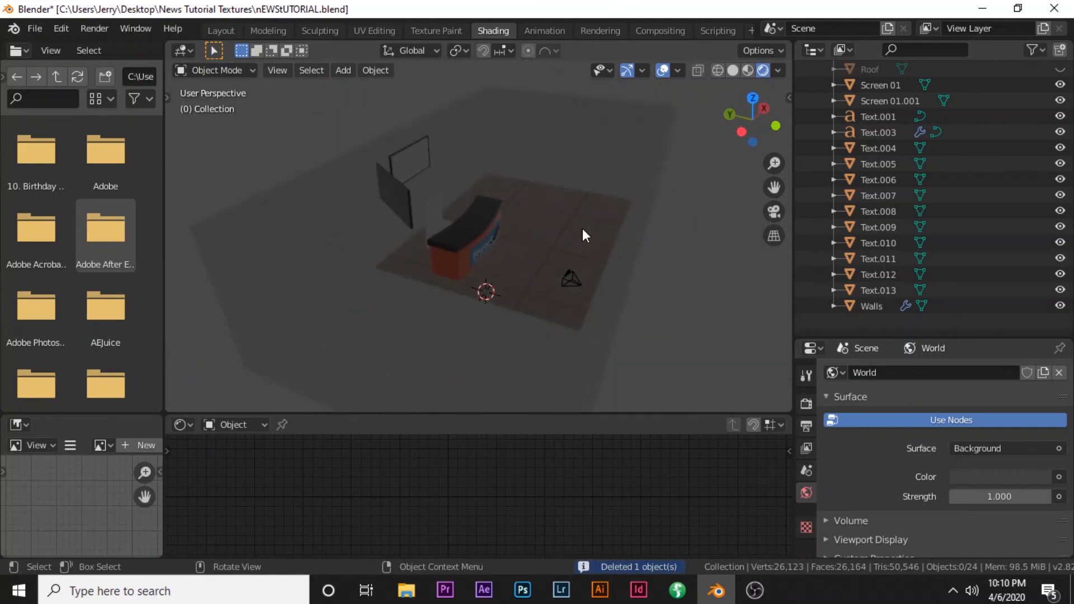
key(shift+a)
mouse_move(565, 259)
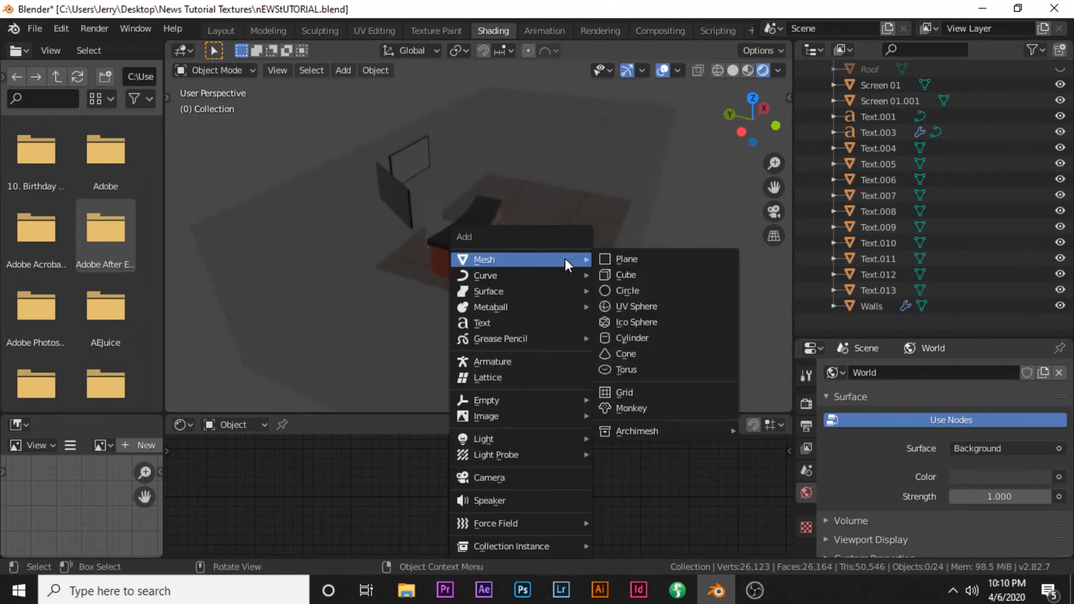
click(627, 259)
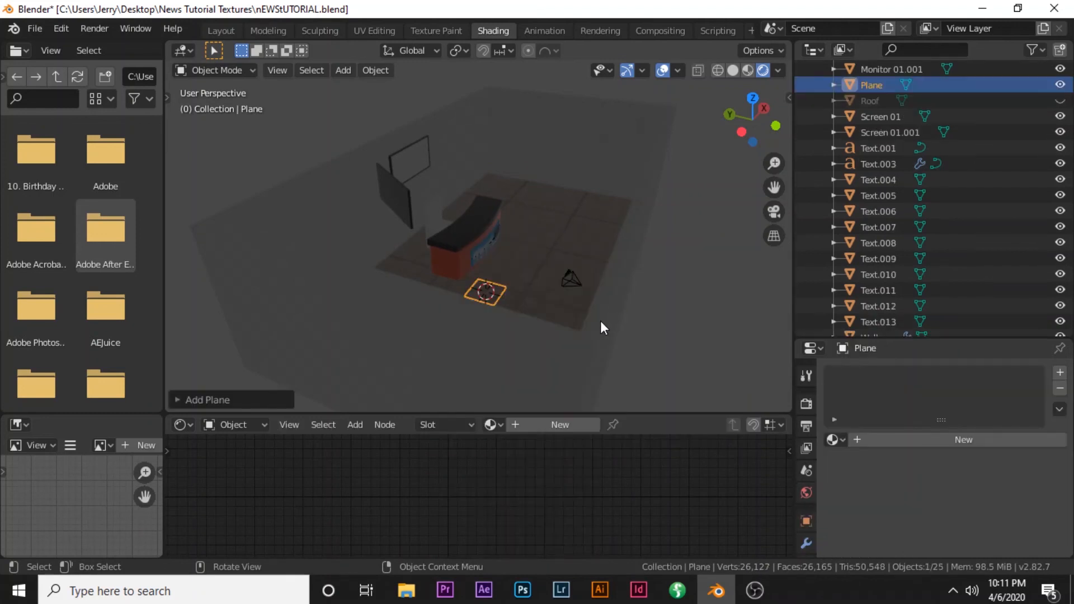
Shift the plane along the global Y axis and raise it along Z to the upper part of the walls
key(g)
key(y)
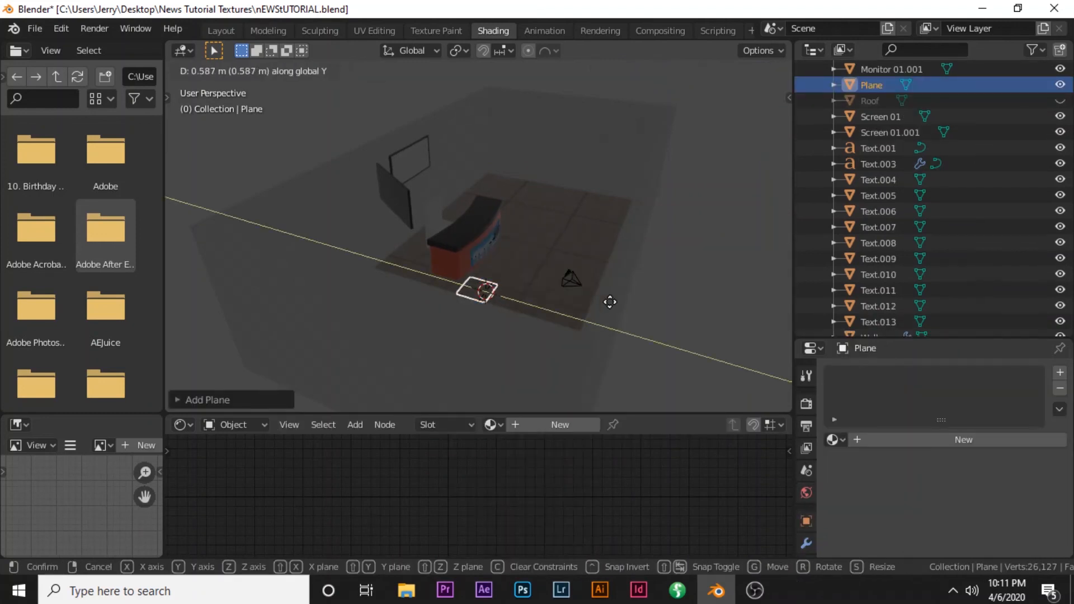
click(613, 306)
key(g)
key(z)
click(635, 218)
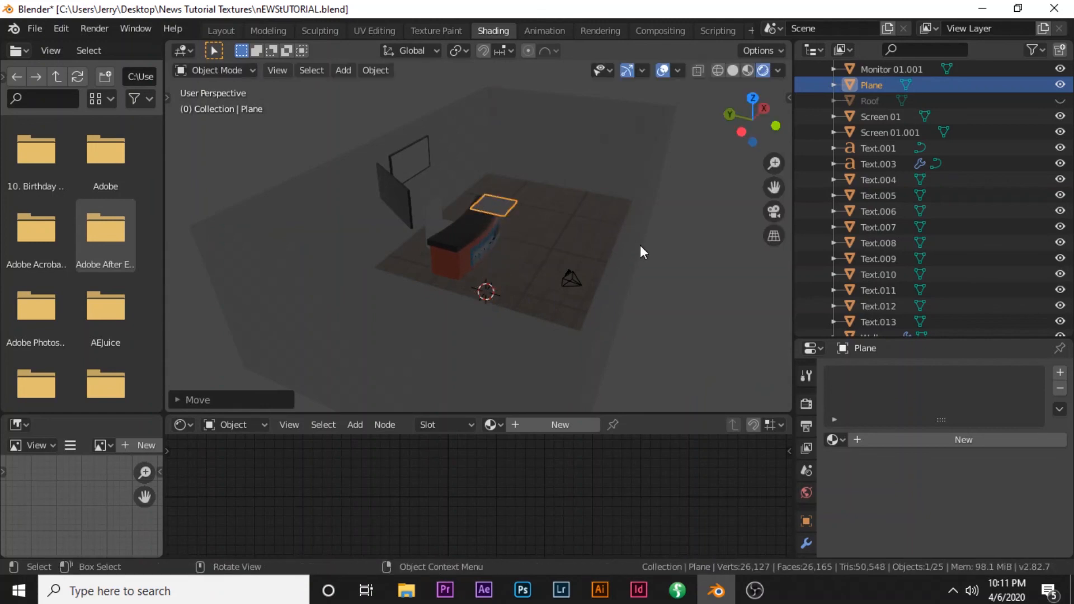
Tilt the plane almost upright in the right side view and move it about -5 m along Y, behind the camera
key(KP_1)
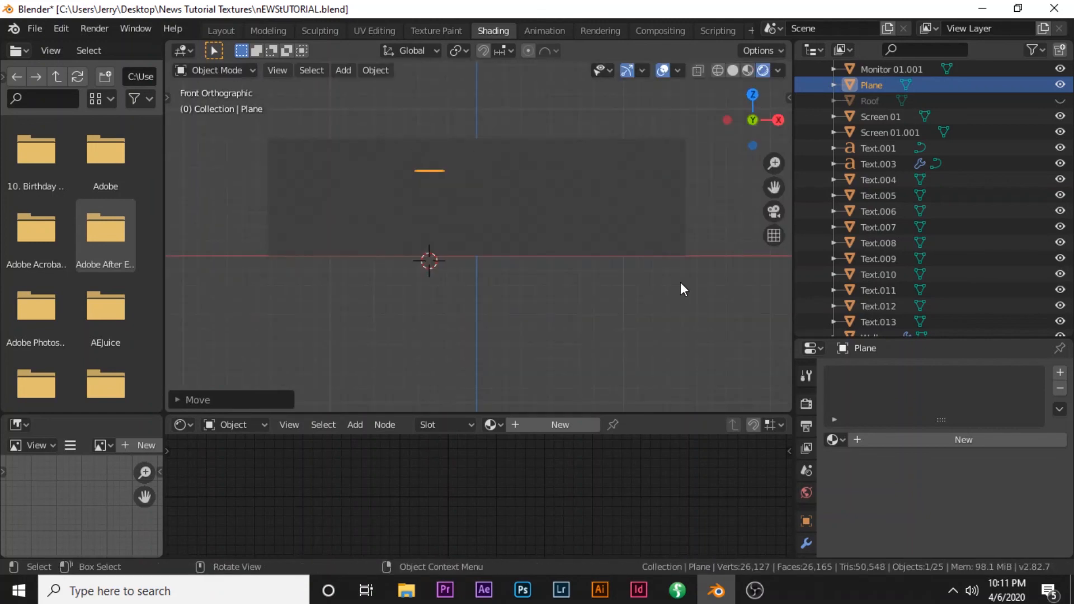
key(KP_3)
key(r)
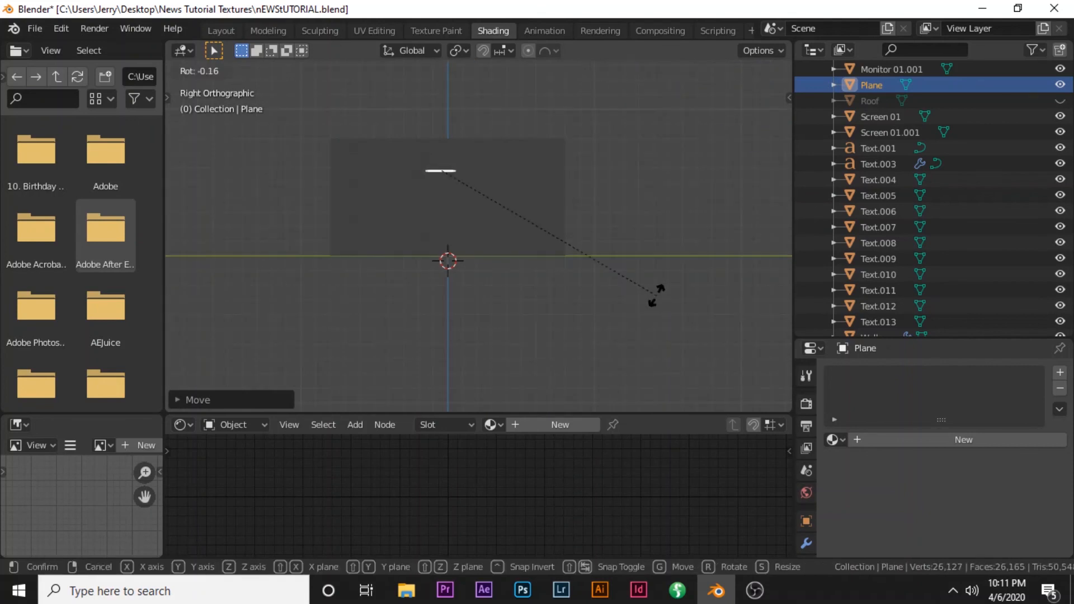
click(576, 391)
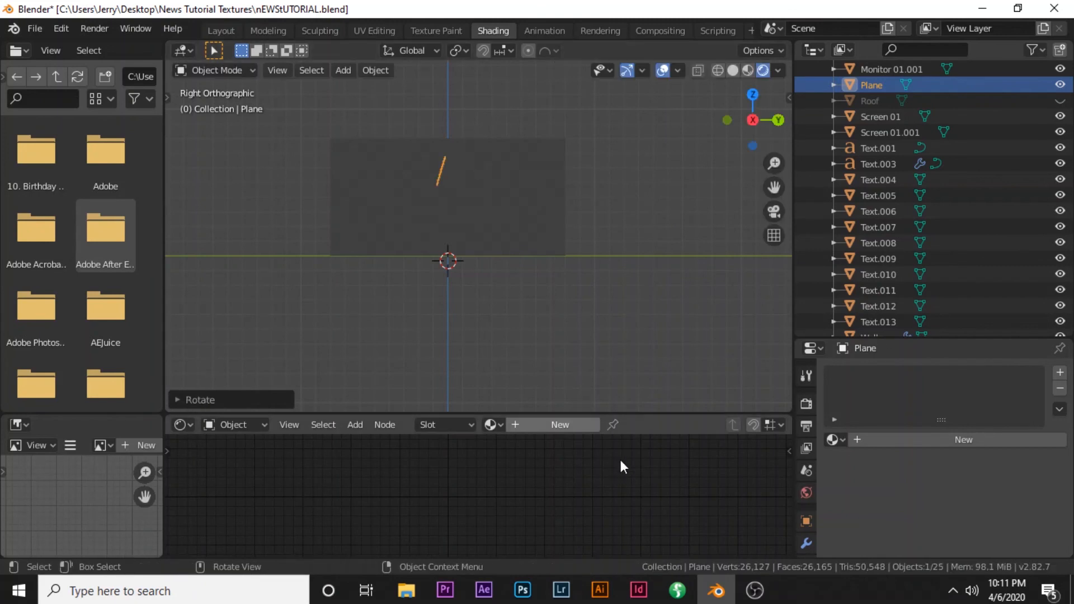
key(g)
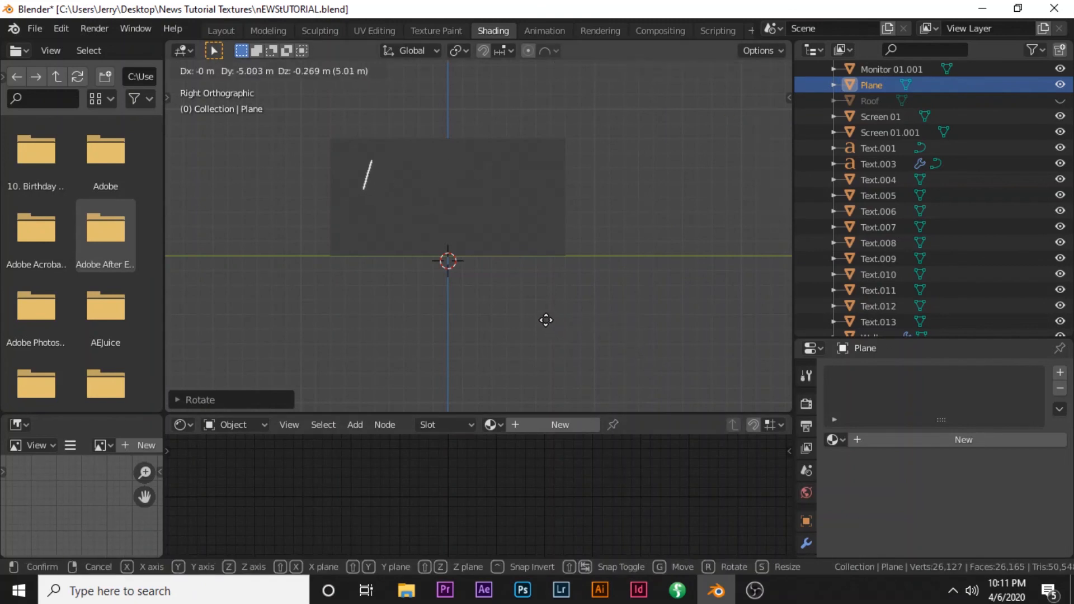
click(542, 318)
middle_drag(563, 340, 683, 74)
scroll(588, 335, down, 2)
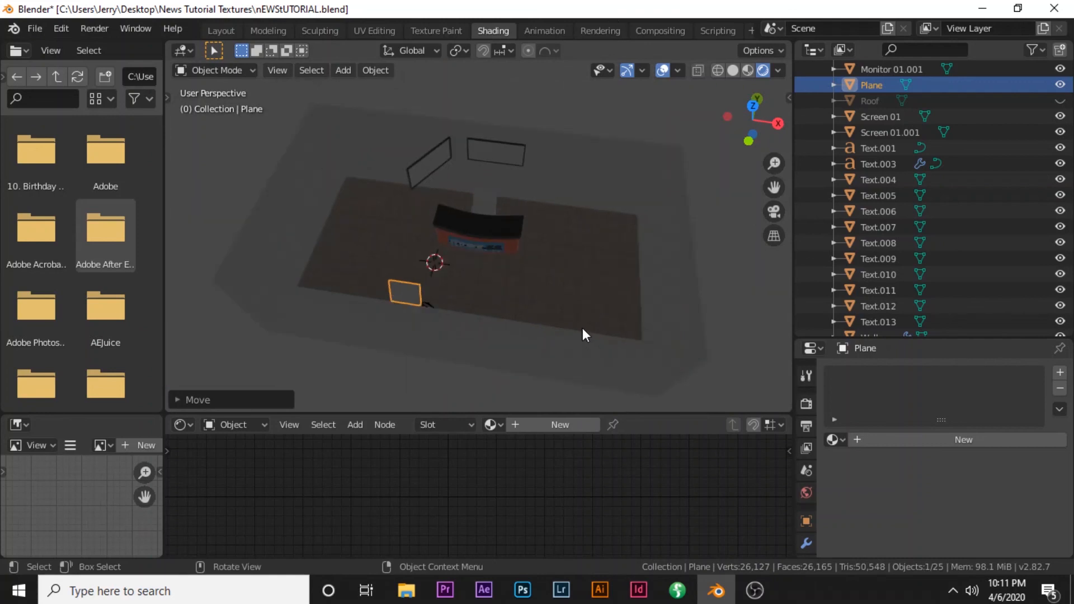
Move the plane along global X to line up with the middle of the desk and widen it along X
key(KP_7)
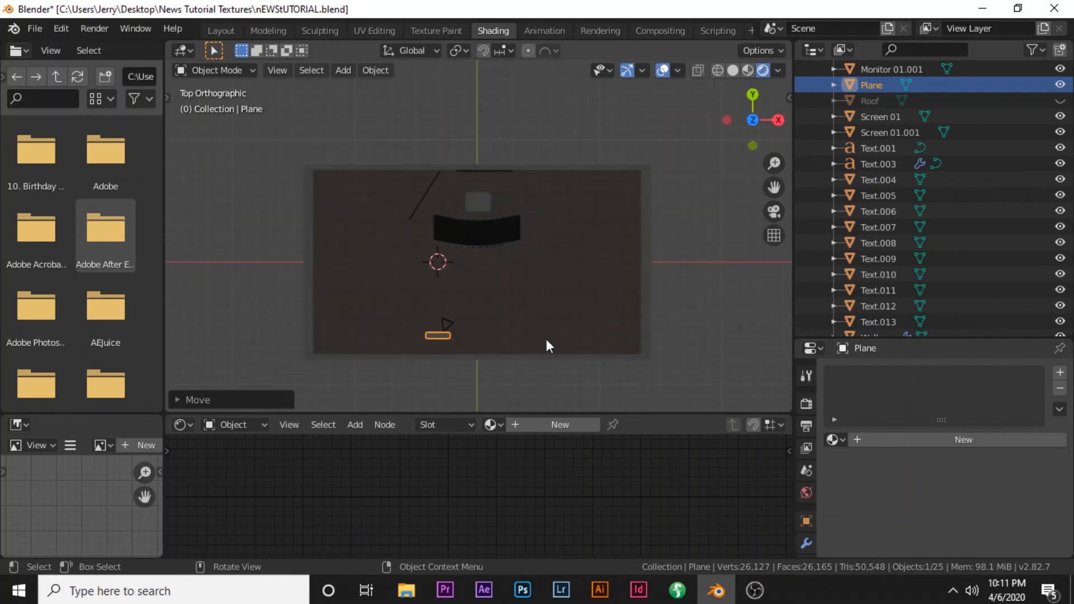
key(g)
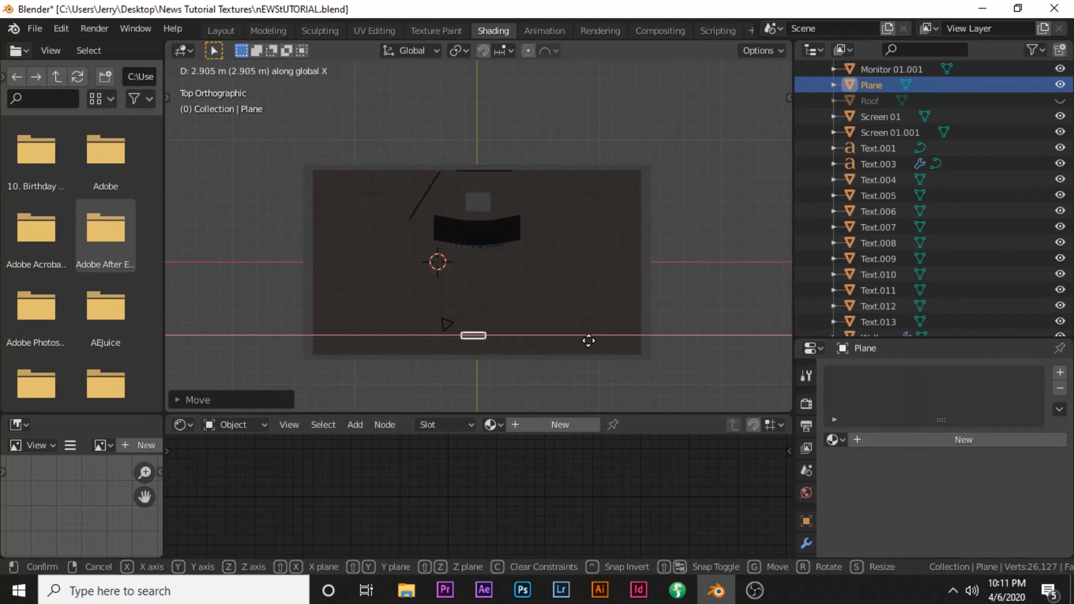
click(590, 342)
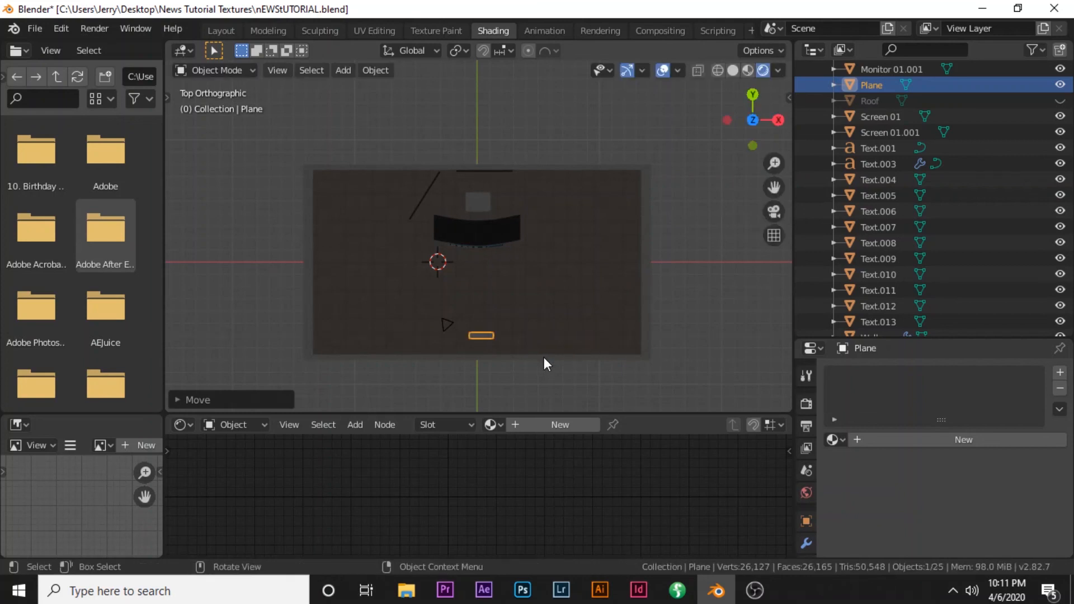
key(s)
key(x)
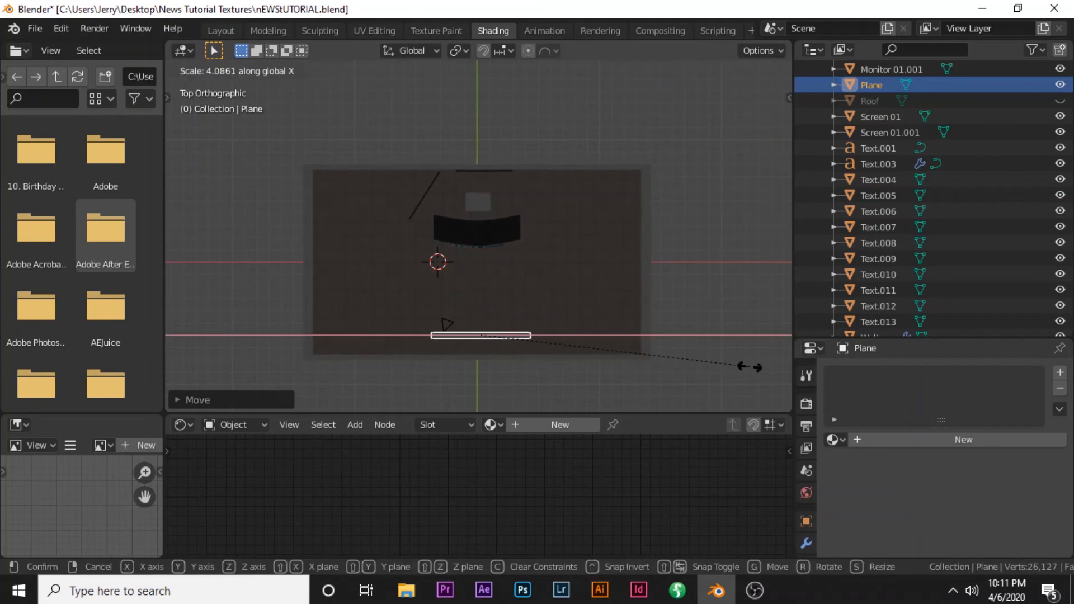
click(407, 375)
middle_drag(468, 309, 593, 248)
Create a material named Fill light on the plane and set its surface shader to Emission
click(872, 439)
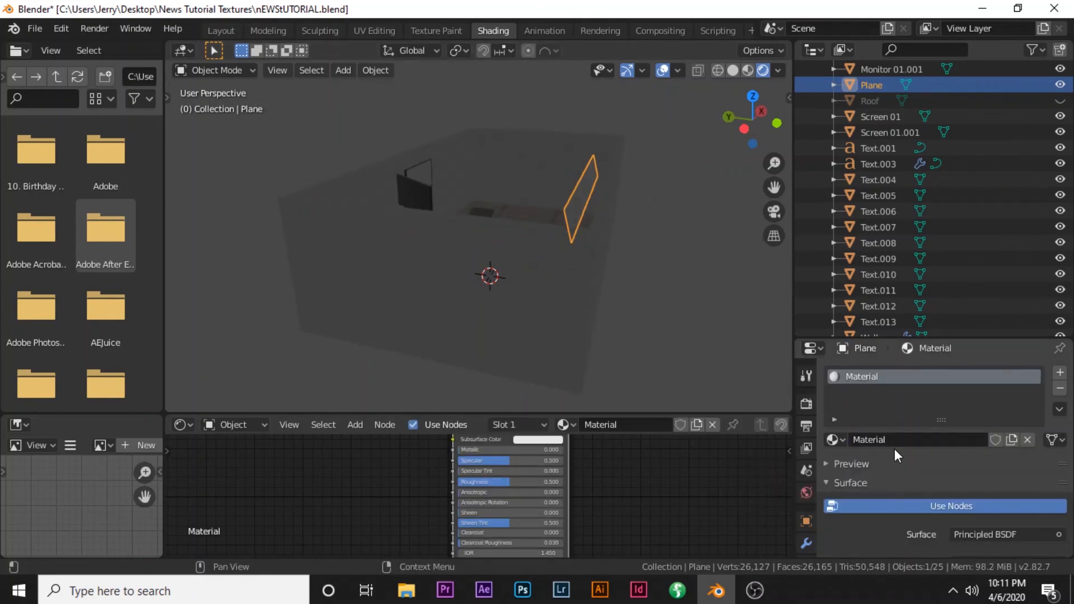
click(897, 440)
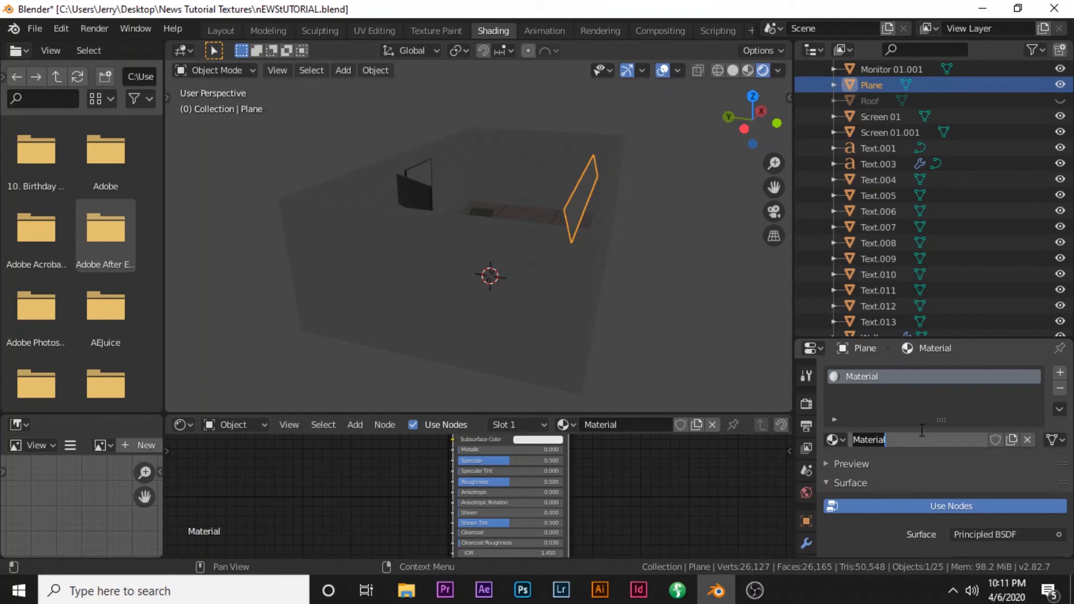
text(Fill light)
key(Return)
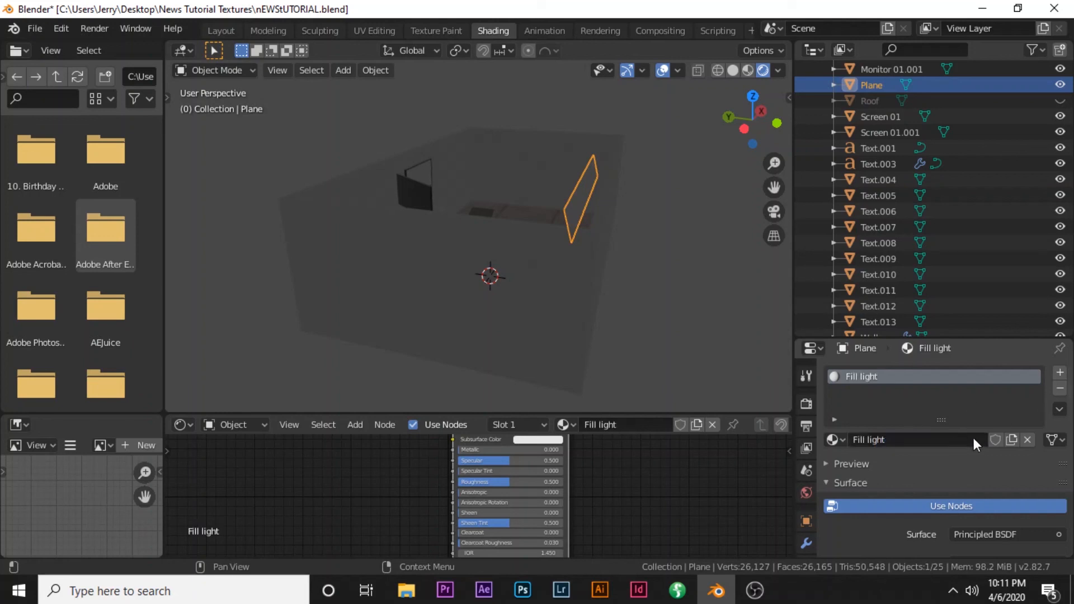
scroll(600, 487, down, 2)
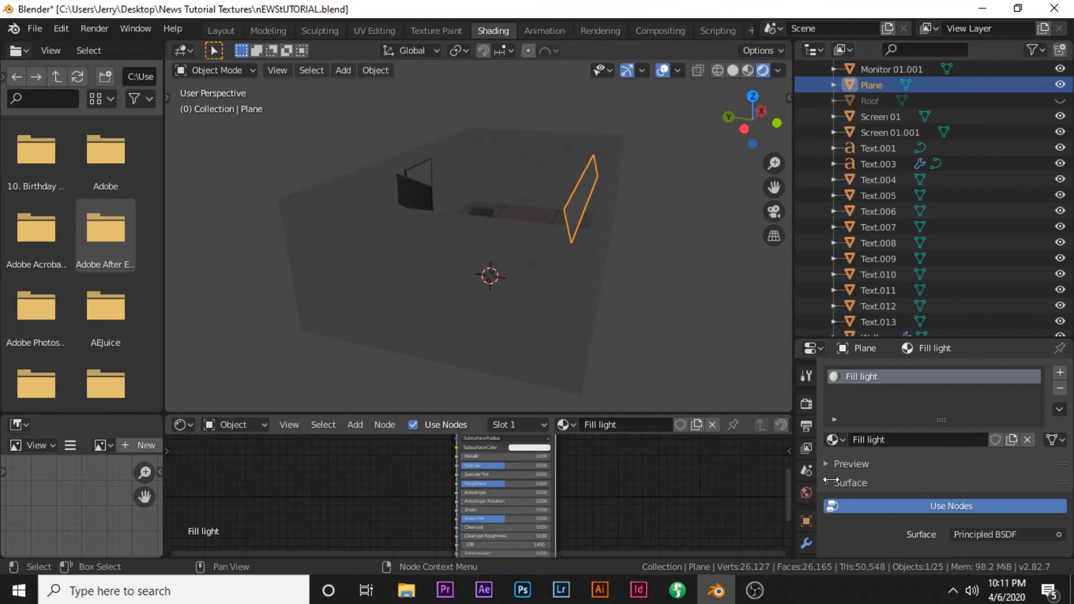
scroll(875, 502, down, 3)
click(993, 440)
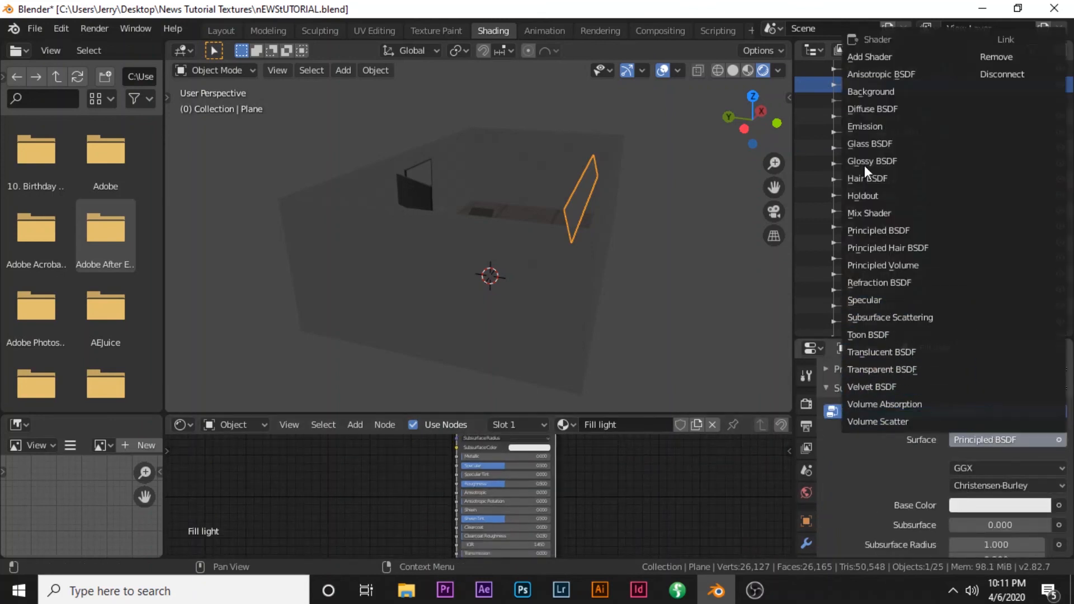
click(865, 128)
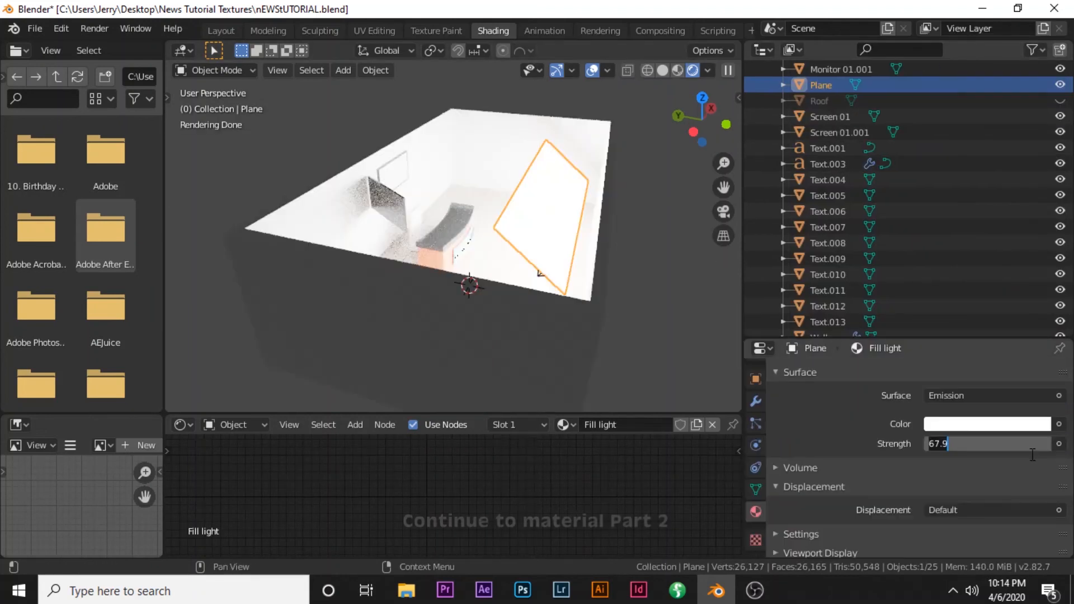
Set the Fill light emission strength to 1 and check the lit desk through the camera
text(1)
key(Return)
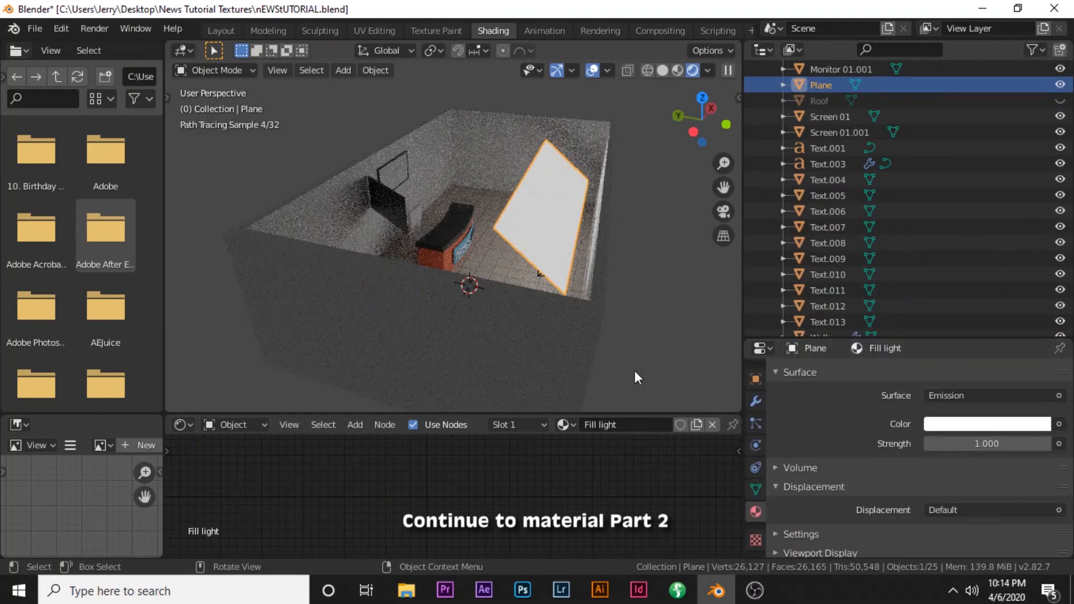
key(KP_0)
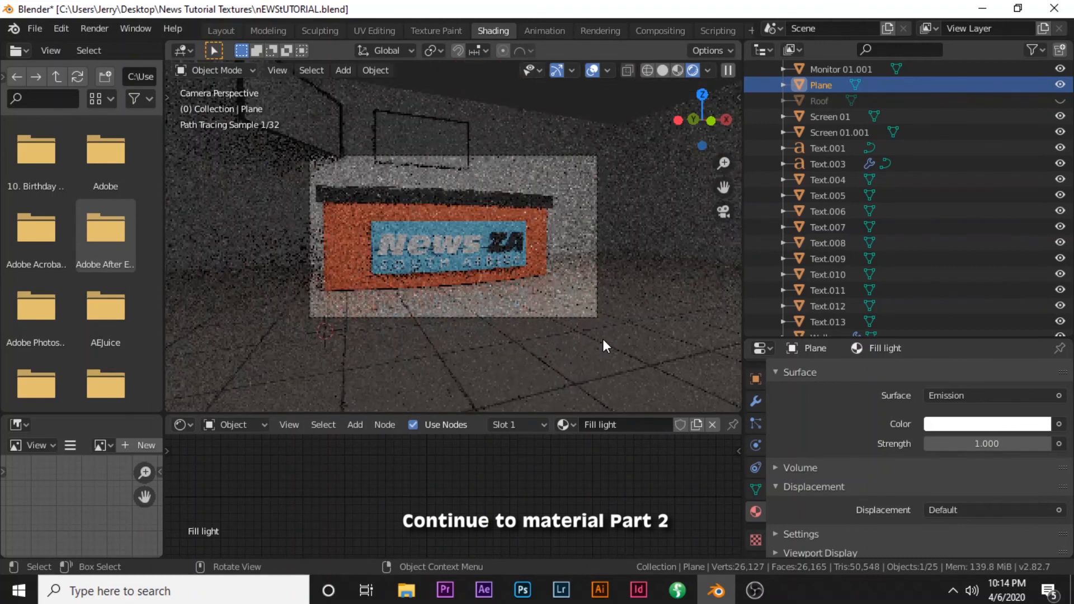
scroll(603, 339, up, 3)
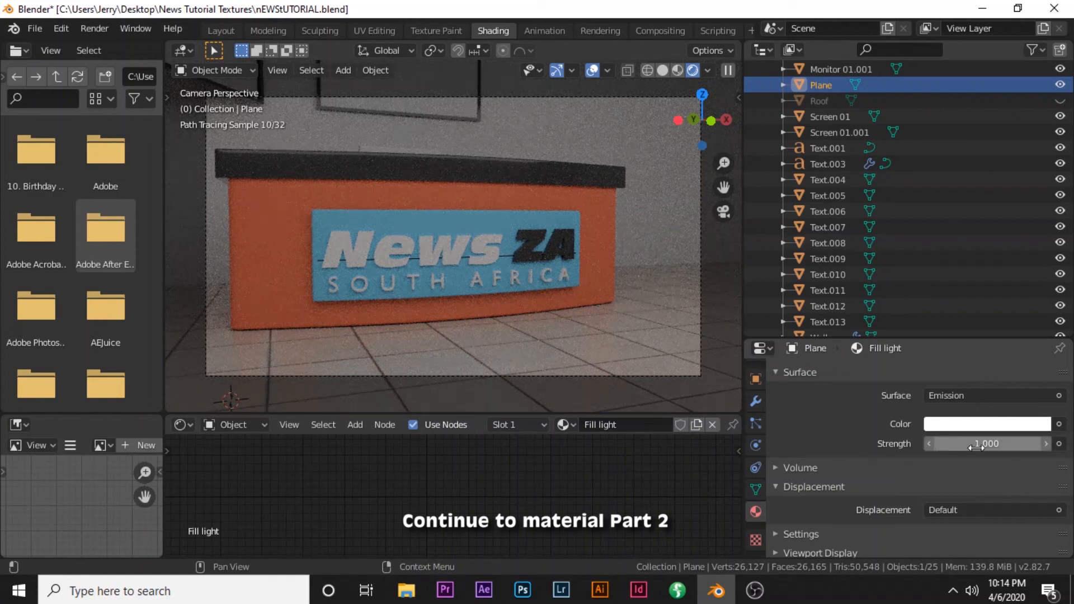
Raise the Fill light emission strength to 2.2 and inspect the brighter desk through the camera
drag(1046, 443, 1048, 443)
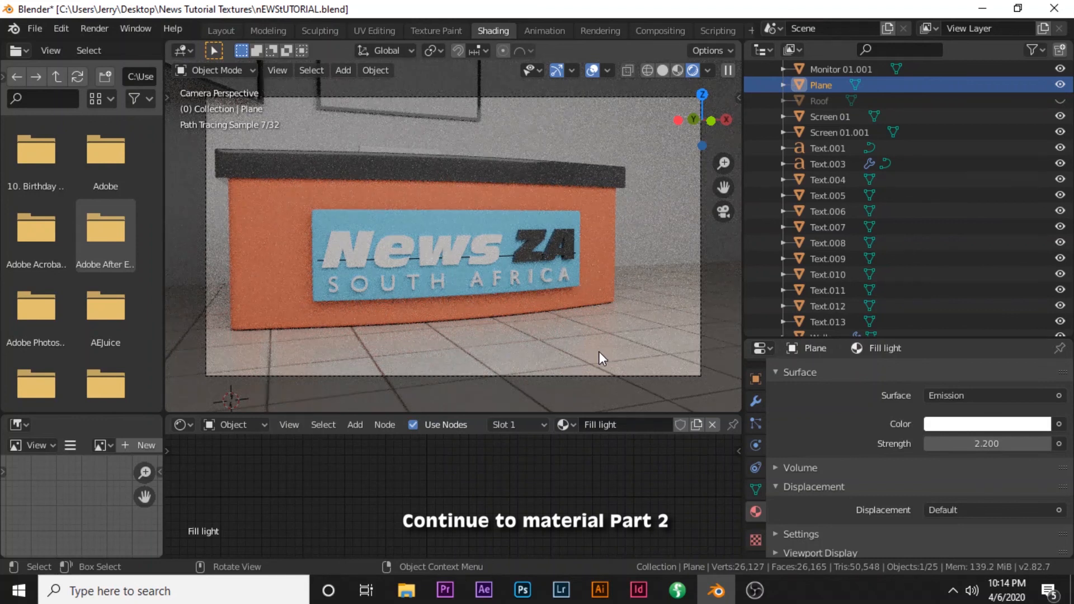
scroll(516, 288, up, 2)
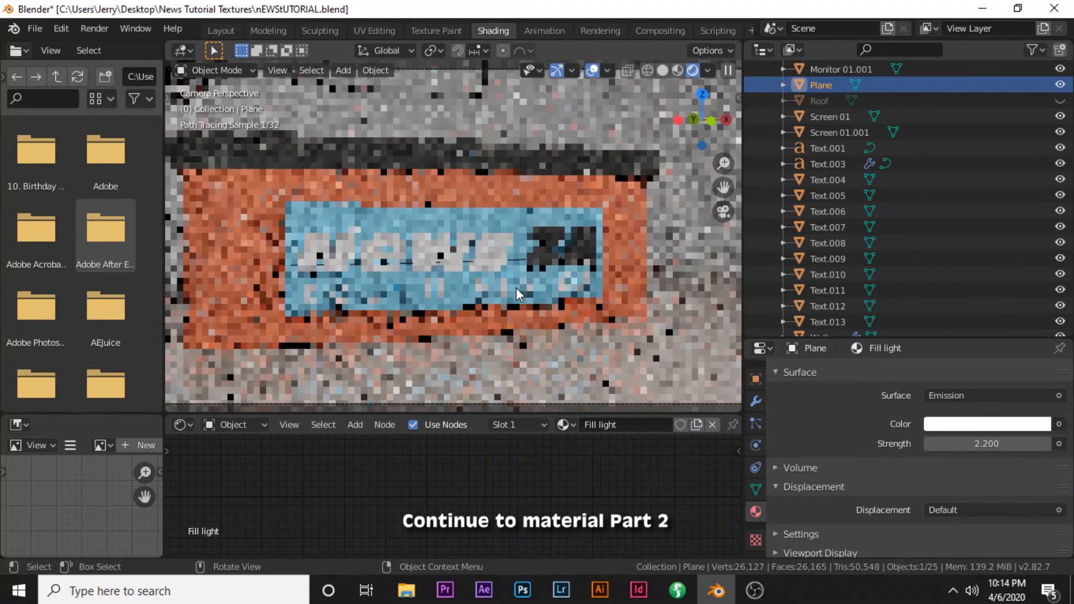
scroll(516, 288, down, 2)
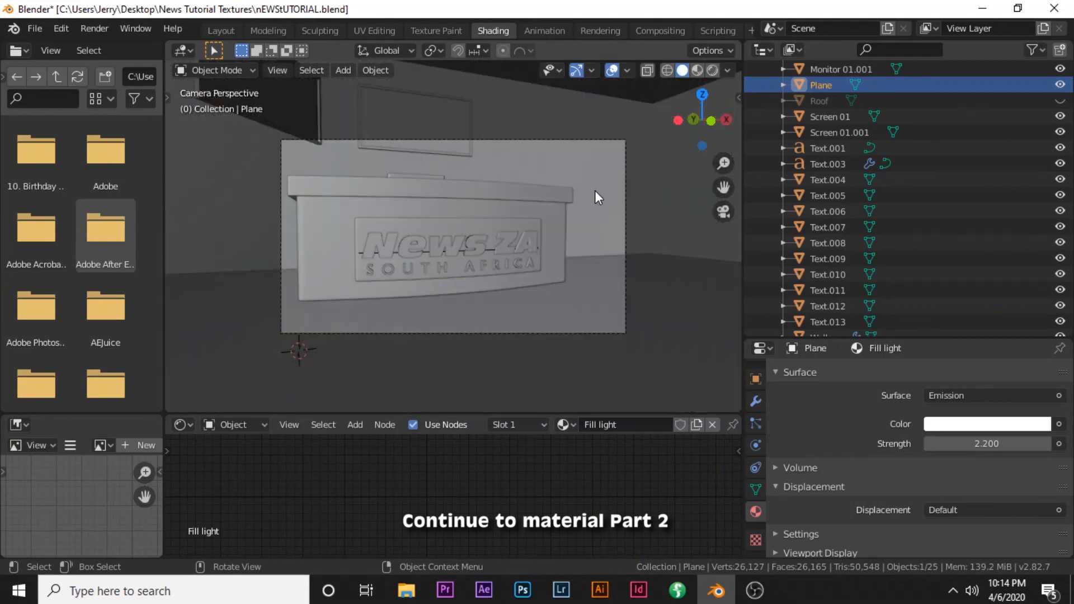
Scale the Fill light plane down uniformly to roughly half its size behind the camera
middle_drag(596, 191, 628, 310)
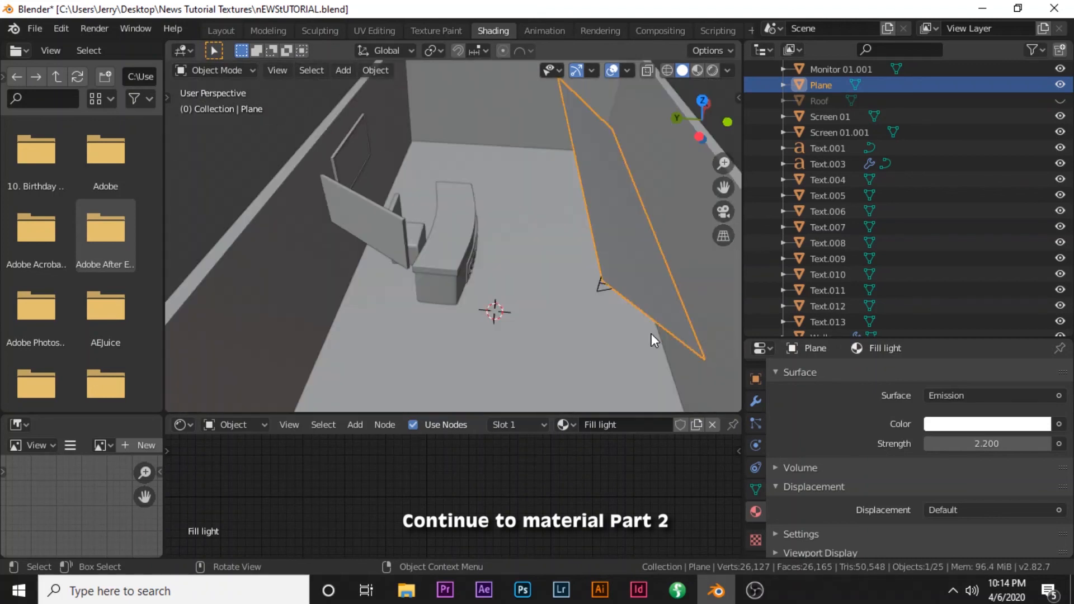
key(s)
click(634, 254)
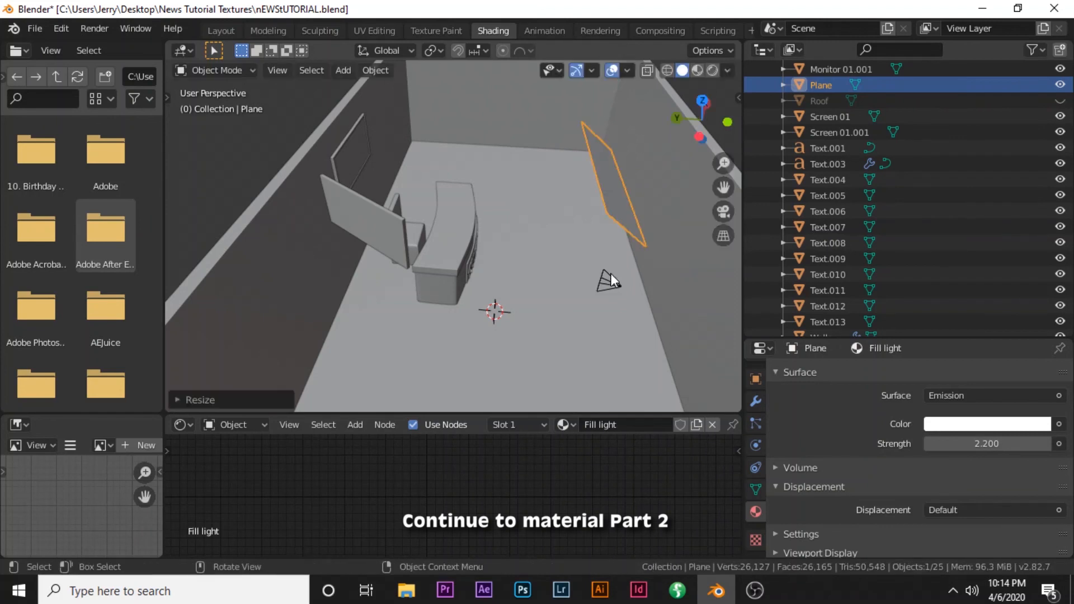
Move the camera closer to the front of the desk and rotate it about -22° around global Z
click(611, 275)
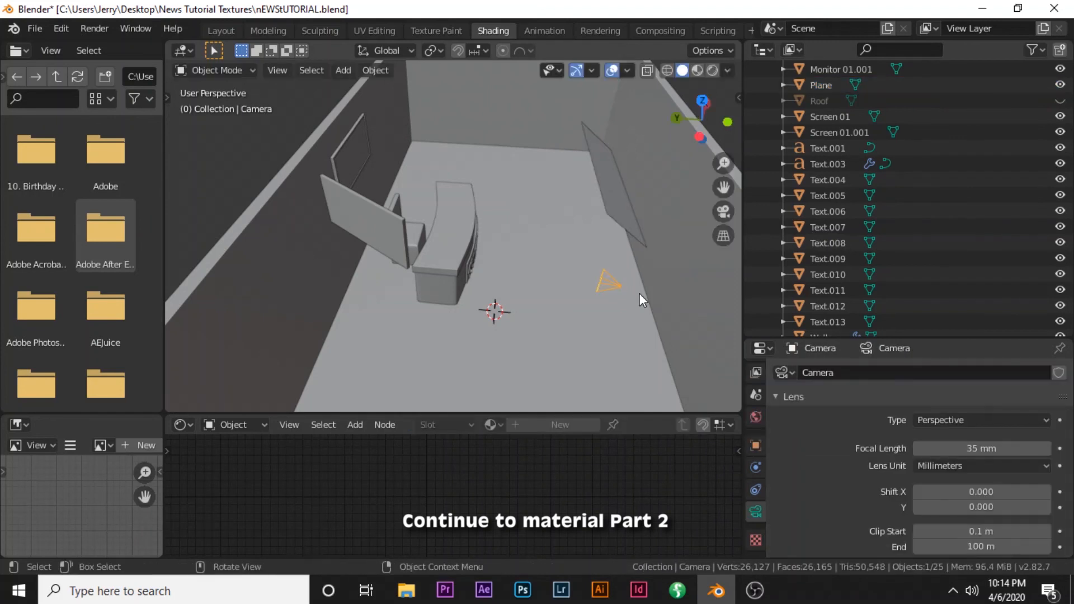
click(551, 291)
key(r)
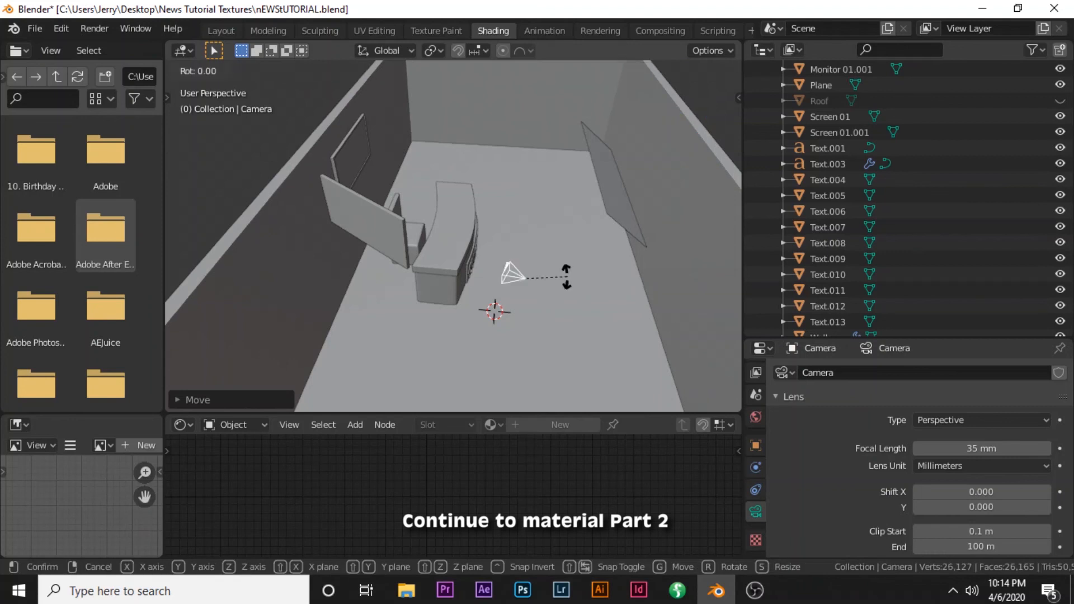
key(z)
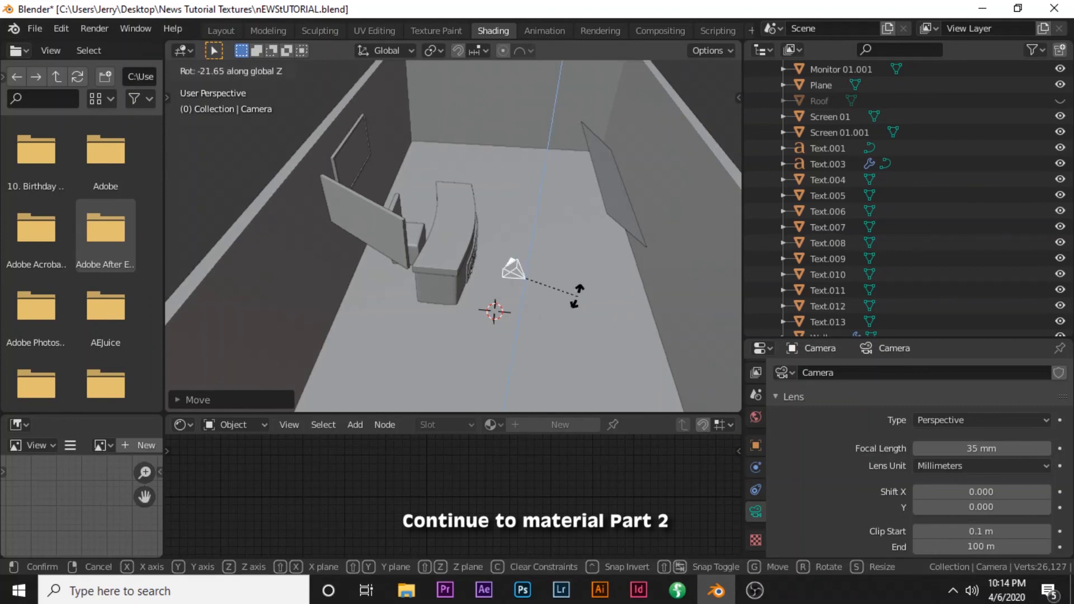
click(577, 300)
Lower the camera in camera view to frame the News ZA sign on the desk, and preview the shot in rendered shading
key(KP_0)
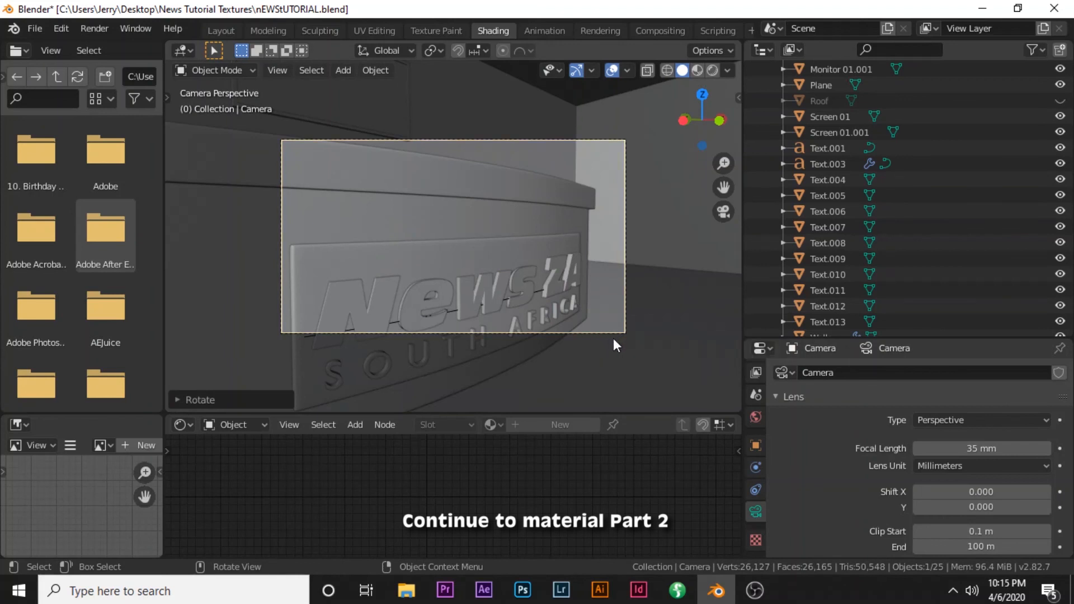
key(g)
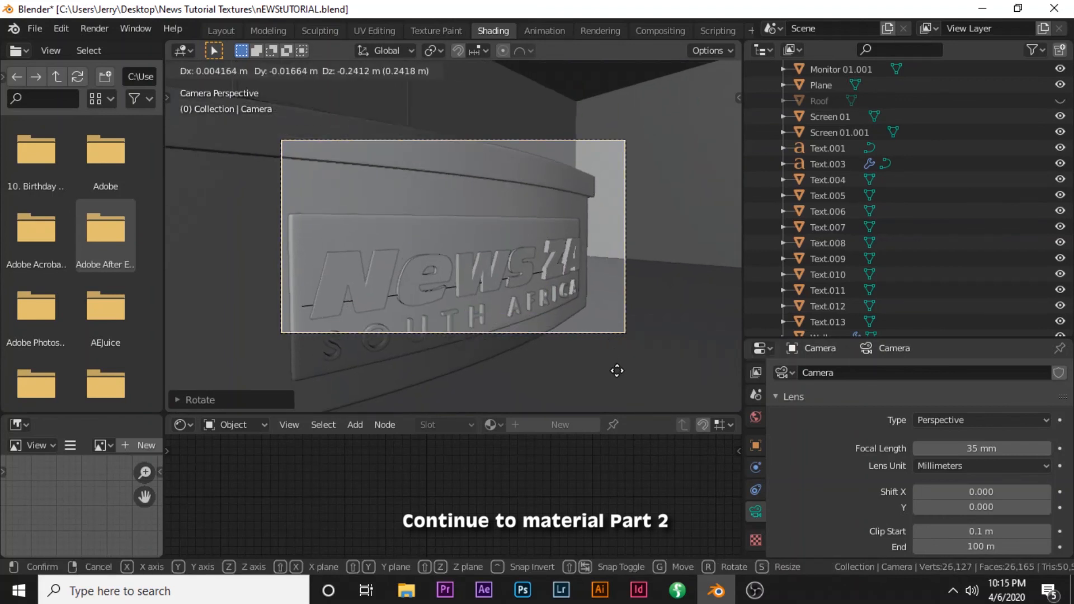
click(621, 379)
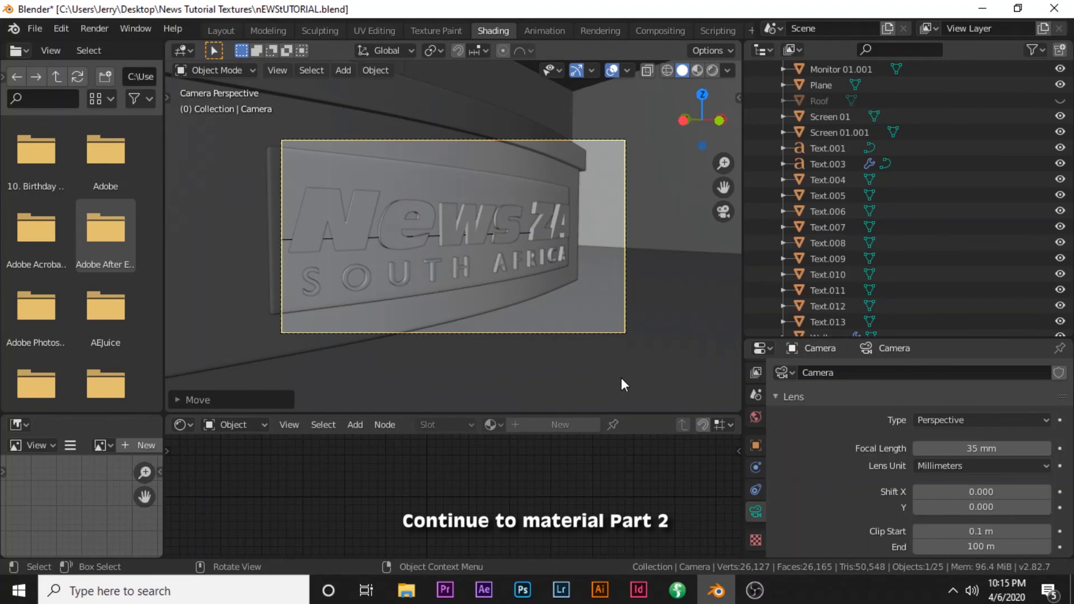
scroll(568, 349, up, 2)
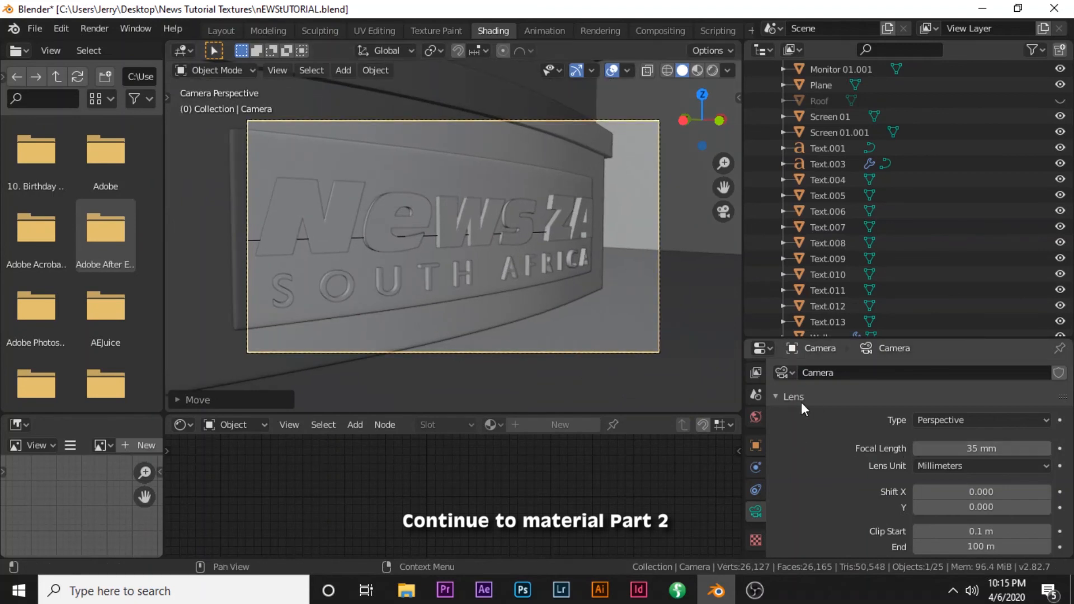
click(713, 71)
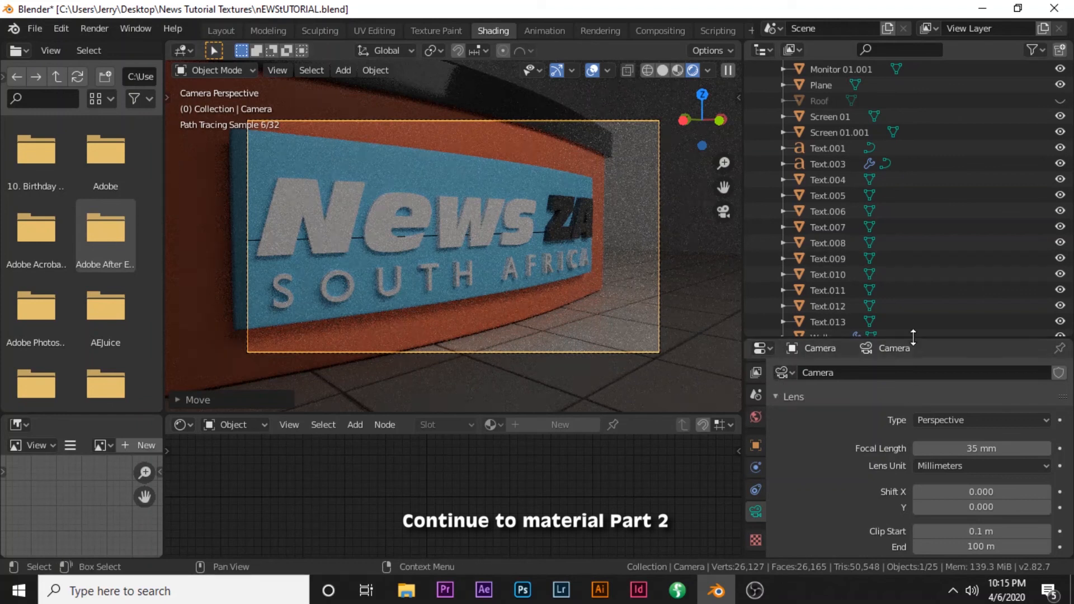
Set the Cycles render samples to 500 and save the file
drag(918, 337, 910, 138)
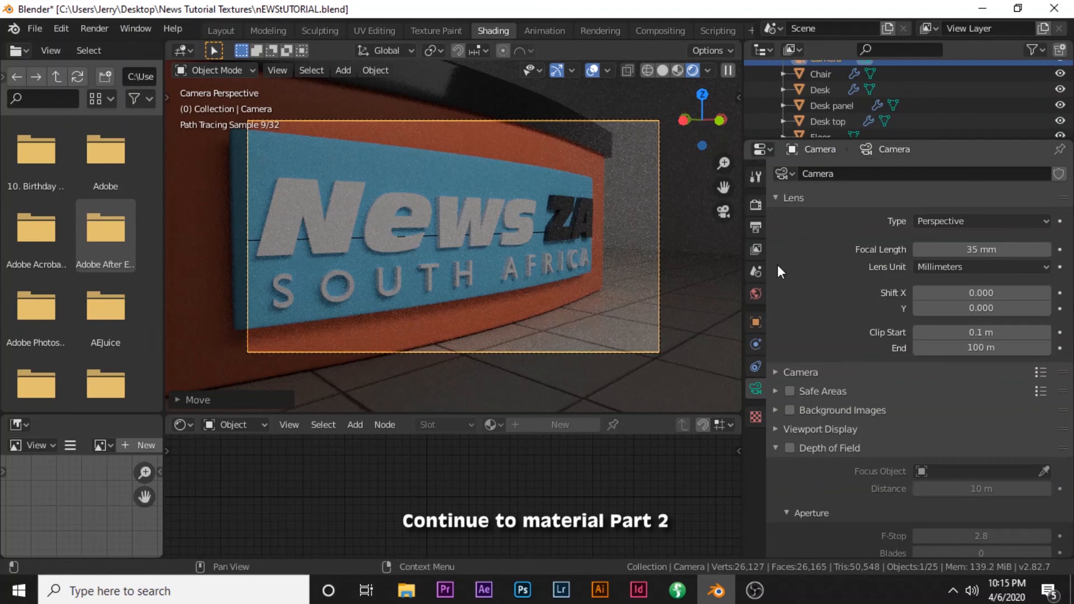
click(753, 227)
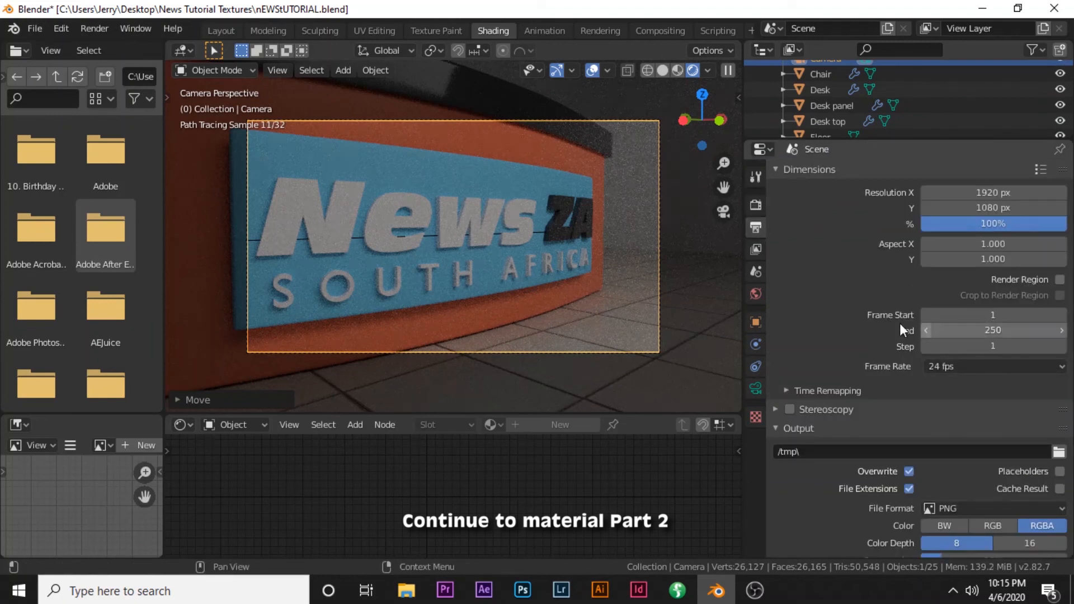
click(755, 205)
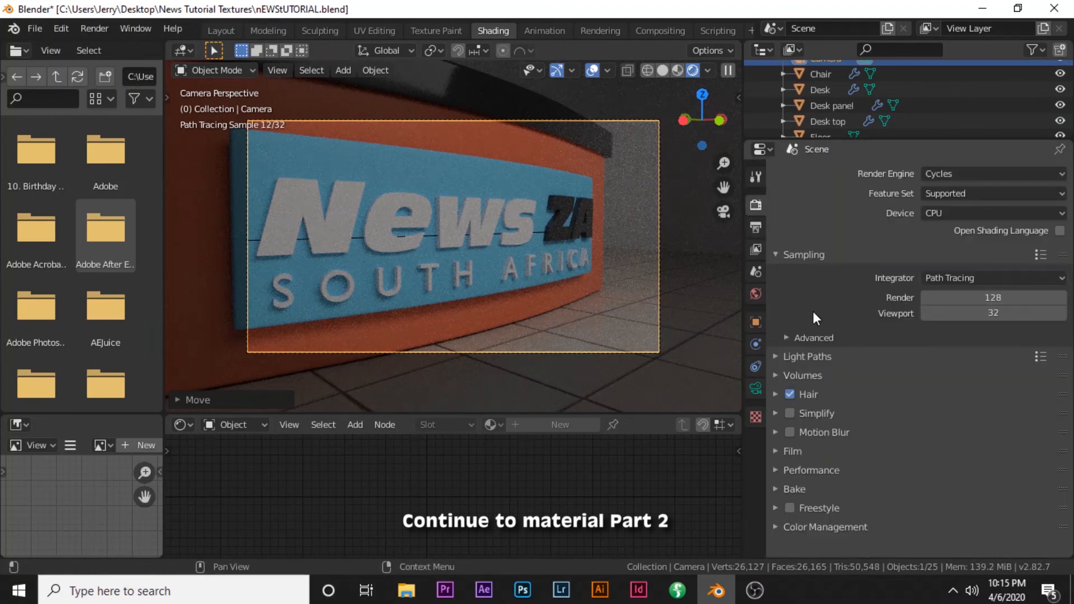
click(1002, 298)
text(500)
key(Return)
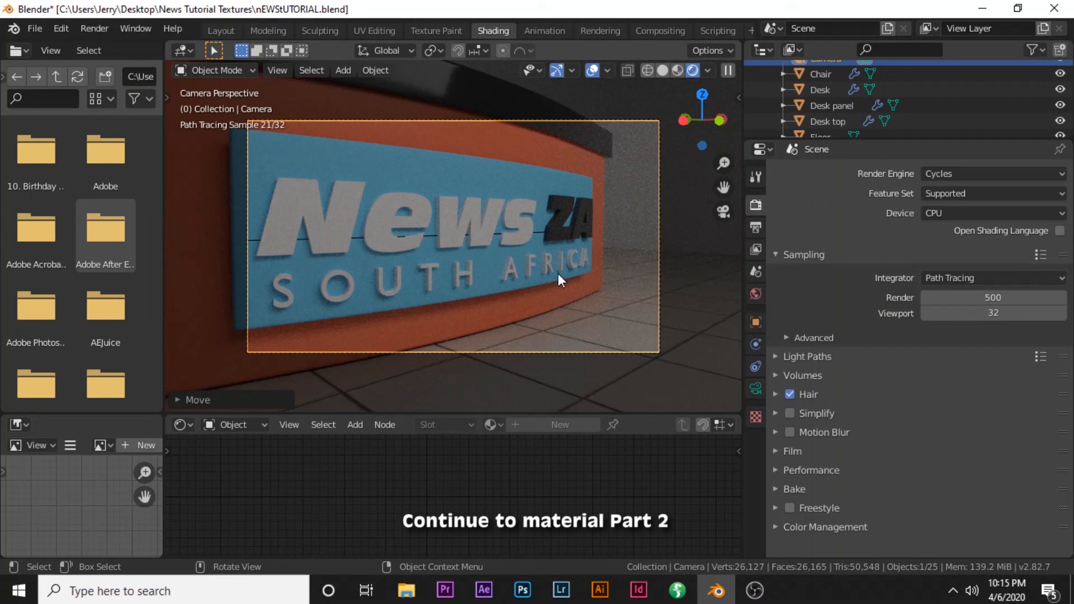
key(ctrl+s)
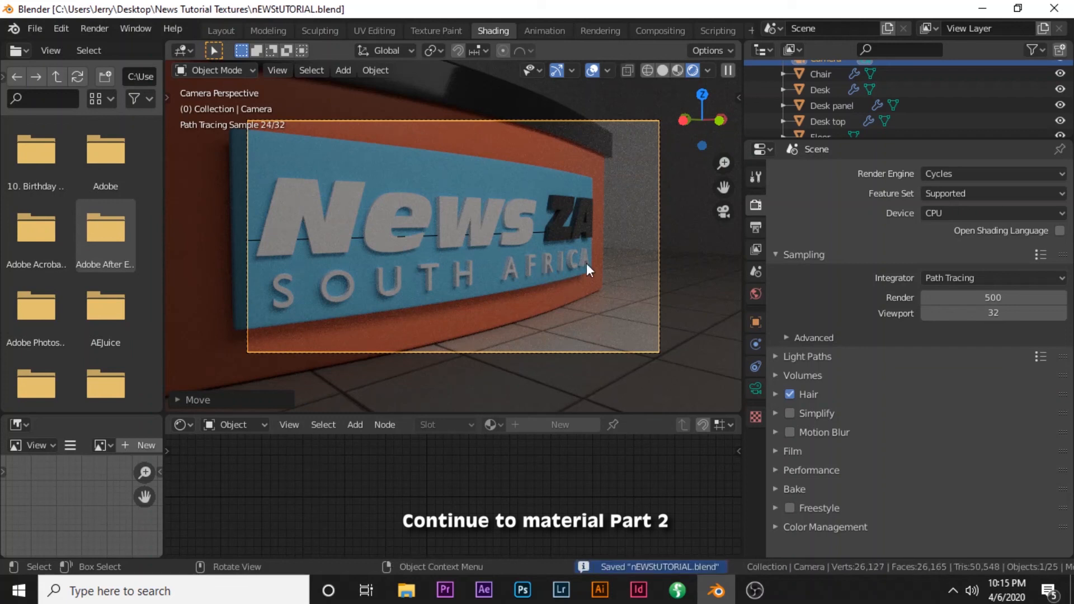